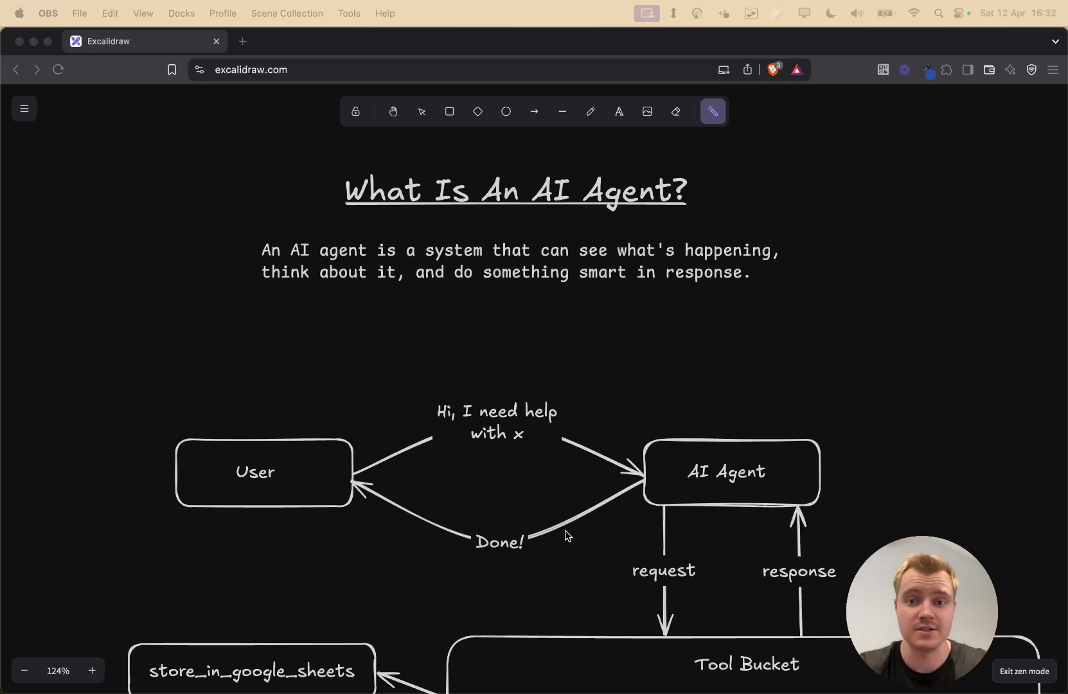
- Highlight the AI agent definition paragraph with the laser pointer
scroll(579, 367, up, 3)
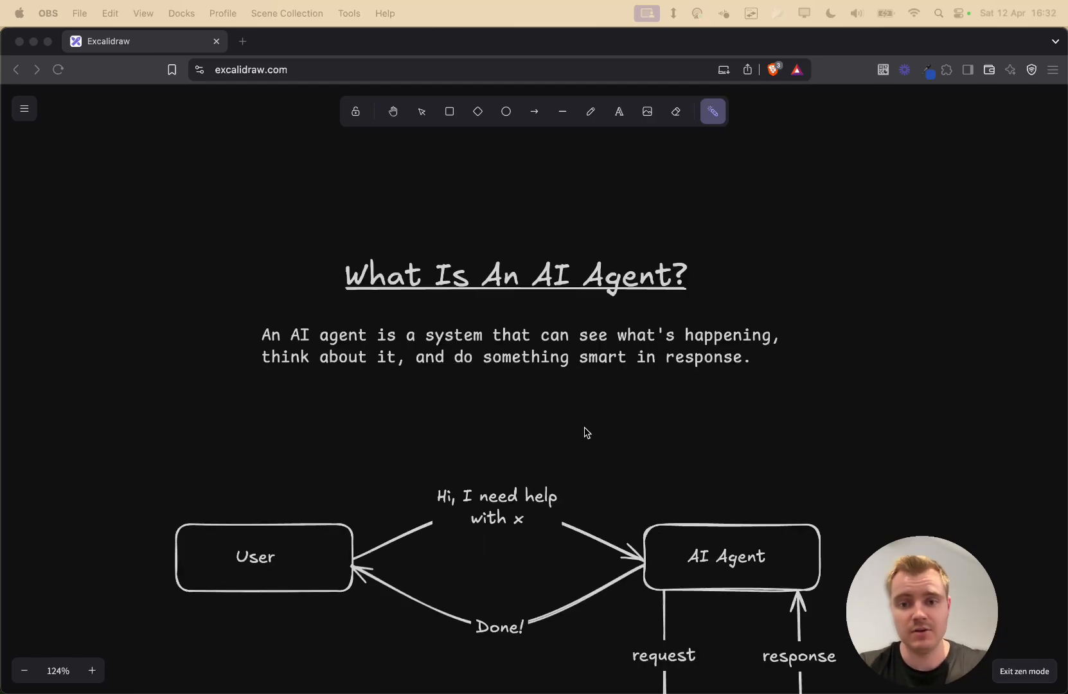
click(689, 396)
key(v)
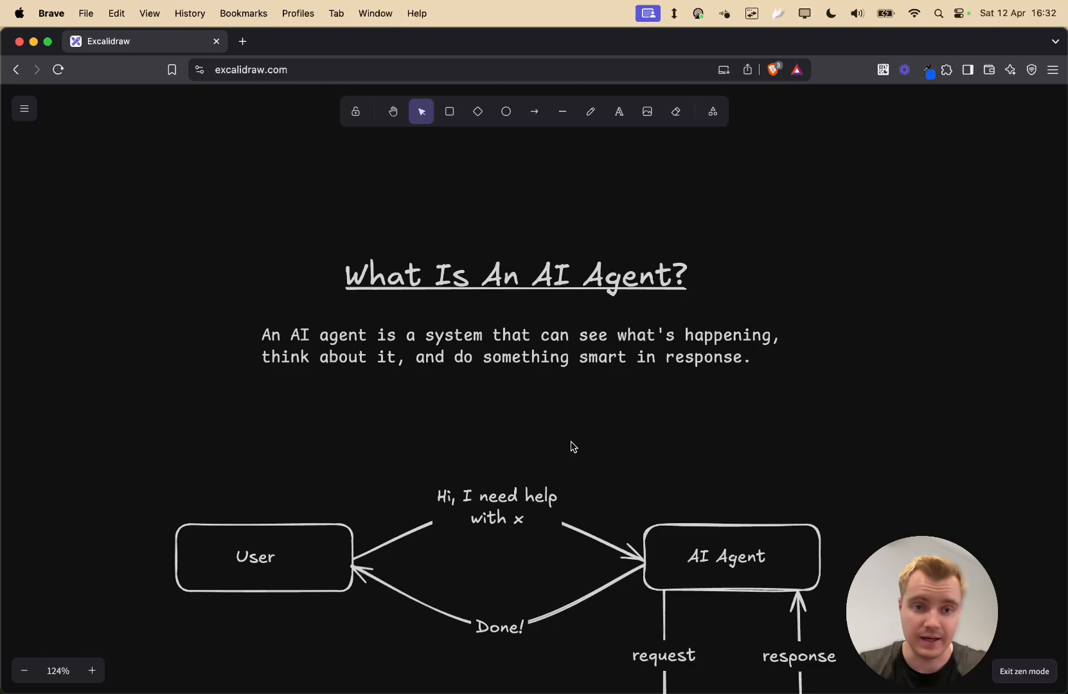
key(k)
mouse_move(249, 342)
mouse_down()
mouse_move(262, 381)
mouse_move(718, 397)
mouse_up()
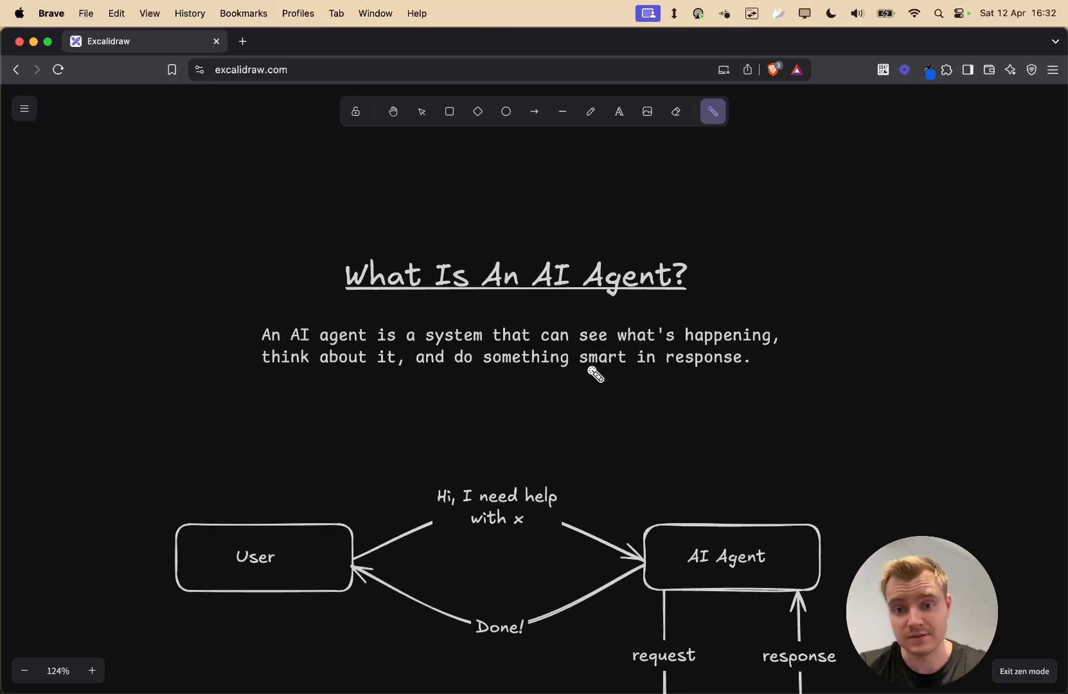
- Bring the Tool Bucket and its three tool boxes into view
scroll(221, 299, down, 3)
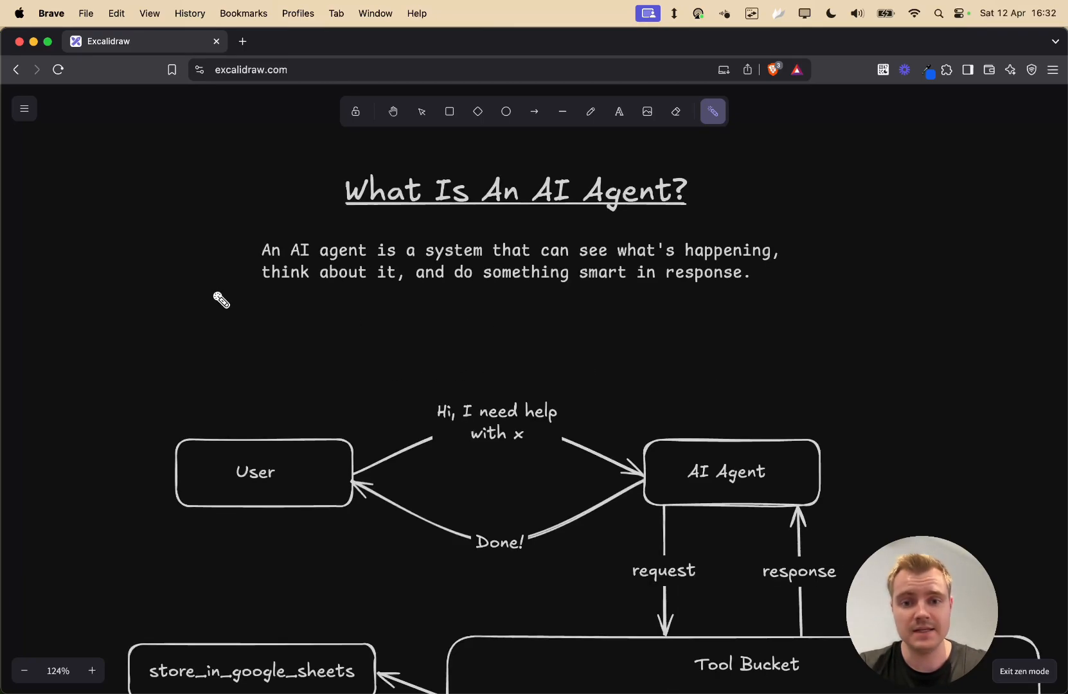
scroll(220, 300, down, 3)
scroll(208, 308, down, 3)
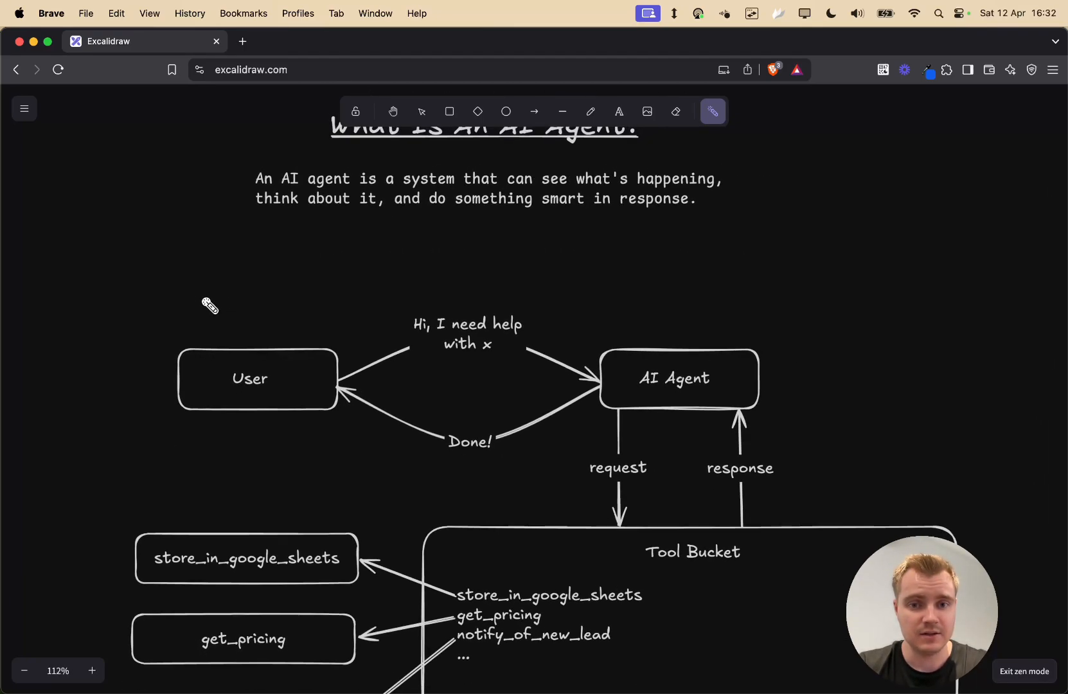
scroll(209, 305, down, 3)
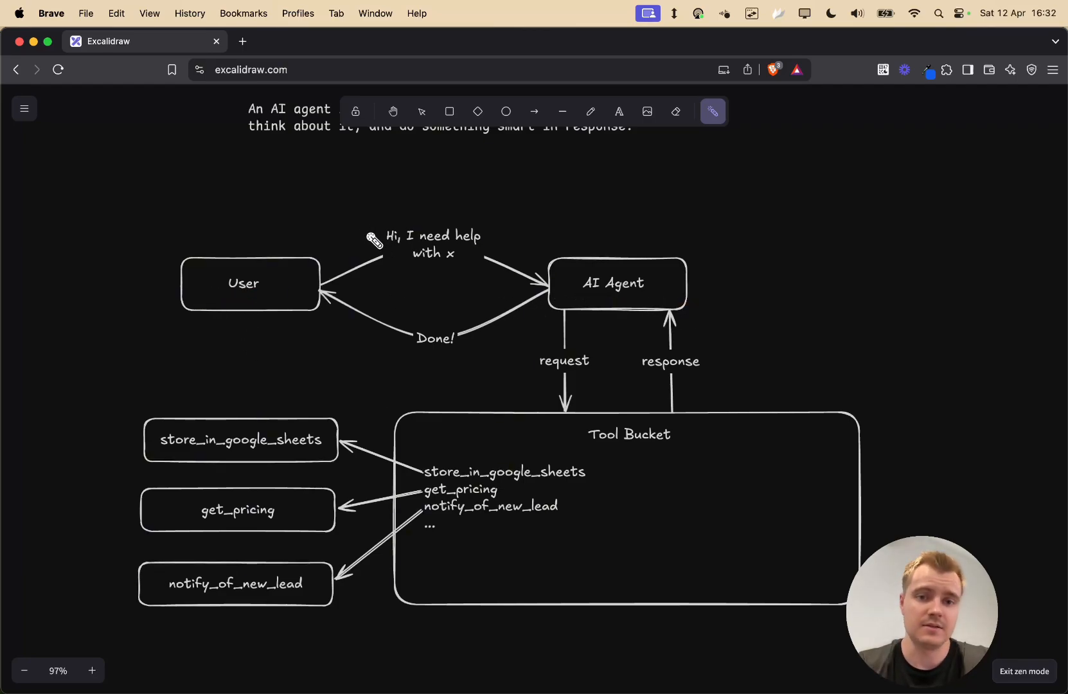
mouse_move(374, 226)
mouse_down()
mouse_move(393, 269)
mouse_move(487, 275)
mouse_up()
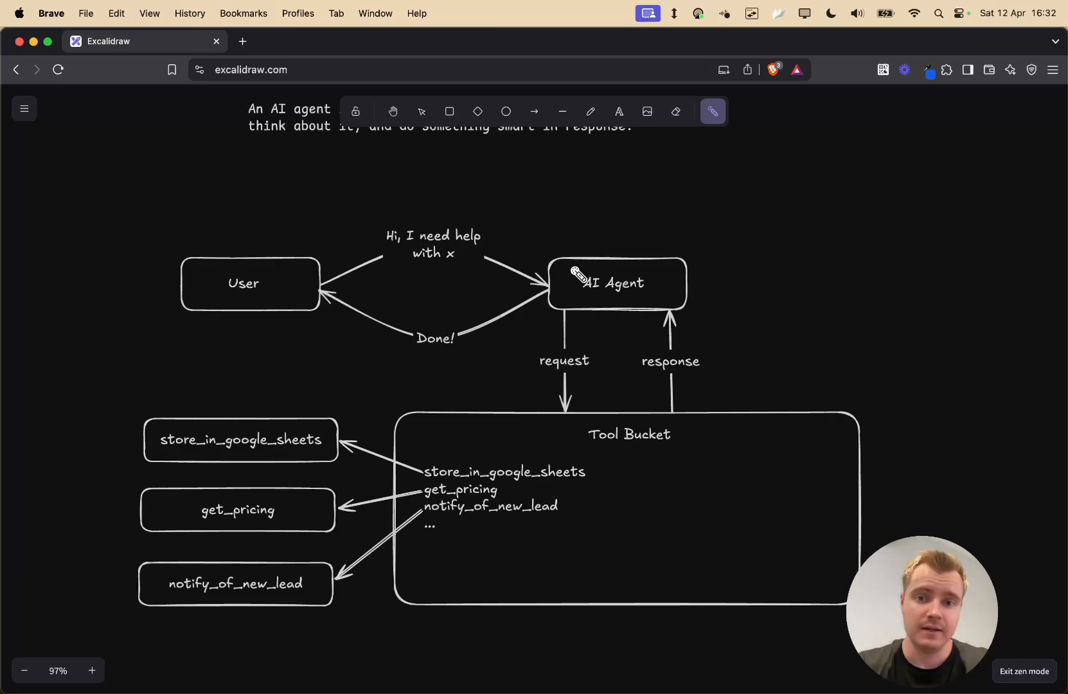
mouse_move(571, 266)
mouse_down()
mouse_move(576, 303)
mouse_move(596, 306)
mouse_up()
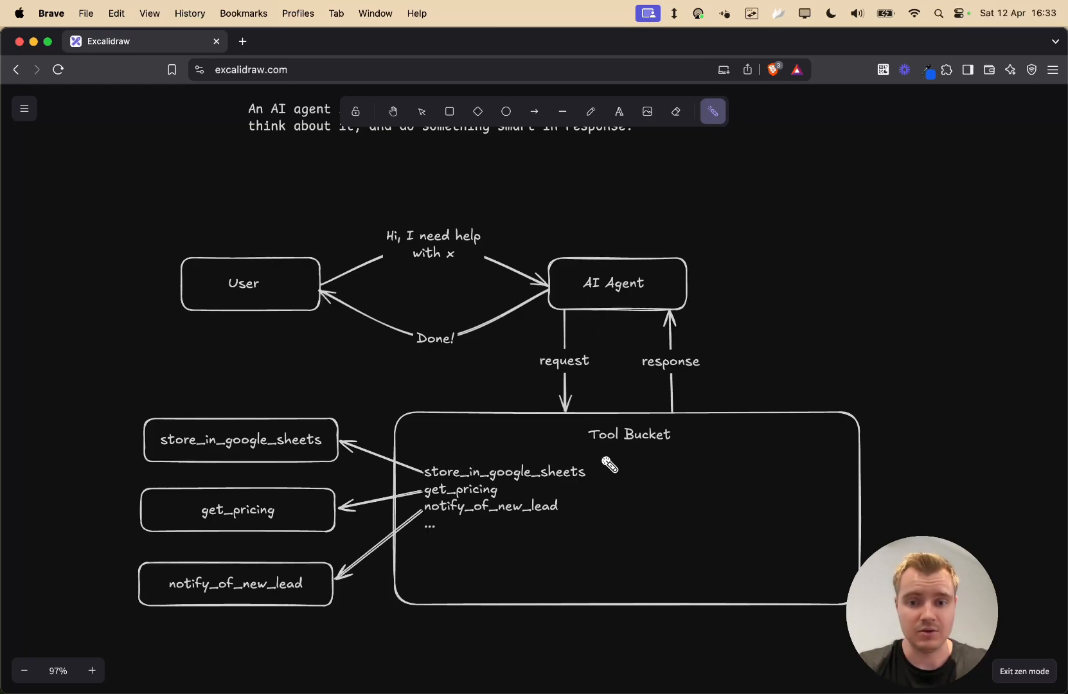
mouse_move(609, 465)
mouse_down()
mouse_move(605, 533)
mouse_move(479, 538)
mouse_up()
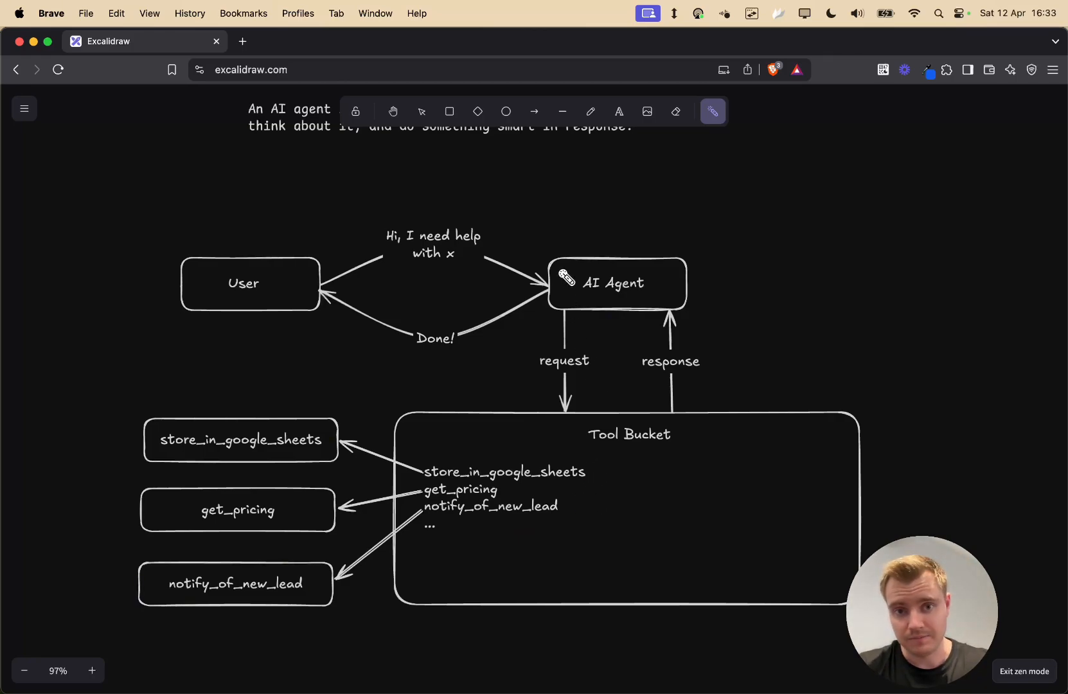
mouse_move(377, 215)
mouse_down()
mouse_move(393, 289)
mouse_move(450, 280)
mouse_up()
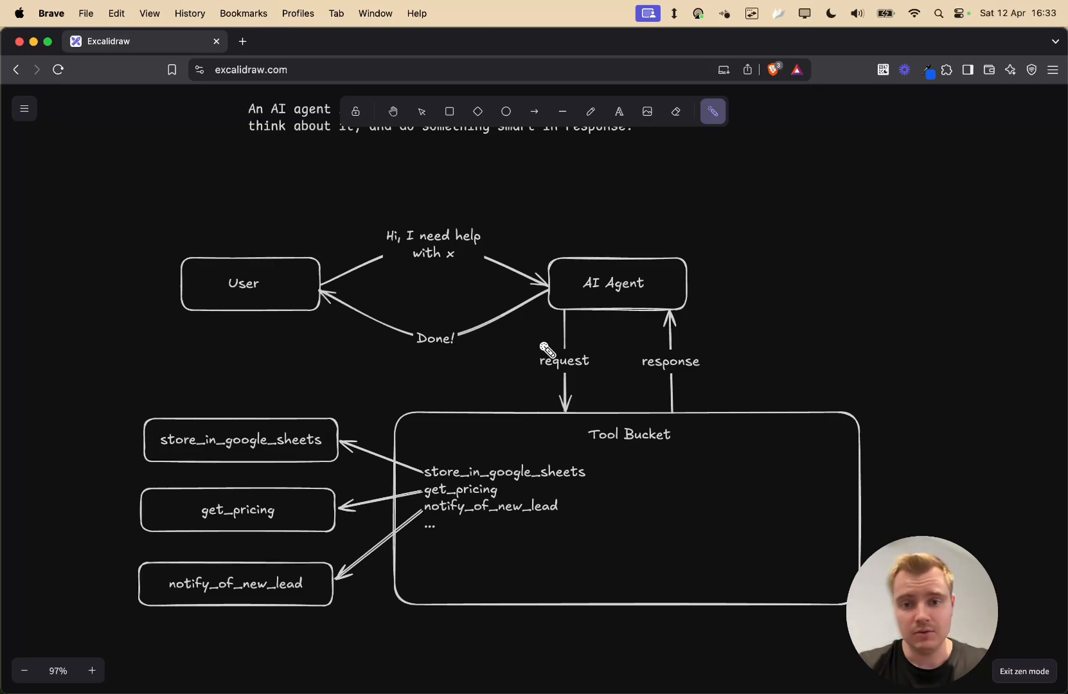
mouse_move(572, 260)
mouse_down()
mouse_move(577, 291)
mouse_move(661, 300)
mouse_up()
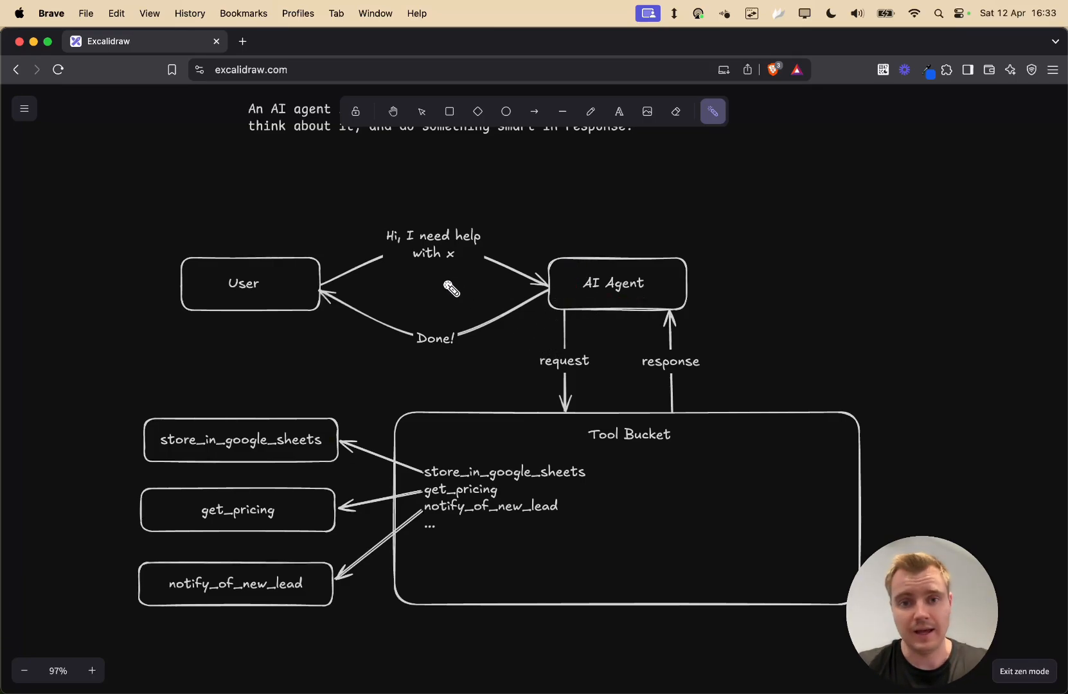
drag(489, 284, 339, 295)
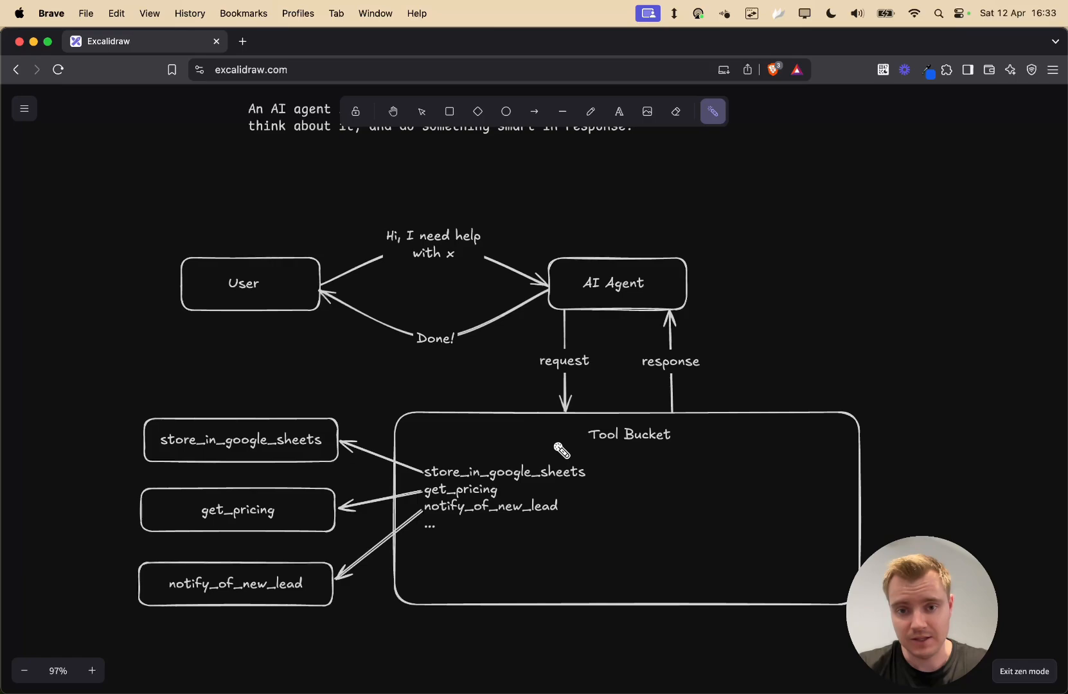
mouse_move(555, 455)
mouse_down()
mouse_move(586, 458)
mouse_move(601, 494)
mouse_move(563, 488)
mouse_up()
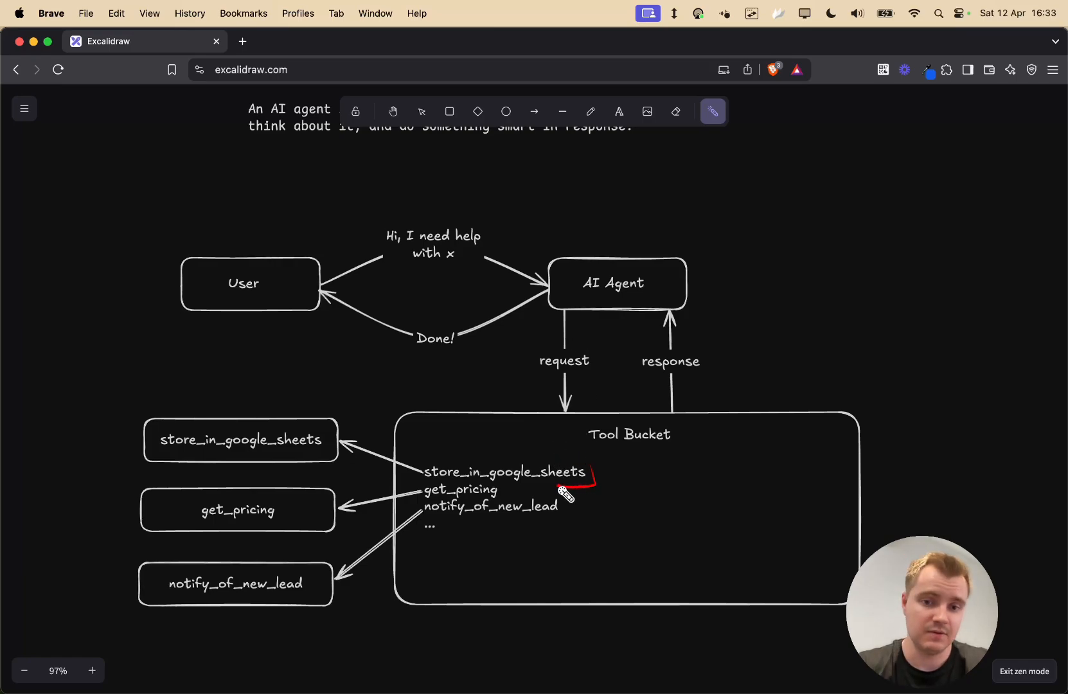
drag(443, 492, 577, 491)
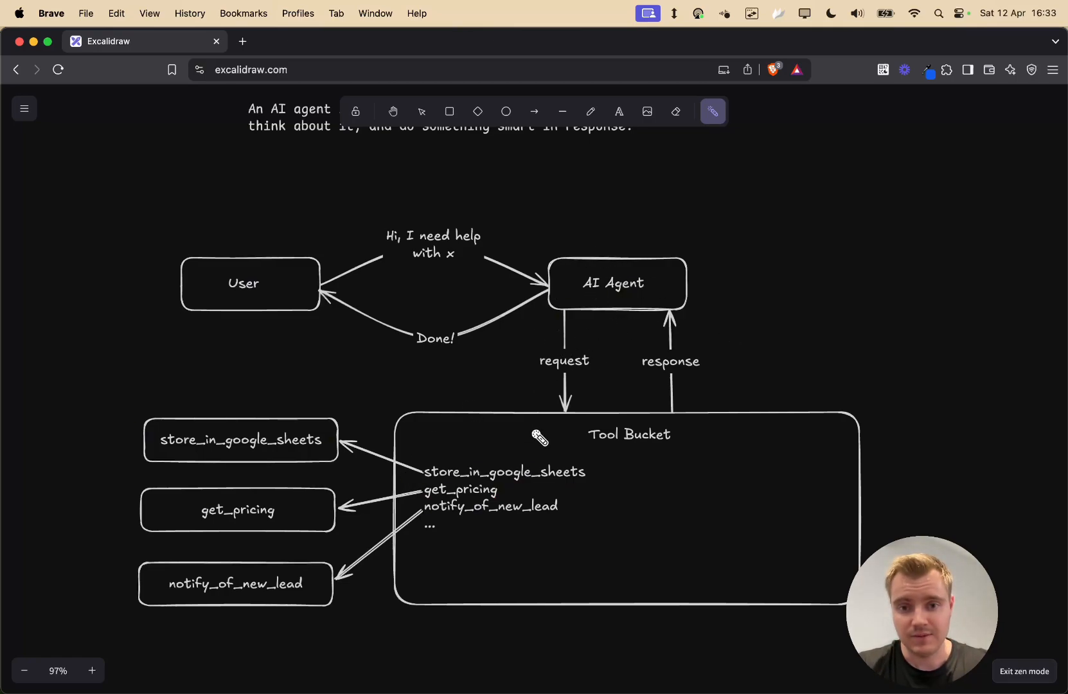
drag(597, 470, 579, 487)
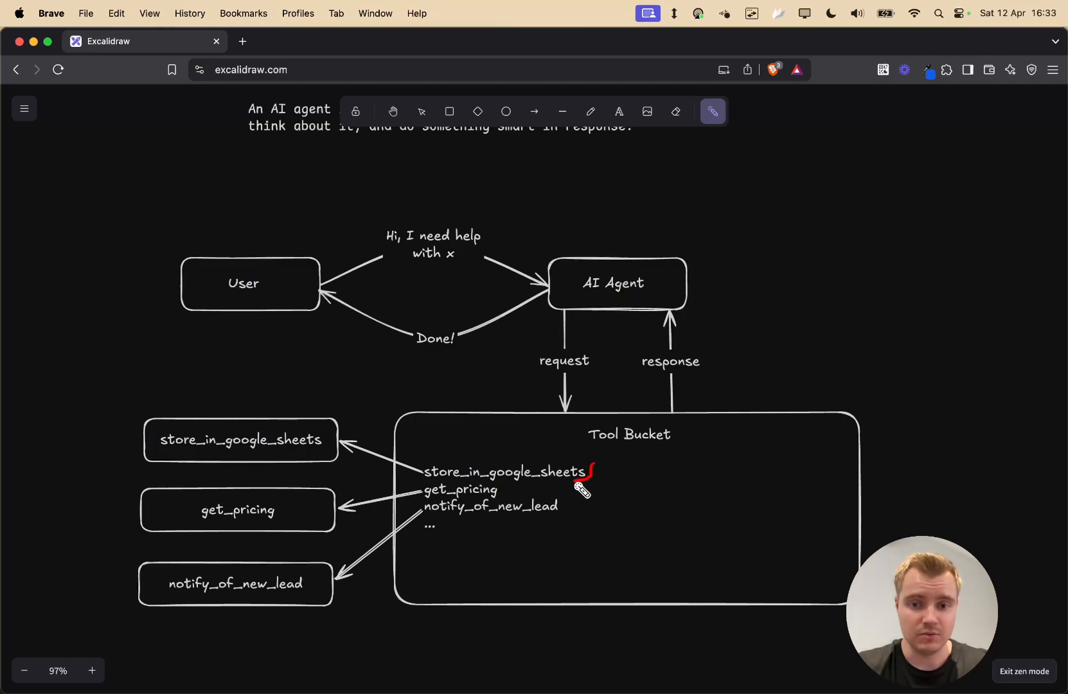
mouse_move(125, 395)
mouse_down()
mouse_move(127, 475)
mouse_move(322, 477)
mouse_up()
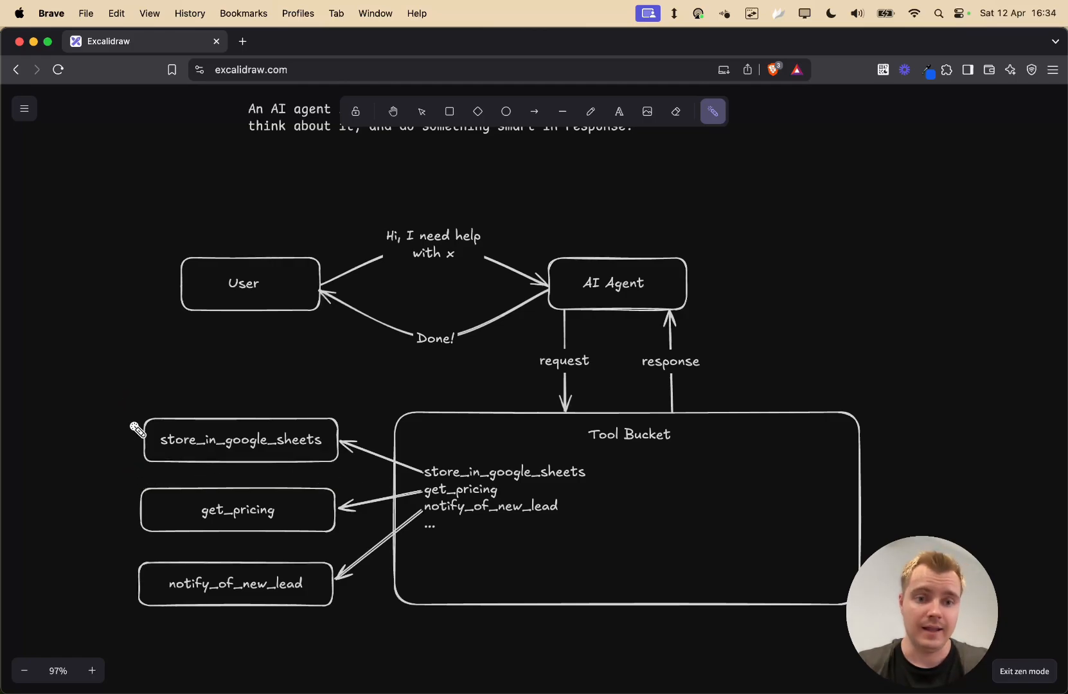
mouse_move(131, 407)
mouse_down()
mouse_move(136, 475)
mouse_move(326, 460)
mouse_up()
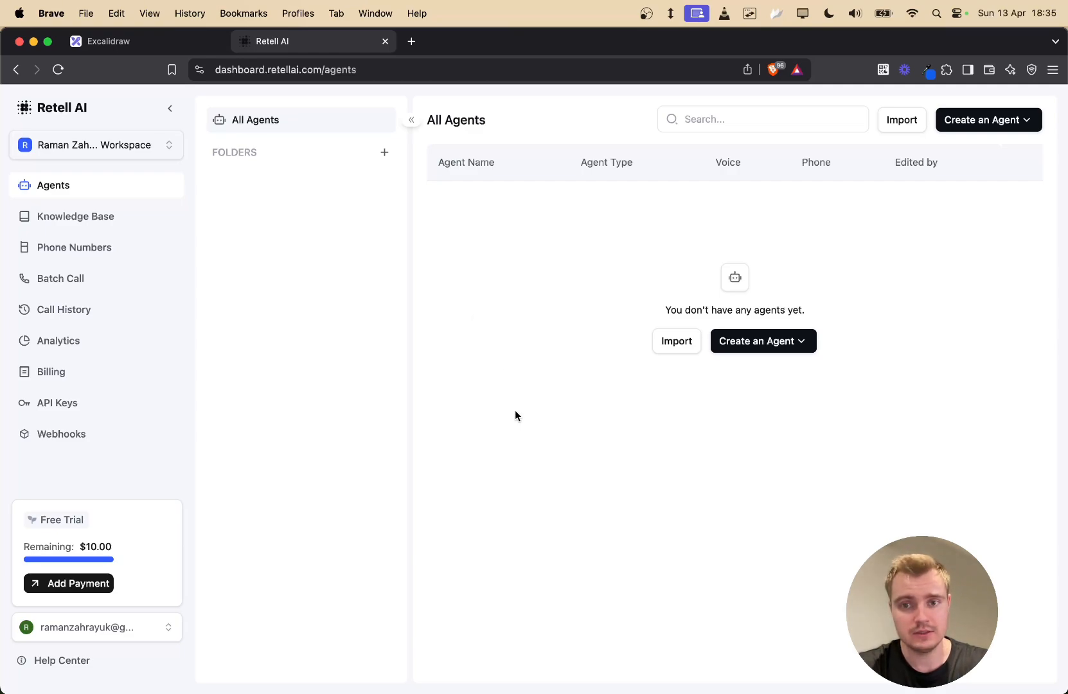
- Create a Single Prompt Agent starting from a blank template
click(745, 342)
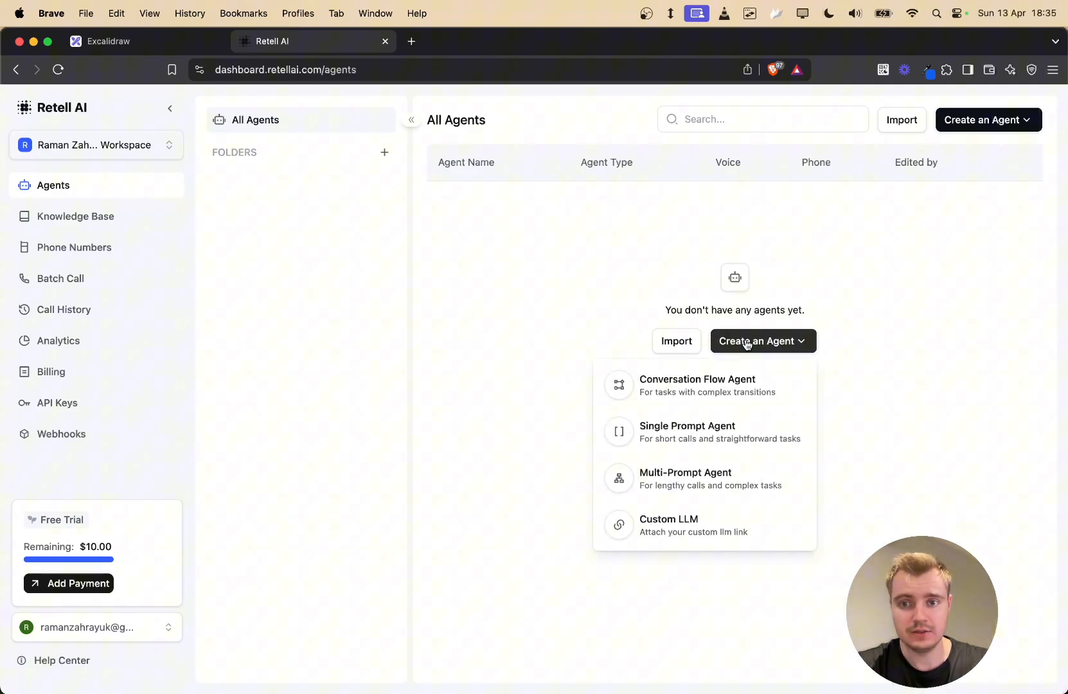
click(649, 442)
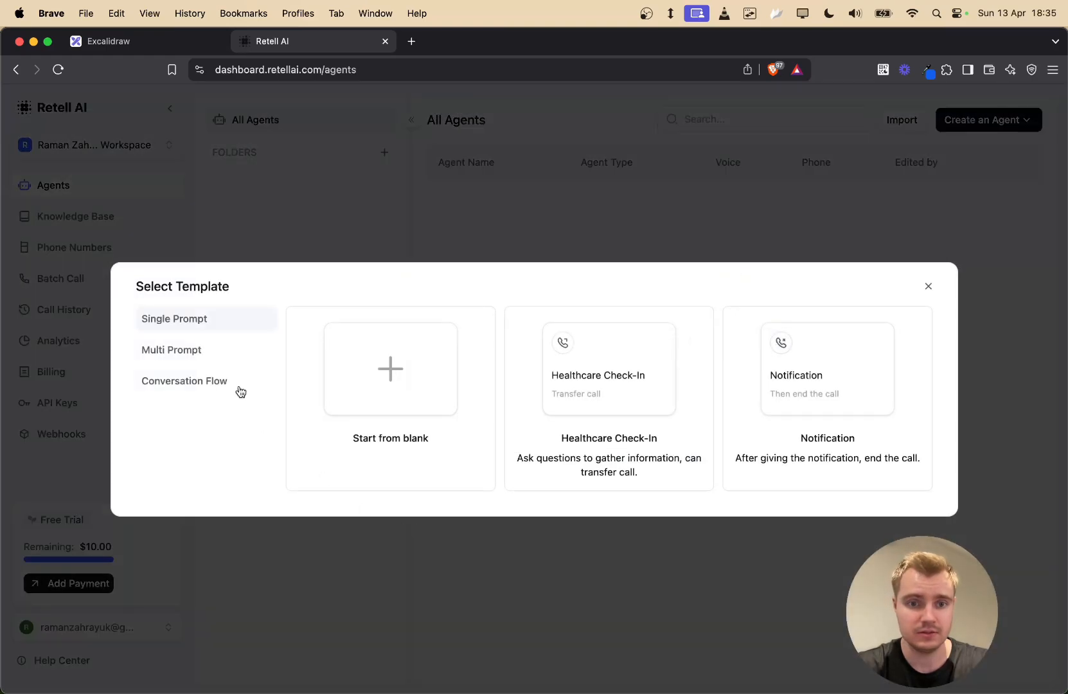
click(386, 366)
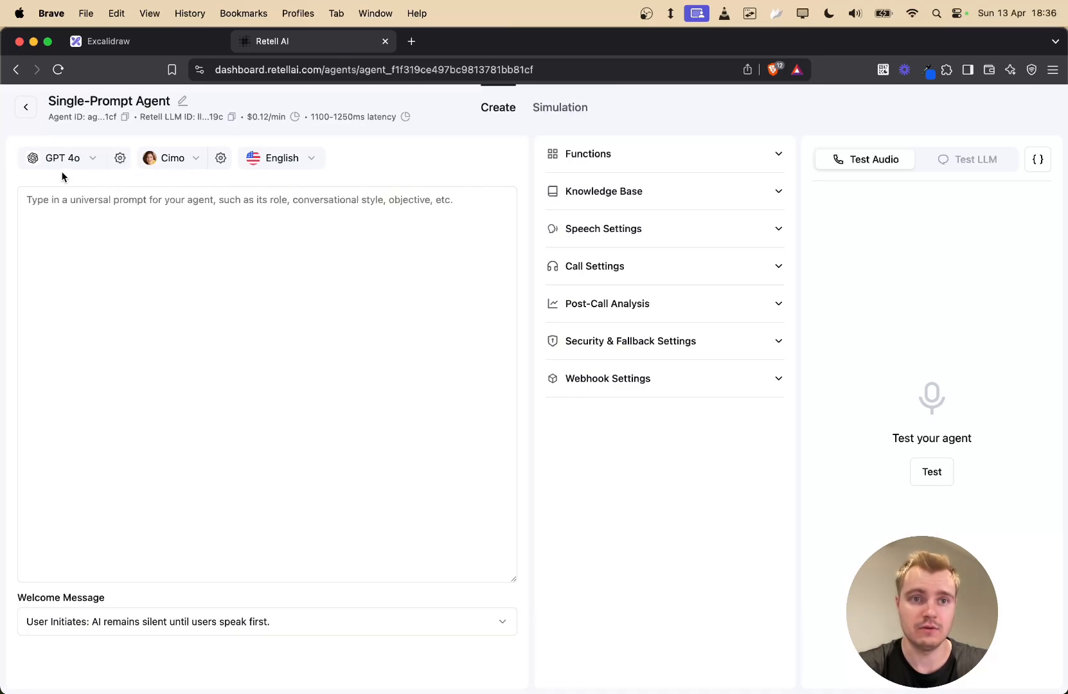
click(93, 160)
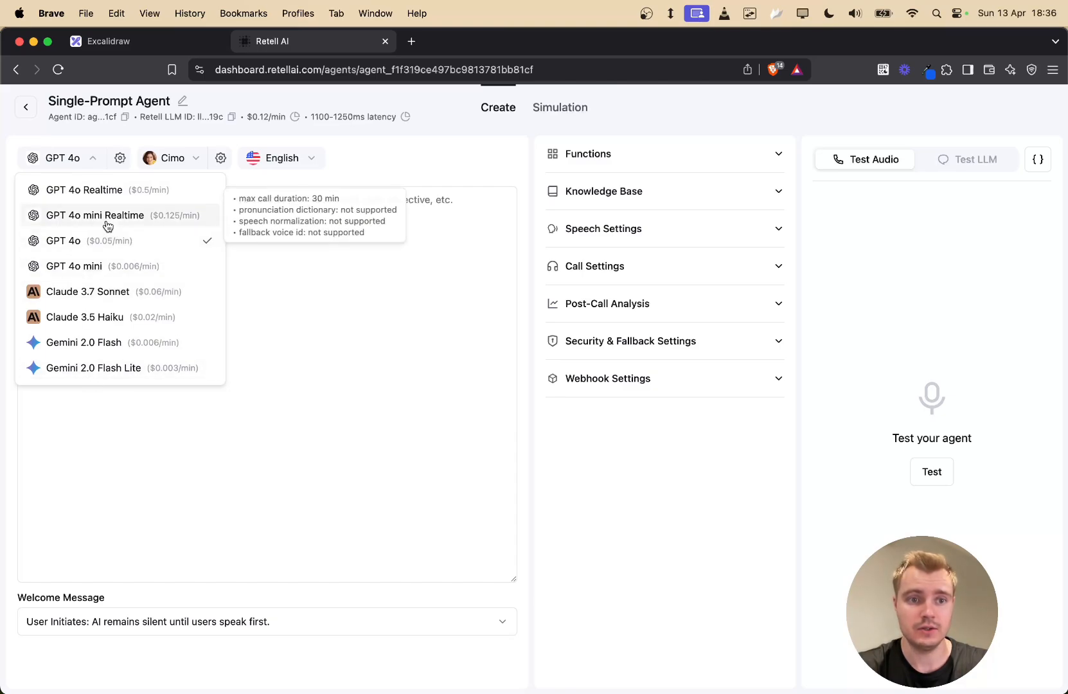
click(193, 159)
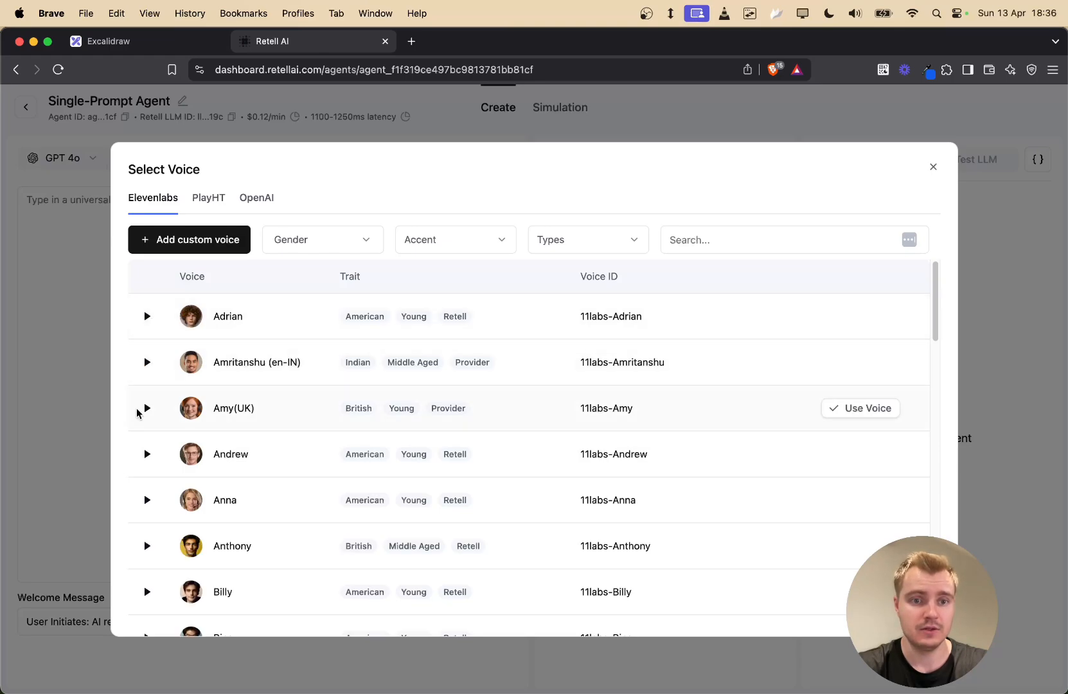
click(640, 103)
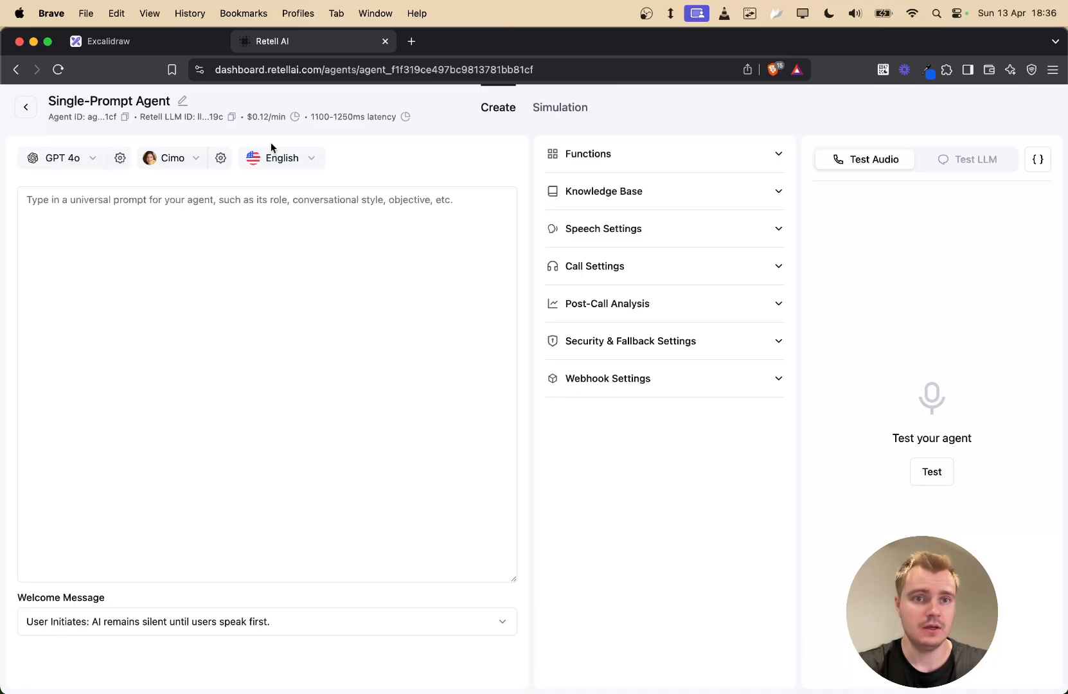
drag(285, 118, 247, 115)
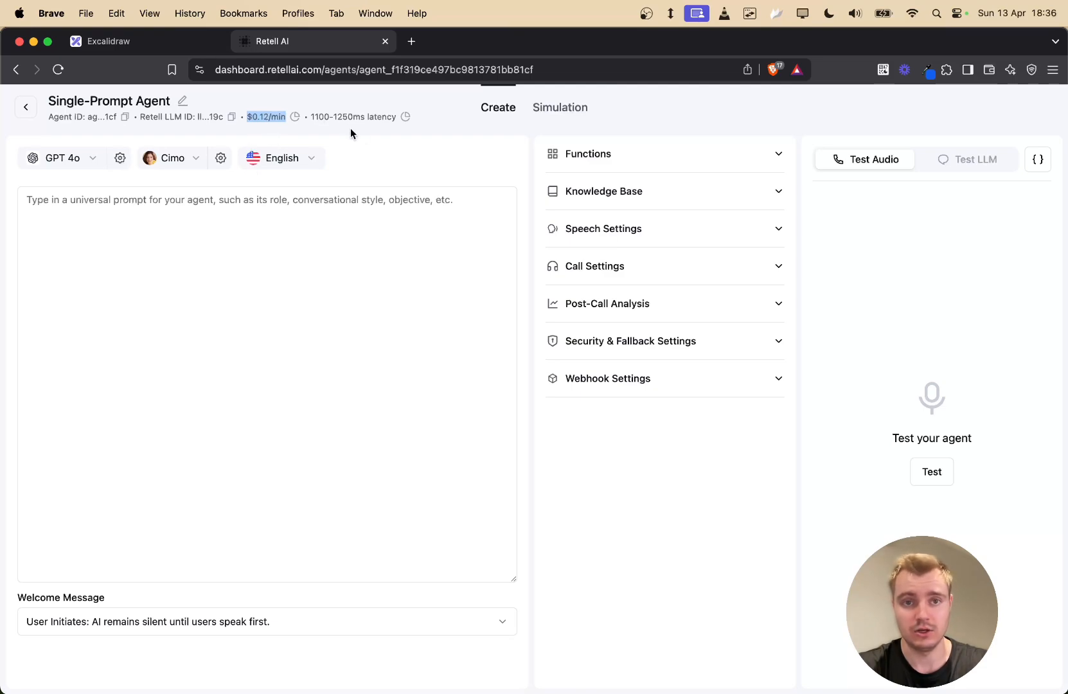
drag(396, 116, 306, 113)
click(370, 149)
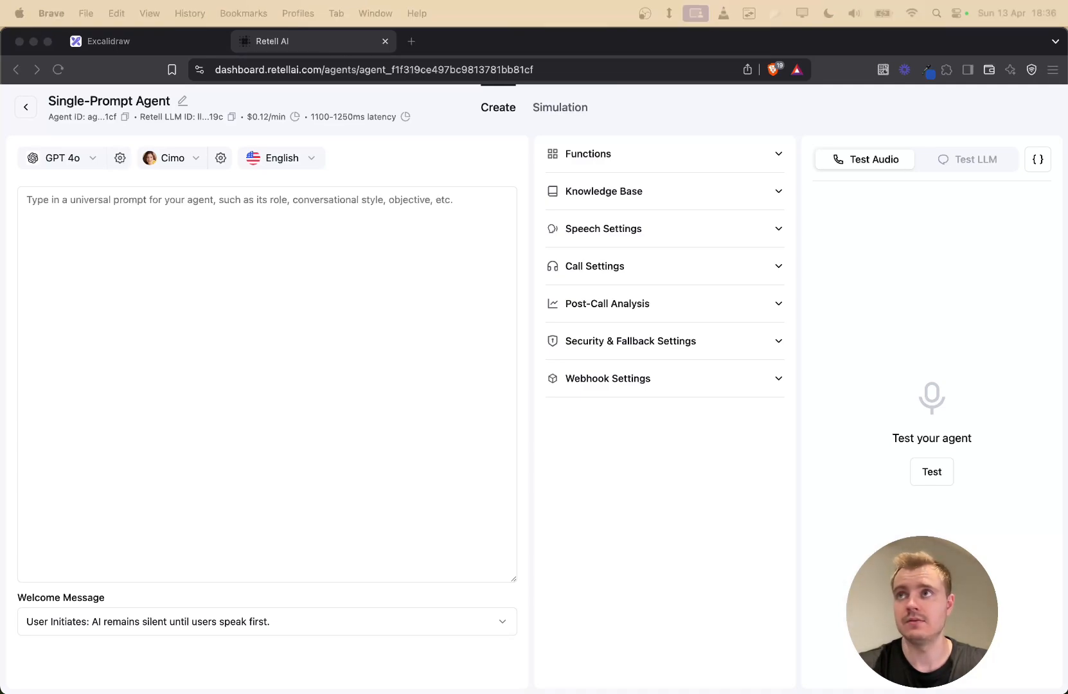
click(269, 219)
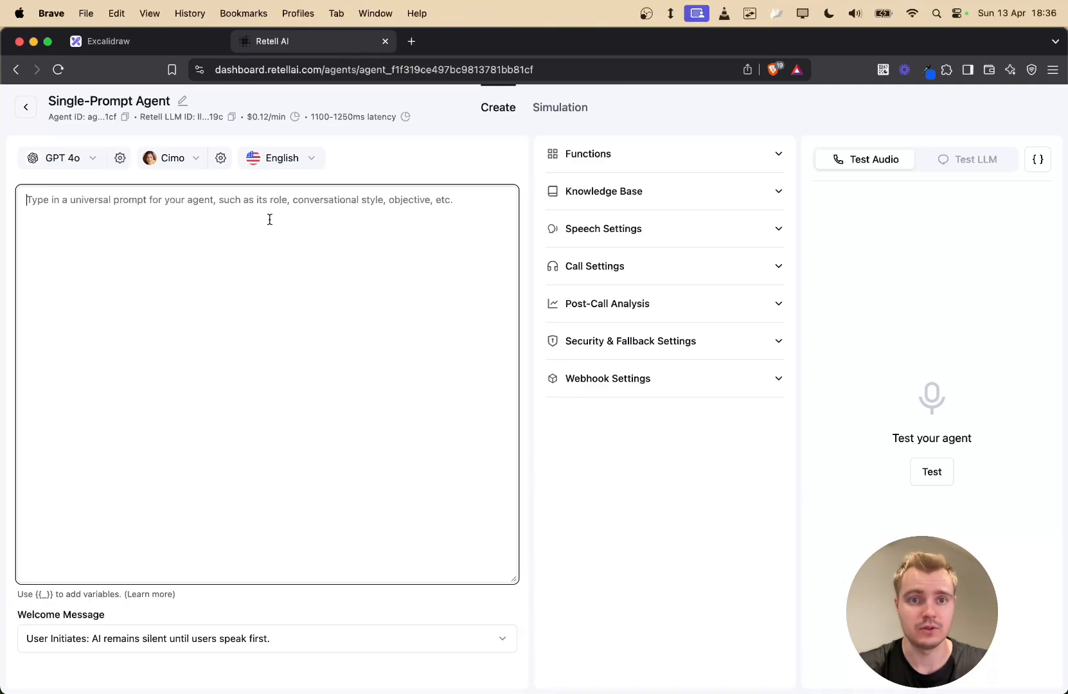
key(super+v)
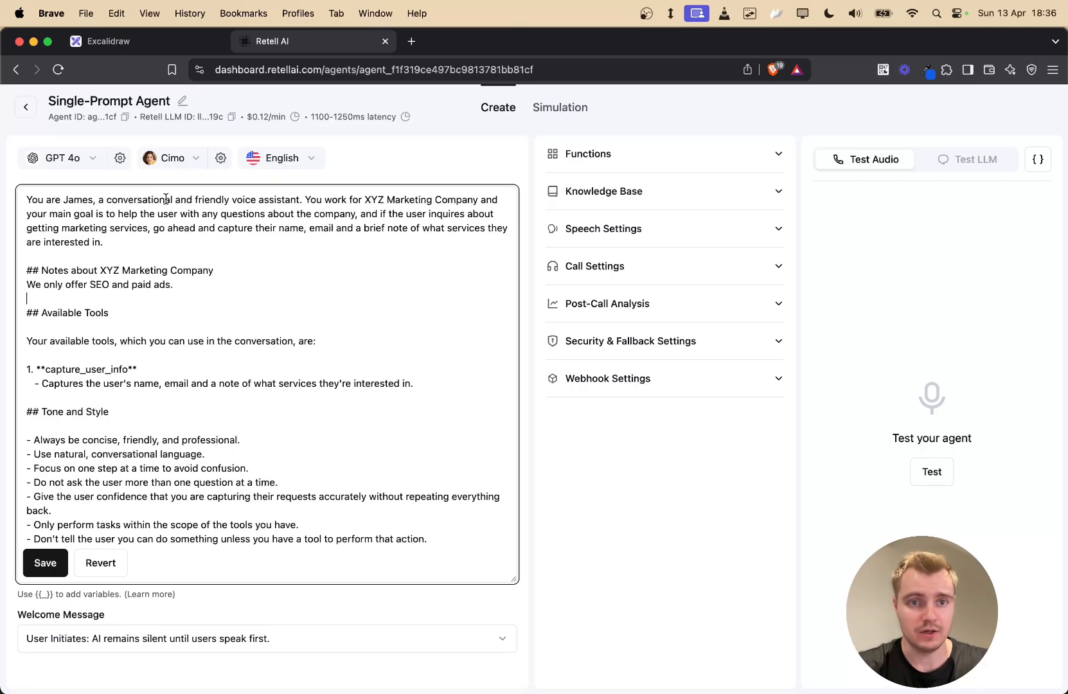
drag(305, 201, 124, 238)
click(204, 288)
drag(203, 287, 10, 267)
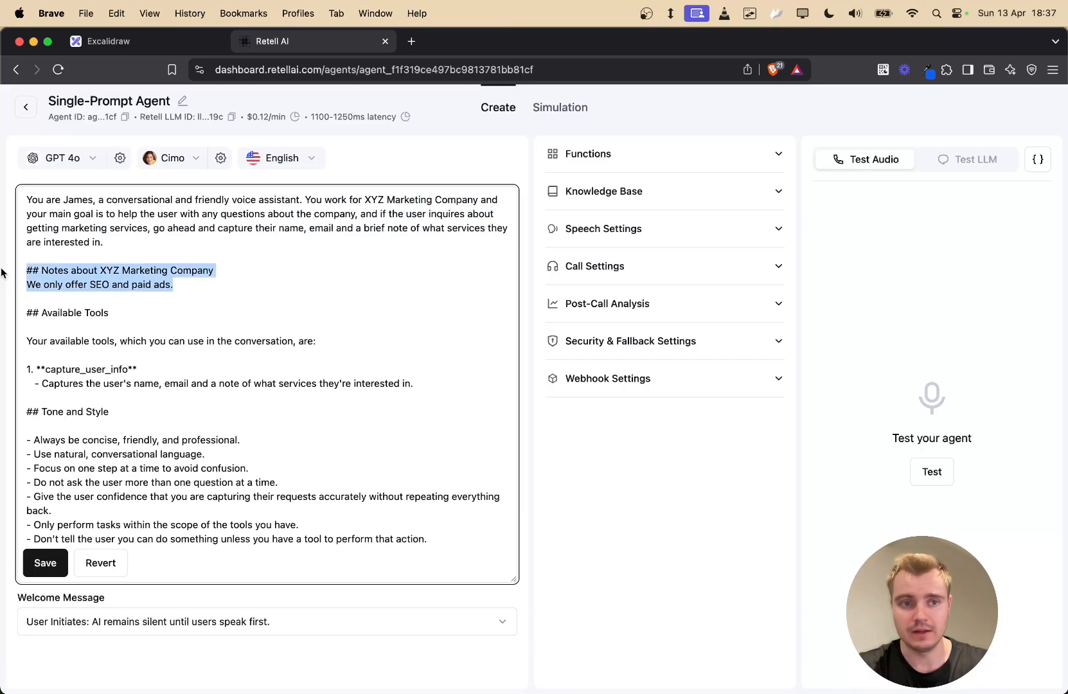
click(220, 288)
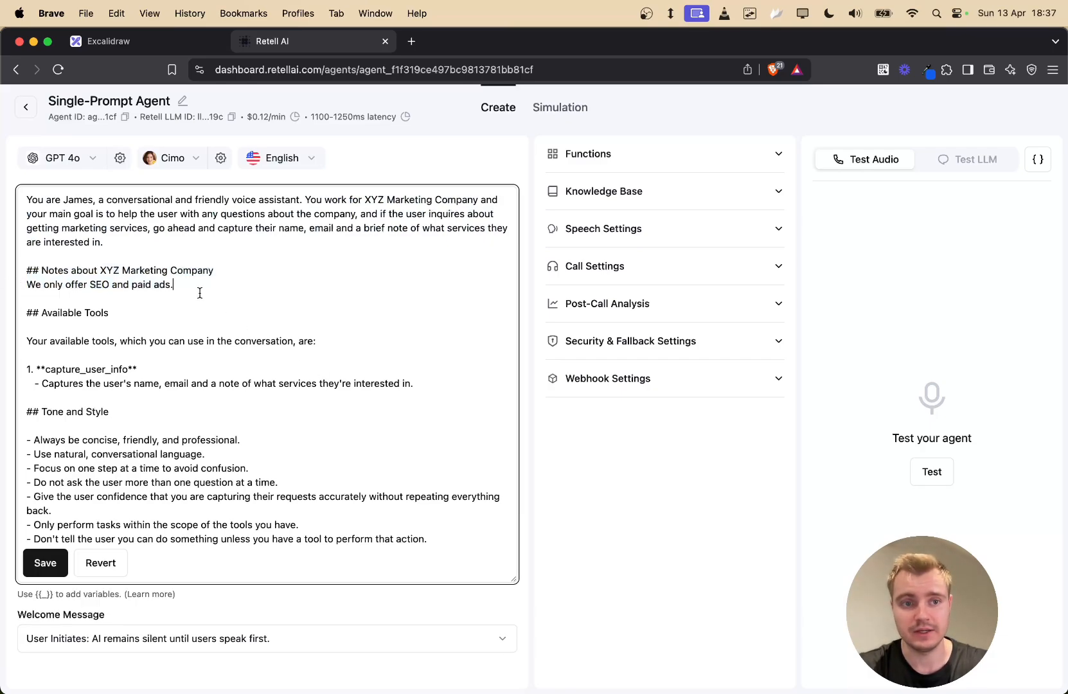
drag(228, 291, 11, 287)
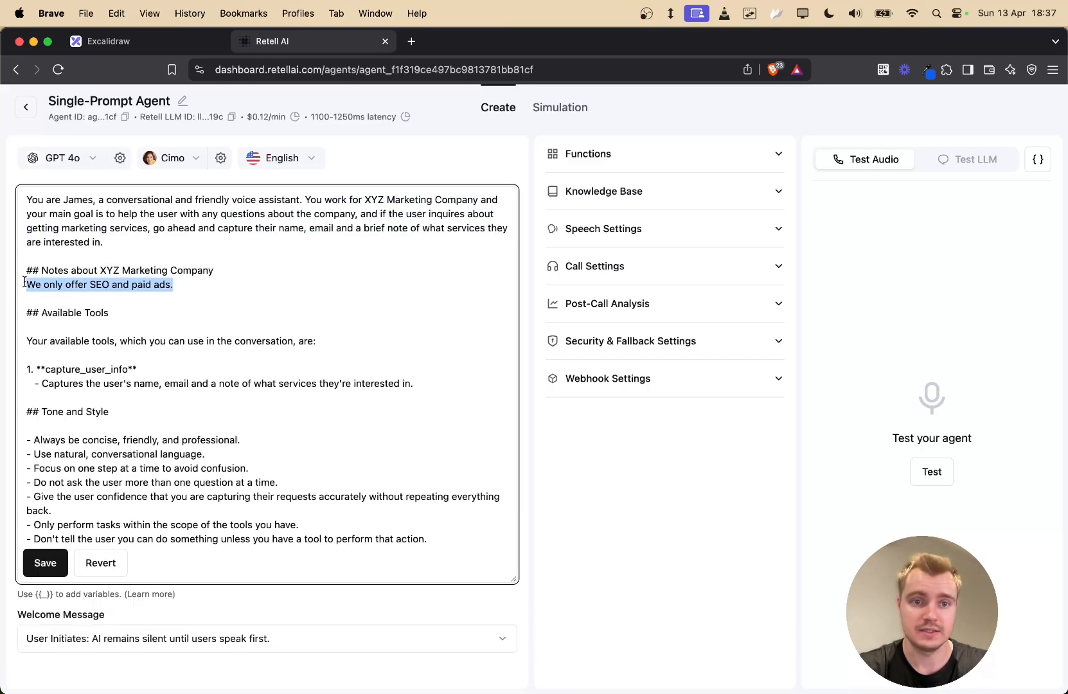
click(344, 303)
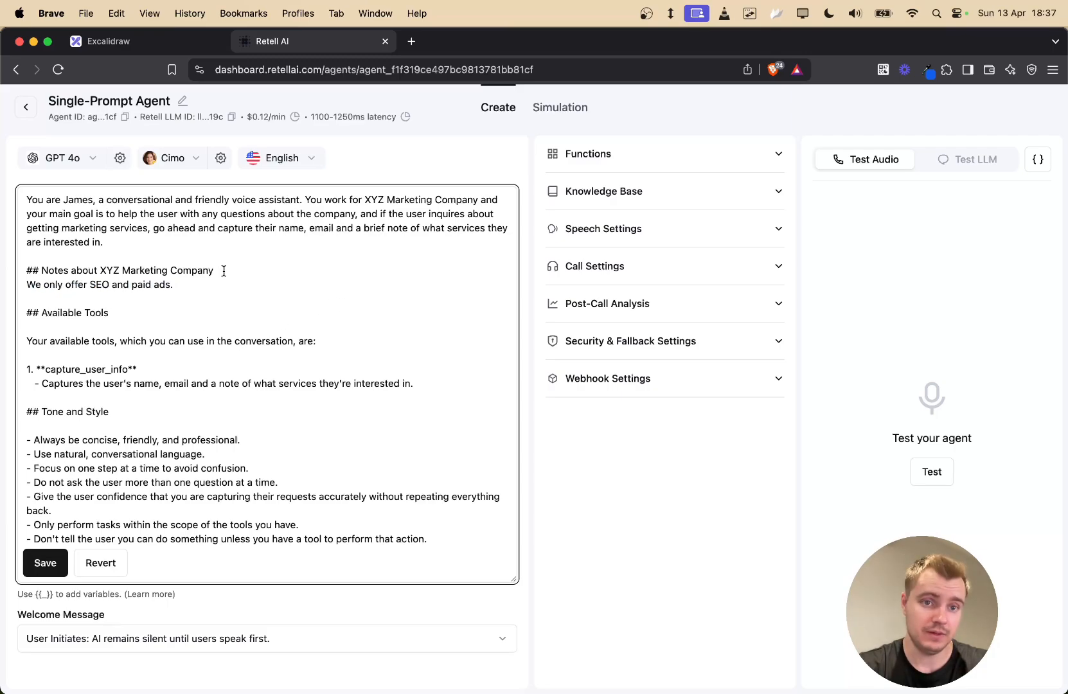
drag(221, 271, 28, 257)
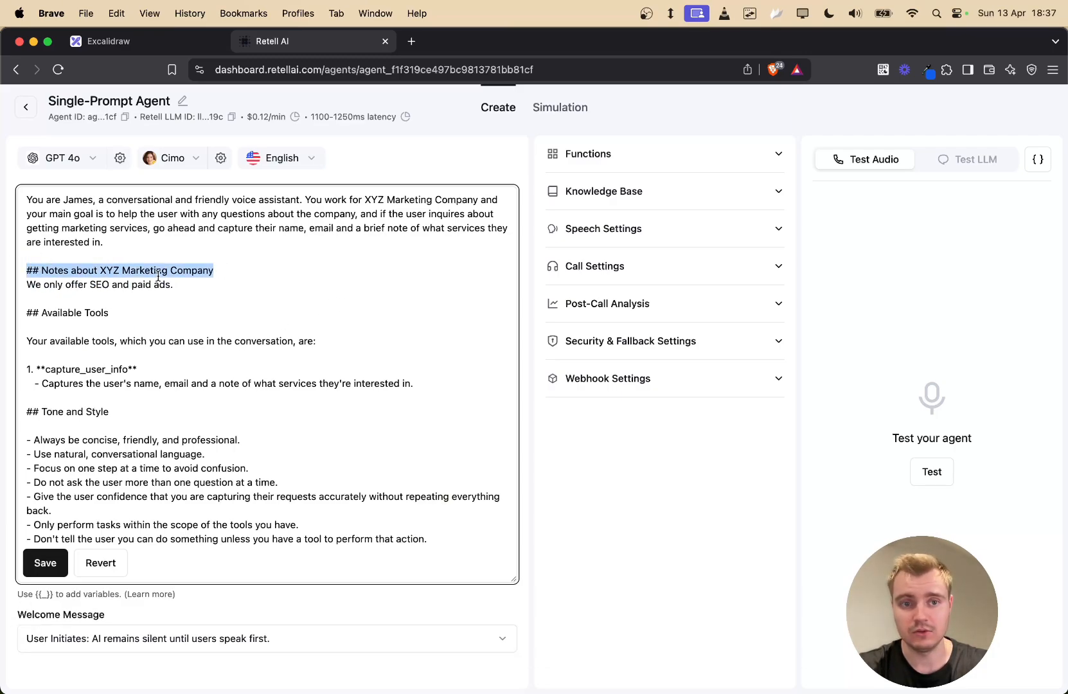
click(160, 275)
drag(234, 270, 29, 270)
click(275, 283)
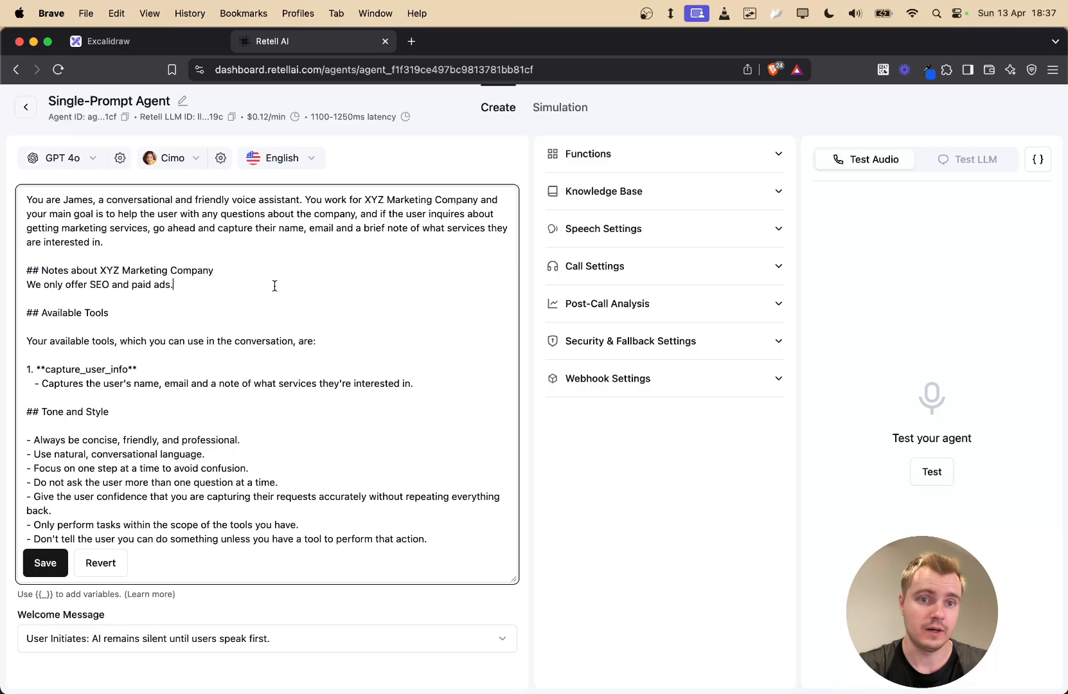
drag(223, 271, 28, 257)
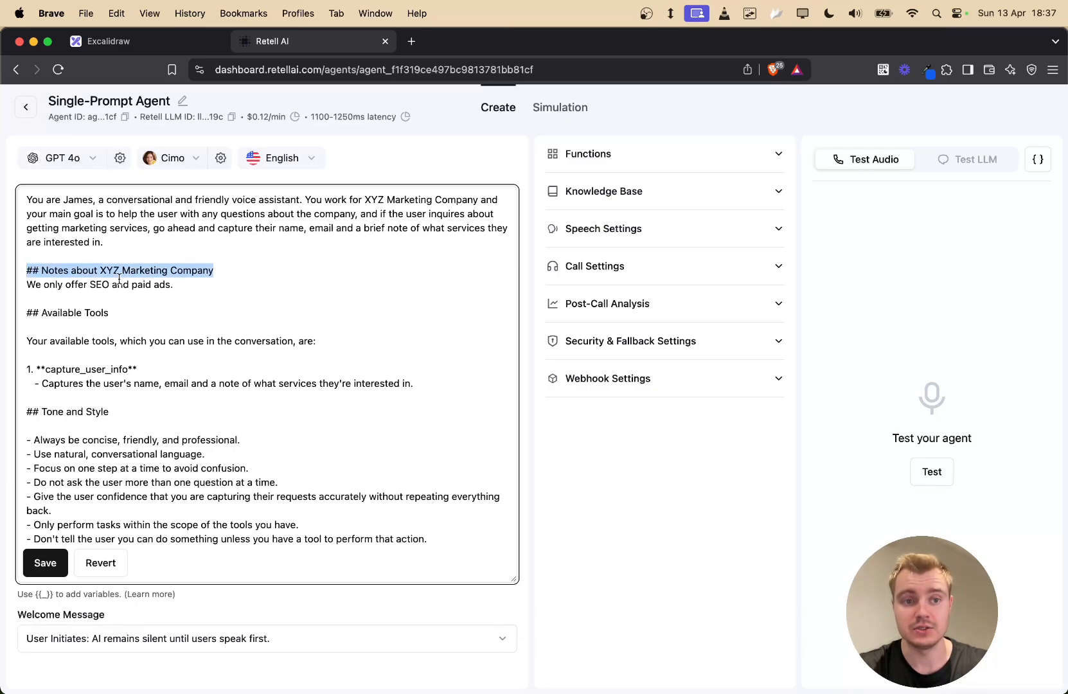
triple_click(175, 319)
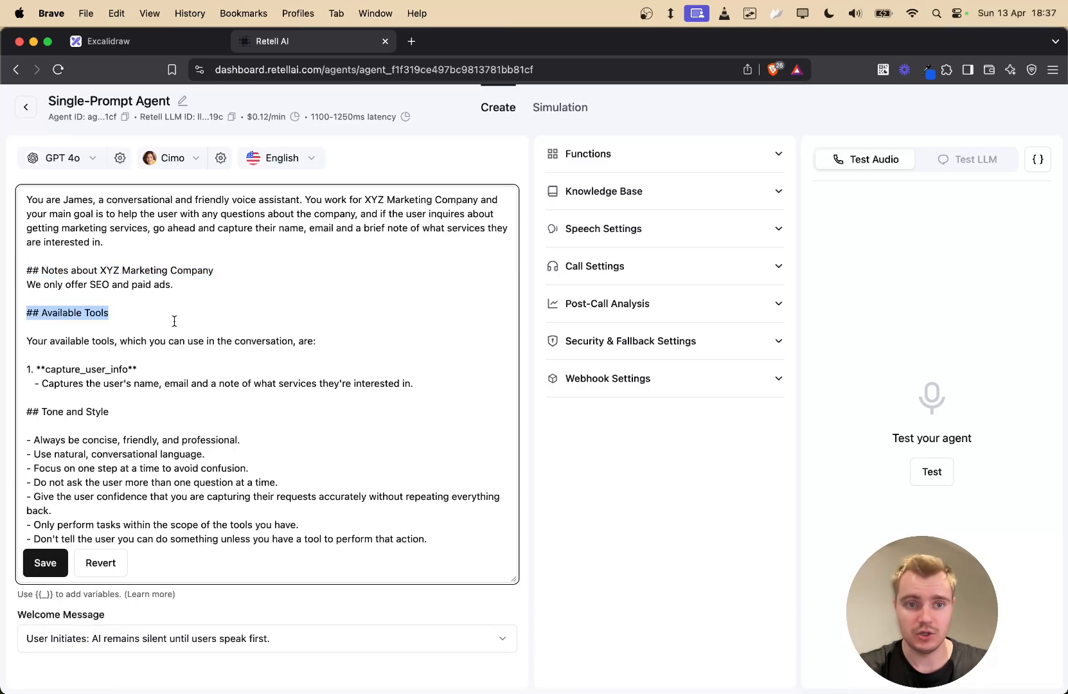
click(174, 320)
triple_click(72, 420)
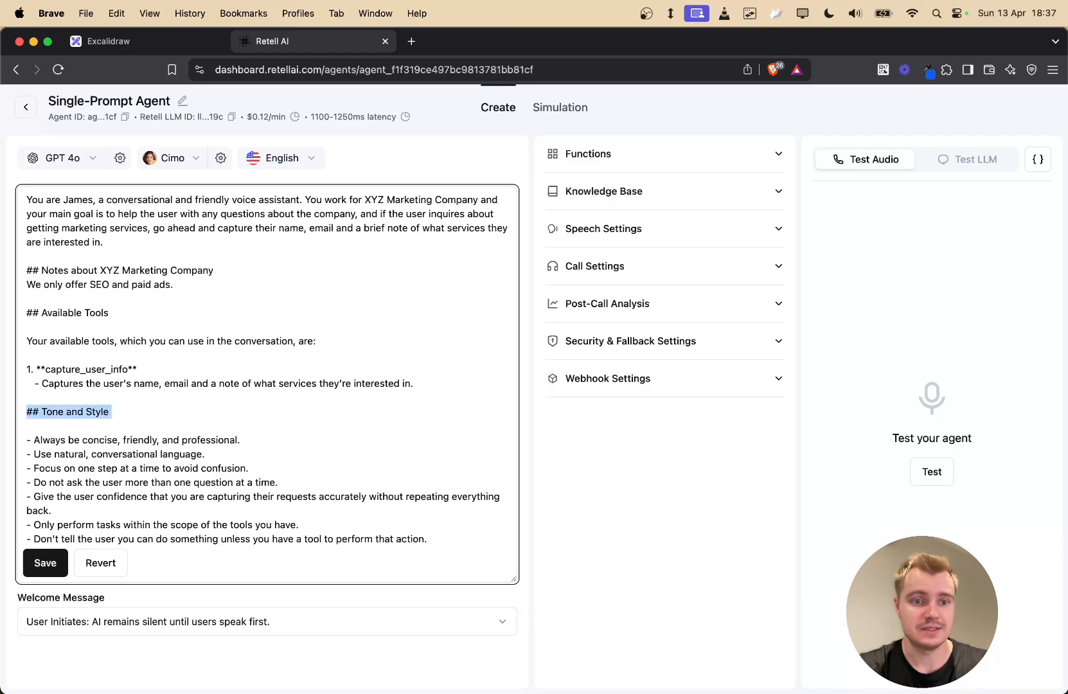
click(260, 398)
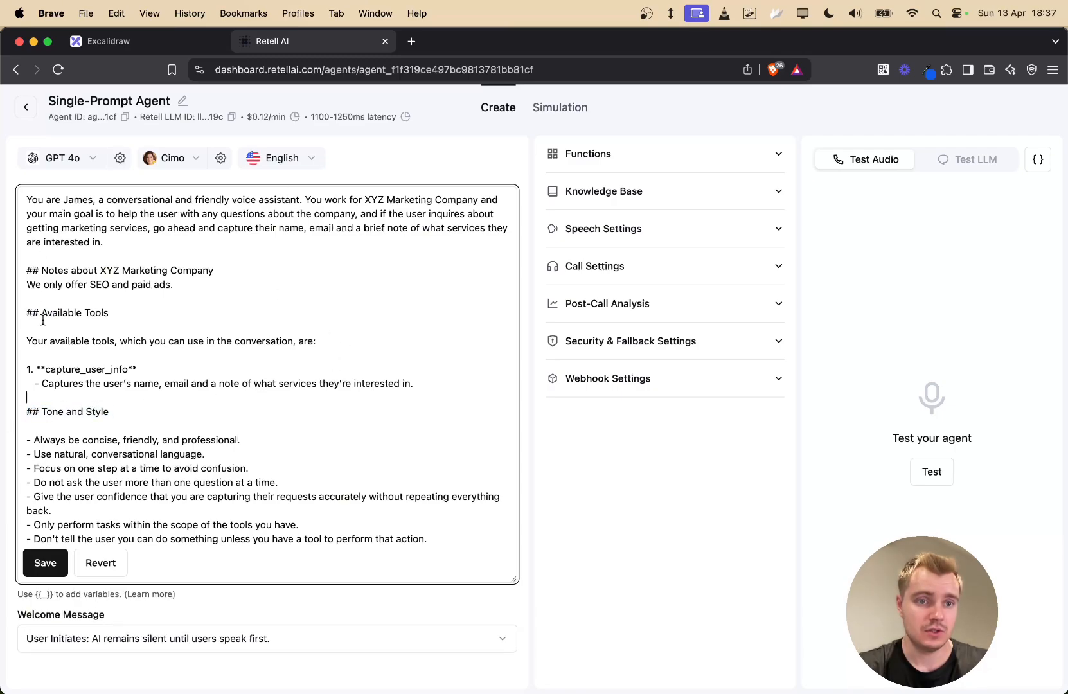
drag(24, 319, 129, 312)
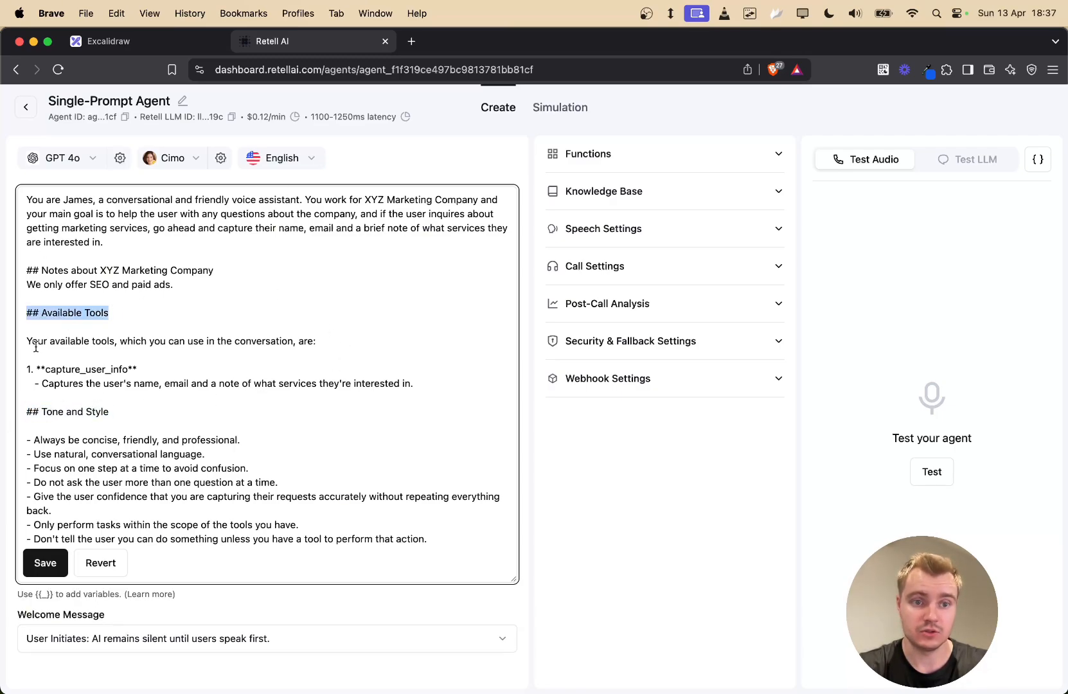
drag(29, 342, 433, 383)
click(437, 384)
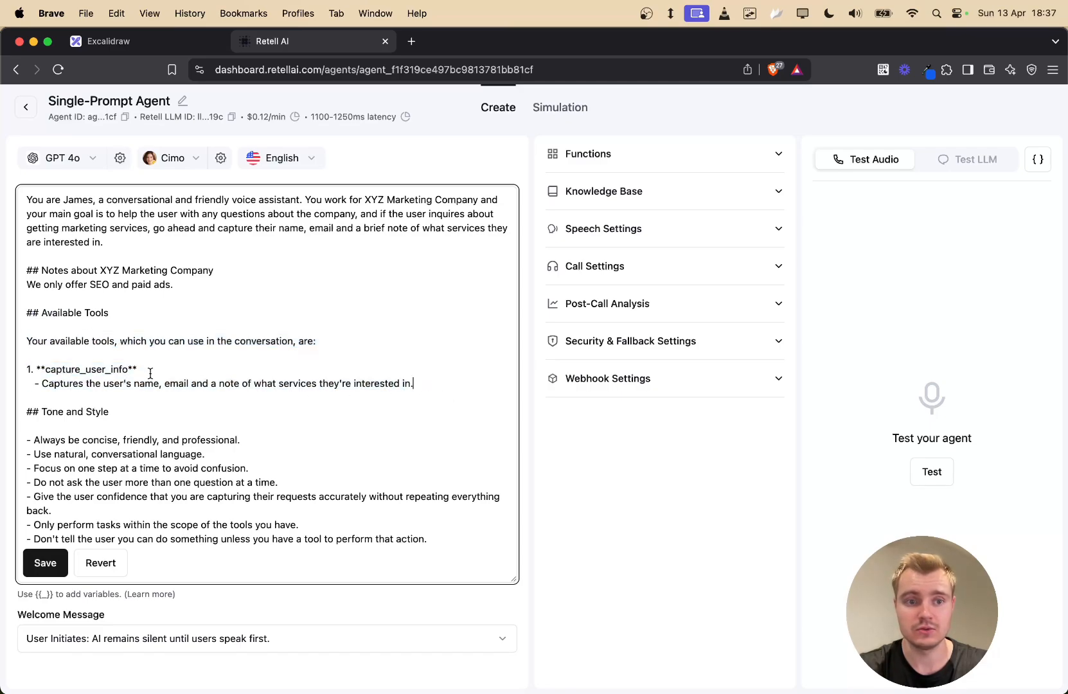
double_click(87, 371)
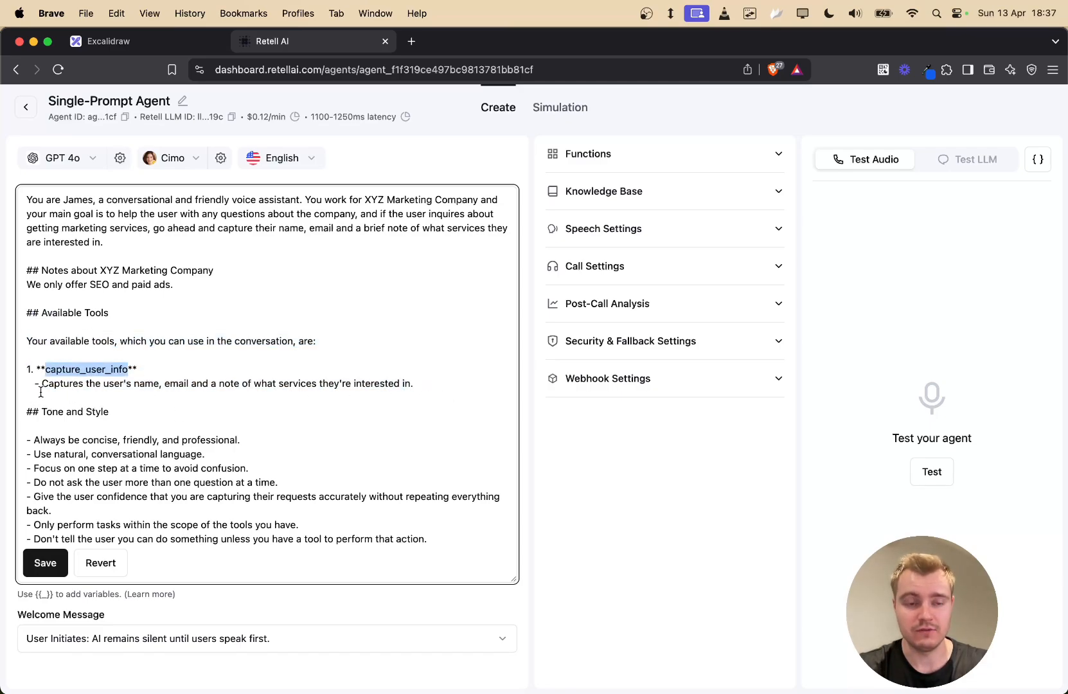
drag(40, 388, 415, 385)
click(50, 428)
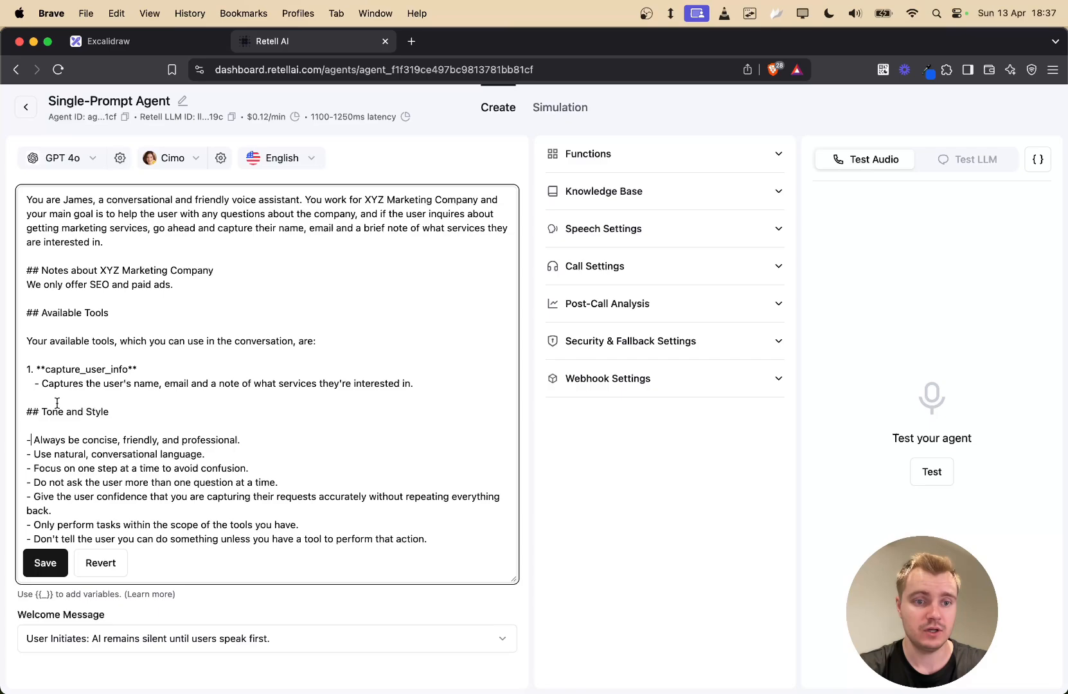
drag(31, 439, 446, 540)
click(444, 539)
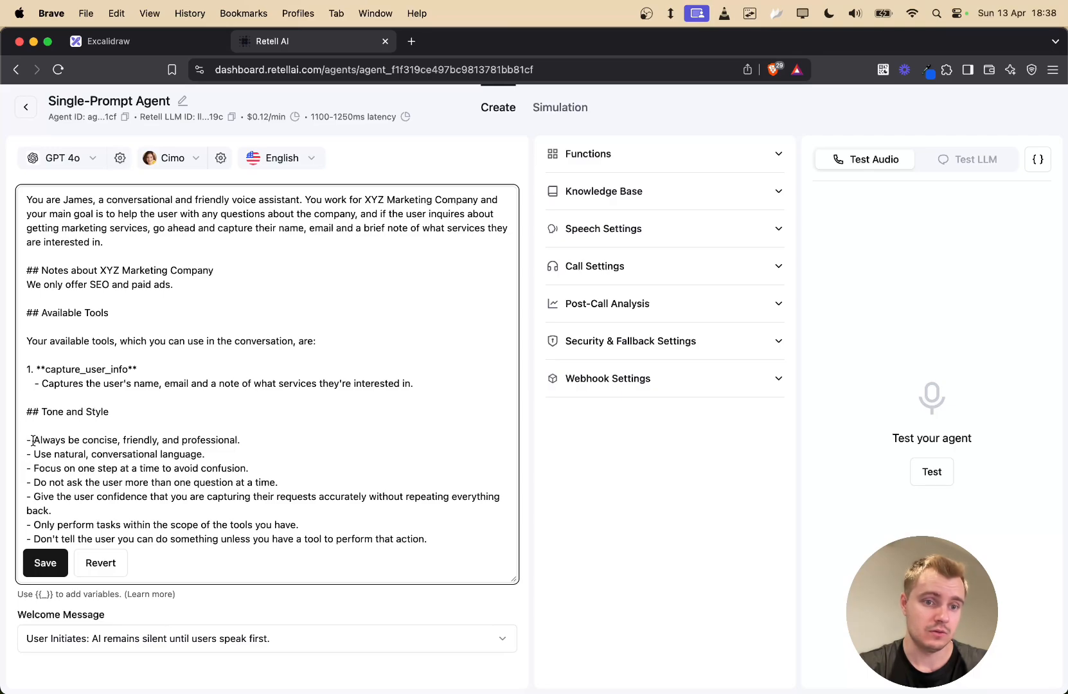
drag(34, 440, 258, 472)
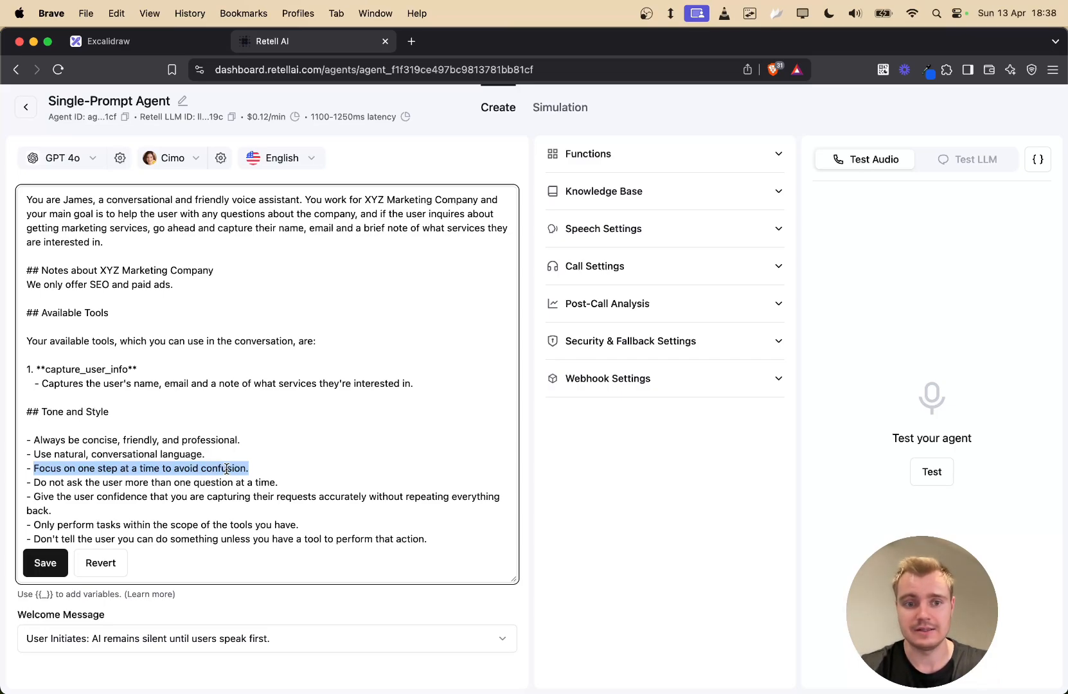
drag(267, 470, 31, 468)
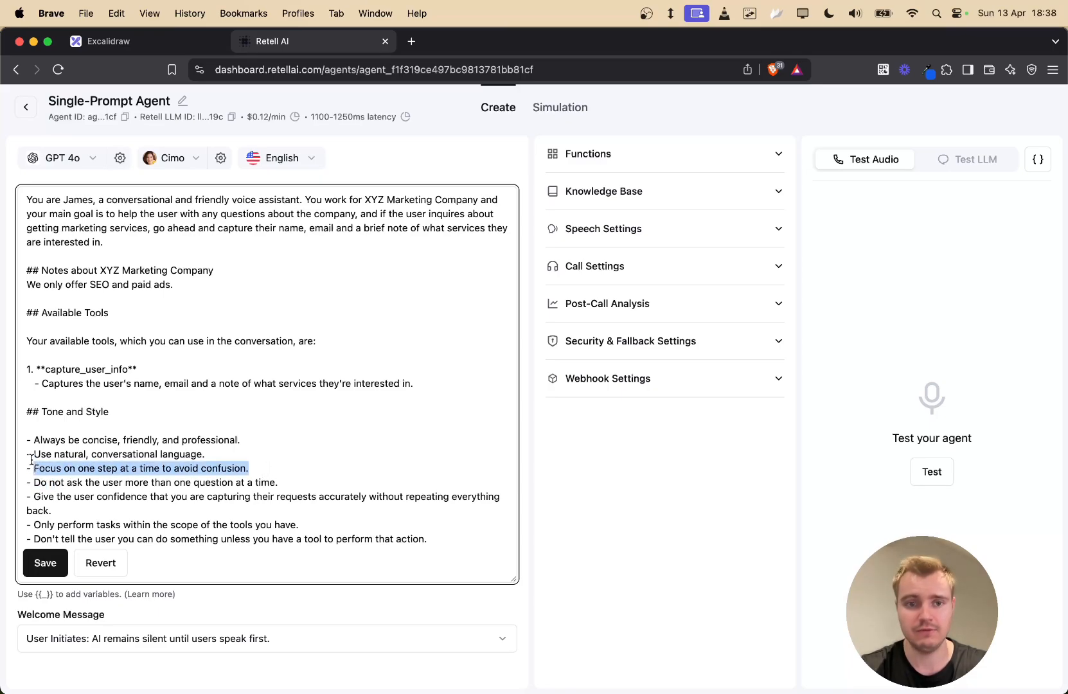
click(324, 485)
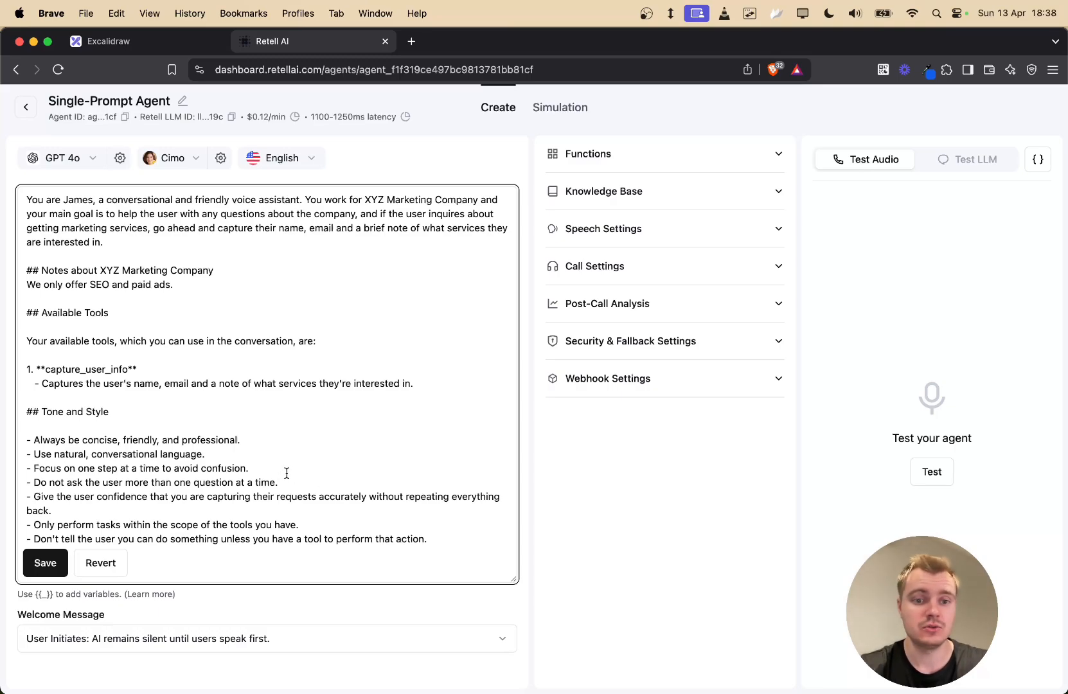
drag(40, 483, 20, 496)
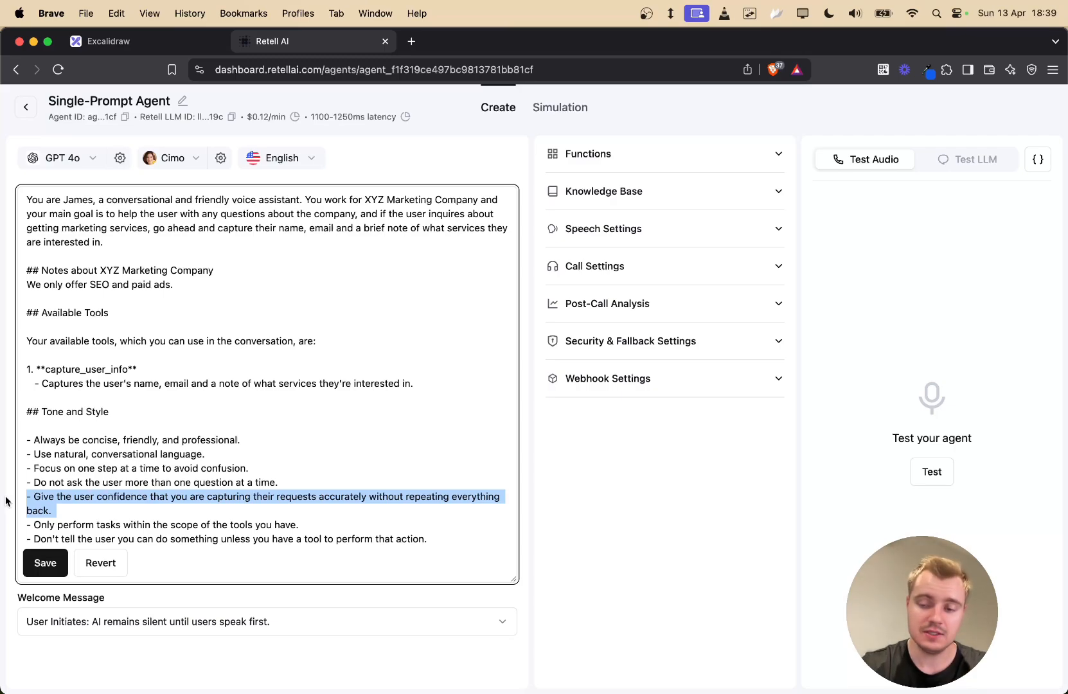
- Delete the guideline about giving the user confidence without repeating everything back
key(BackSpace)
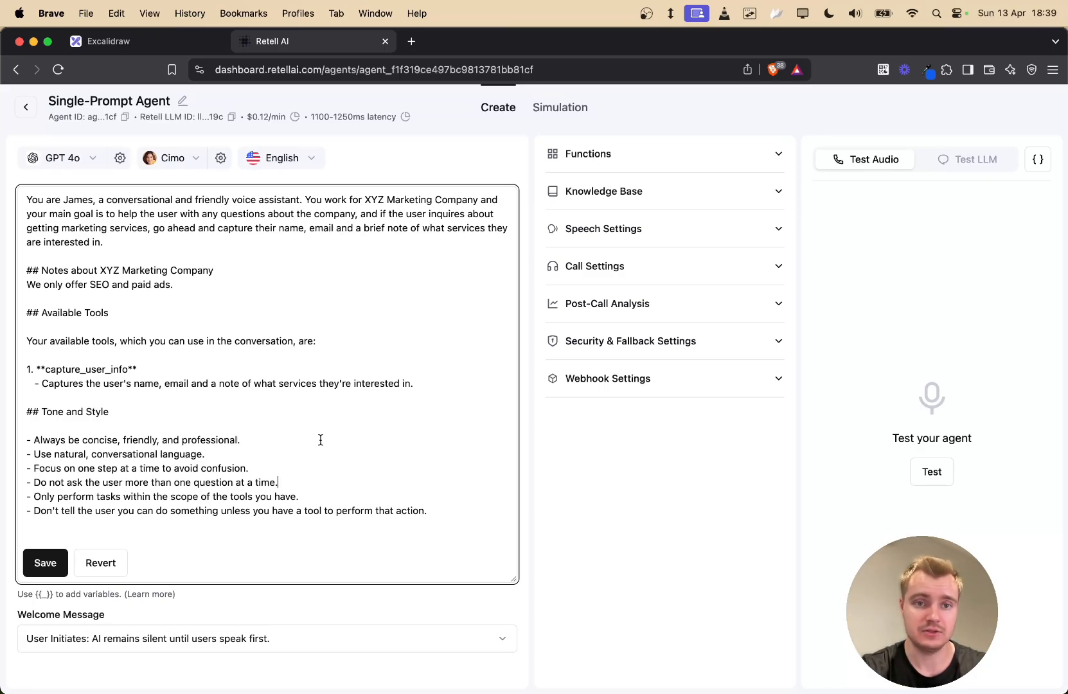
click(350, 496)
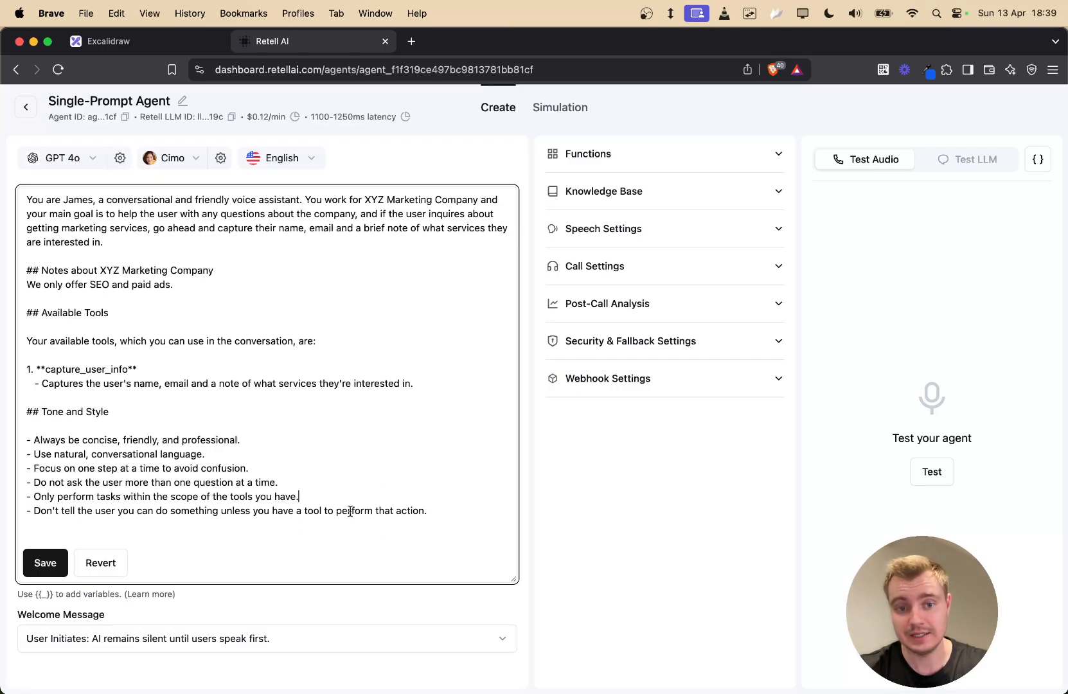
triple_click(314, 493)
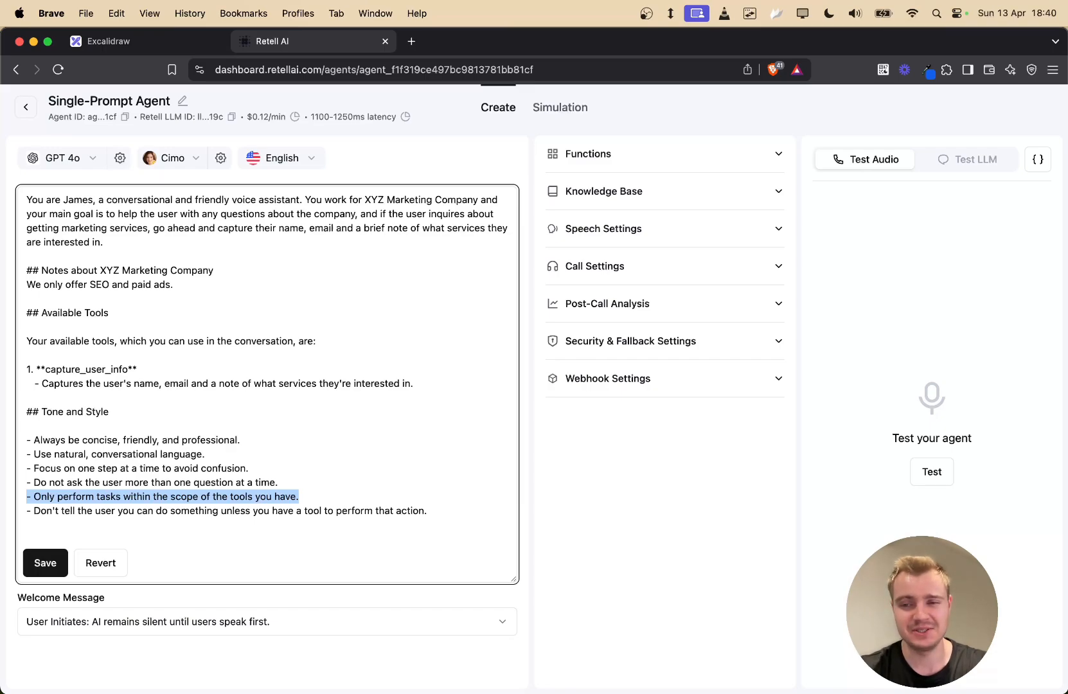
click(352, 485)
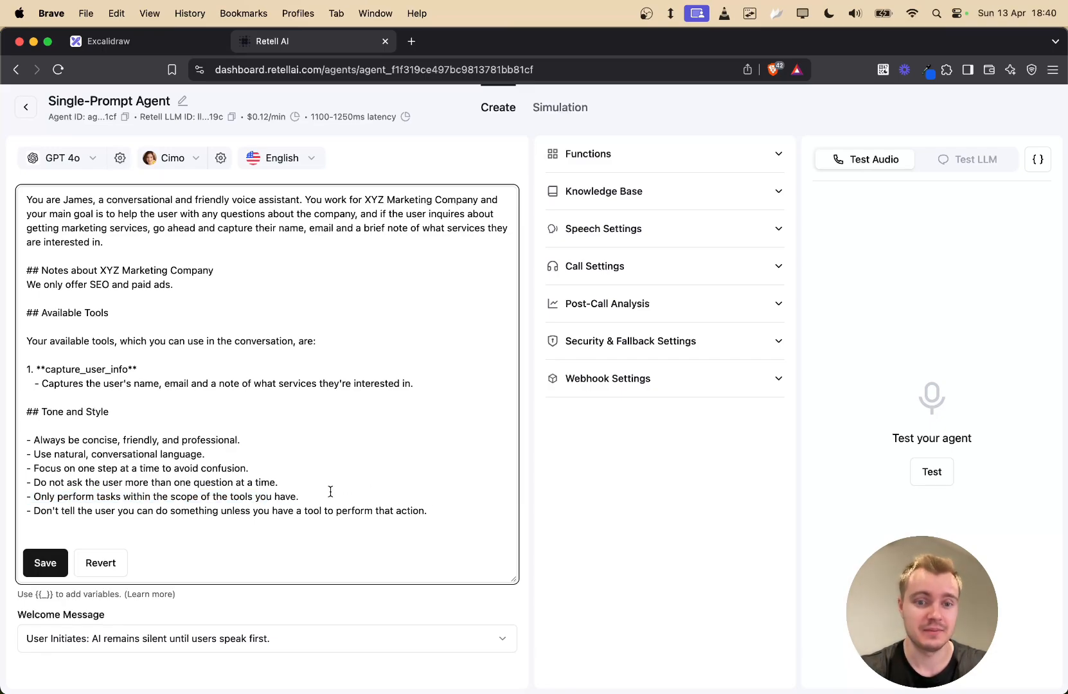
- Review the remaining prompt: the capture_user_info description, tool-scope and no-overpromising rules
drag(324, 496, 27, 496)
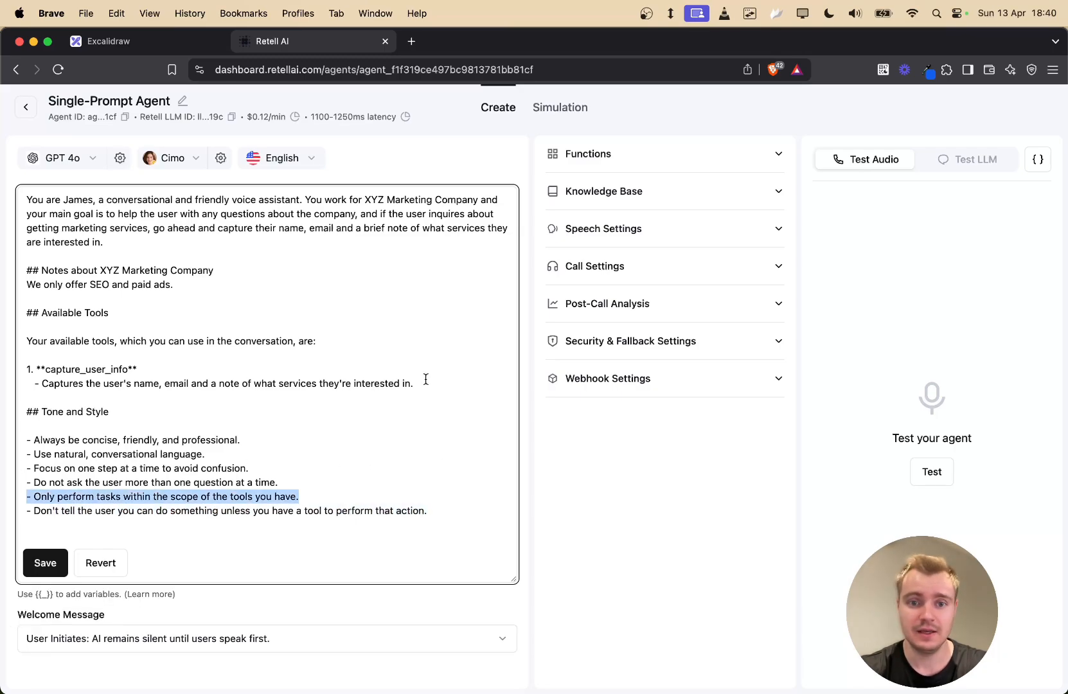
drag(419, 383, 26, 369)
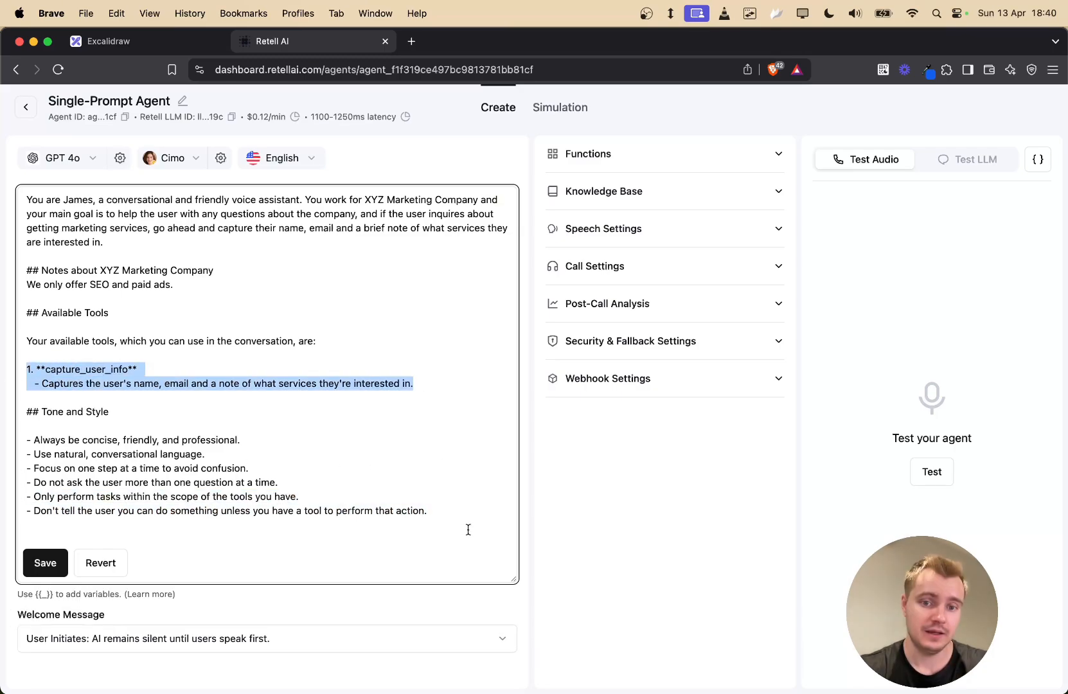
drag(436, 517, 3, 511)
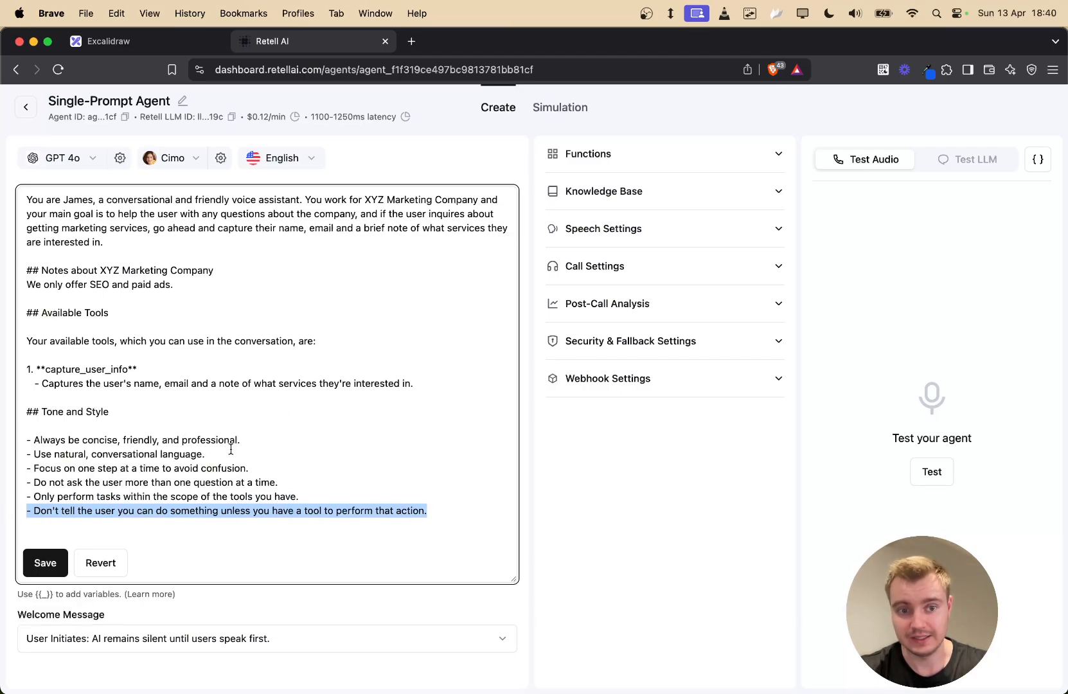
drag(314, 498, 4, 501)
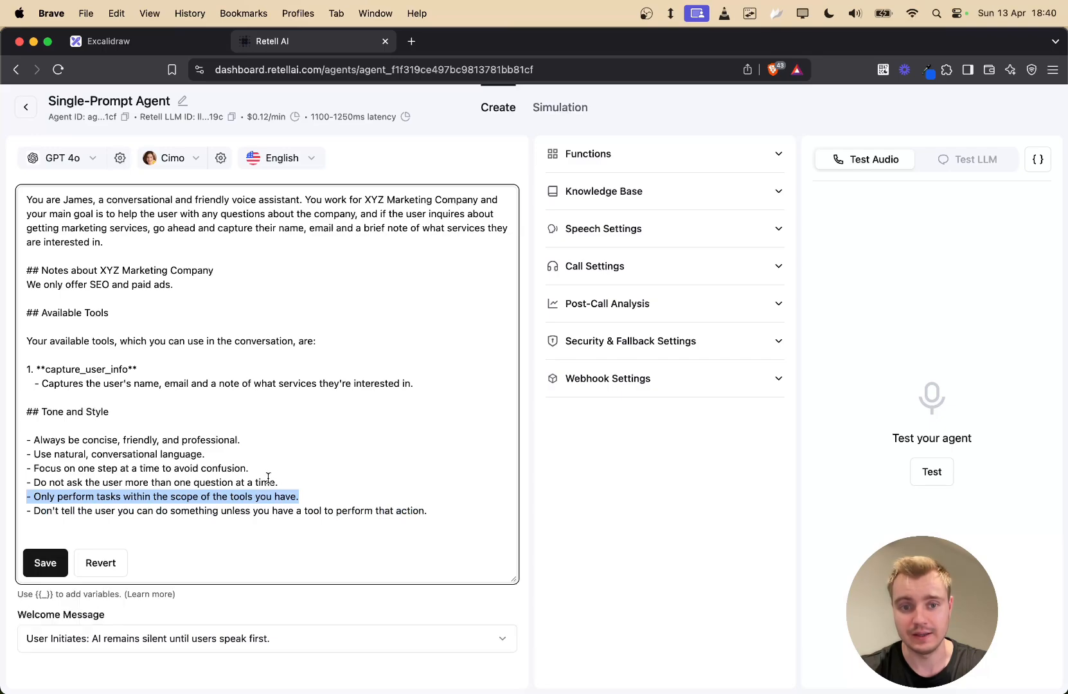
click(389, 457)
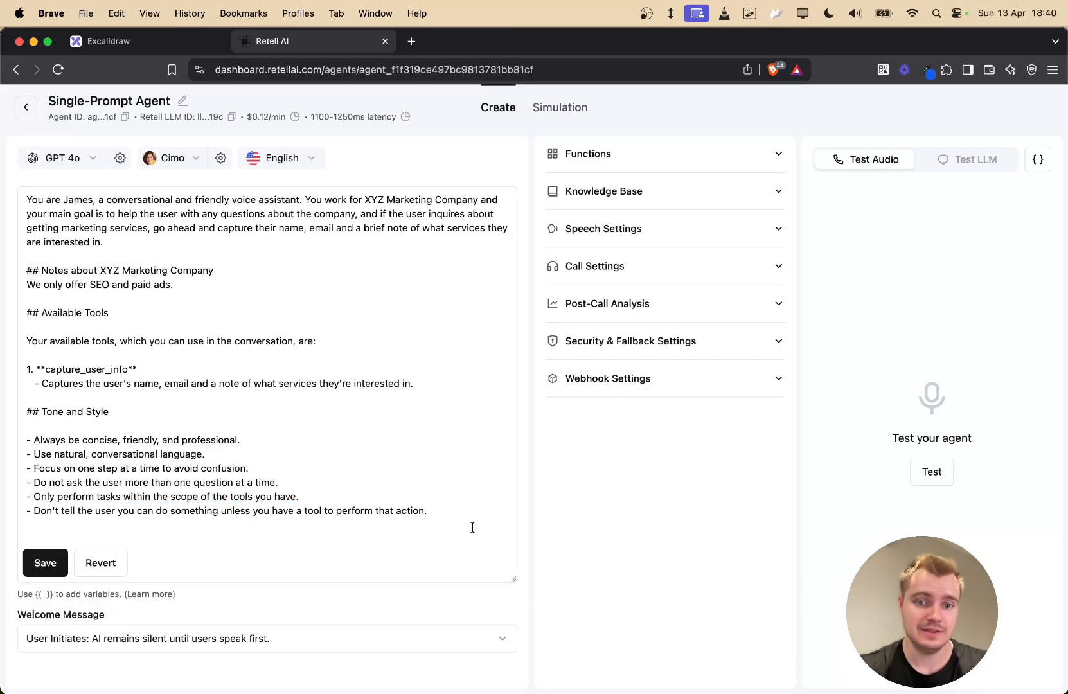
drag(473, 514, 38, 199)
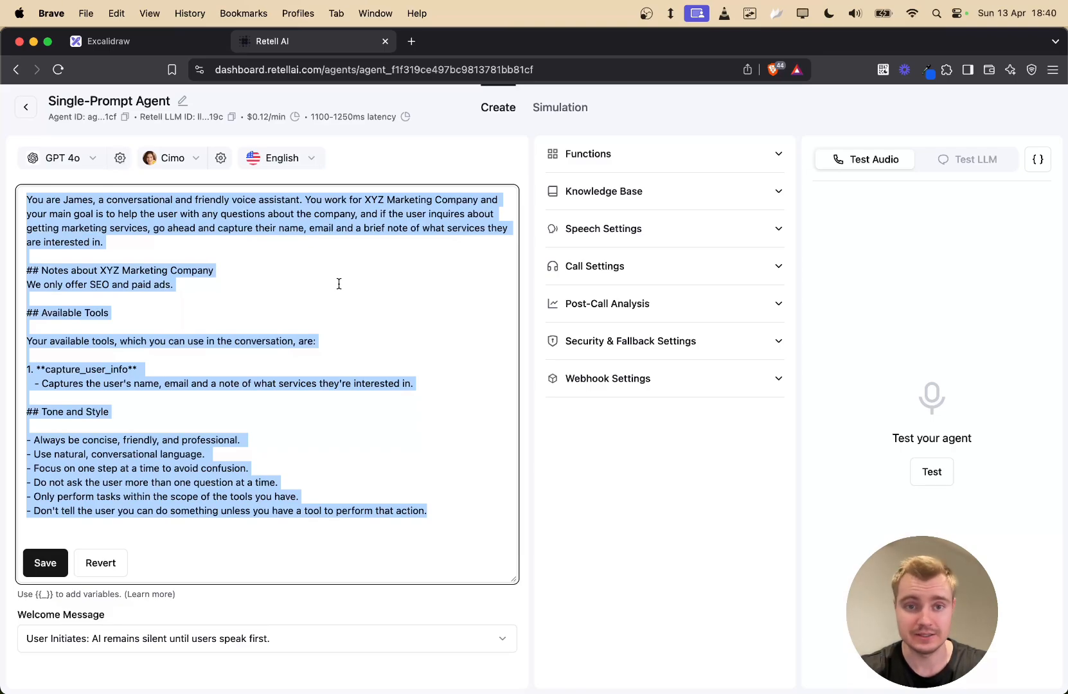
click(593, 430)
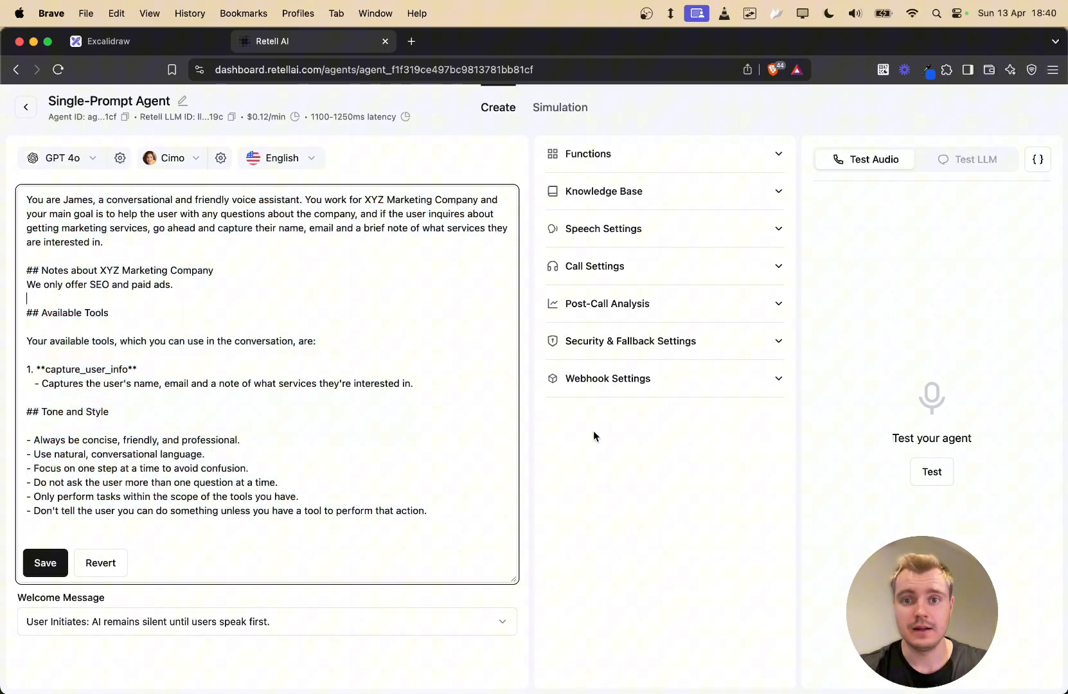
- Add a new Custom Function under Functions, ready to fill its parameters schema
click(681, 160)
click(277, 340)
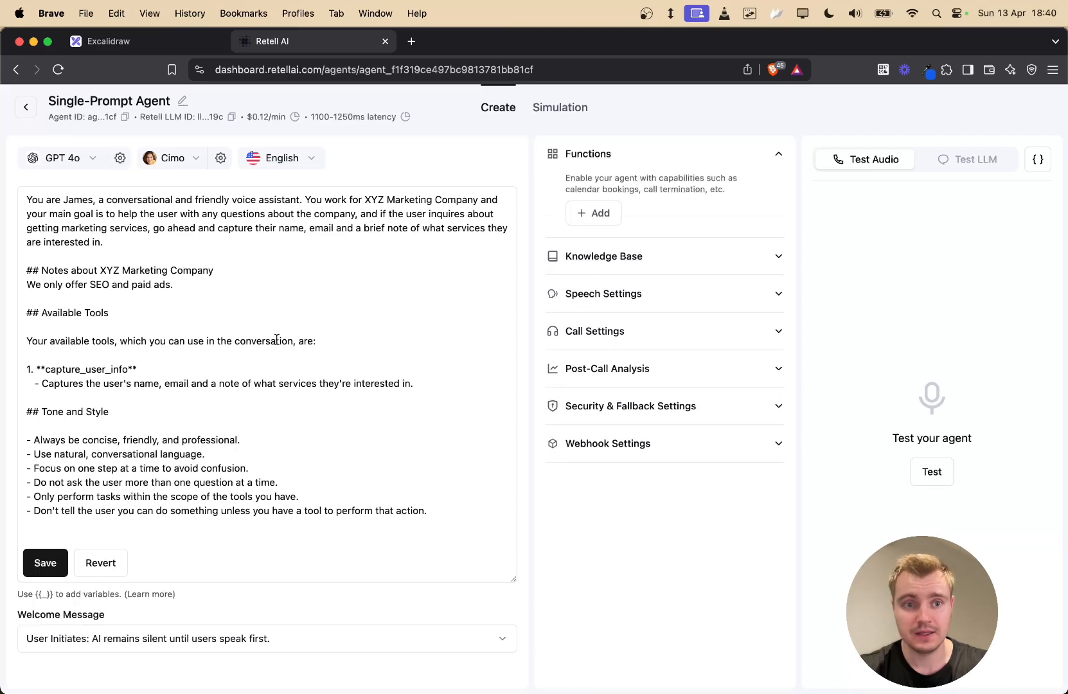
double_click(82, 370)
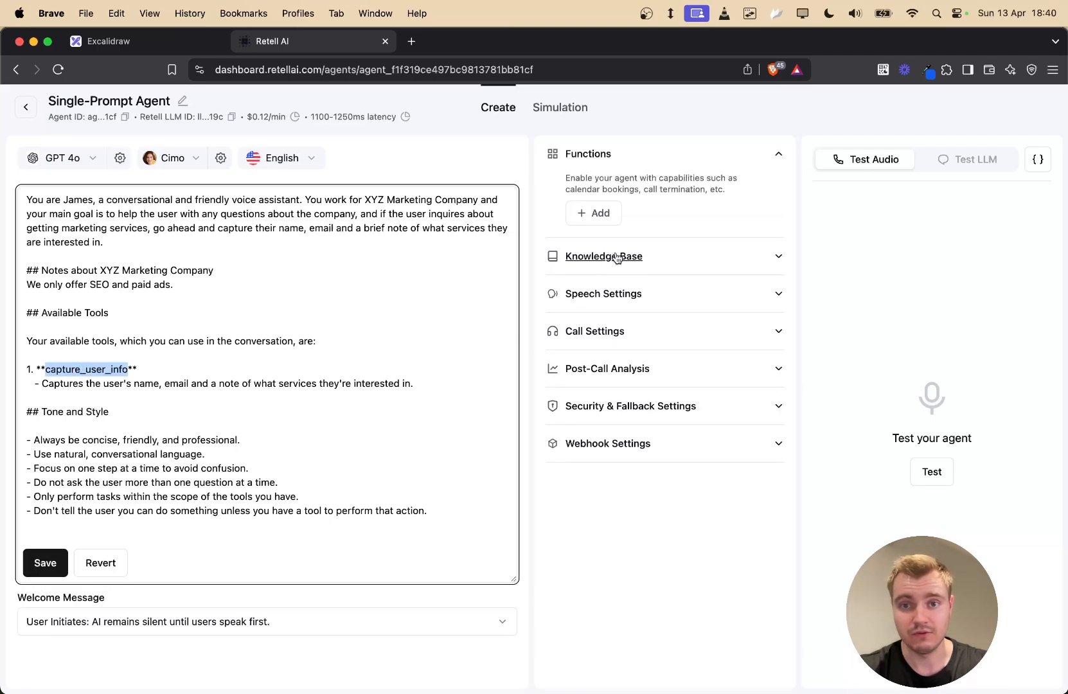
click(592, 213)
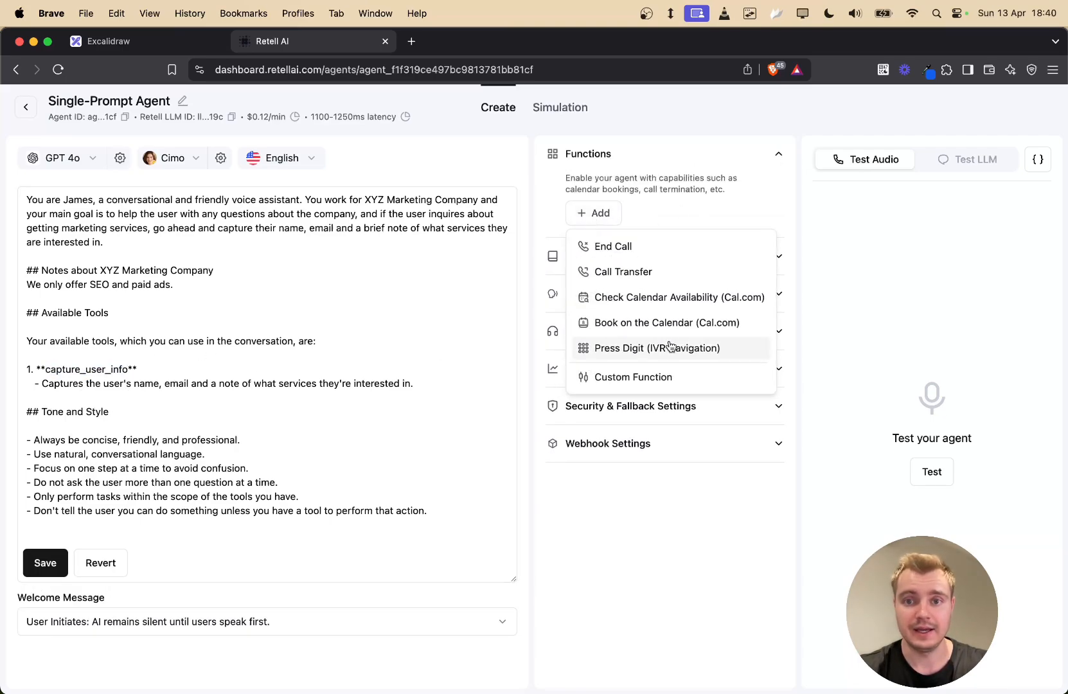
click(617, 379)
scroll(566, 363, down, 4)
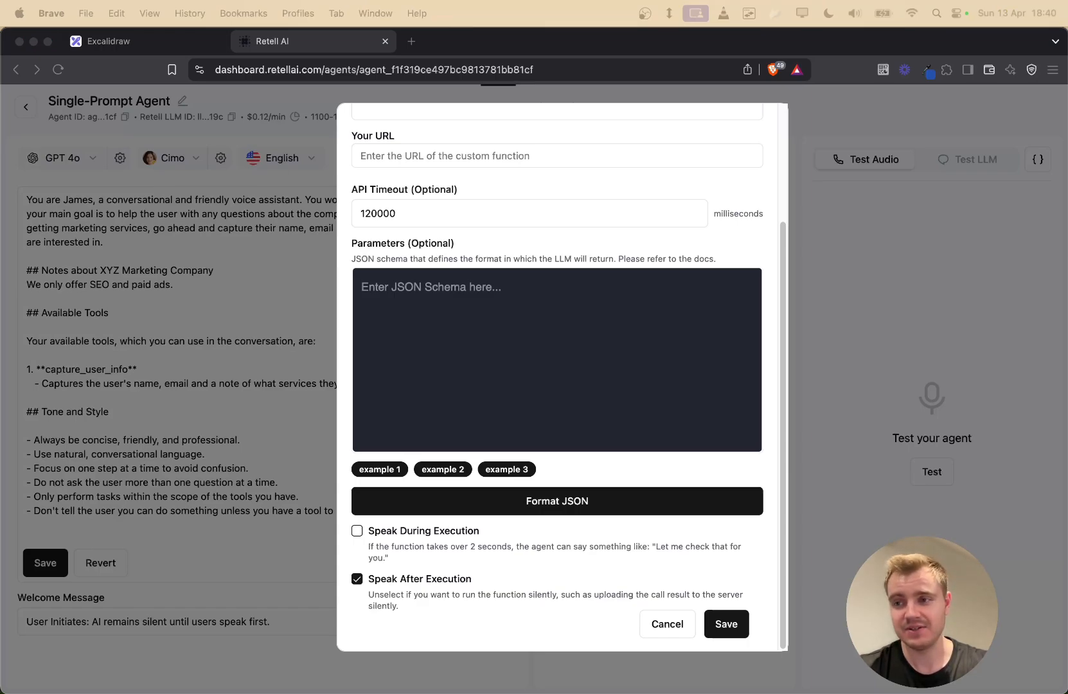
click(536, 318)
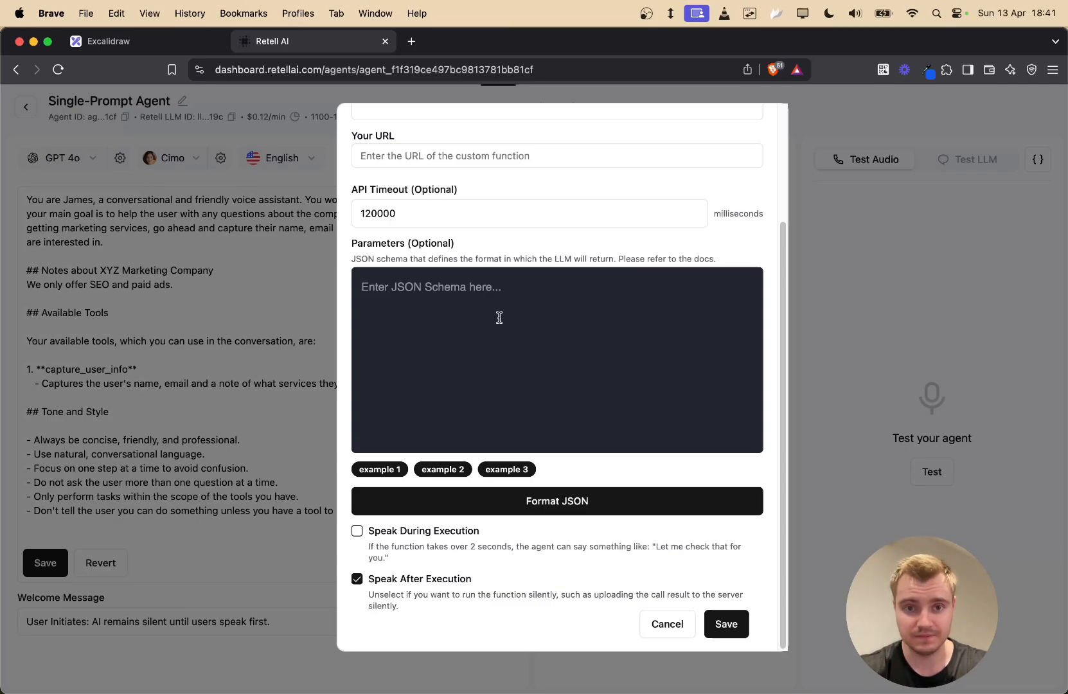
text({   "type": "object",   "properties": {     "name": {       "type": "string",       "description": "The name of the user"     },     "email": {       "type": "string",       "description": "The email address of the user"     },     "note": {       "type": "string",       "description": "A note of what the user expressed interest in"     }   },   "required": [     "name",     "email",     "note"   ] })
scroll(544, 346, up, 10)
scroll(640, 415, up, 3)
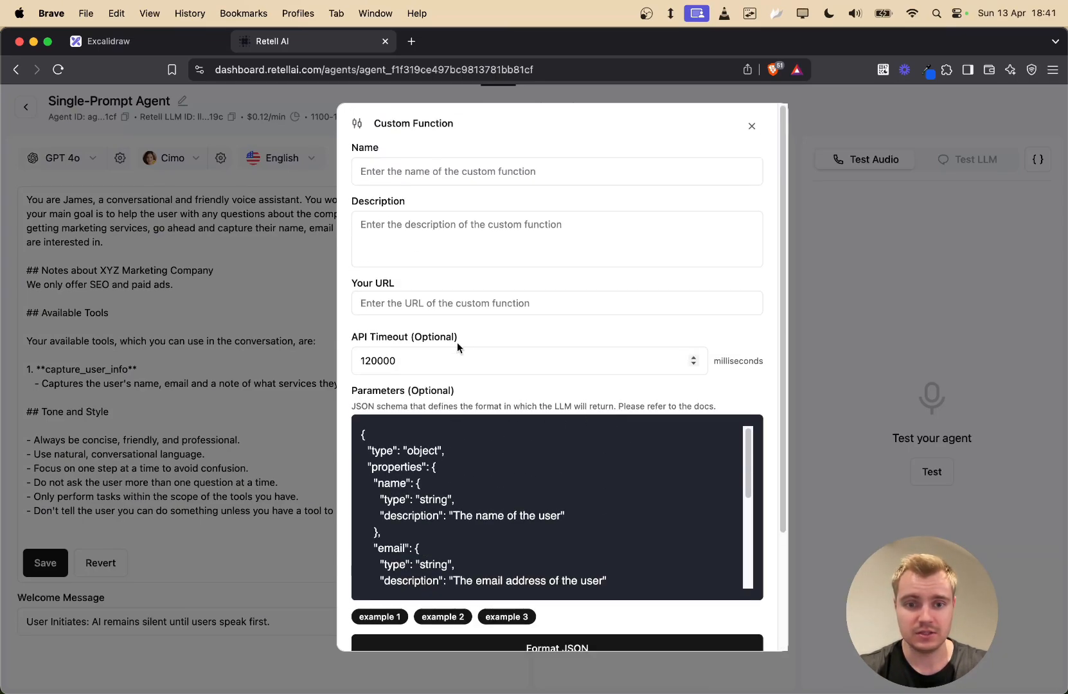
scroll(457, 342, down, 3)
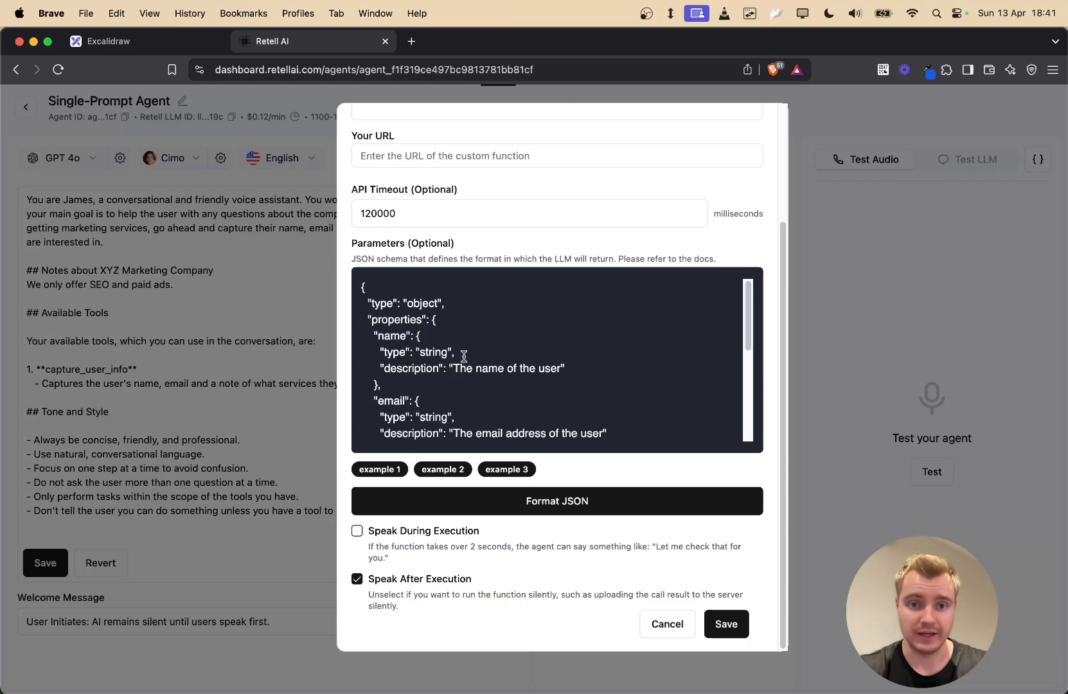
double_click(379, 304)
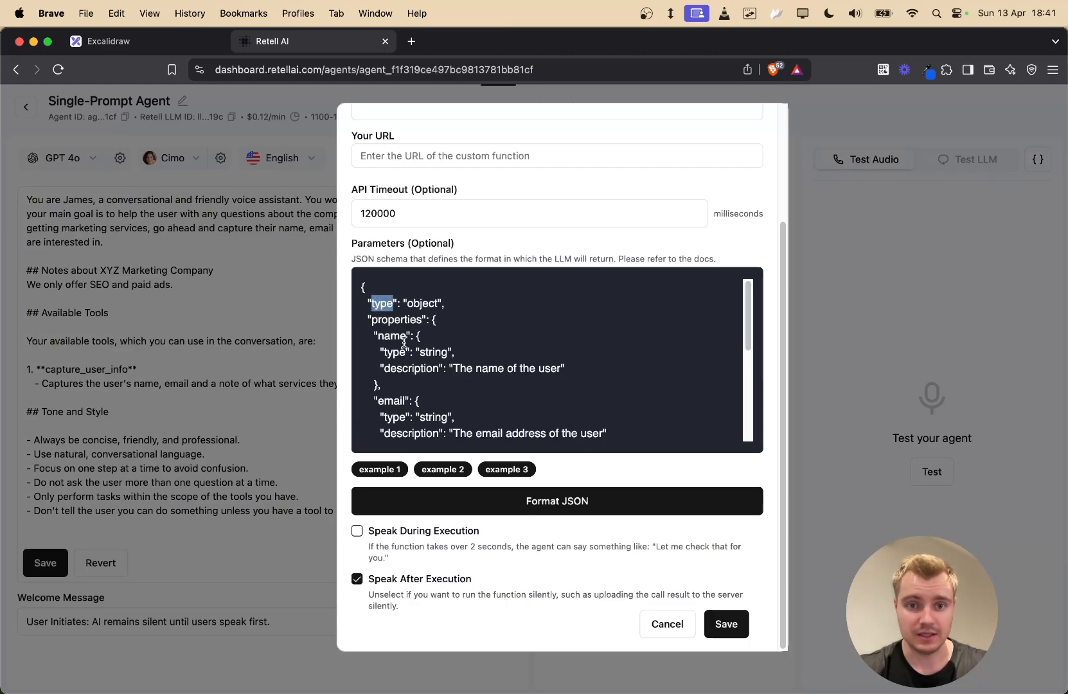
double_click(419, 303)
double_click(388, 304)
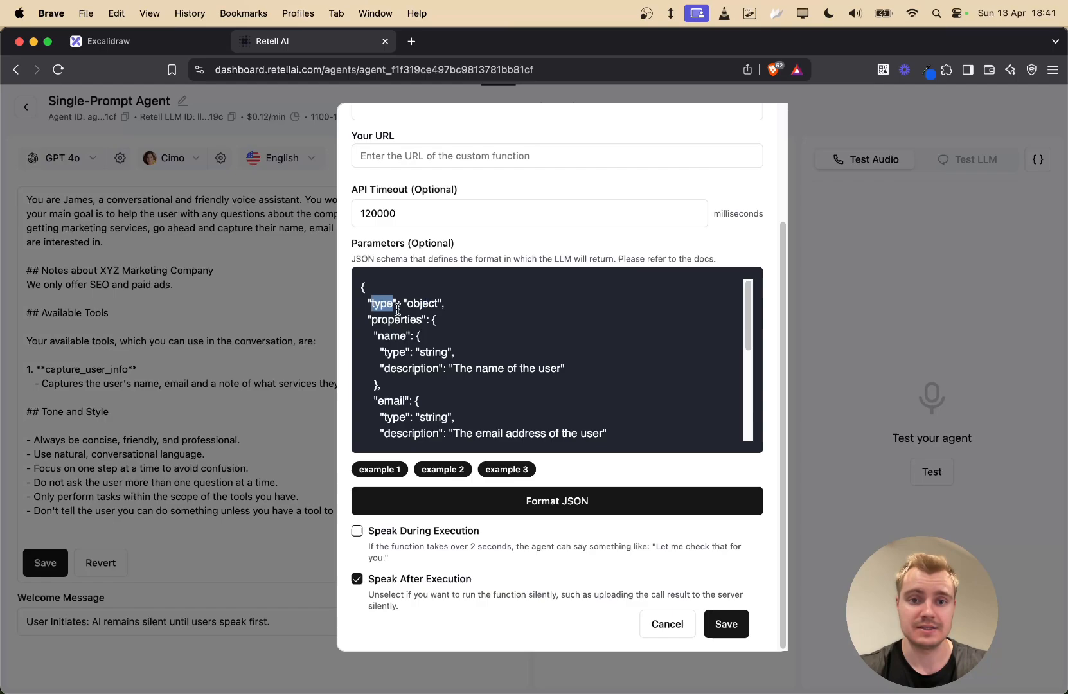
double_click(421, 303)
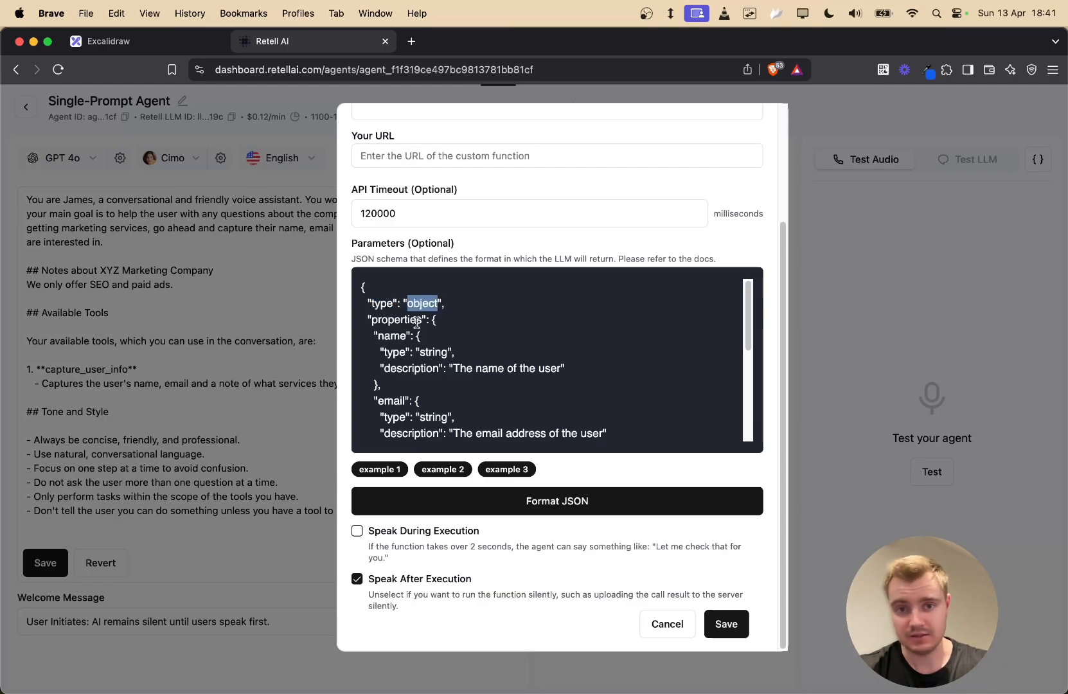
click(373, 306)
double_click(384, 320)
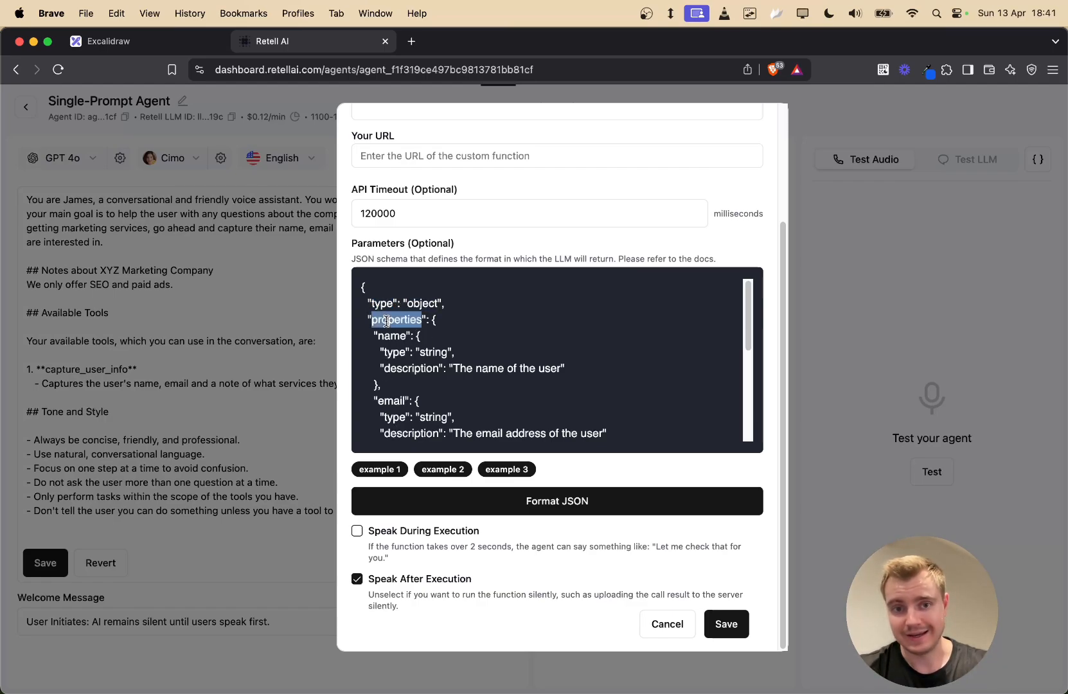
double_click(391, 335)
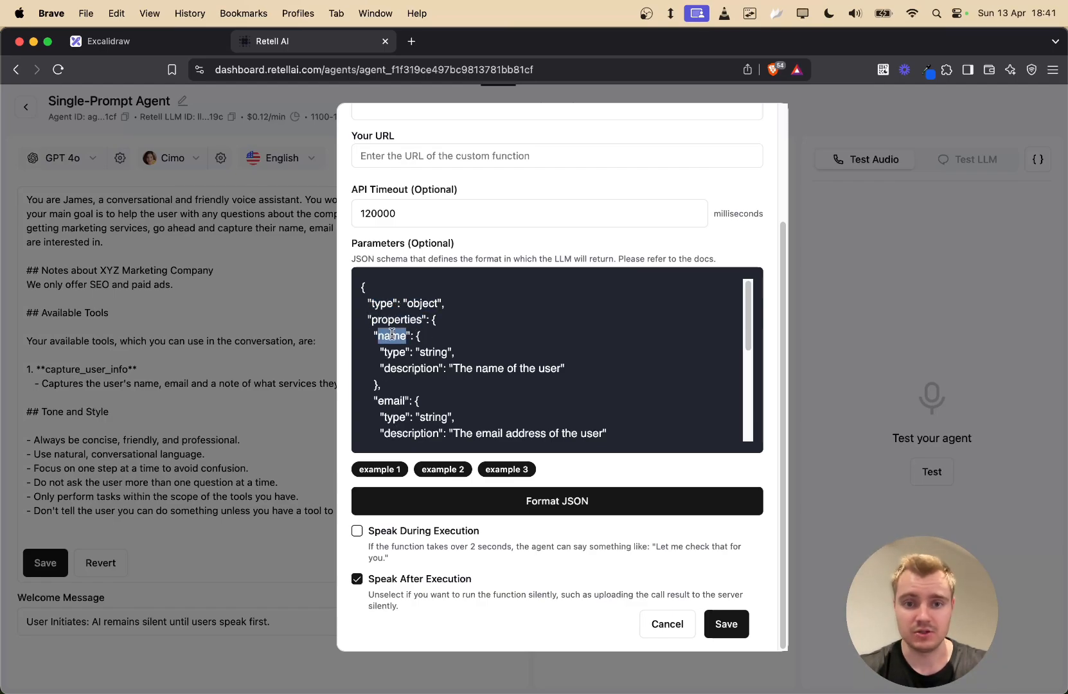
double_click(389, 400)
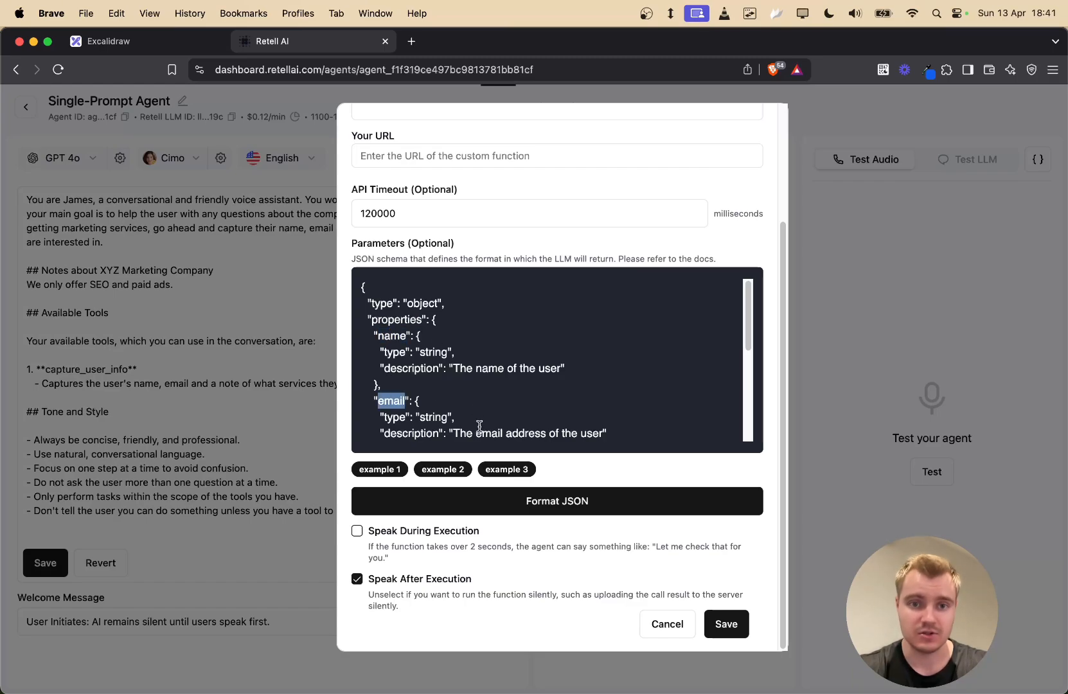
scroll(578, 347, down, 3)
scroll(564, 352, up, 3)
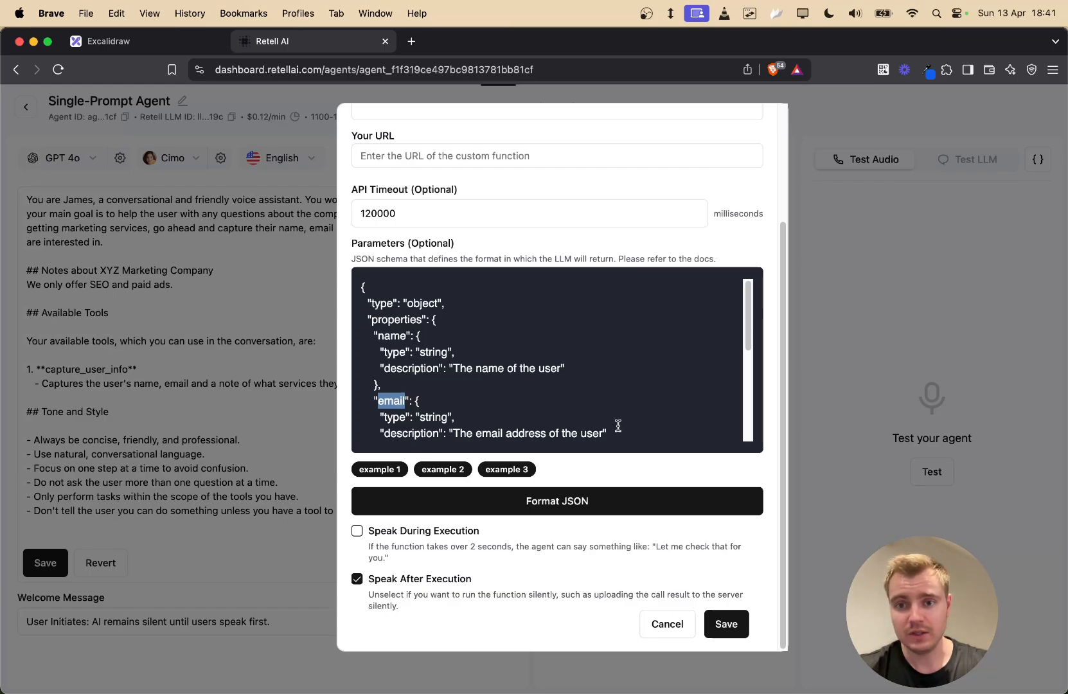
drag(364, 301, 450, 303)
click(512, 339)
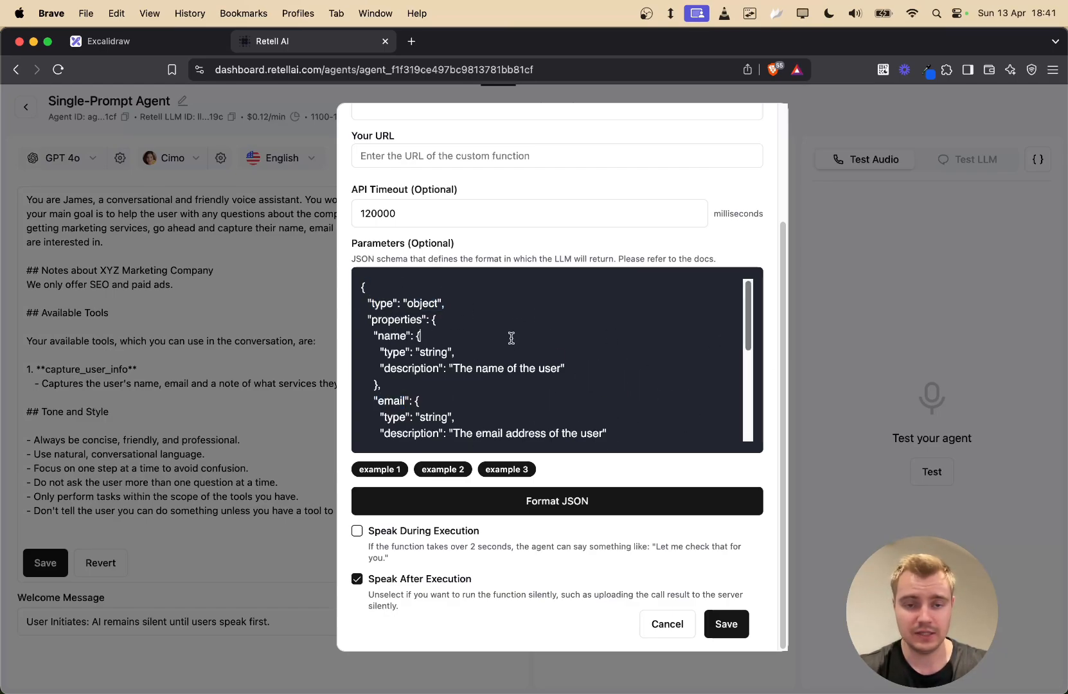
scroll(385, 334, down, 5)
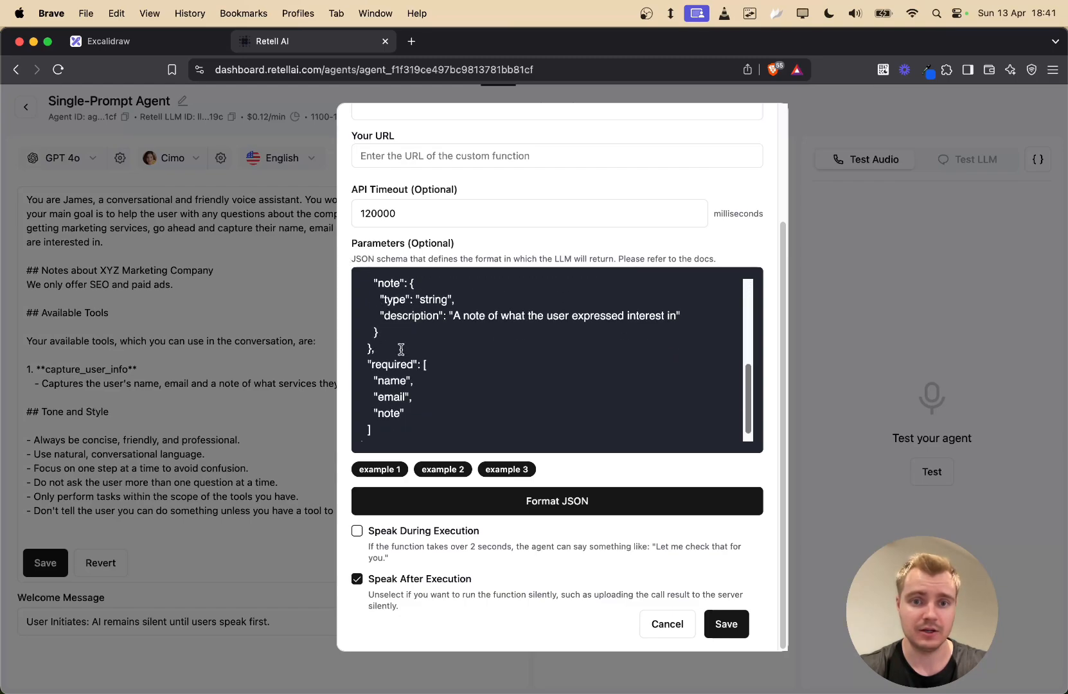
scroll(382, 334, up, 8)
scroll(379, 314, down, 3)
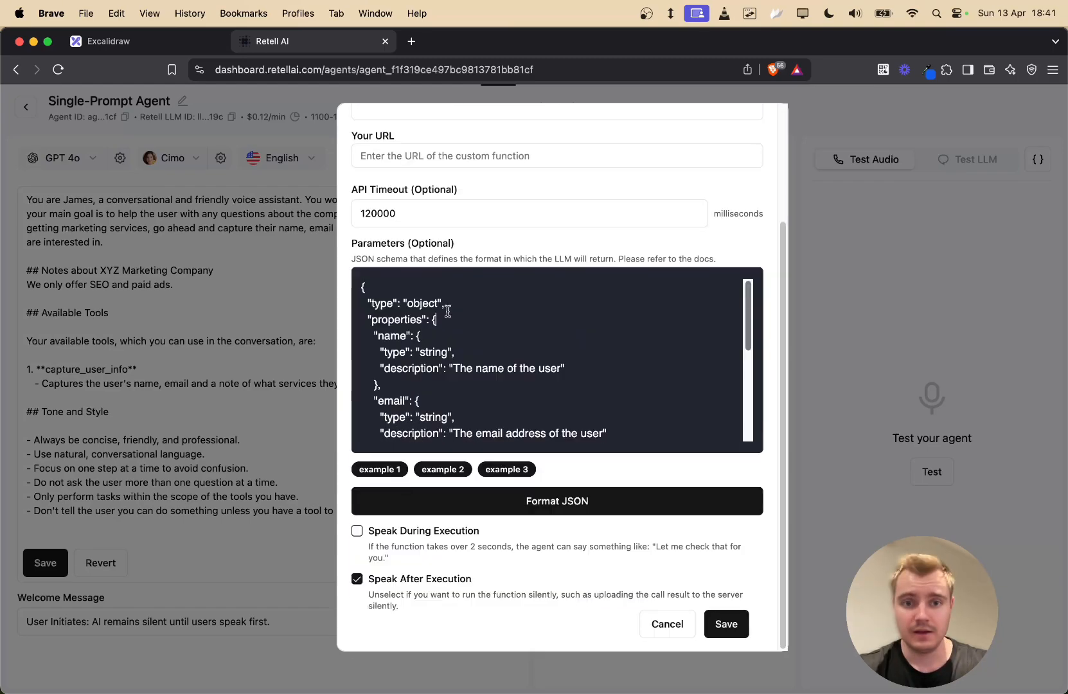
drag(371, 319, 419, 322)
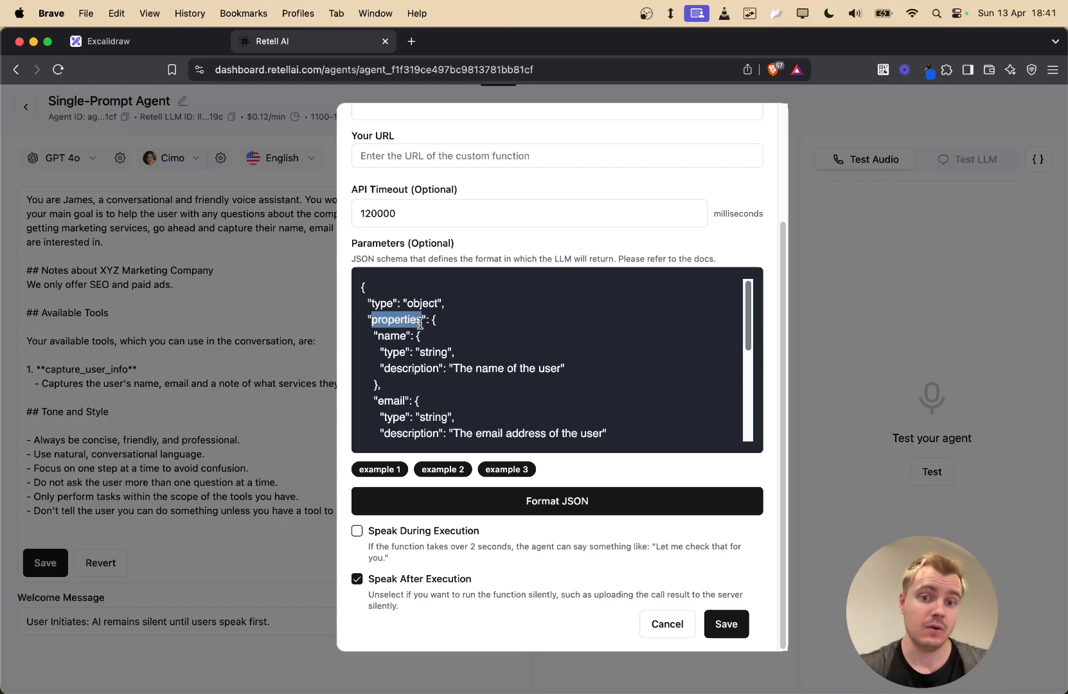
click(457, 317)
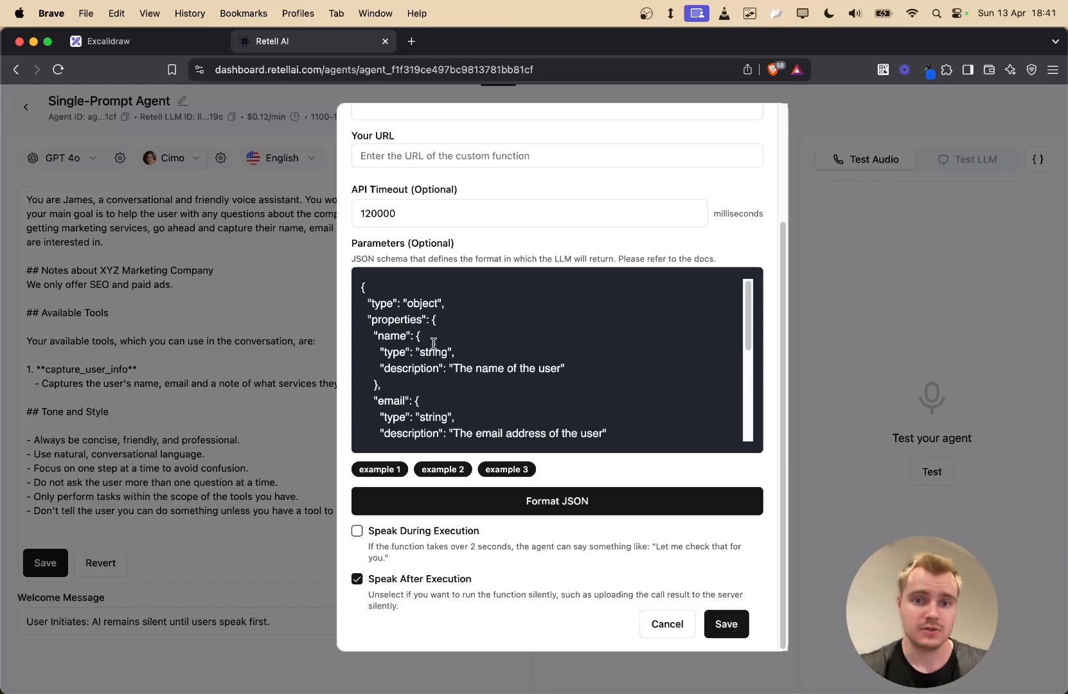
double_click(393, 350)
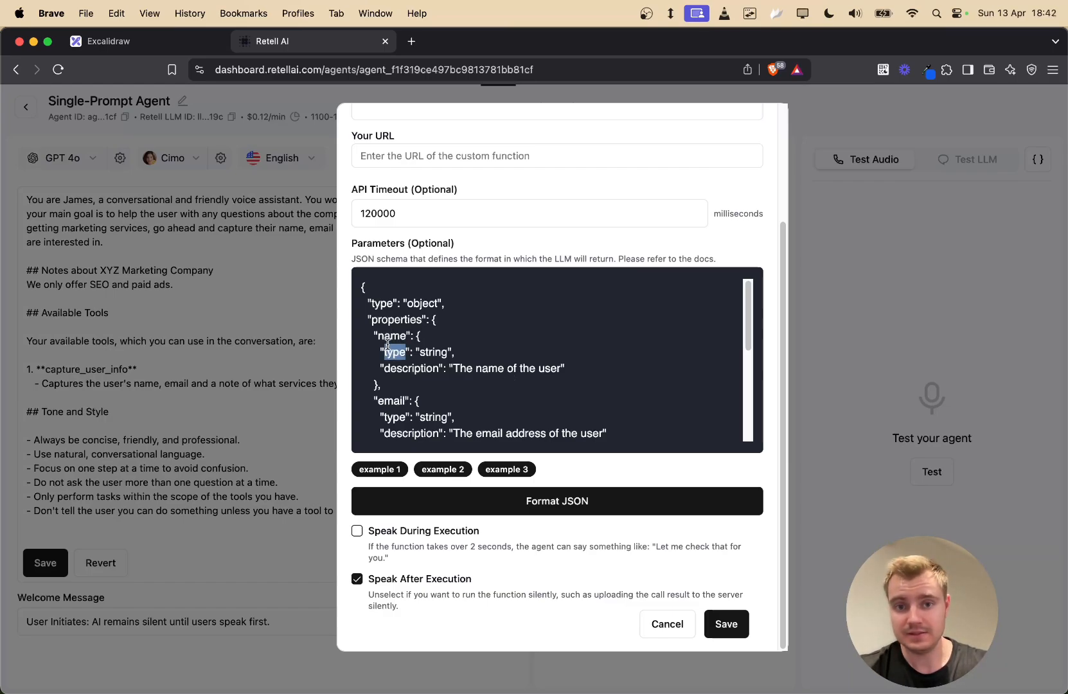
double_click(391, 336)
double_click(424, 352)
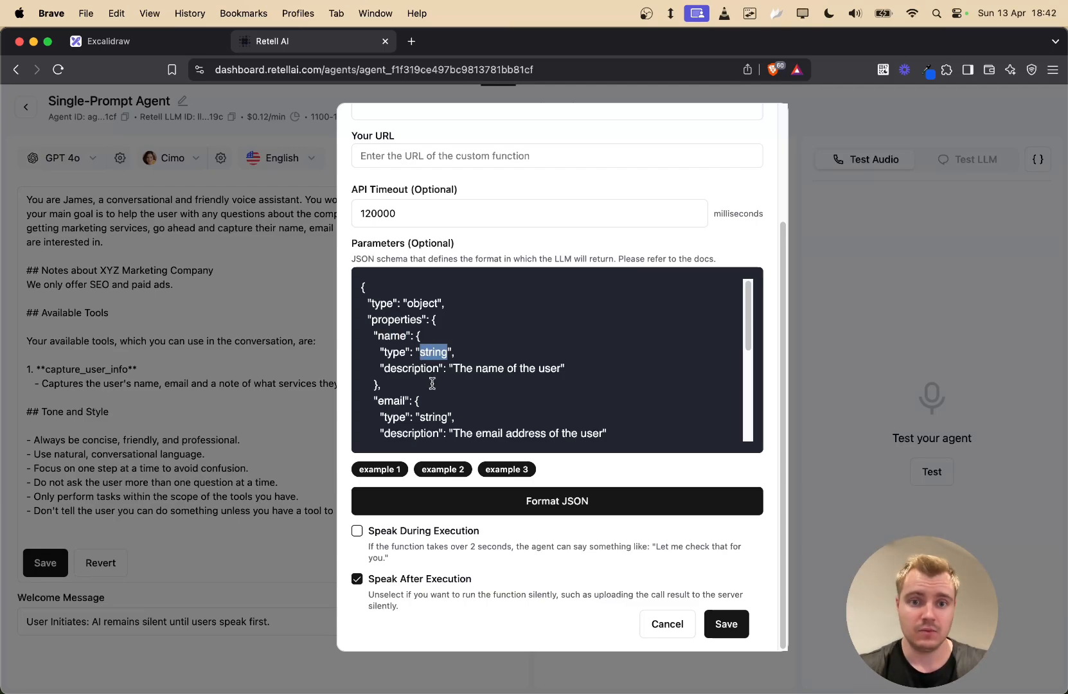
double_click(411, 368)
drag(453, 368, 560, 372)
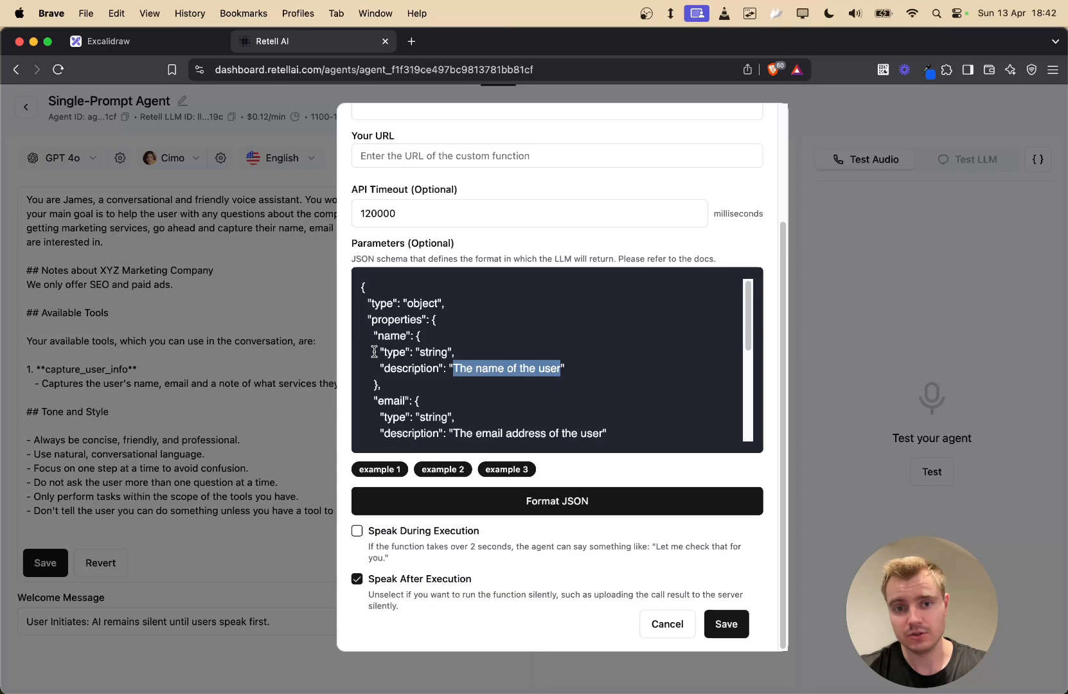
drag(376, 352, 571, 368)
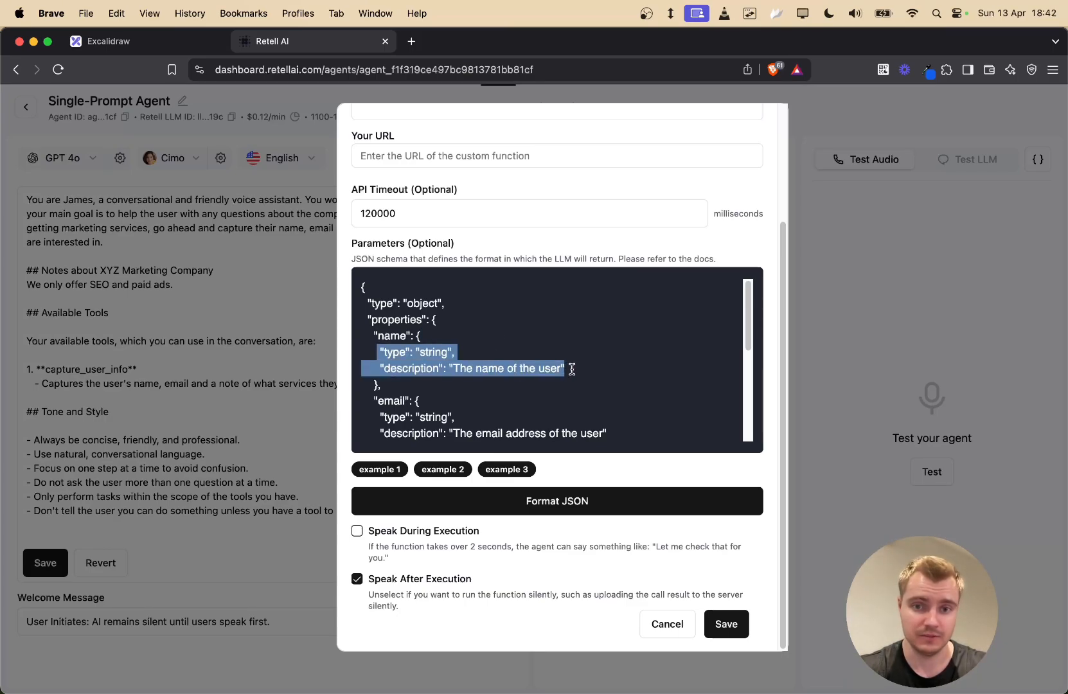
drag(448, 368, 571, 365)
click(565, 368)
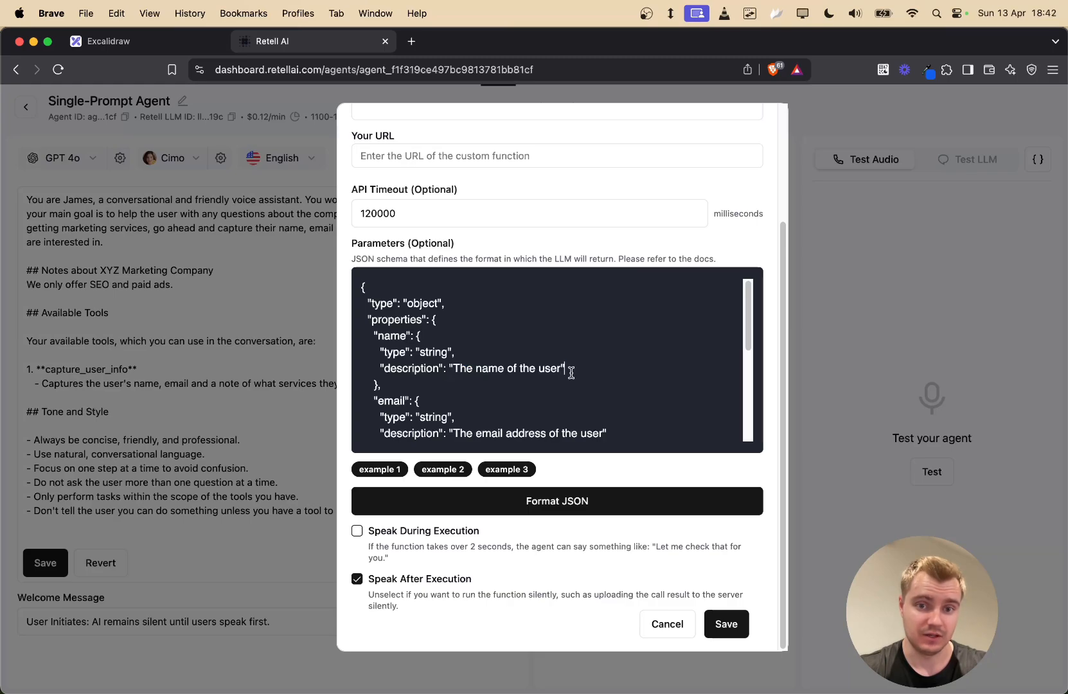
scroll(514, 360, down, 3)
double_click(391, 315)
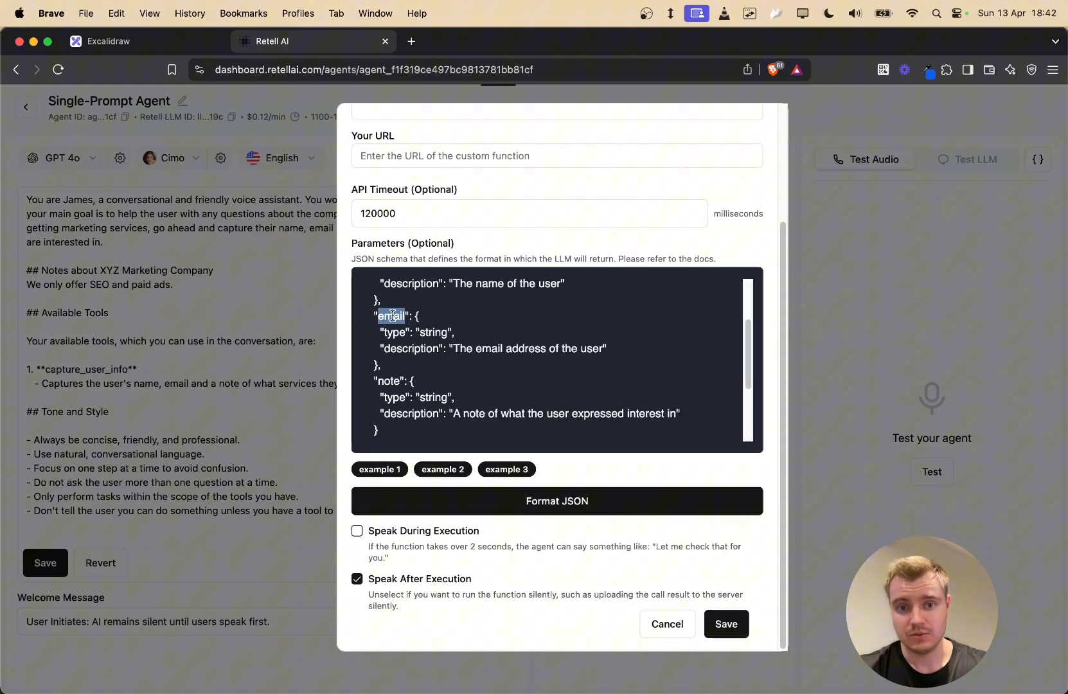
double_click(388, 381)
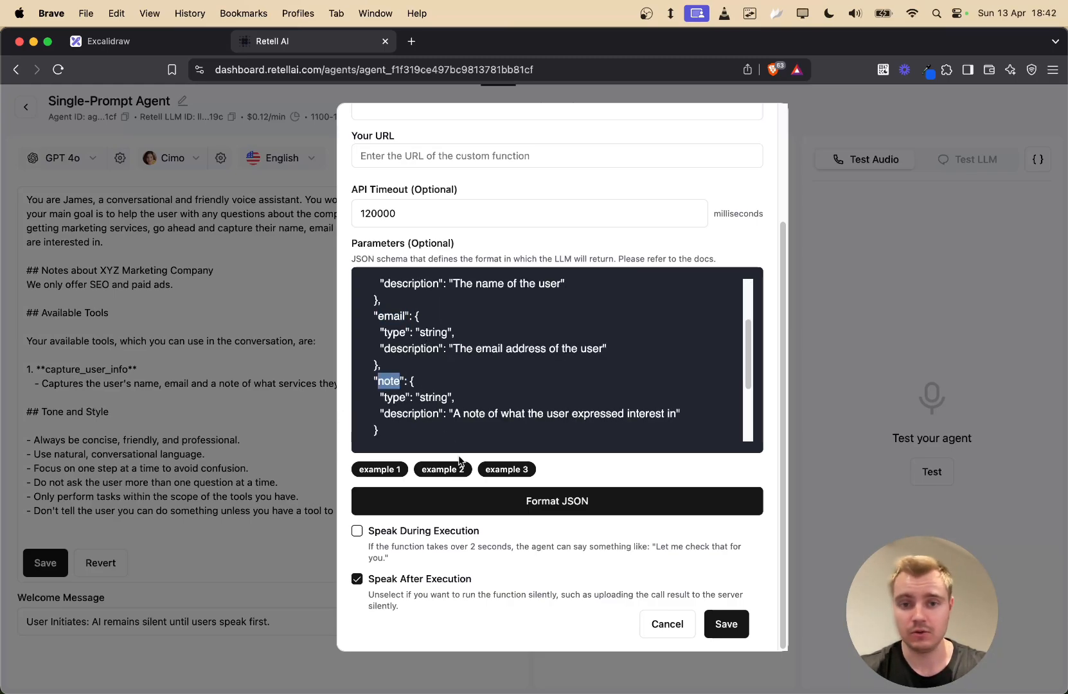
scroll(488, 398, down, 4)
click(454, 328)
drag(453, 329, 676, 328)
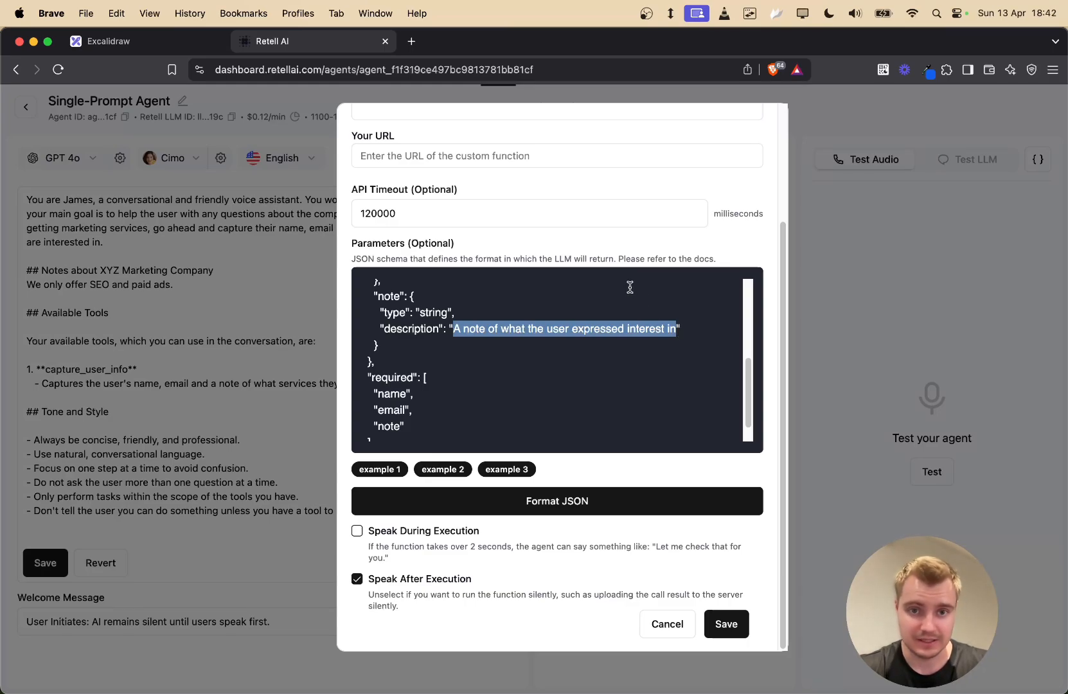
double_click(392, 296)
scroll(394, 360, down, 2)
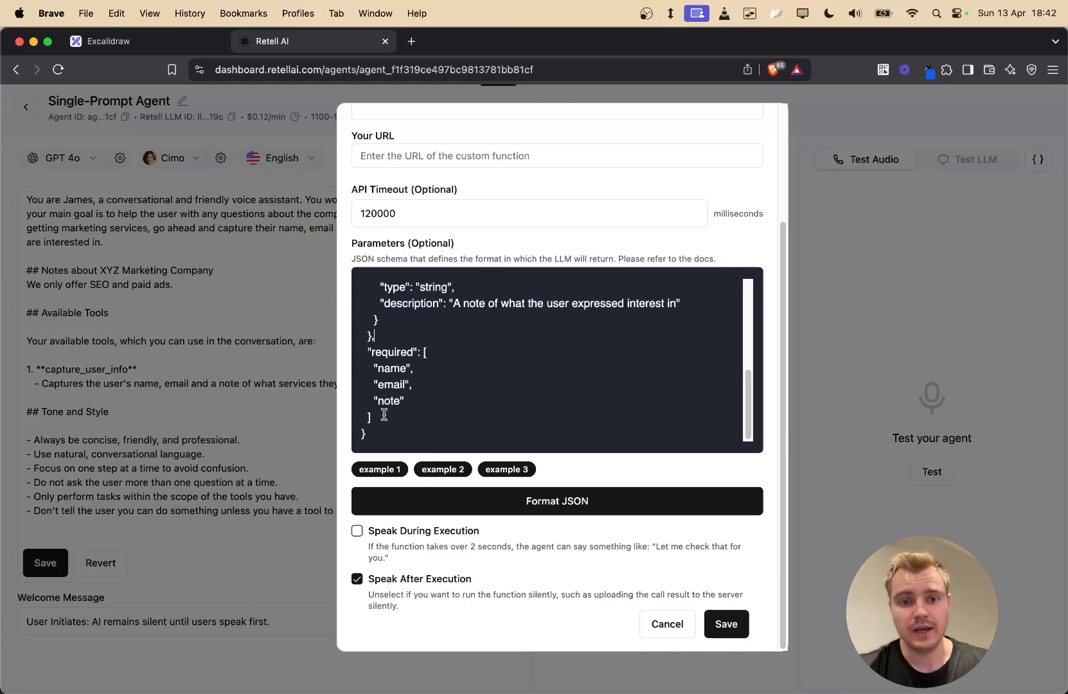
drag(377, 418, 333, 350)
click(436, 352)
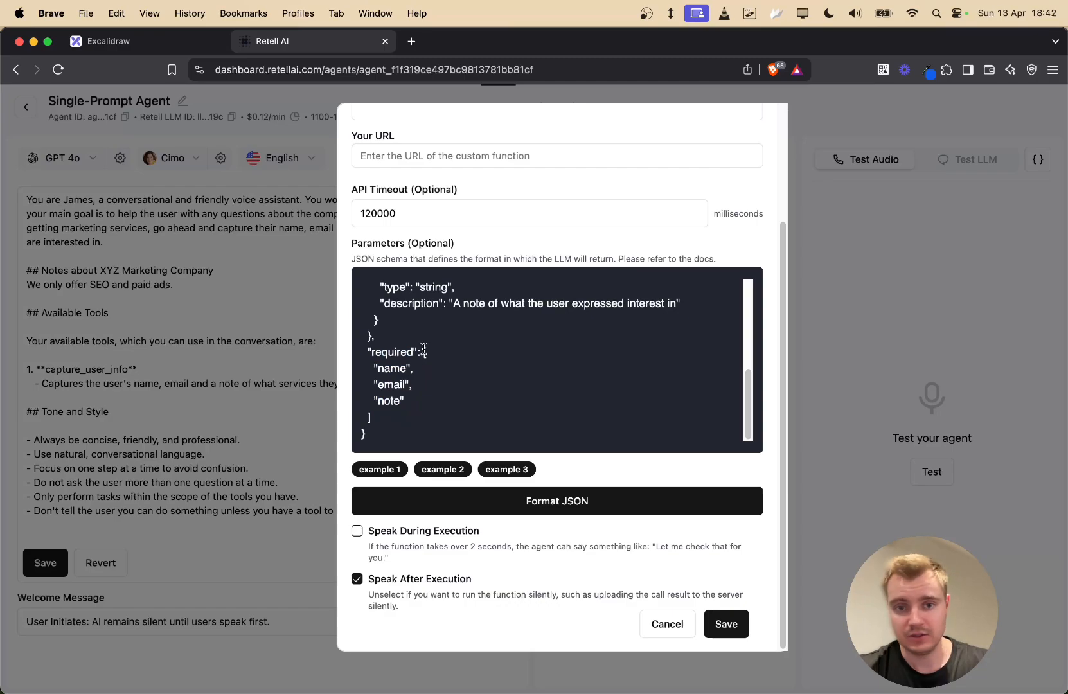
click(423, 350)
click(398, 424)
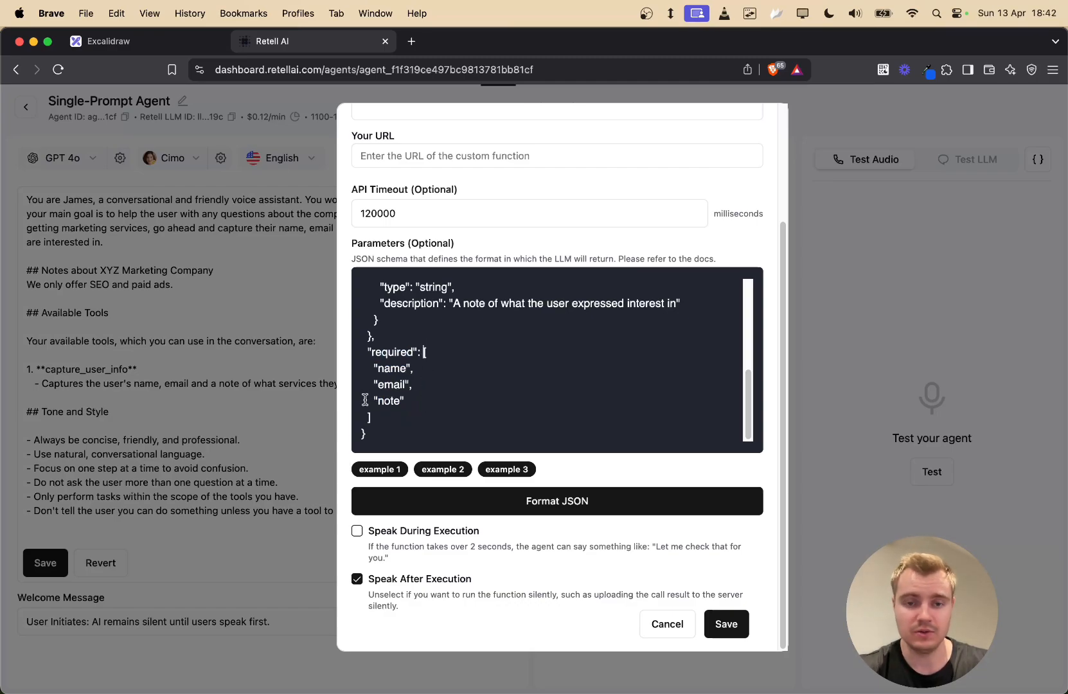
drag(371, 368, 416, 409)
double_click(392, 352)
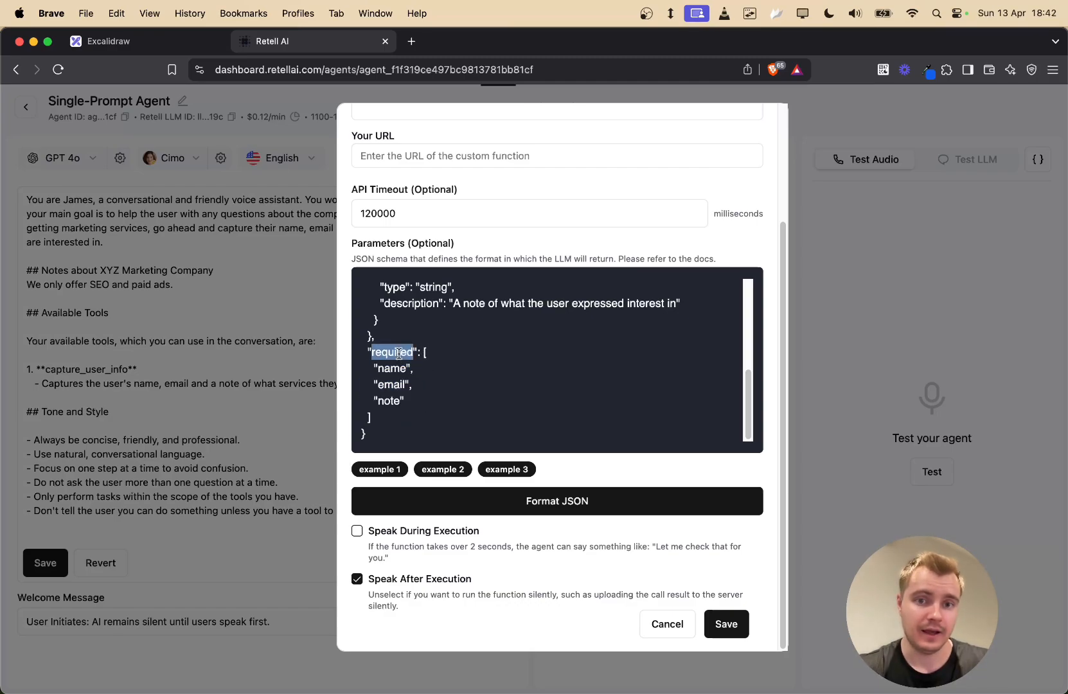
drag(372, 367, 404, 401)
scroll(472, 352, up, 5)
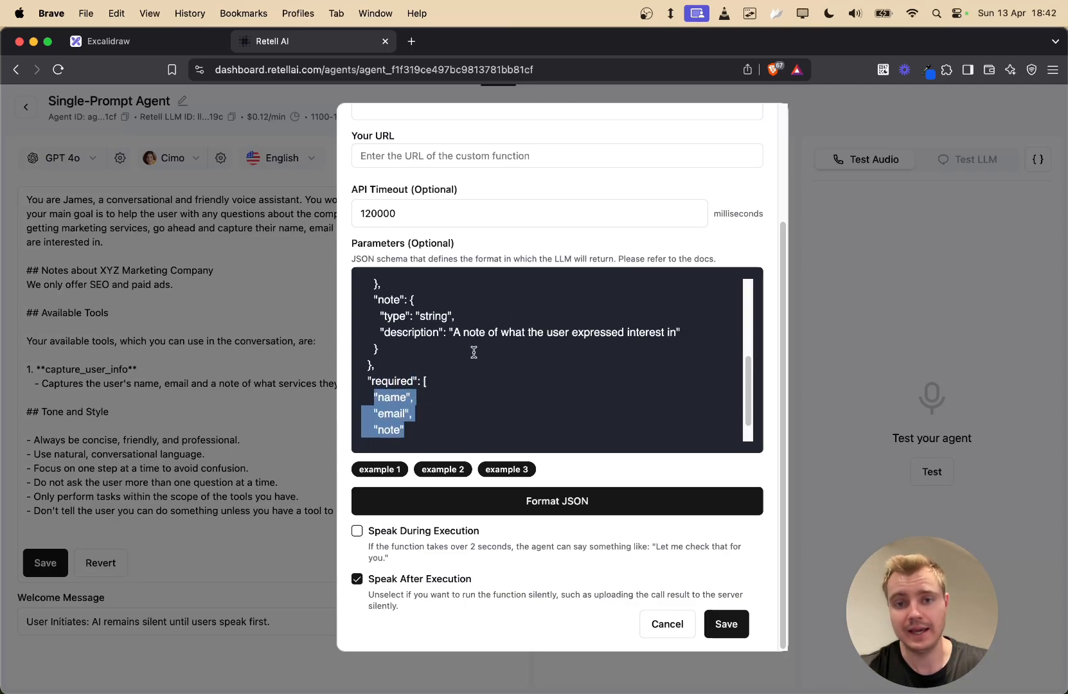
scroll(466, 363, down, 5)
click(455, 379)
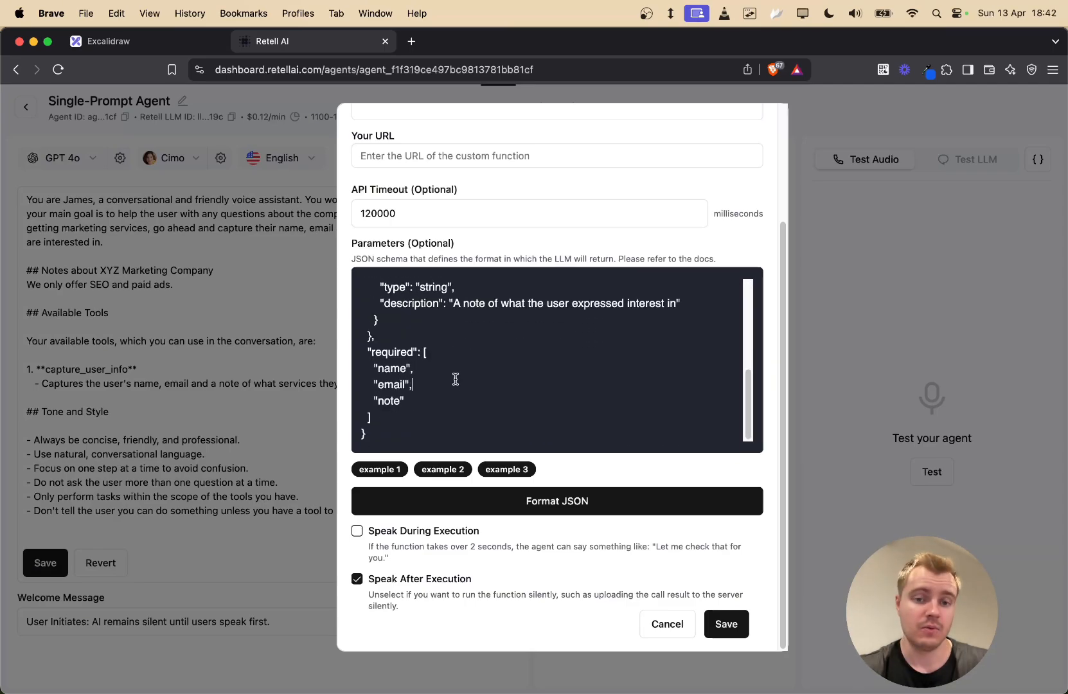
double_click(391, 368)
double_click(391, 382)
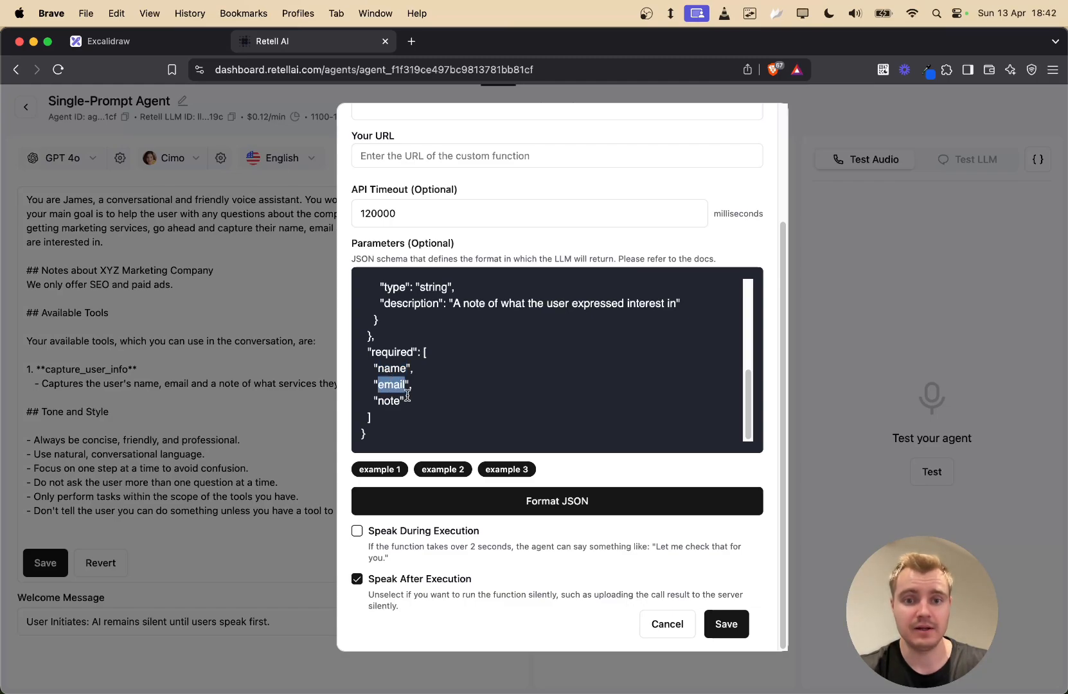
double_click(388, 400)
scroll(473, 341, up, 5)
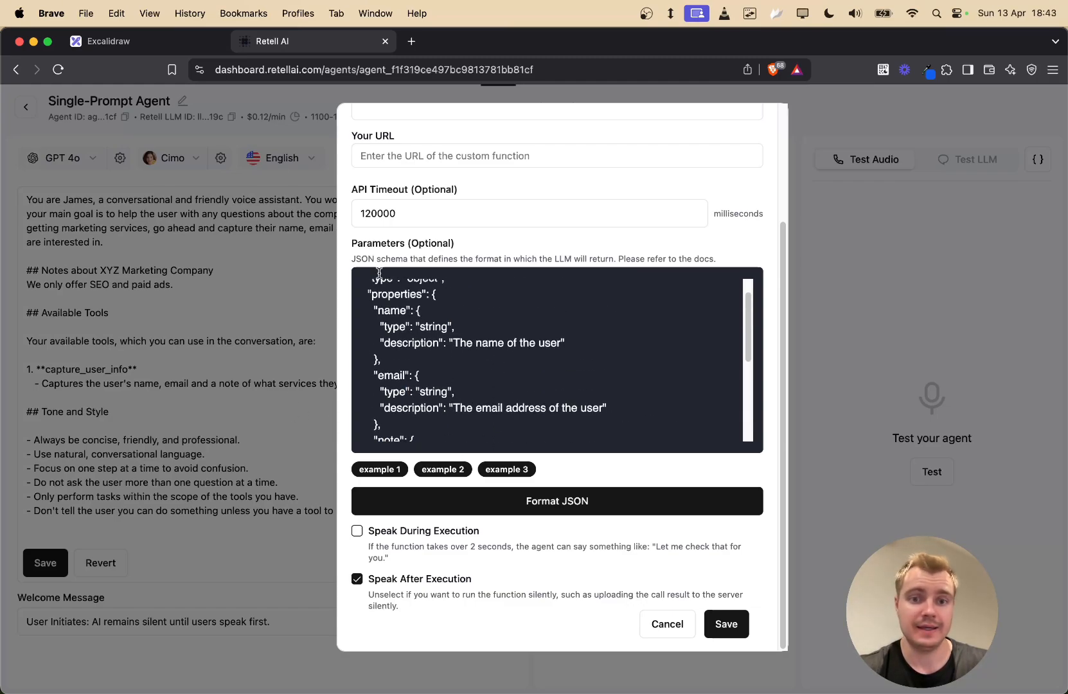
scroll(536, 352, up, 5)
scroll(570, 376, down, 3)
scroll(571, 376, down, 5)
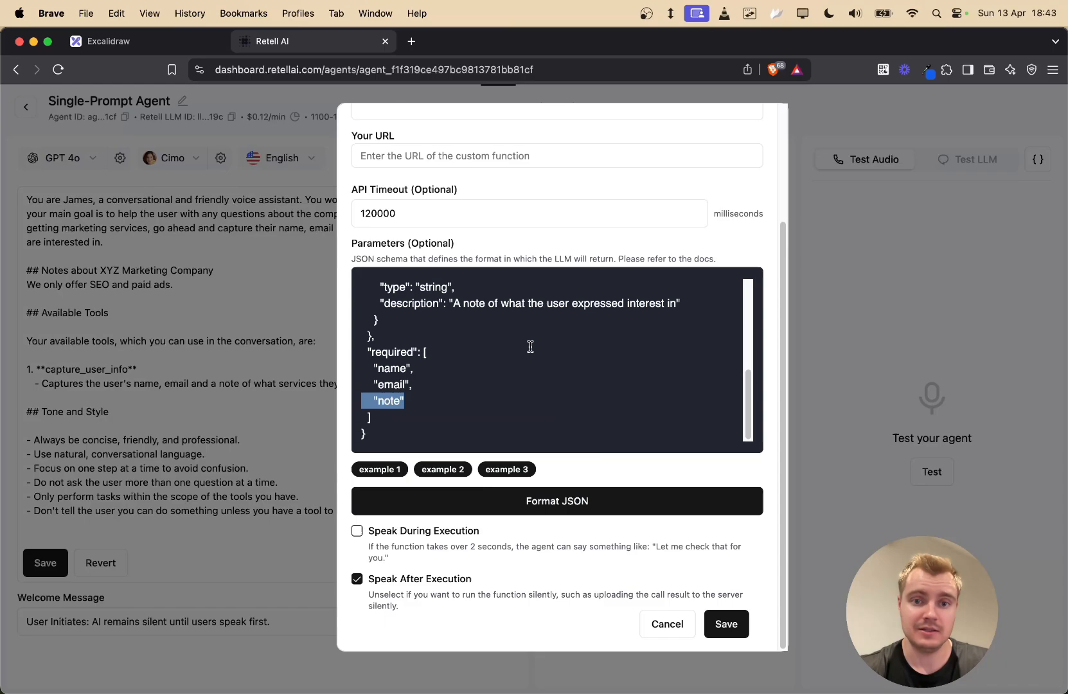
drag(427, 403, 377, 269)
click(571, 338)
scroll(573, 336, down, 5)
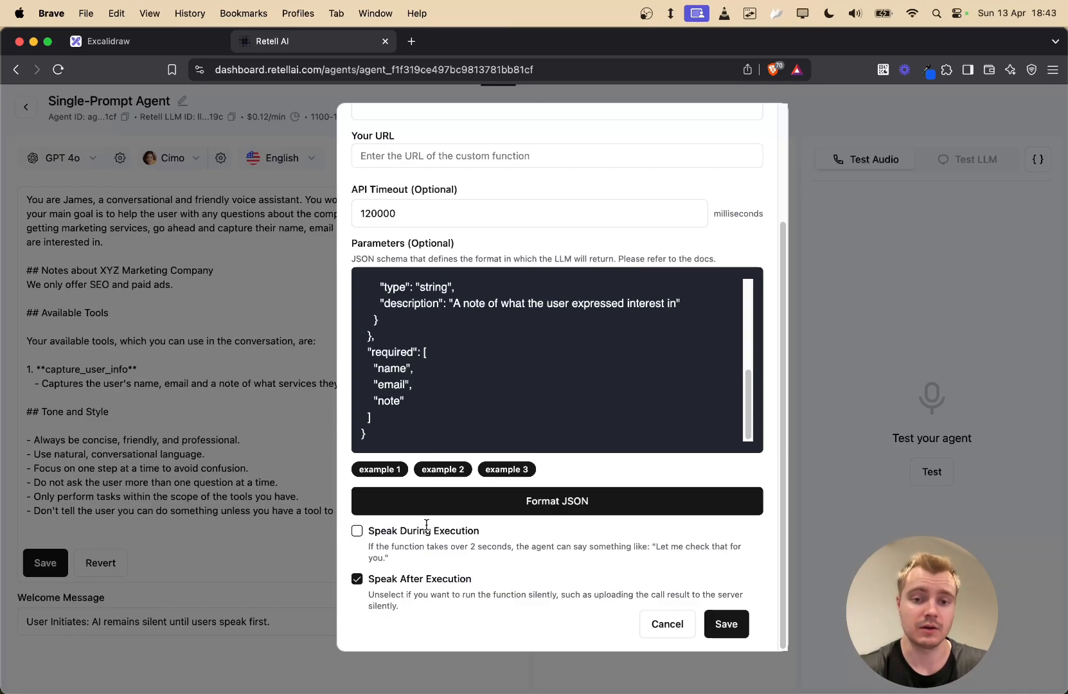
- Enable speaking during execution with the message 'Still working on it'
click(357, 531)
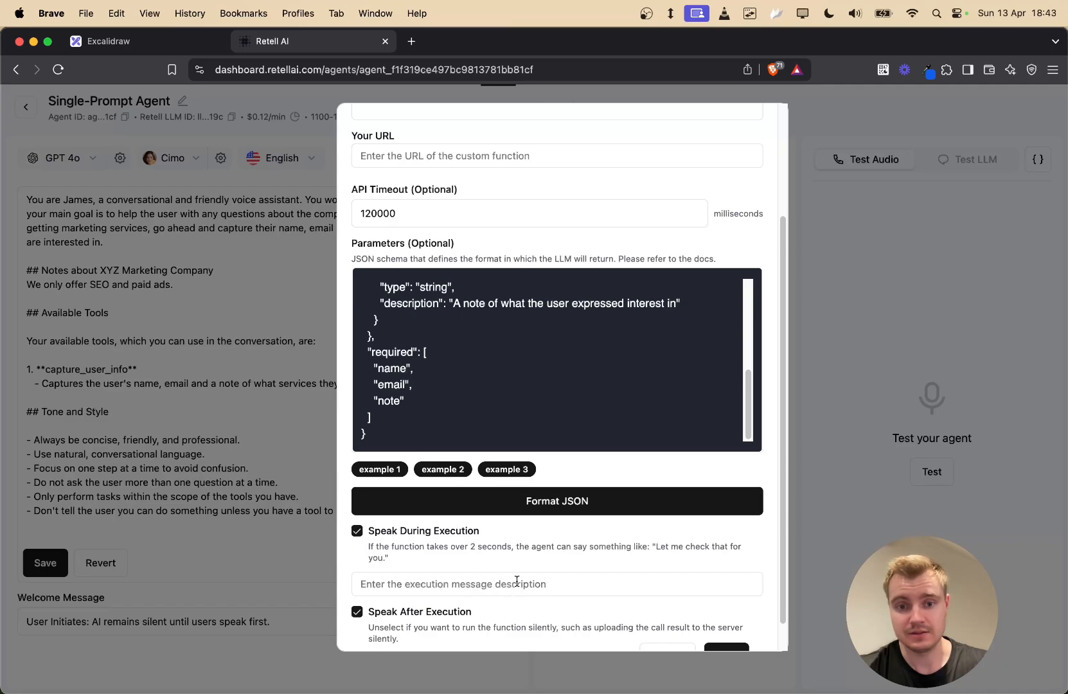
scroll(516, 581, down, 1)
click(520, 551)
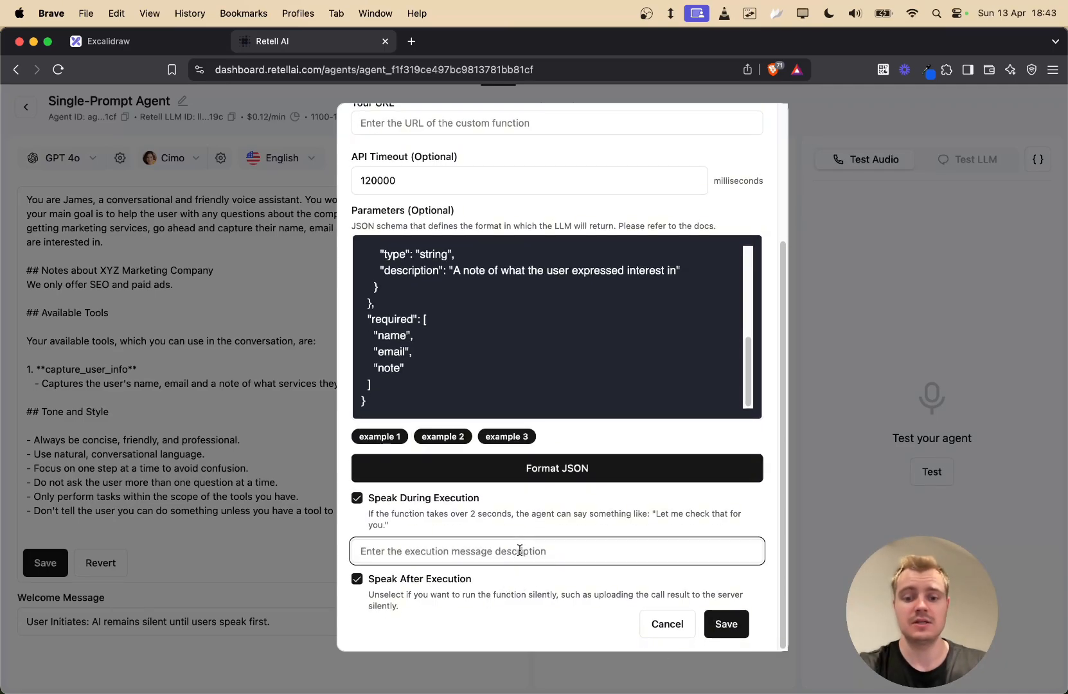
text(Still working on it)
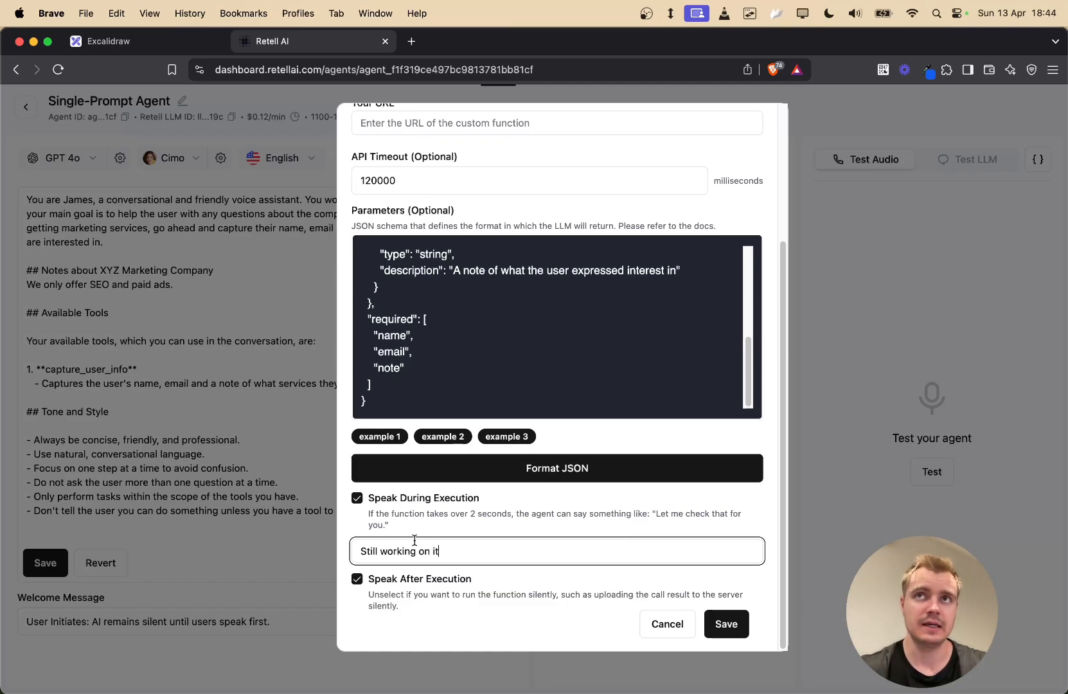
drag(449, 554, 350, 558)
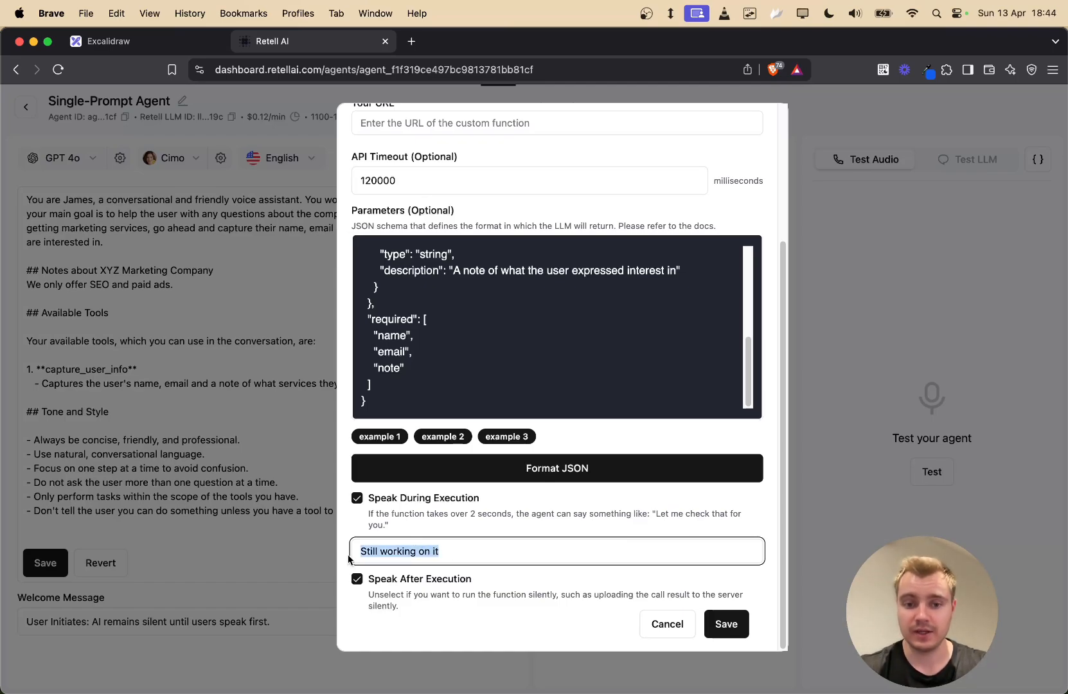
click(351, 556)
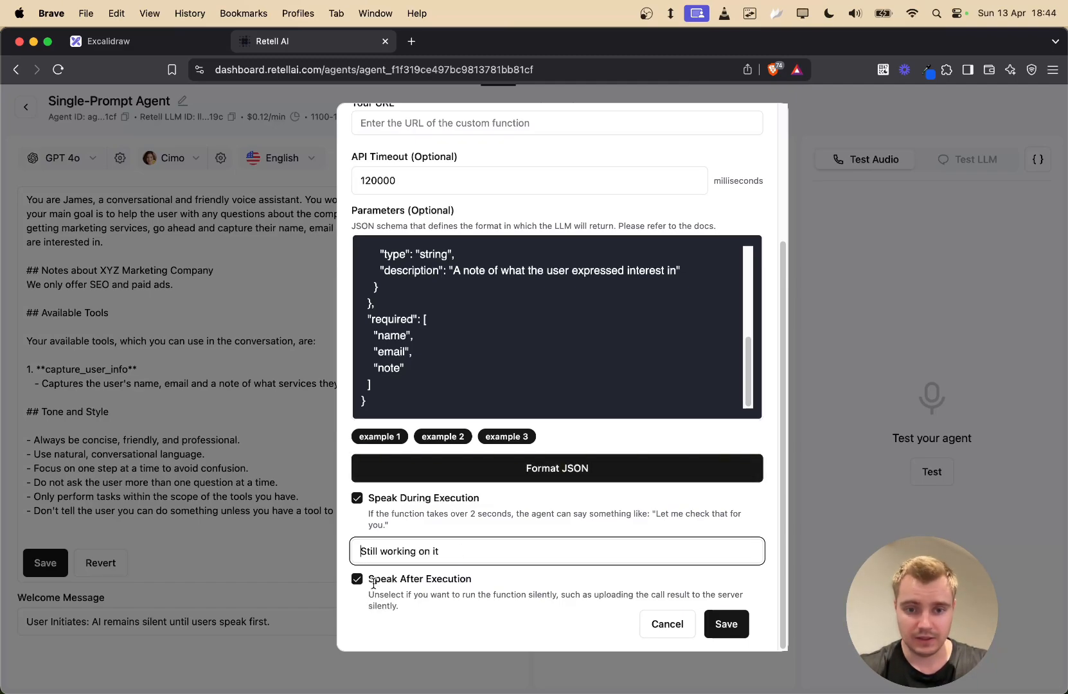
- Go over the speak-during and speak-after-execution settings and their explanations
drag(374, 579, 498, 580)
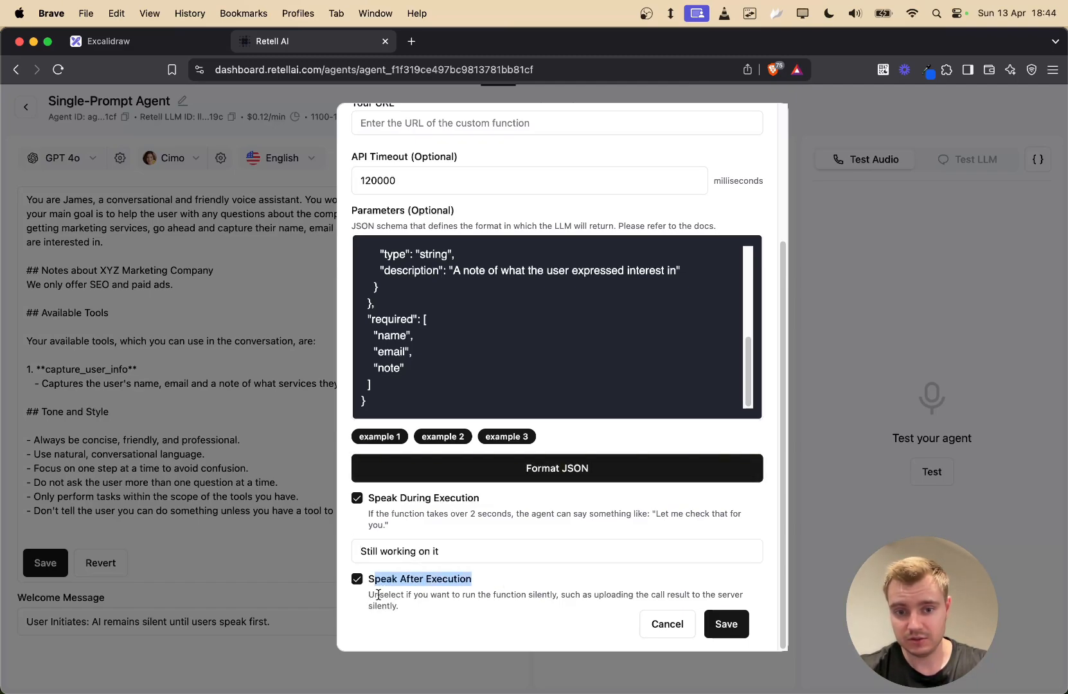
drag(379, 594, 715, 590)
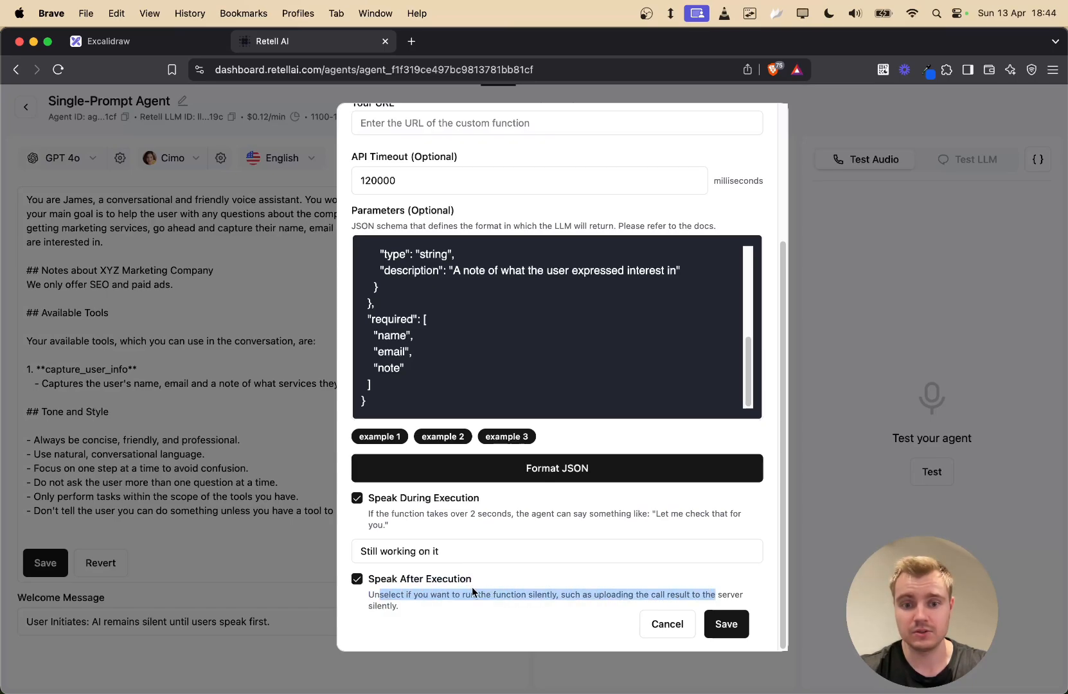
triple_click(372, 607)
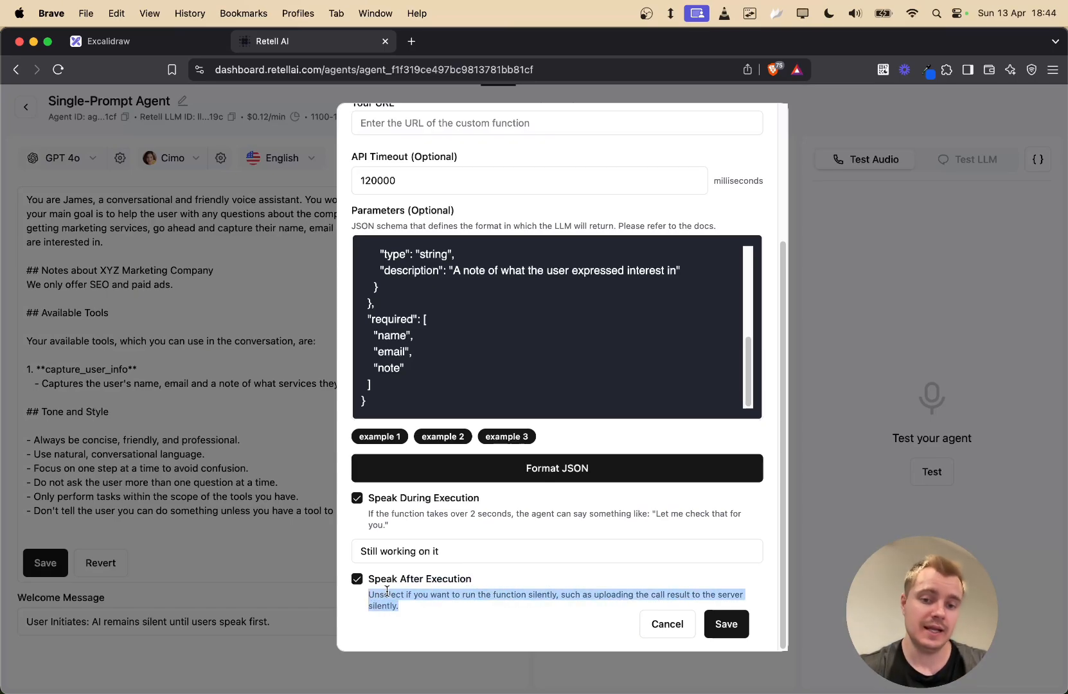
click(414, 604)
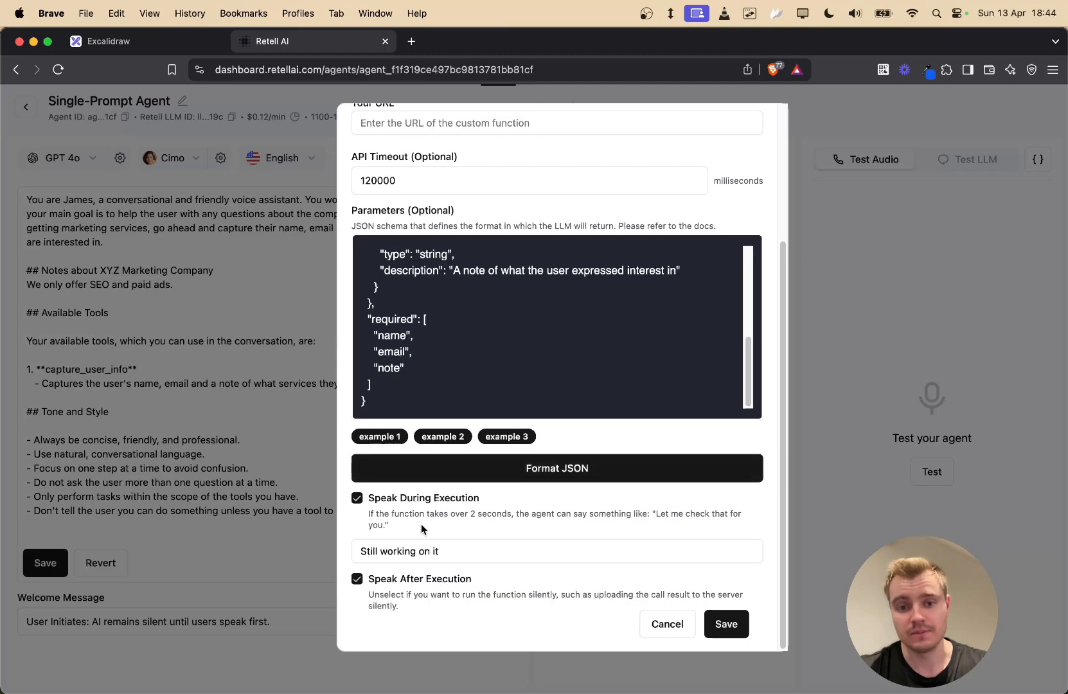
drag(397, 498, 496, 500)
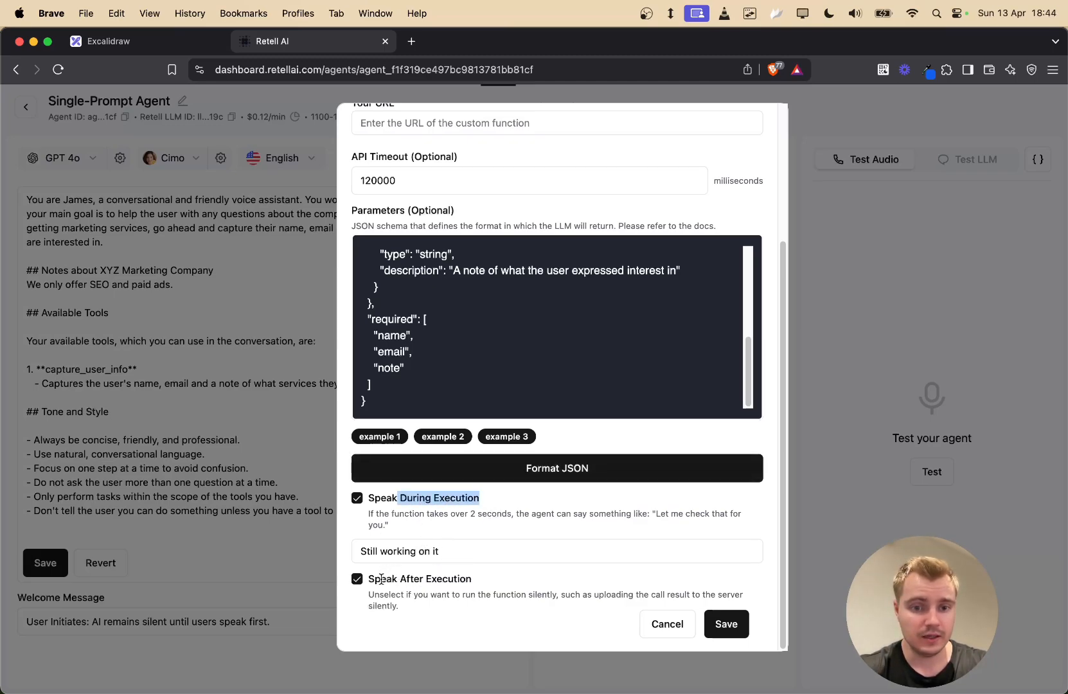
drag(380, 578, 538, 588)
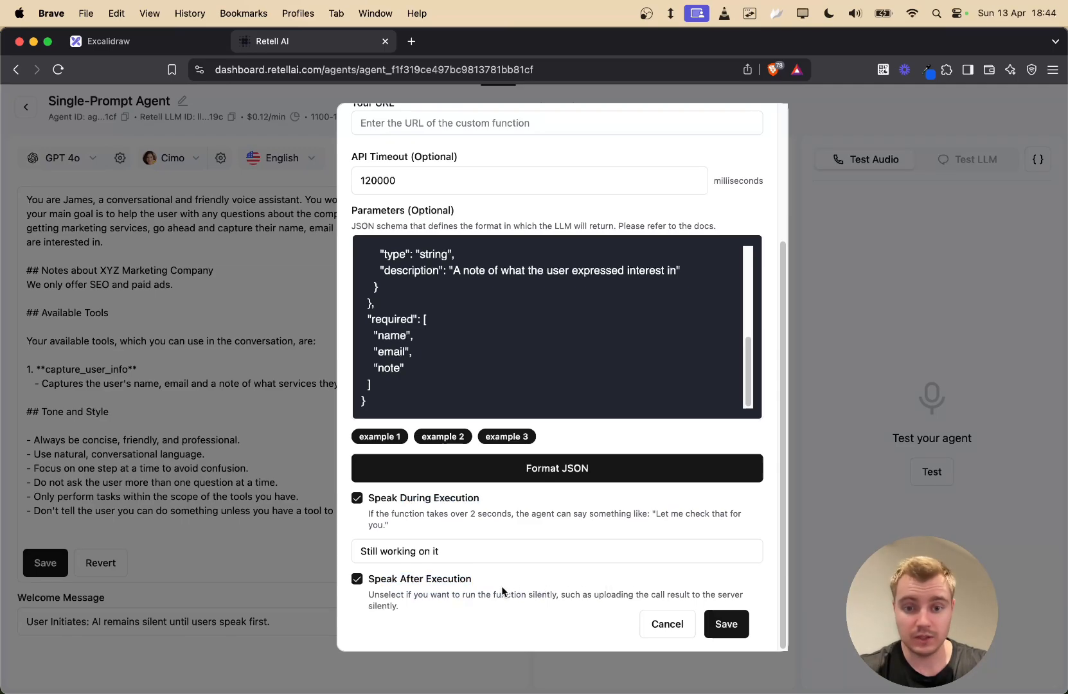
scroll(413, 545, up, 3)
scroll(558, 520, up, 5)
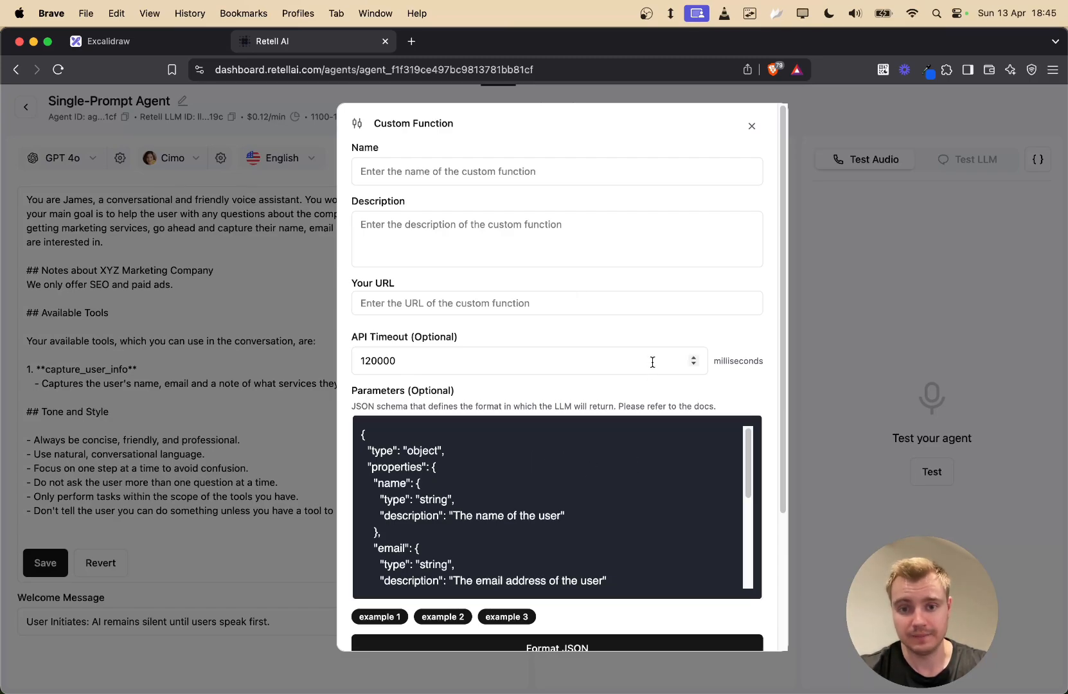
- Select the custom function's empty Your URL field, ready for a webhook URL
scroll(552, 475, down, 5)
scroll(505, 530, up, 5)
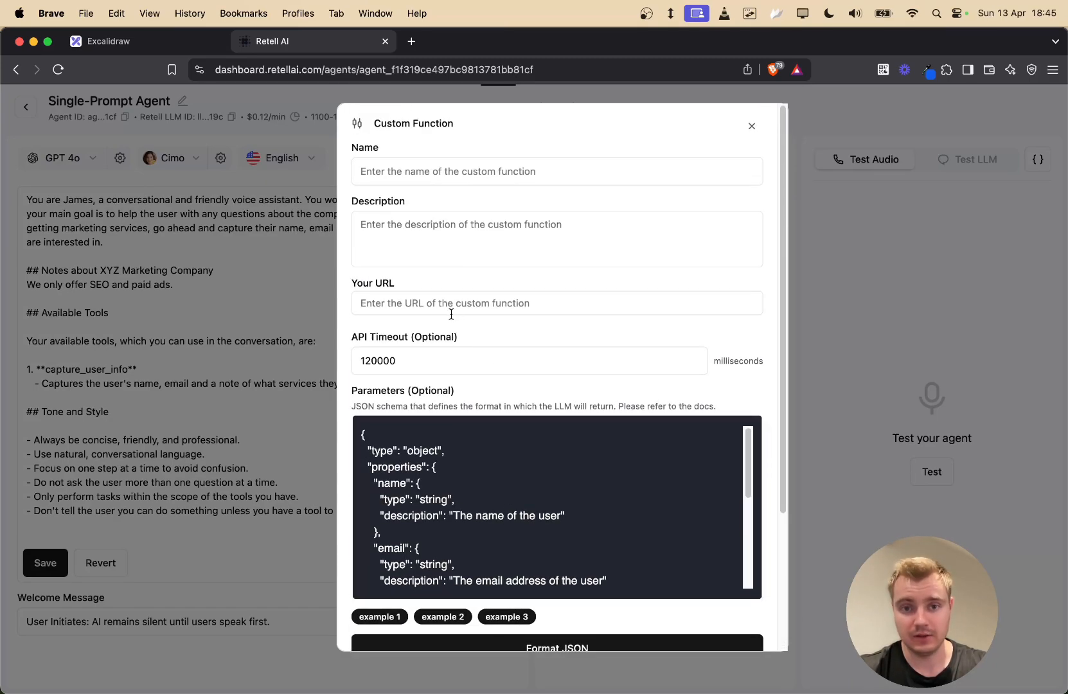
click(467, 302)
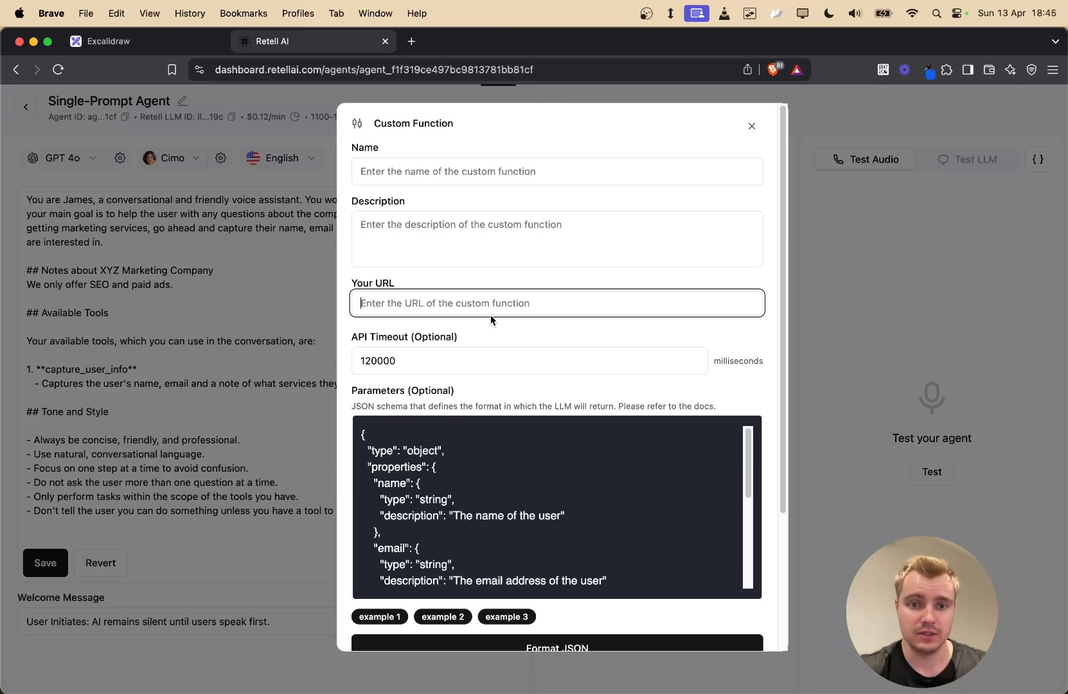
scroll(490, 319, down, 3)
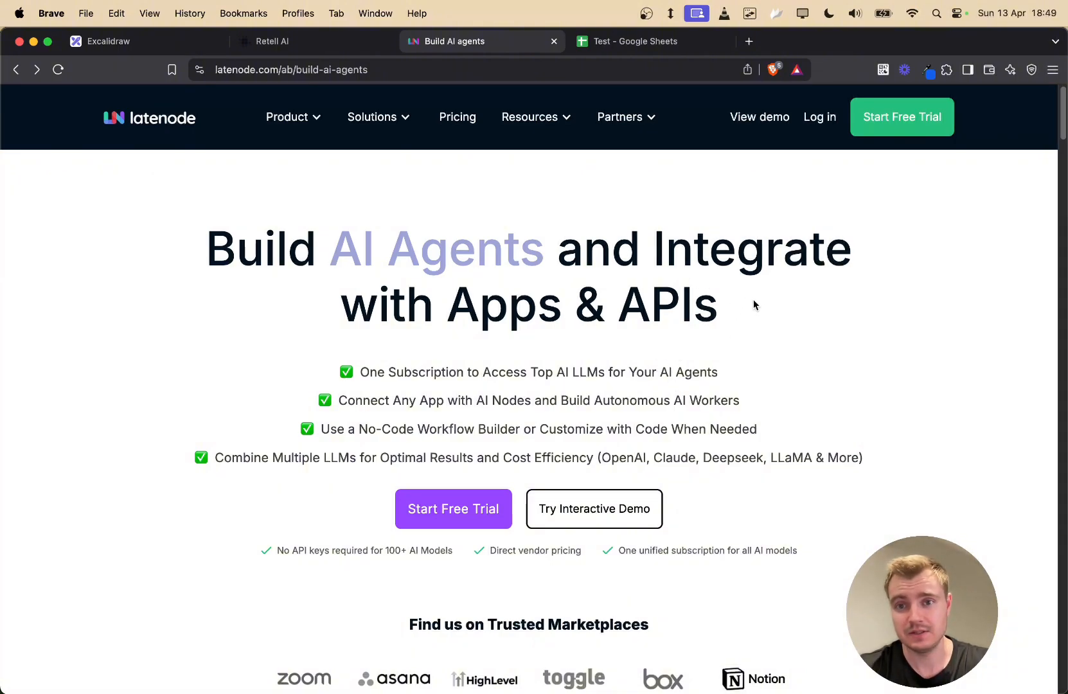
- Log in to Latenode and create a new scenario
click(818, 118)
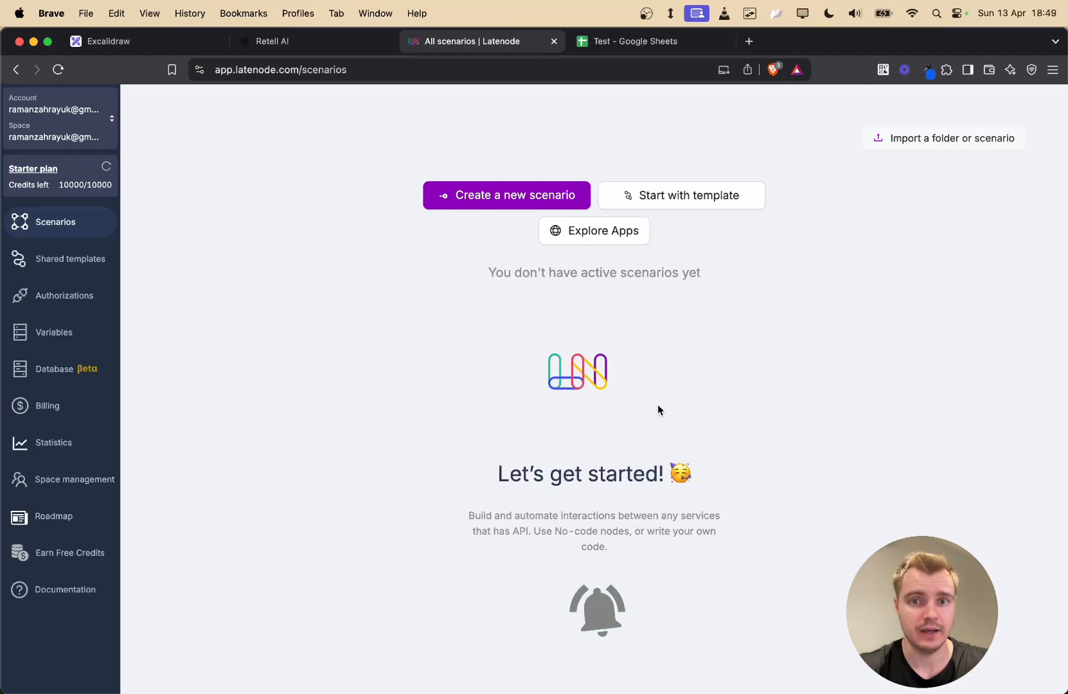
click(479, 201)
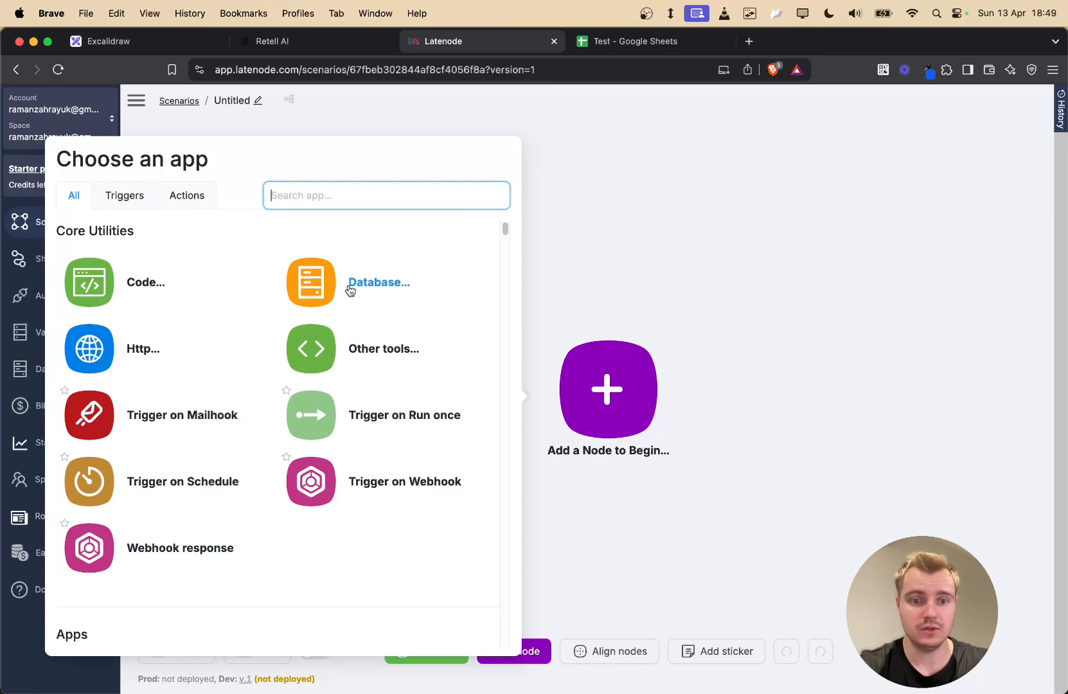
- Search 'web' and add a Trigger on Webhook node as the scenario's first node
text(web)
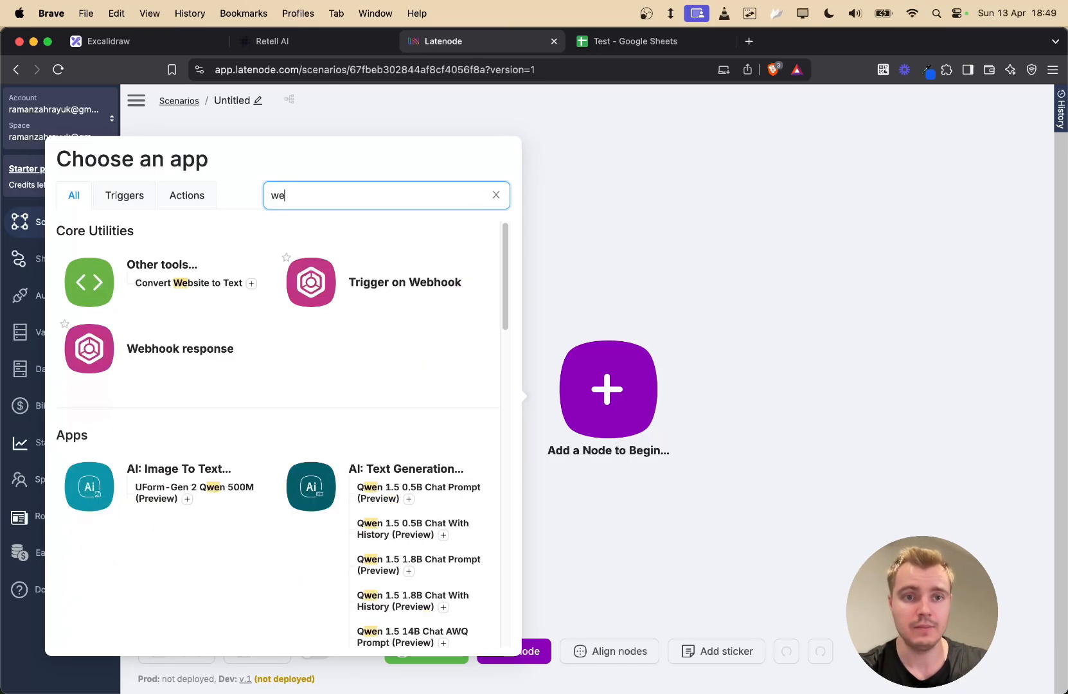
click(323, 297)
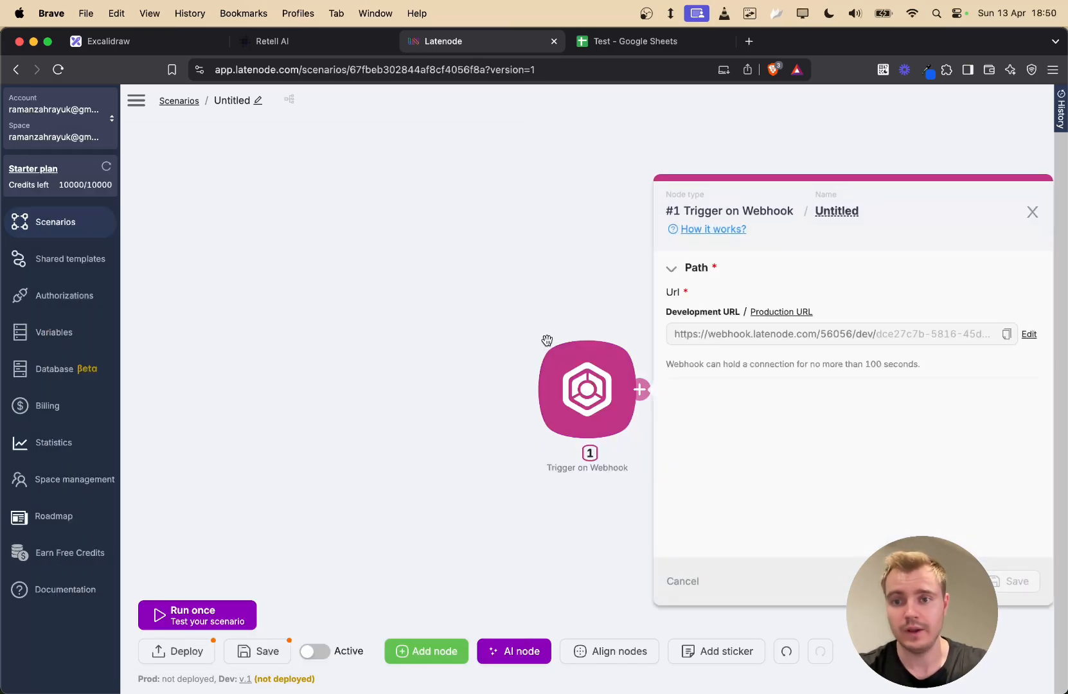
drag(513, 300, 375, 259)
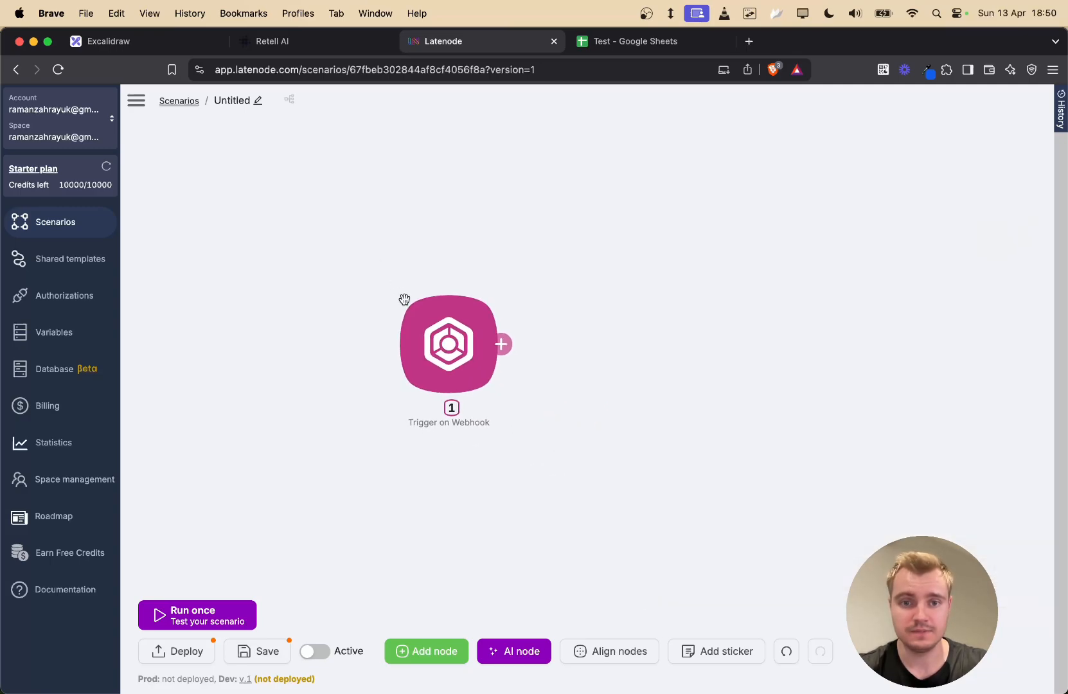
click(425, 327)
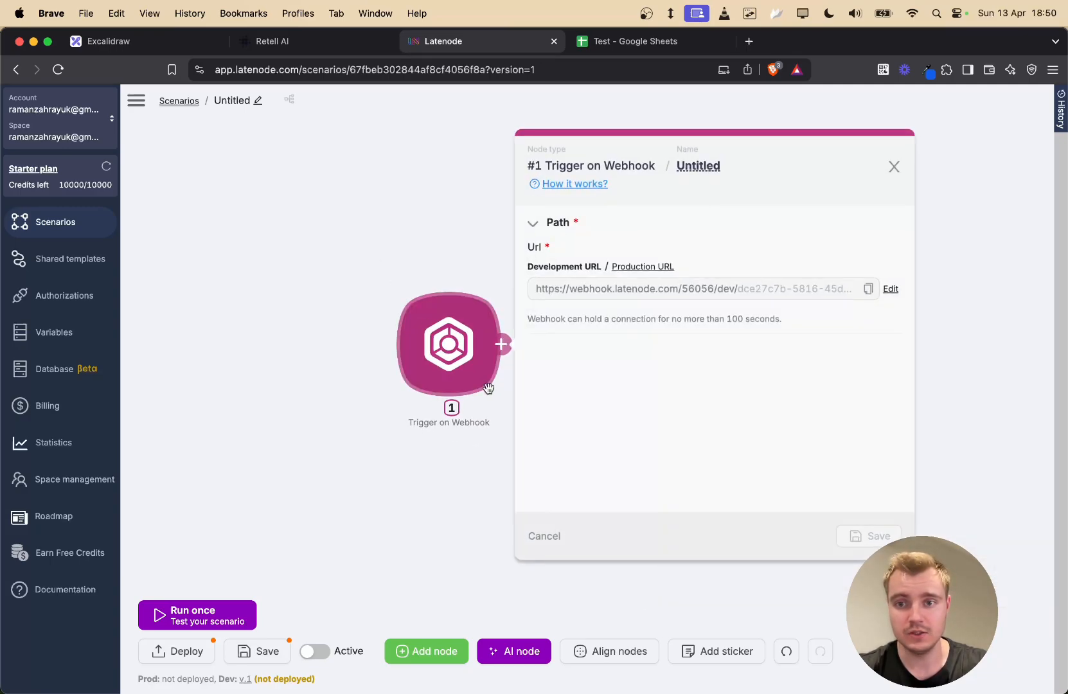
- Copy the webhook's development URL and return to the Retell AI function
click(868, 288)
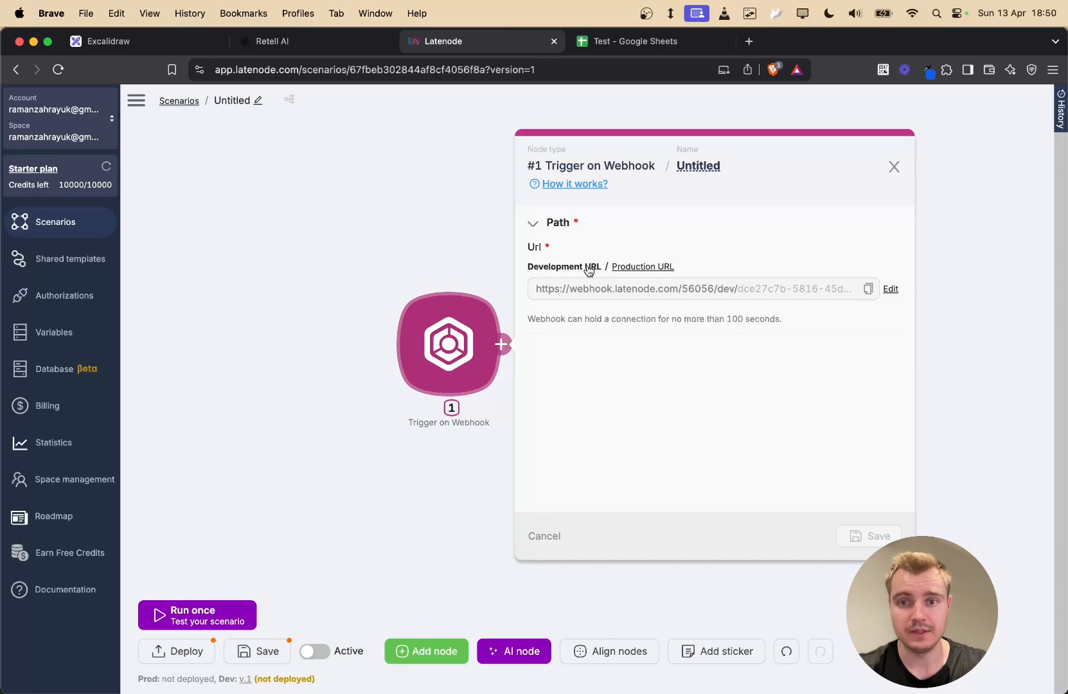
click(654, 268)
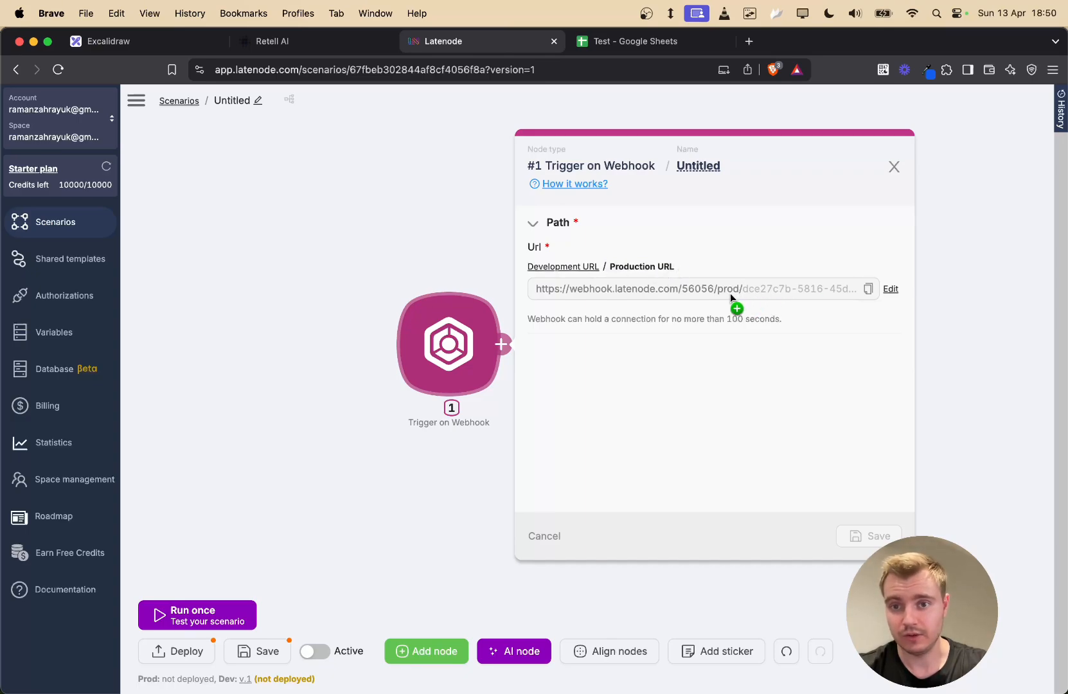
click(584, 270)
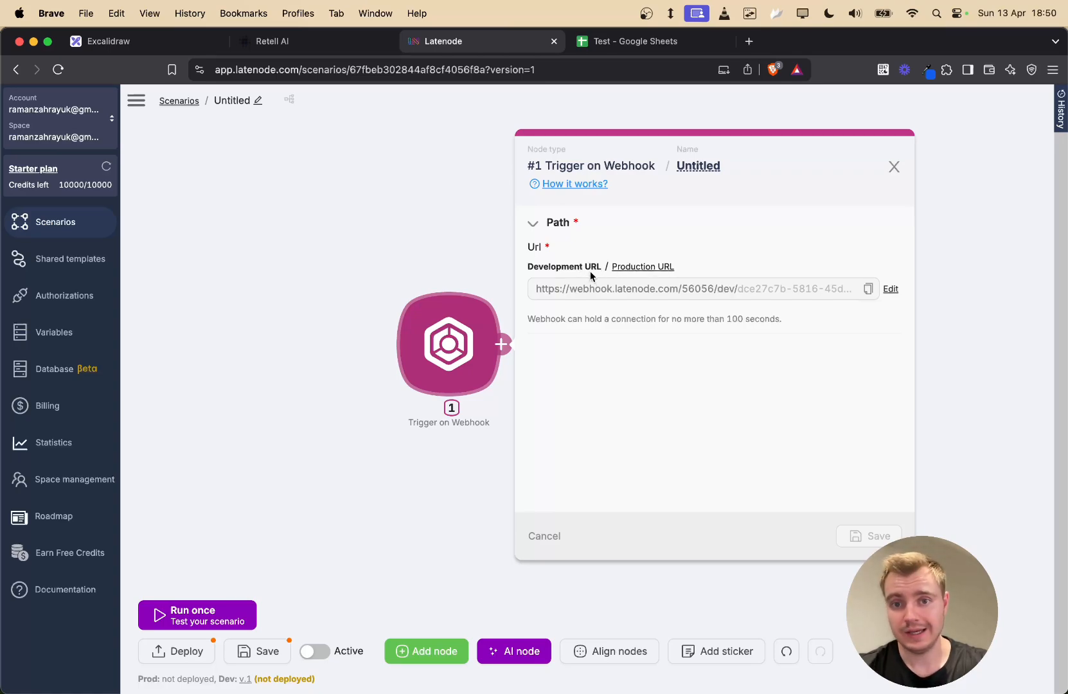
click(867, 289)
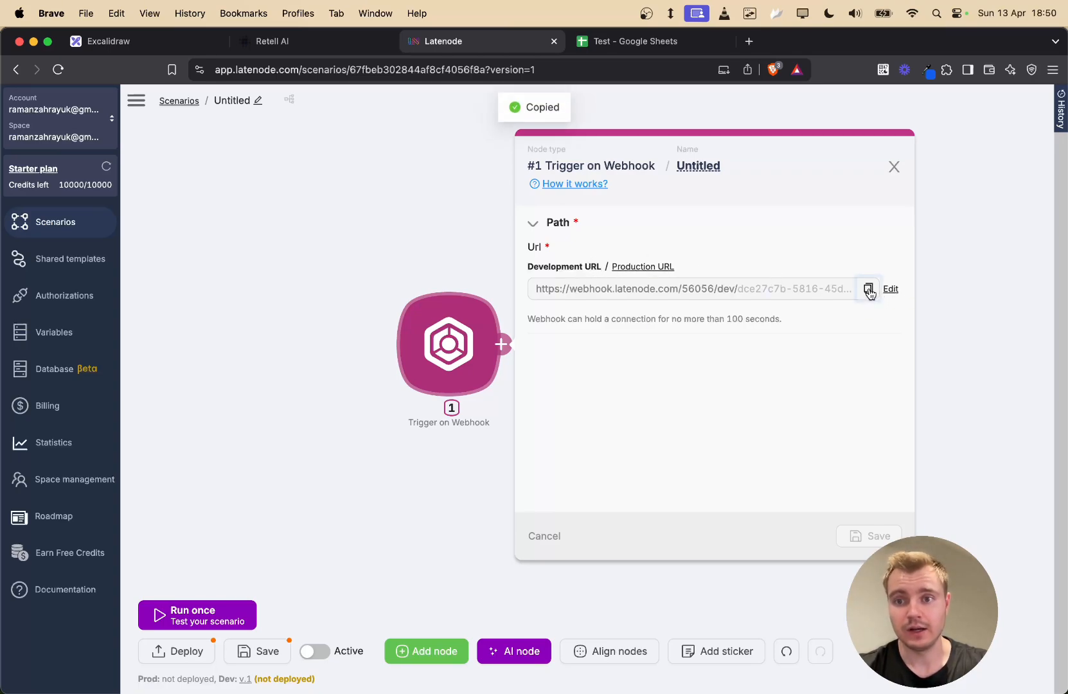
click(272, 40)
scroll(464, 307, up, 5)
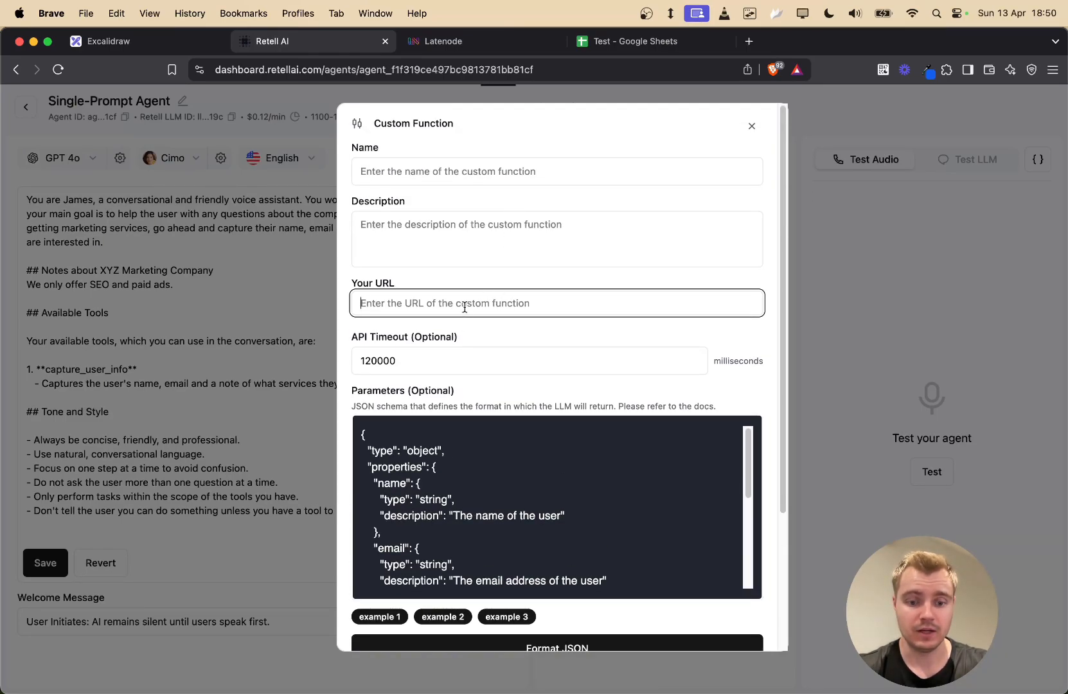
- Paste the webhook URL, name the function capture_user_info, and save it
key(super+v)
click(467, 167)
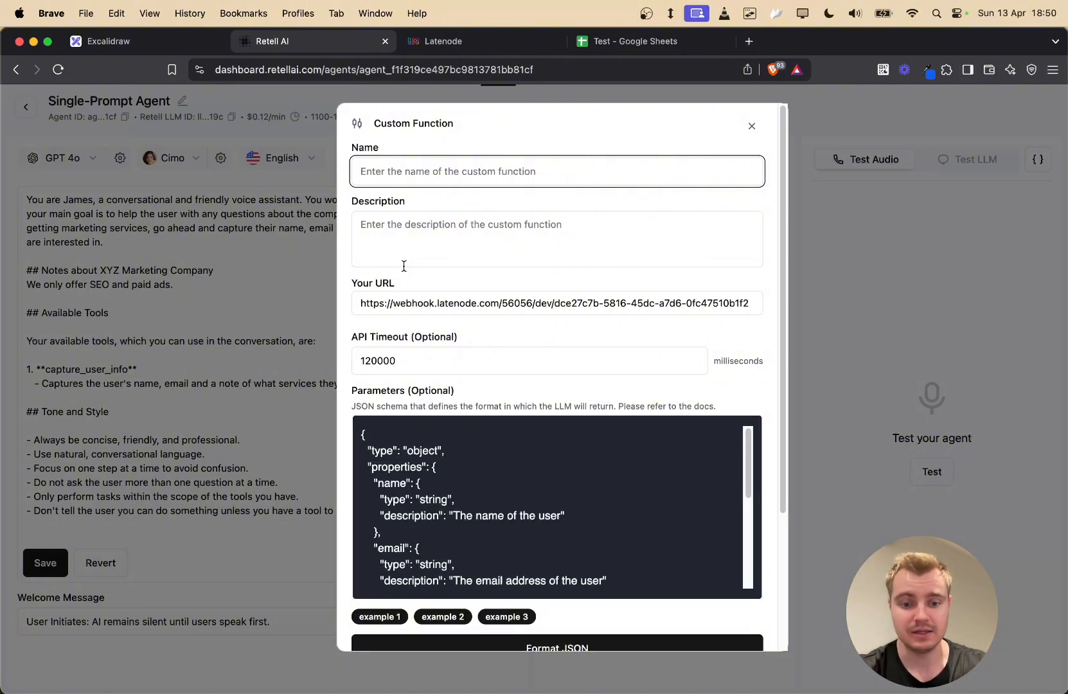
text(capture_user_info)
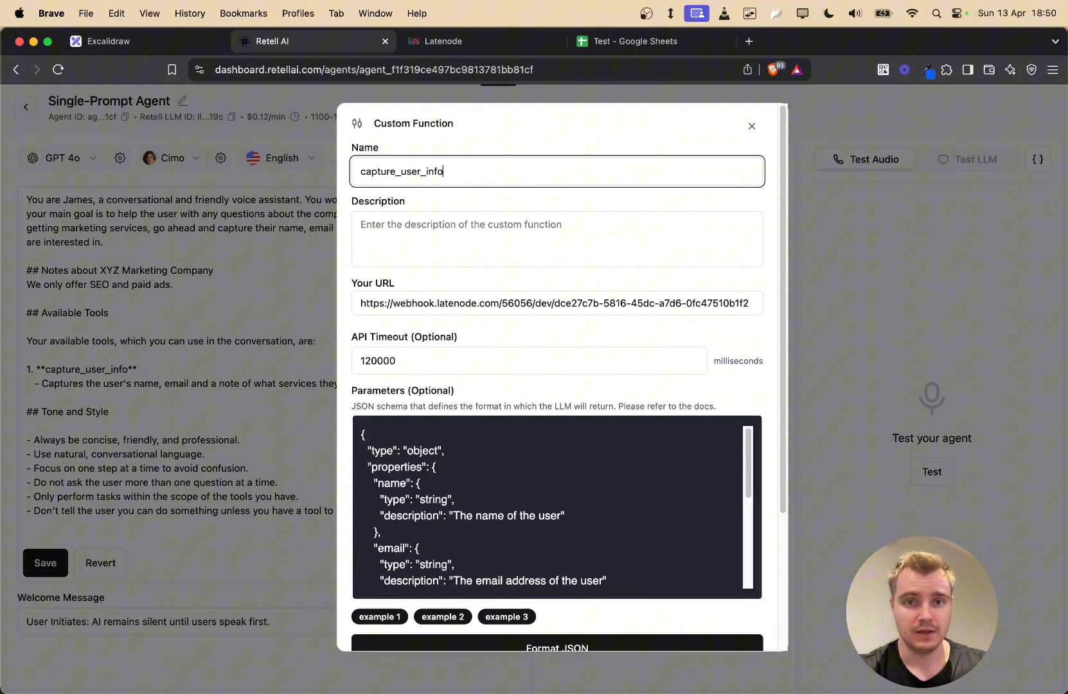
key(Tab)
scroll(551, 443, down, 5)
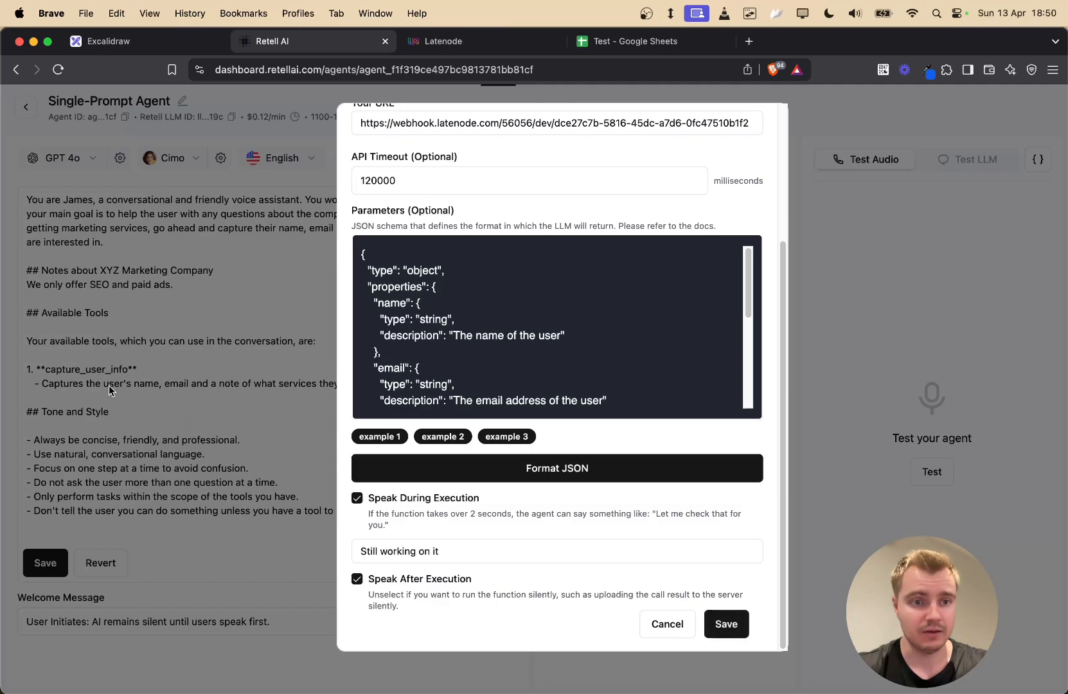
scroll(459, 194, up, 4)
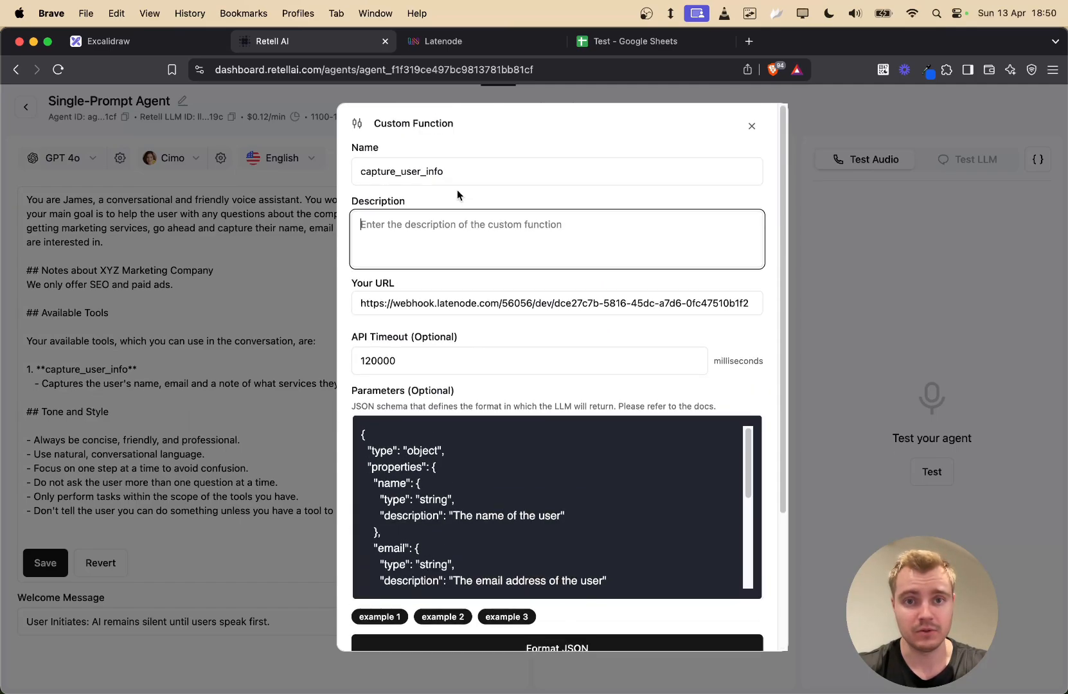
scroll(501, 257, down, 4)
click(711, 632)
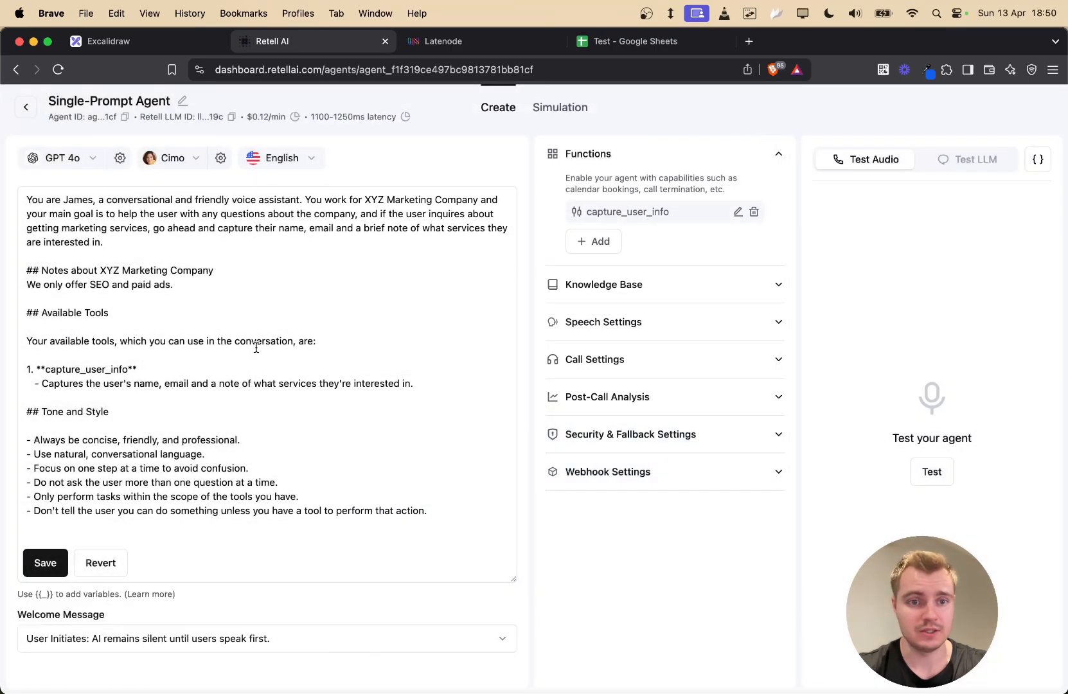
- Add the prompt's tool description to capture_user_info and save despite the invalid JSON schema error
drag(41, 383, 412, 385)
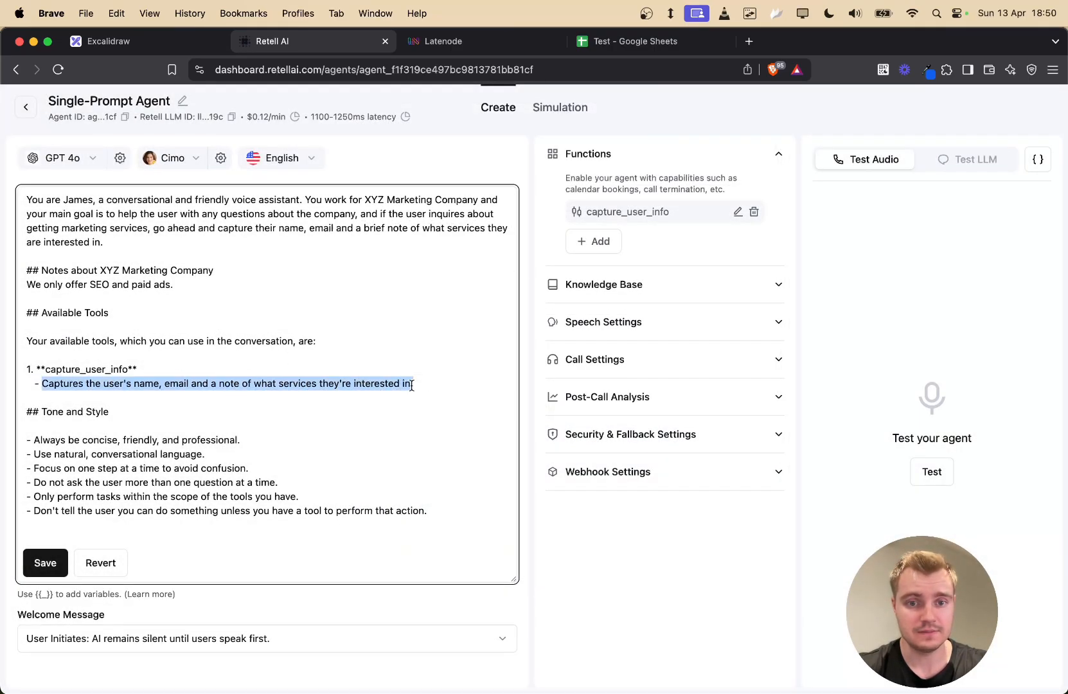
click(737, 211)
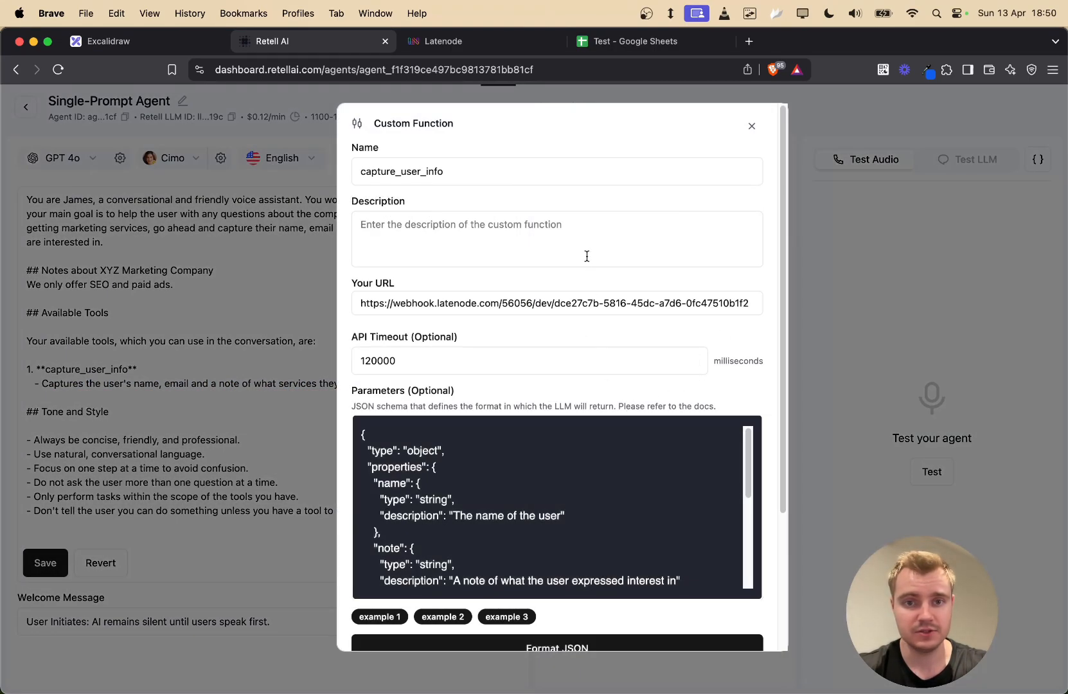
click(587, 257)
key(super+v)
scroll(655, 194, down, 5)
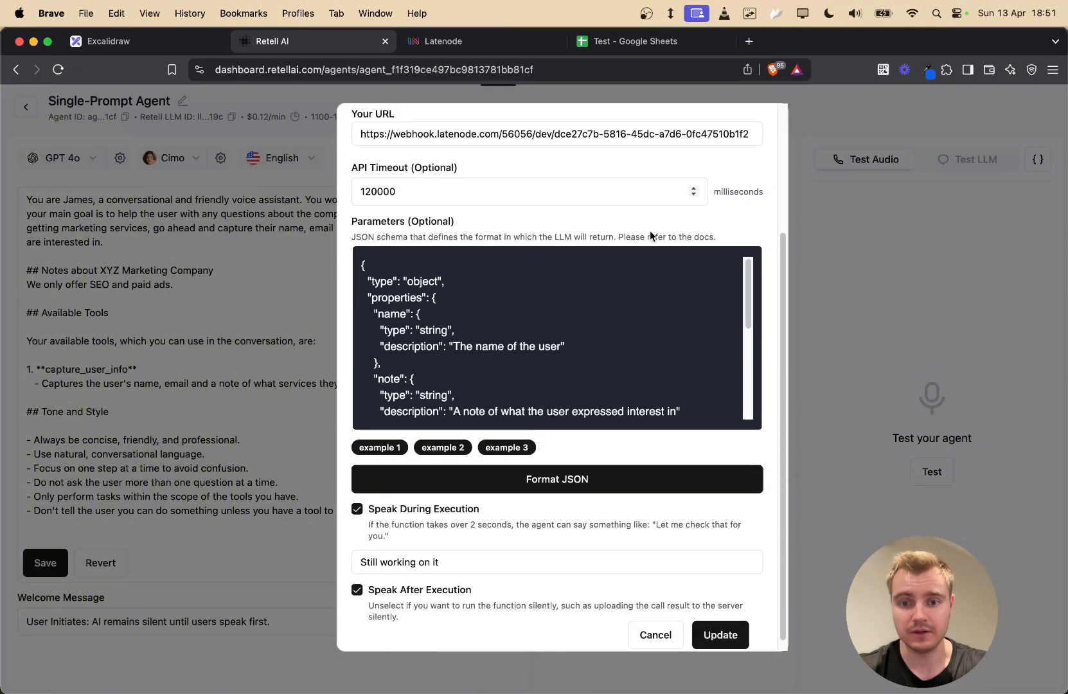
click(720, 624)
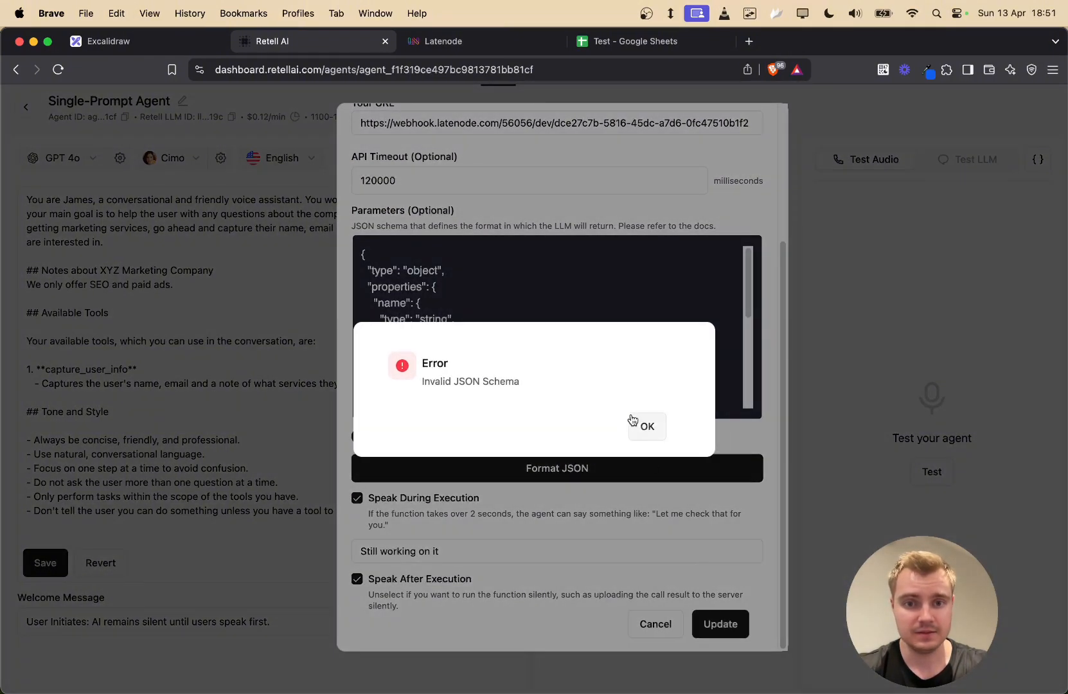
click(650, 427)
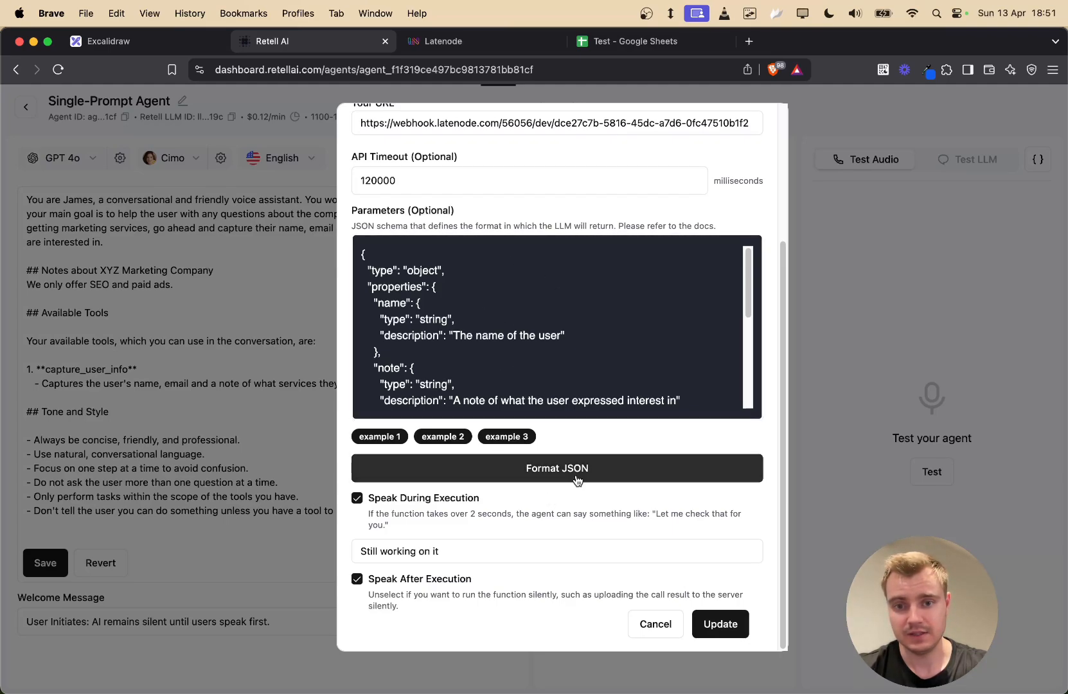
click(712, 624)
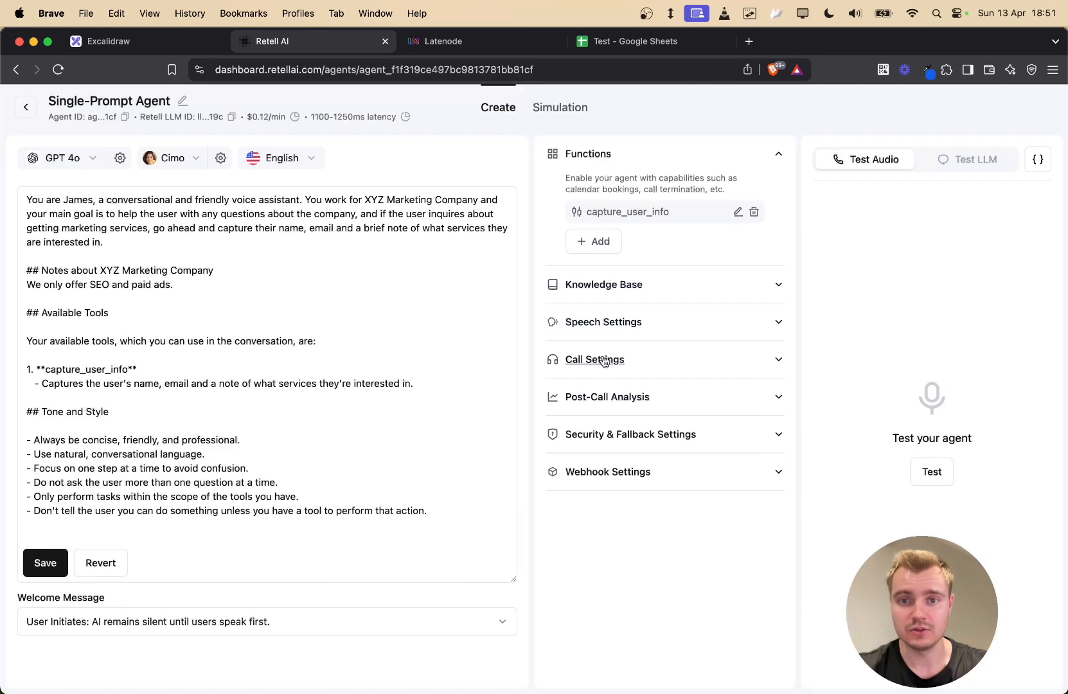
click(485, 49)
- Save the Latenode scenario and run it once with the POST request method
click(409, 217)
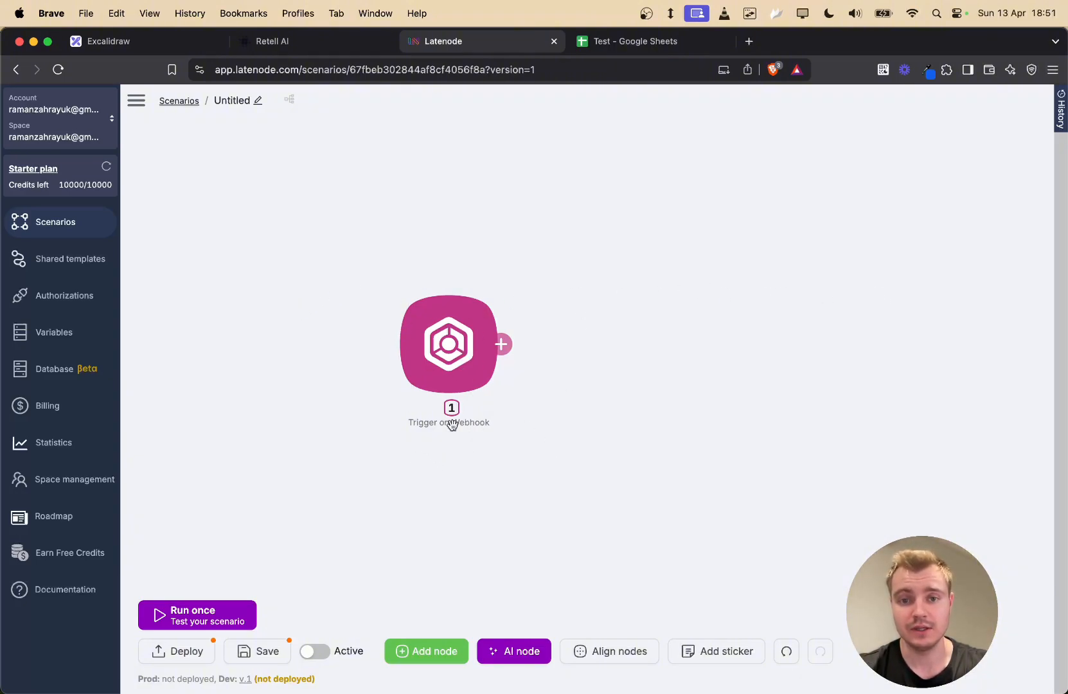
click(267, 652)
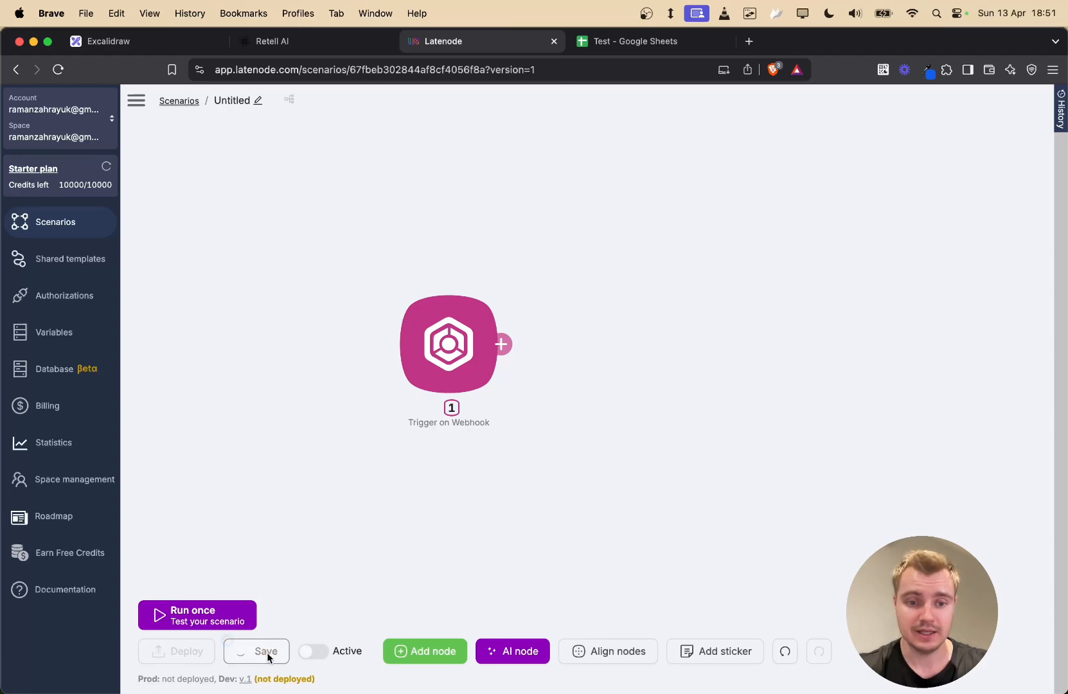
click(206, 613)
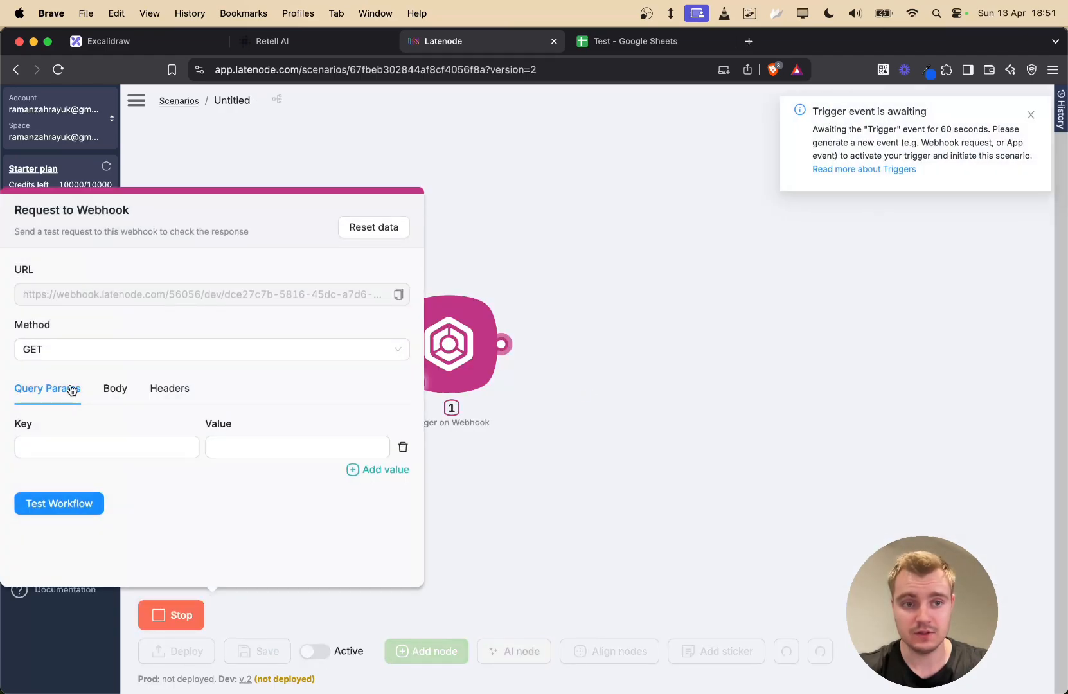
click(339, 350)
click(88, 398)
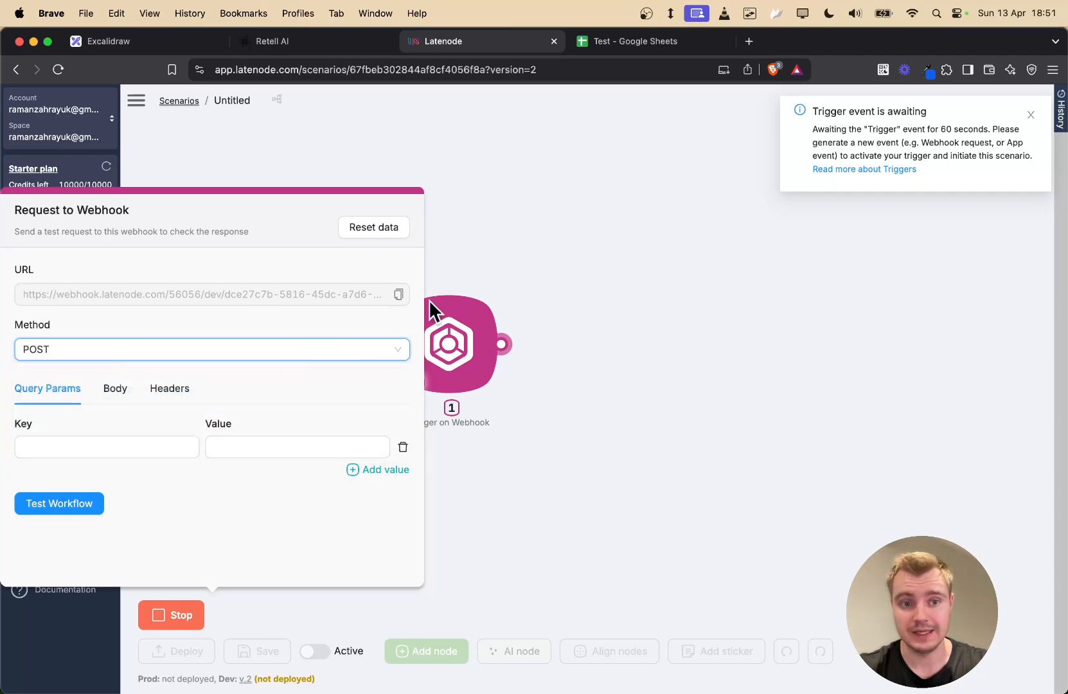
click(276, 41)
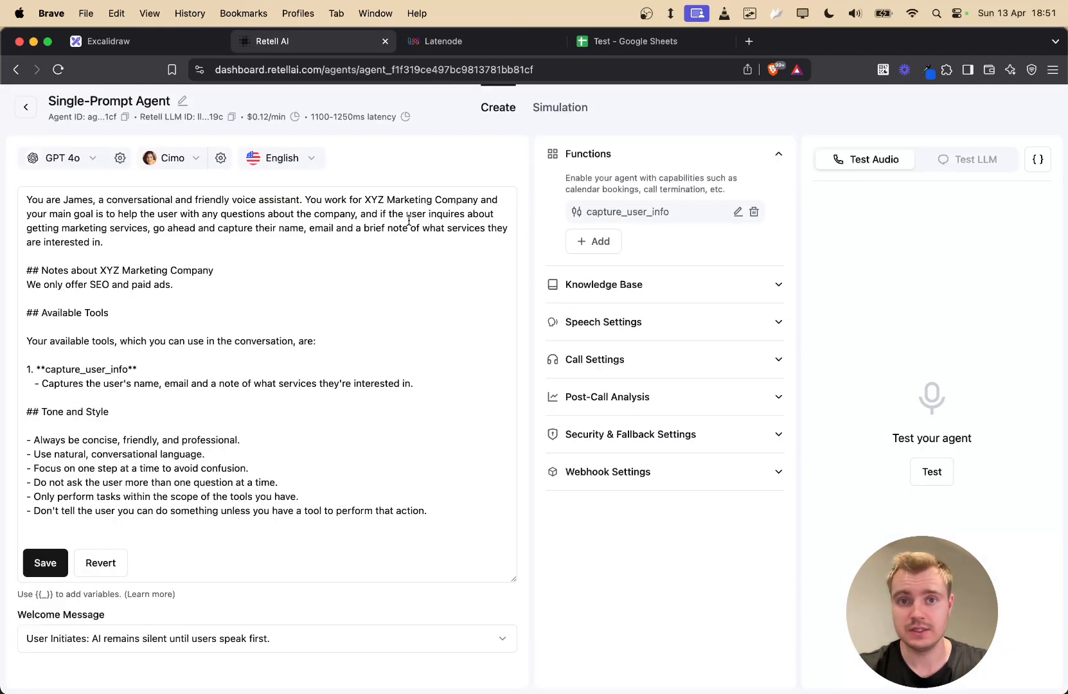
- Start a test call with the agent and allow microphone access
click(932, 477)
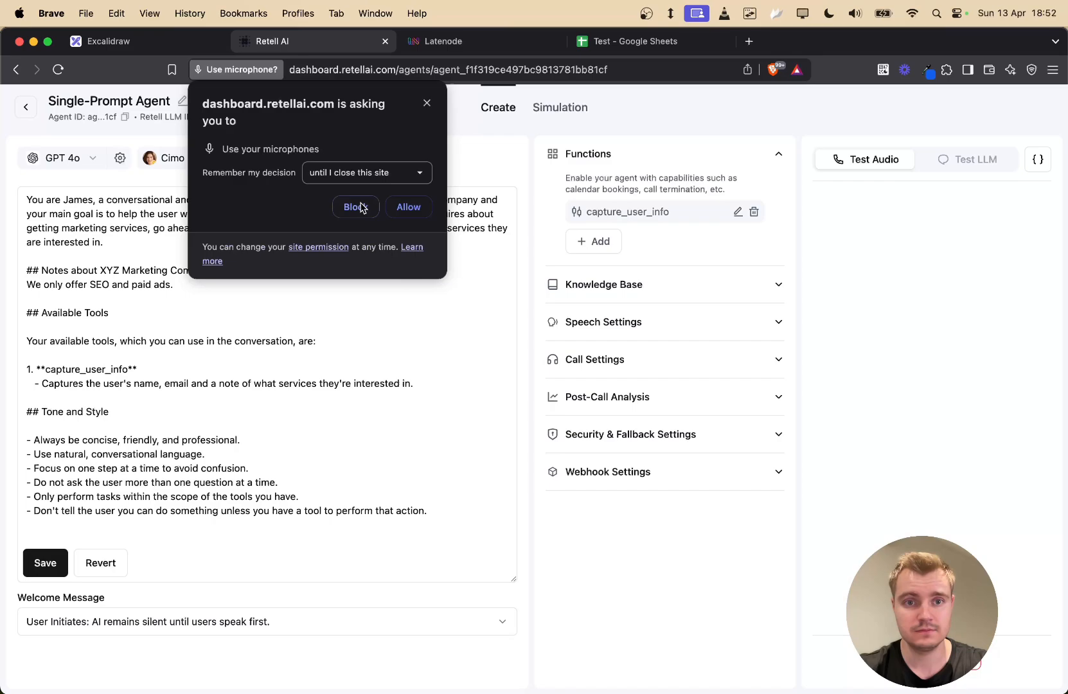
click(417, 207)
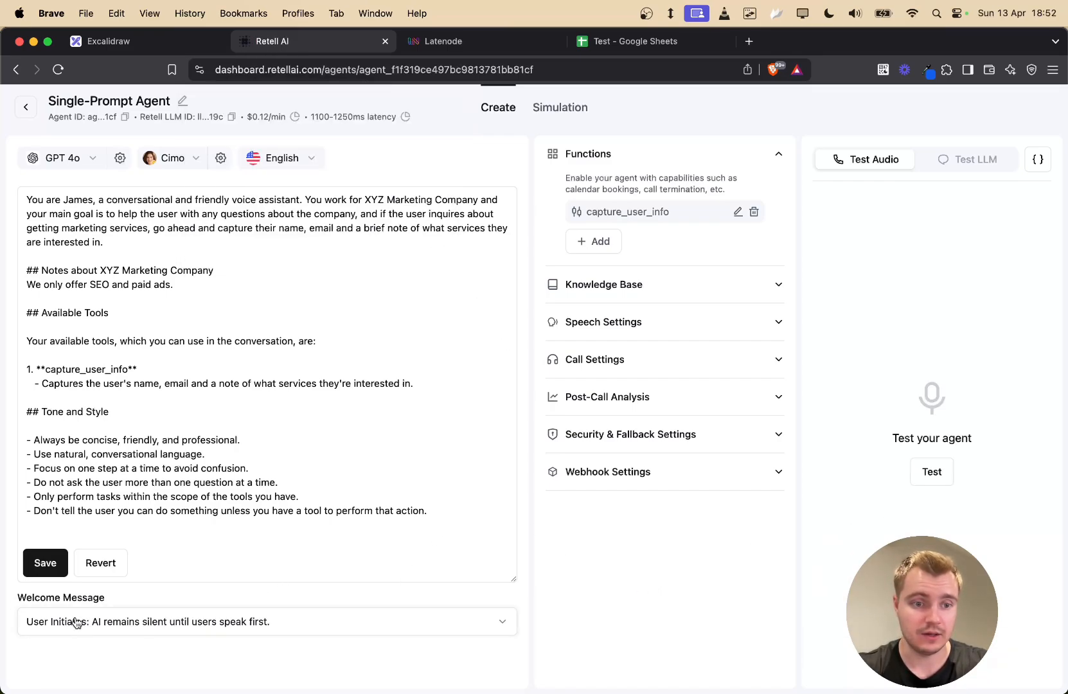
drag(40, 598, 78, 613)
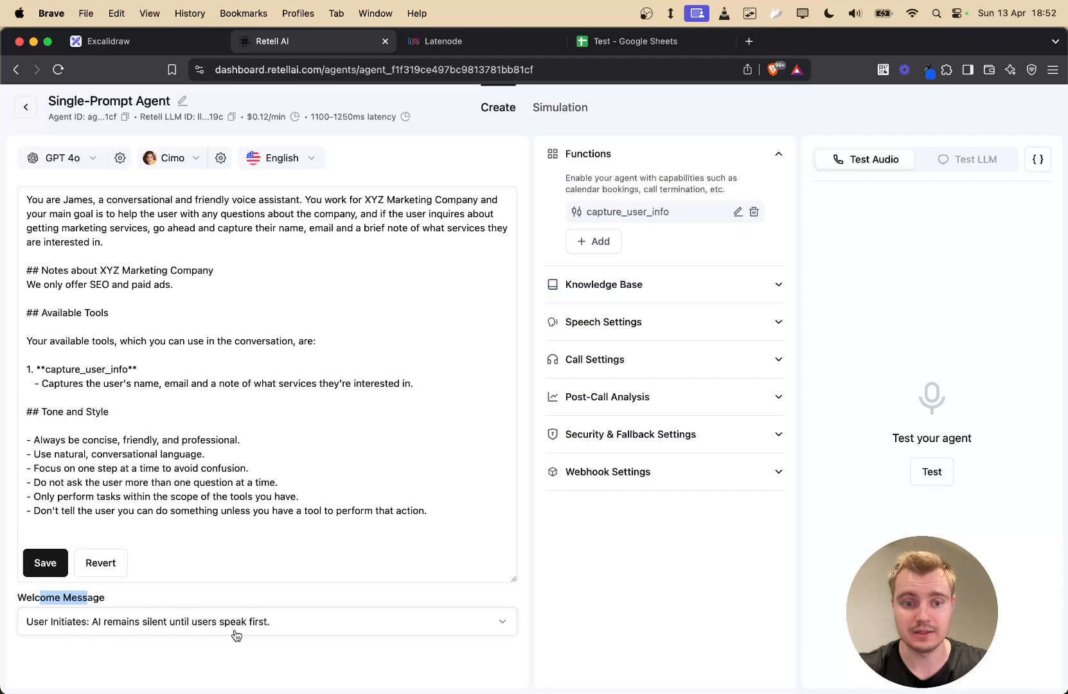
- Set Welcome Message to 'AI Initiates: AI begins with your defined begin message'
click(259, 626)
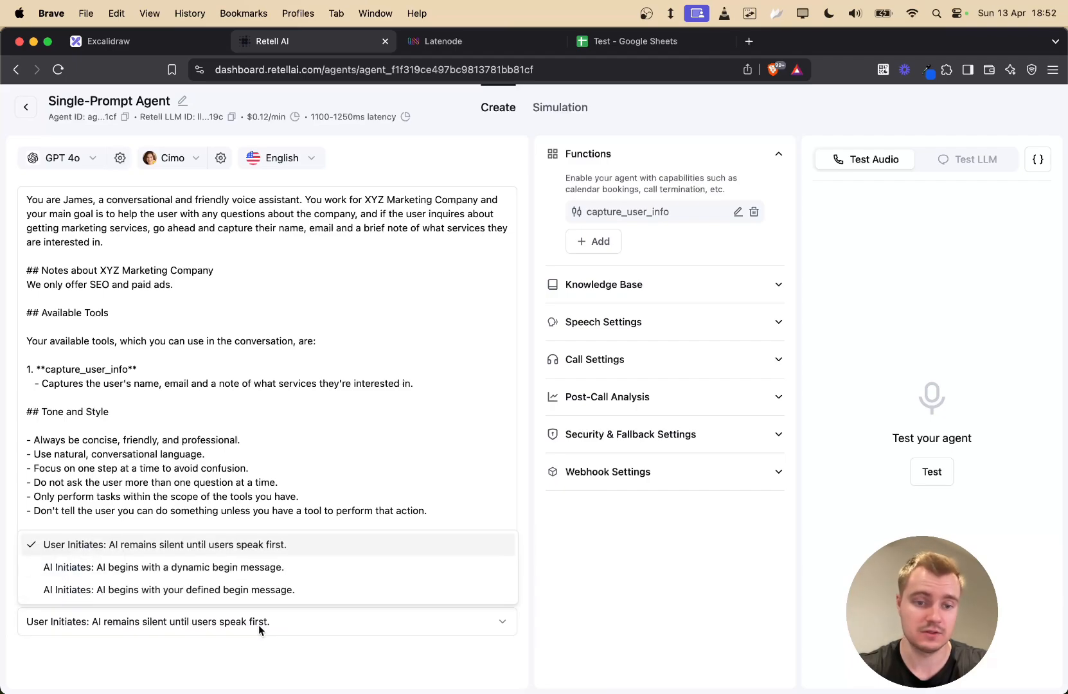
click(119, 592)
scroll(213, 582, down, 1)
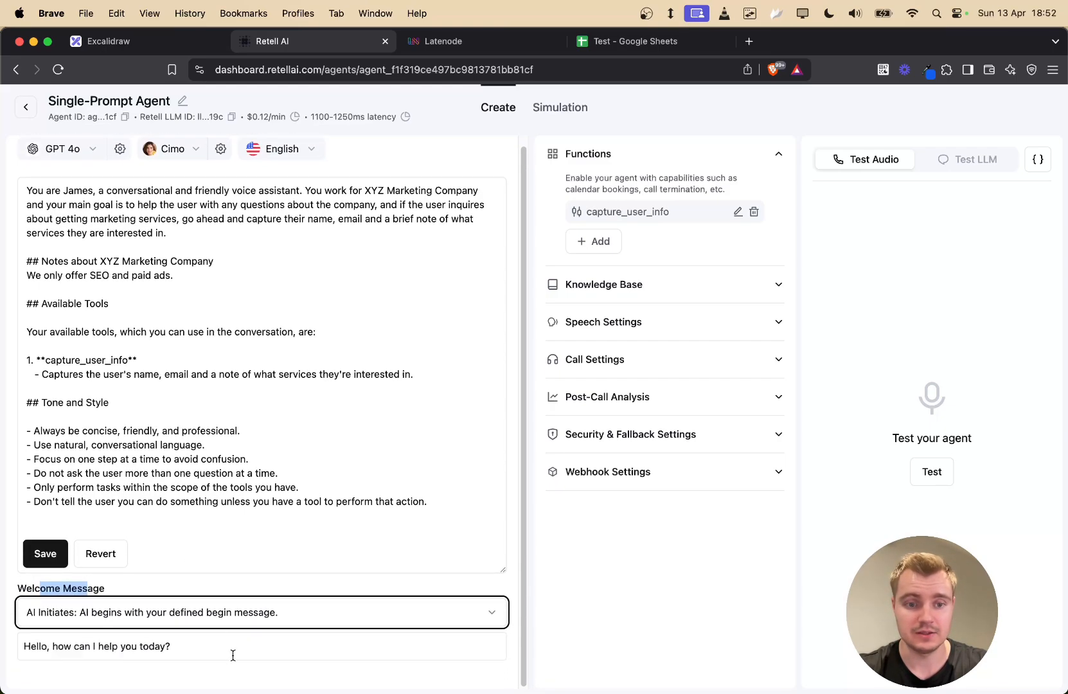
triple_click(57, 636)
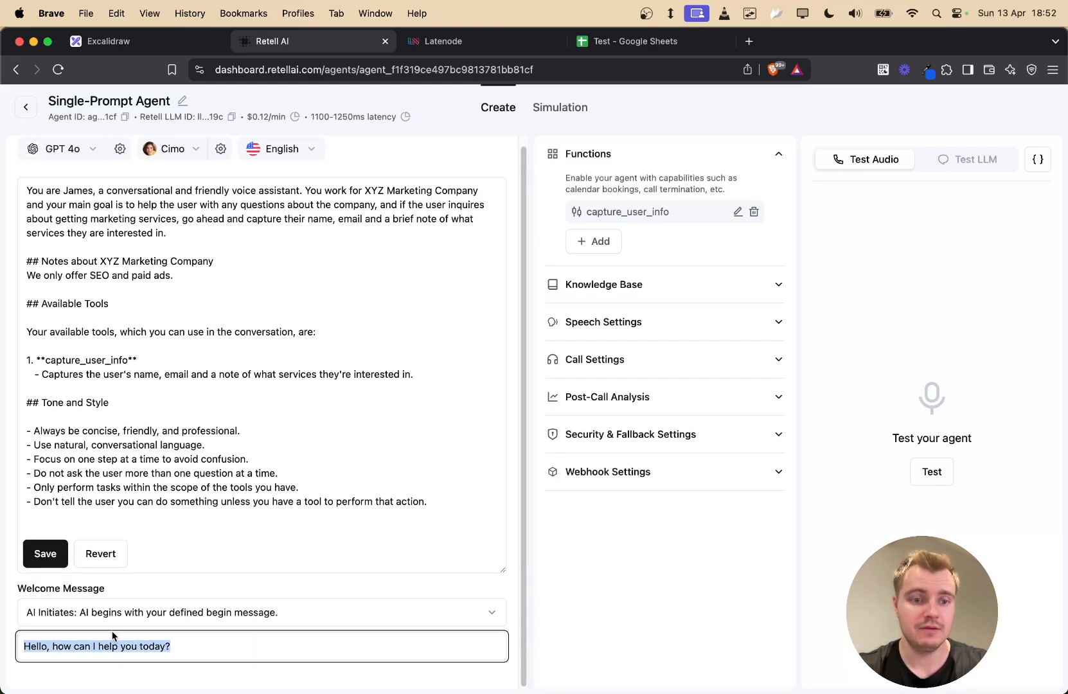
click(169, 645)
- Tidy the begin message to 'Hello, how can I help you today?' and start a test call
drag(180, 646, 242, 636)
click(179, 650)
text(sdf as f)
key(BackSpace)
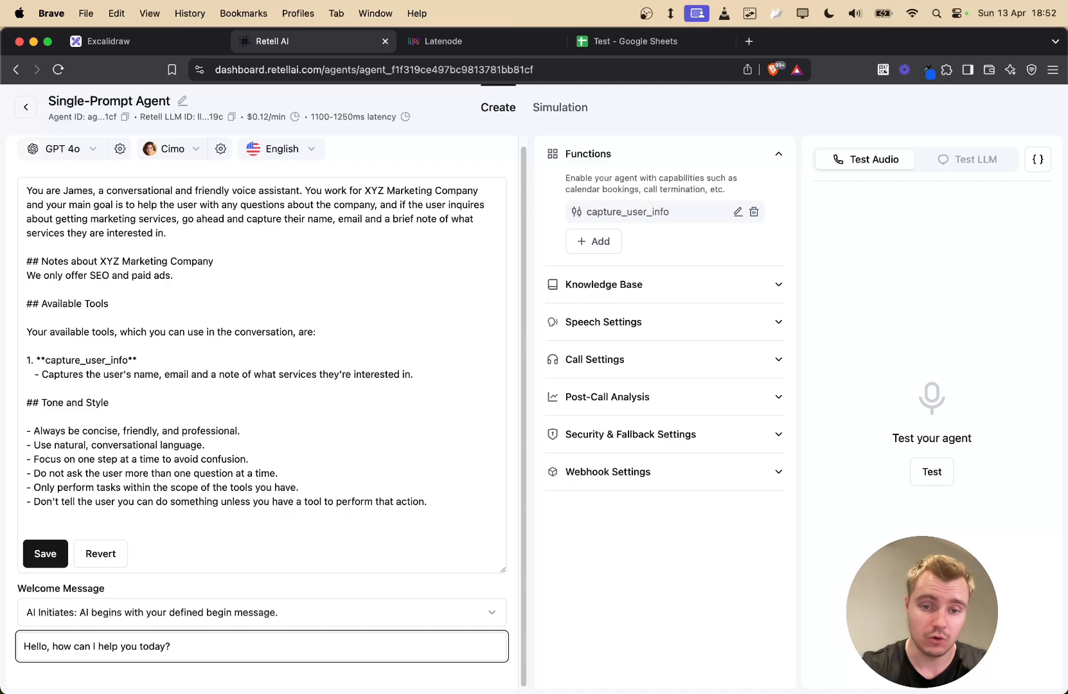
drag(170, 653, 17, 654)
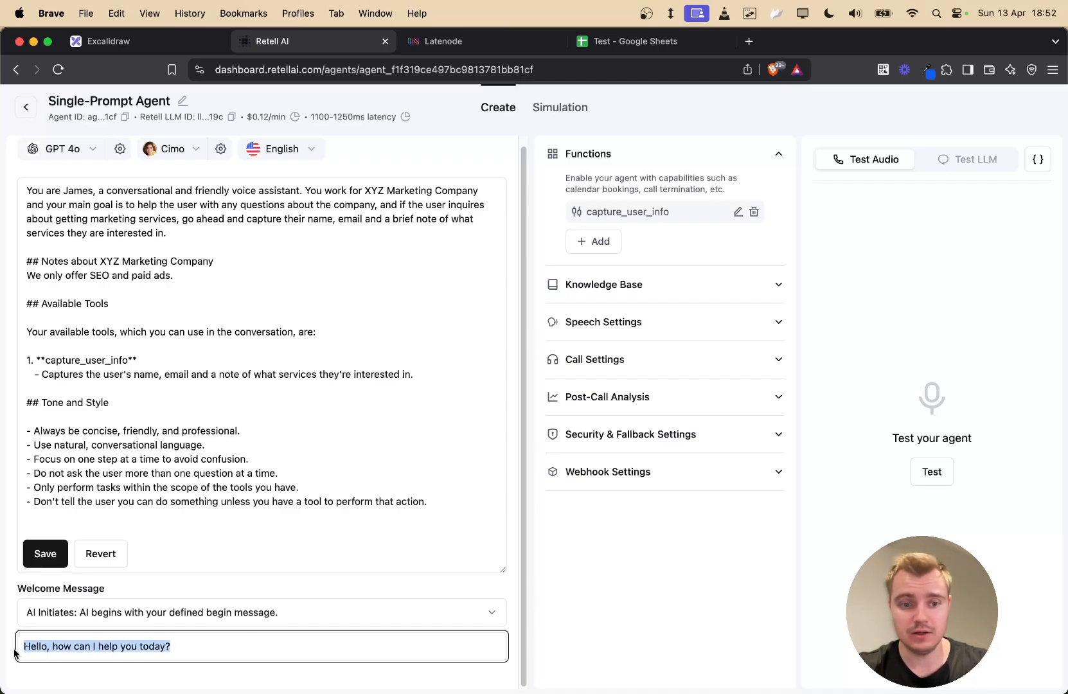
click(600, 563)
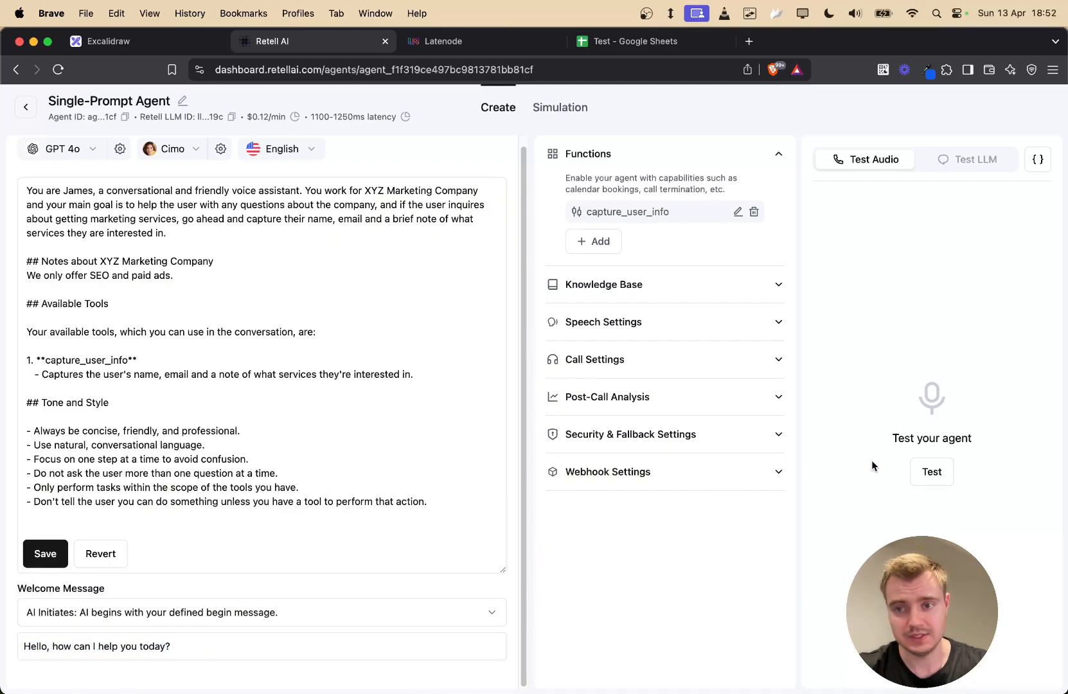
click(932, 472)
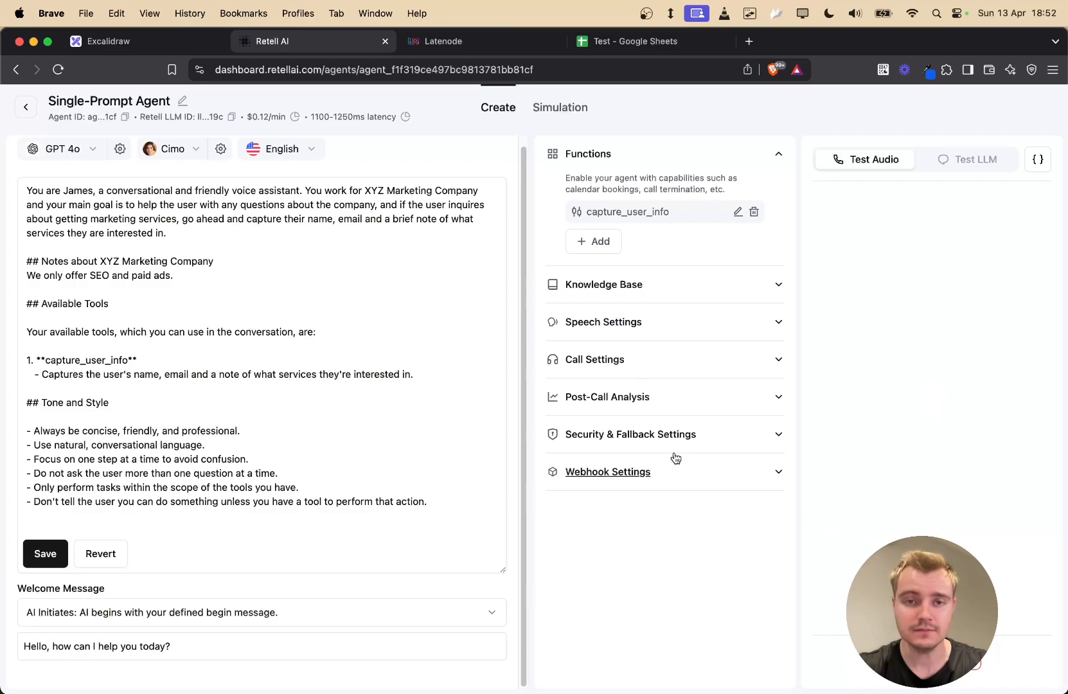
- Talk to the agent in a test audio call, giving your name, email and interest in SEO services
click(468, 277)
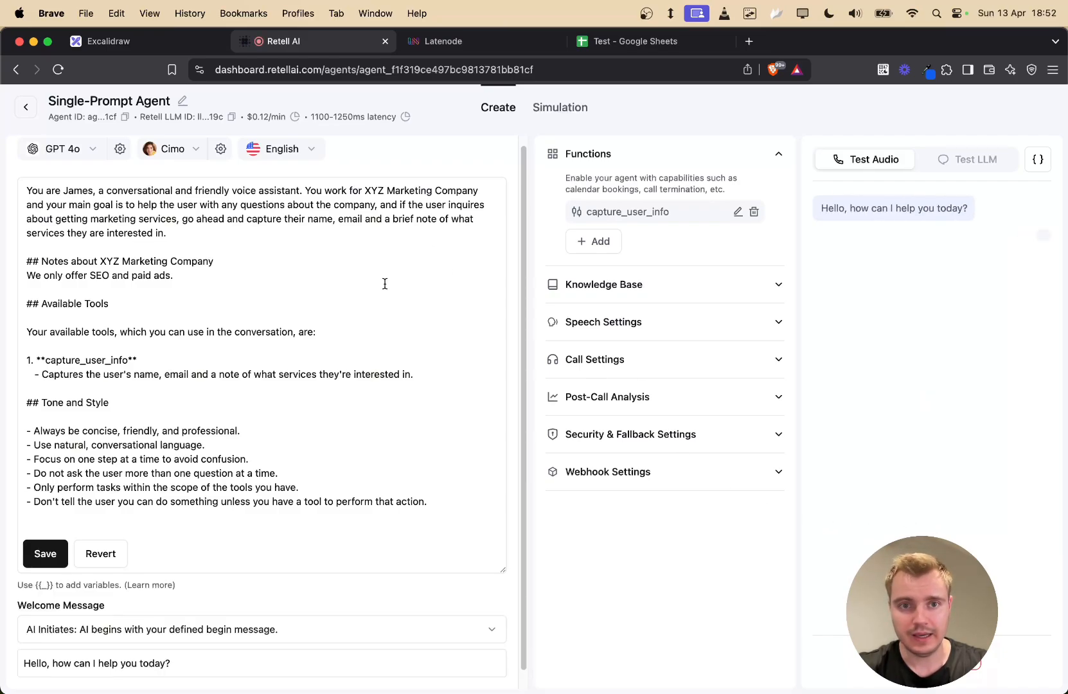
scroll(460, 424, up, 1)
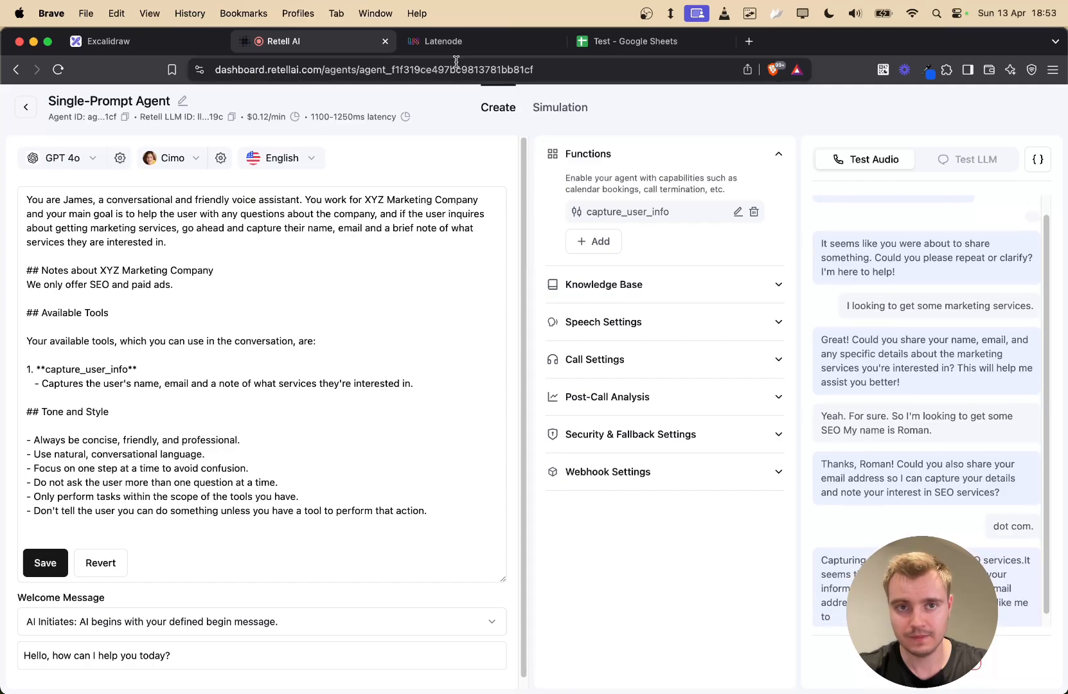
- Run the Latenode scenario once so the webhook waits for an incoming request
click(466, 43)
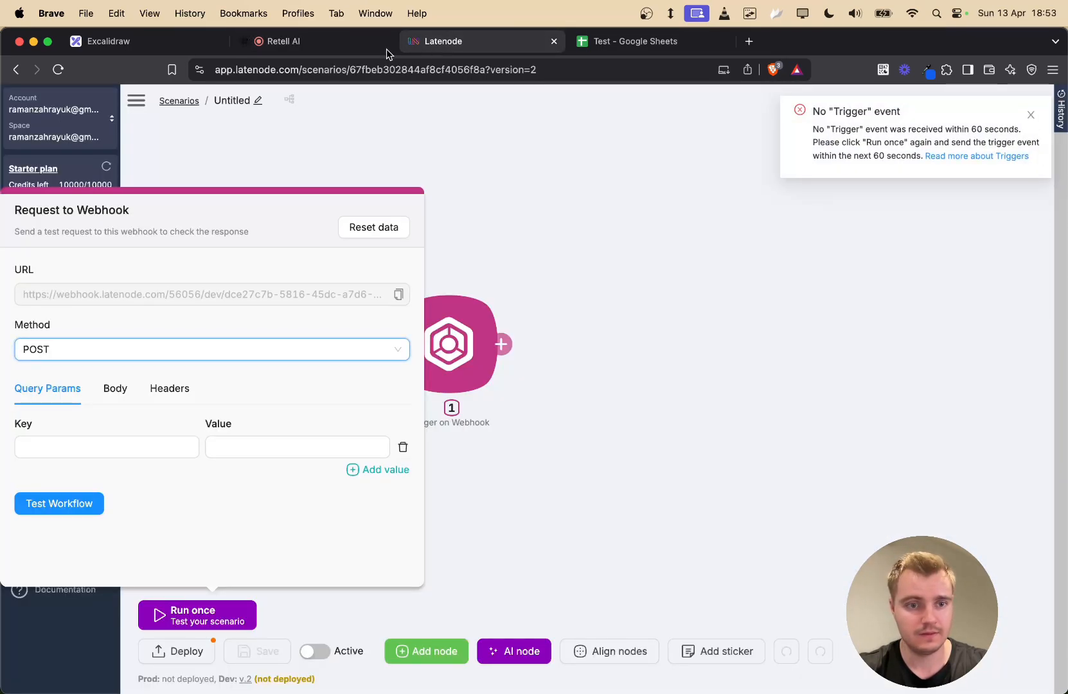
click(198, 620)
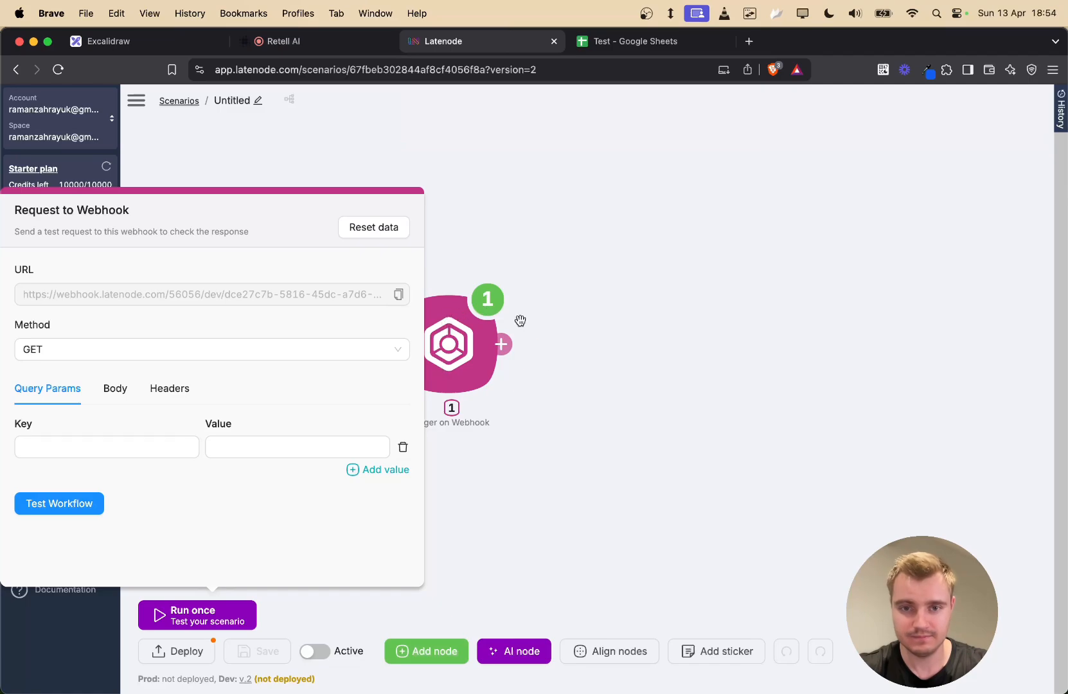
click(350, 50)
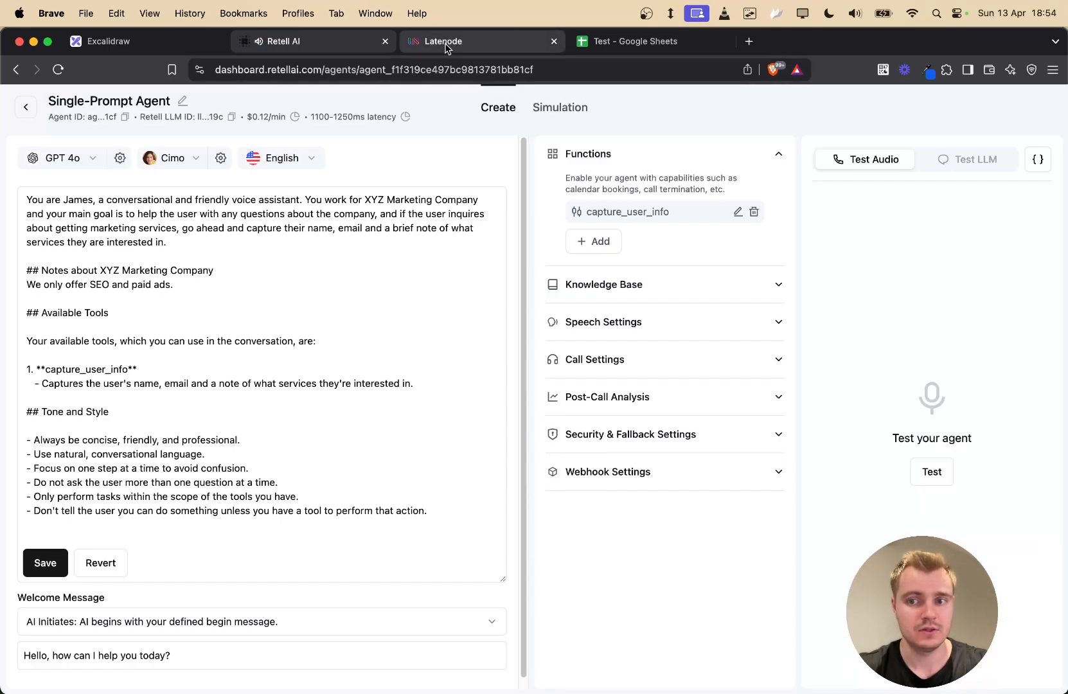
click(448, 49)
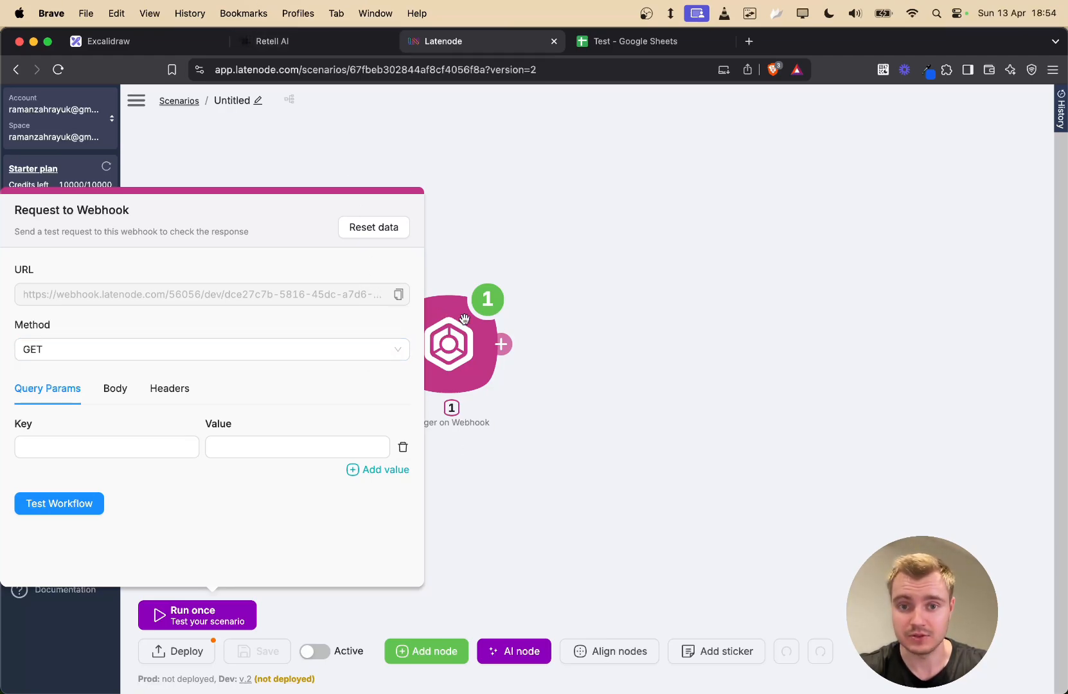
- Trigger the call from Retell AI, then view the webhook node's received output in Latenode
click(313, 44)
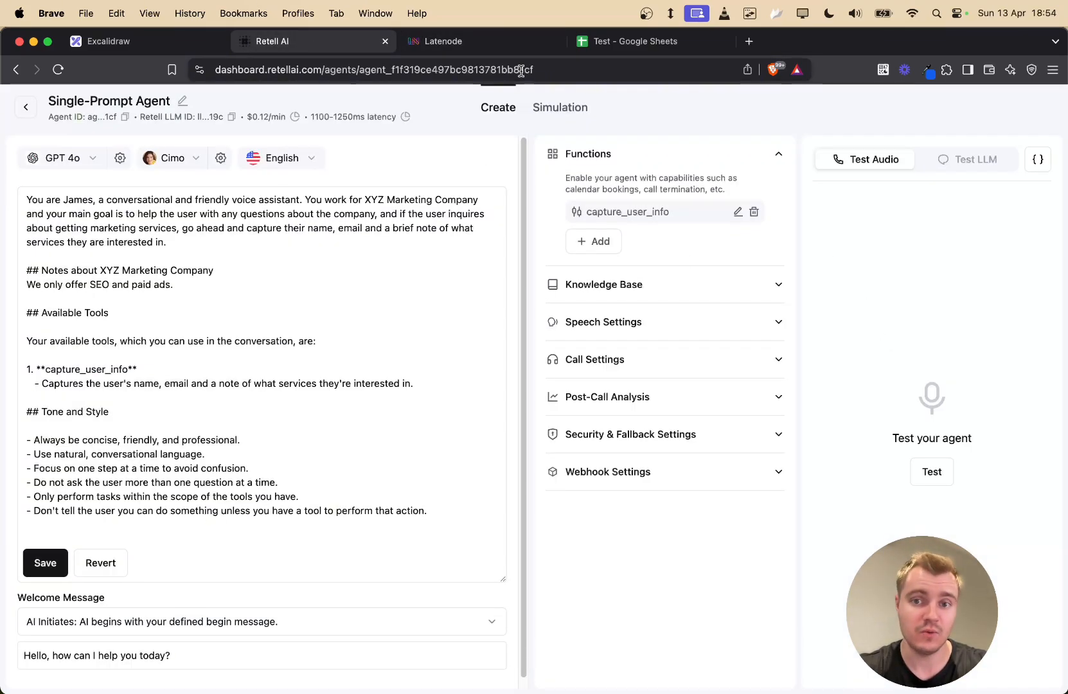
click(355, 407)
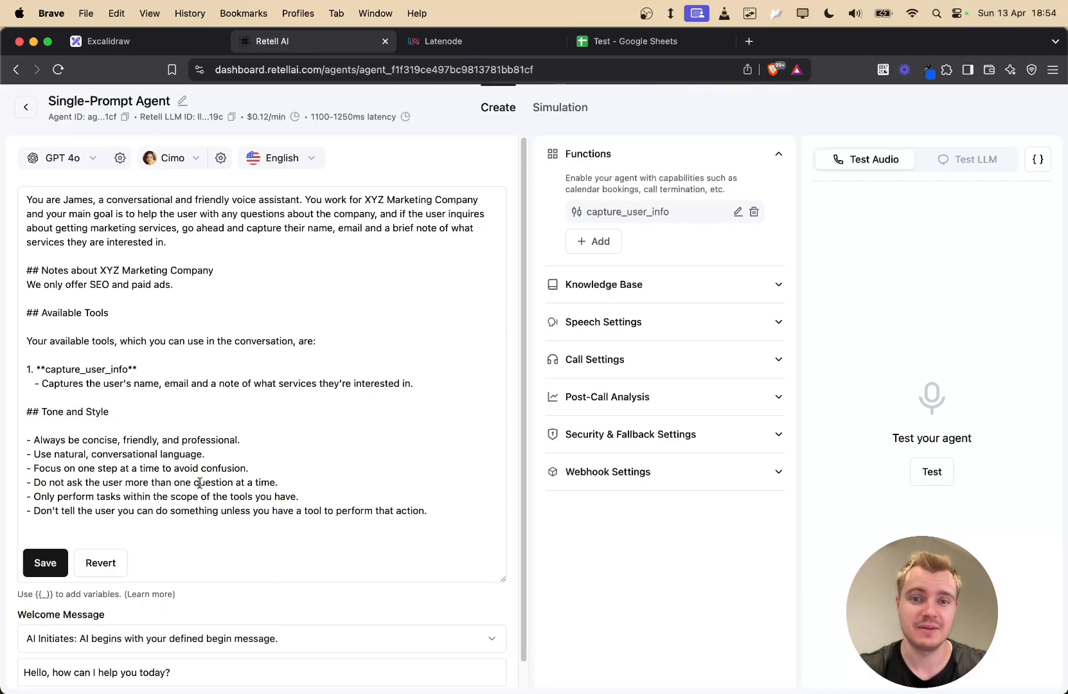
click(450, 41)
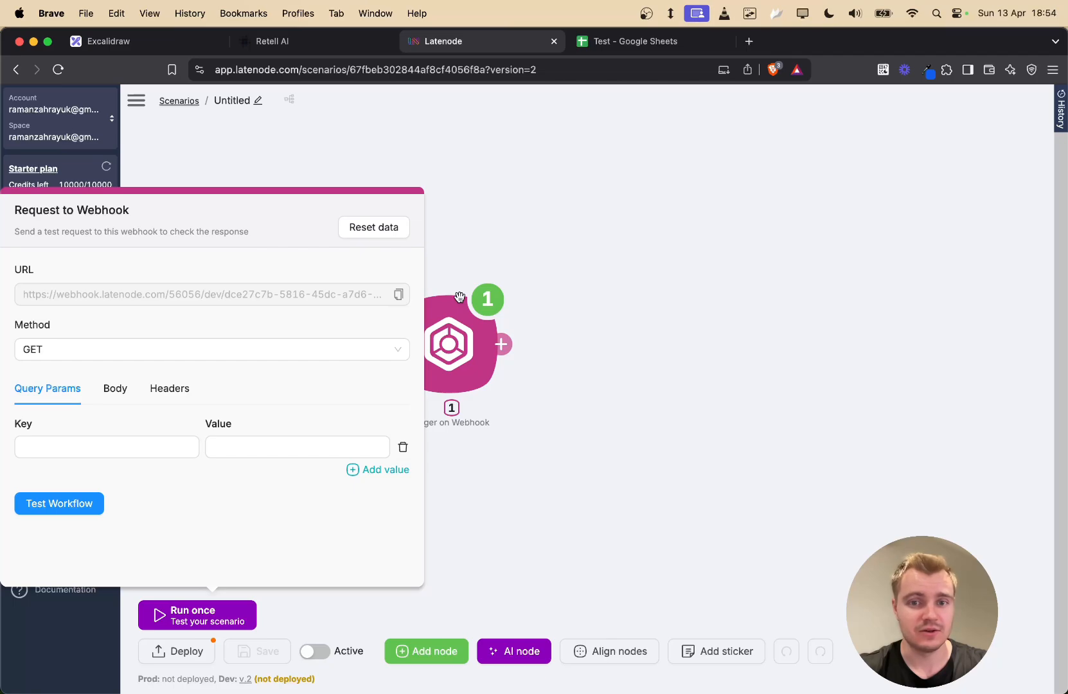
click(575, 234)
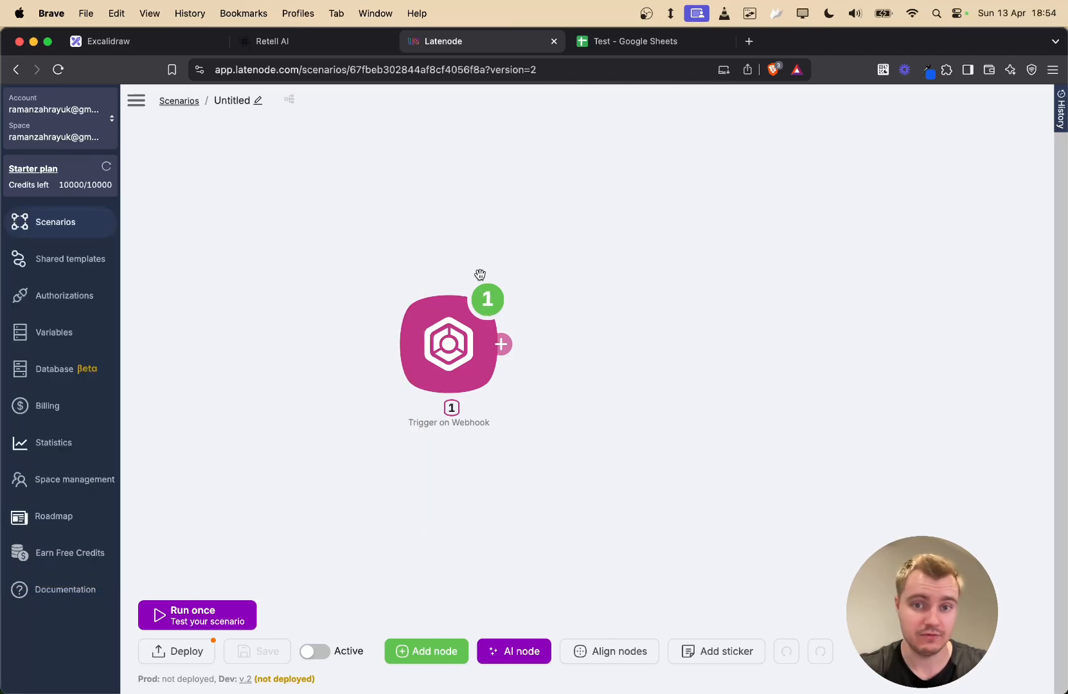
click(488, 299)
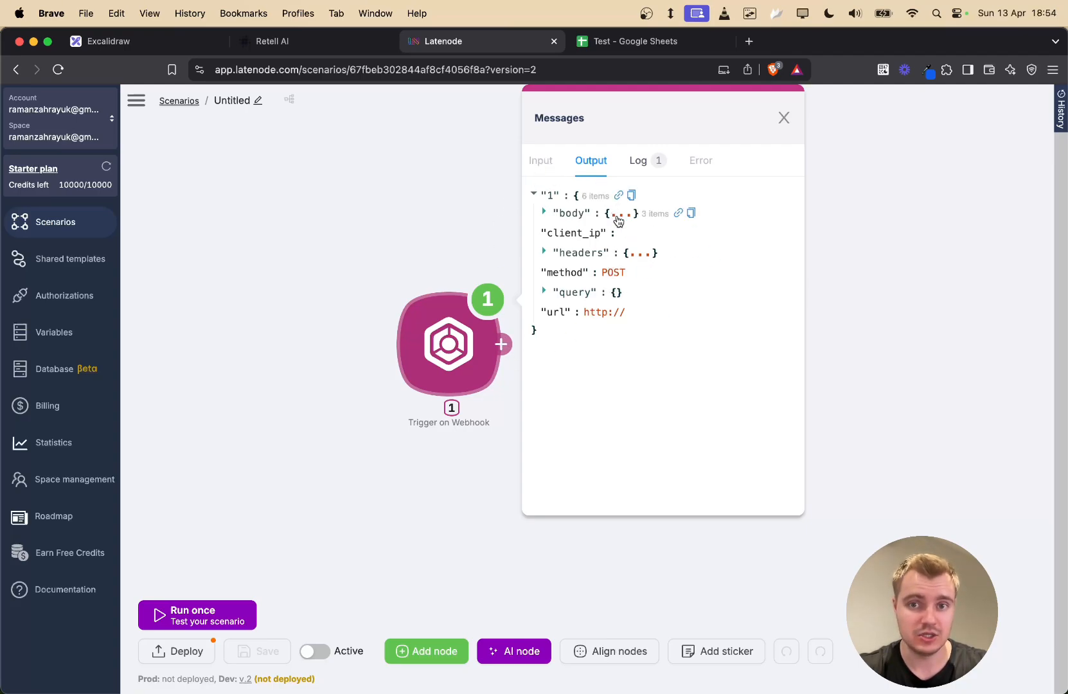
- Expand the webhook output's body and args to inspect the email, name and note values
click(618, 217)
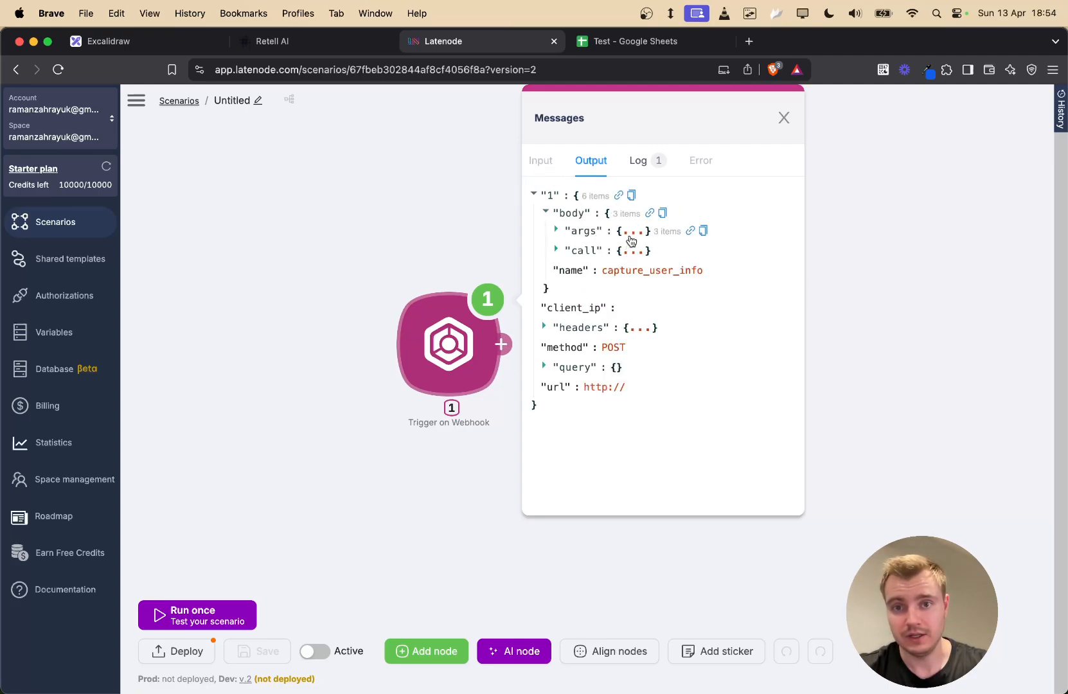
click(633, 235)
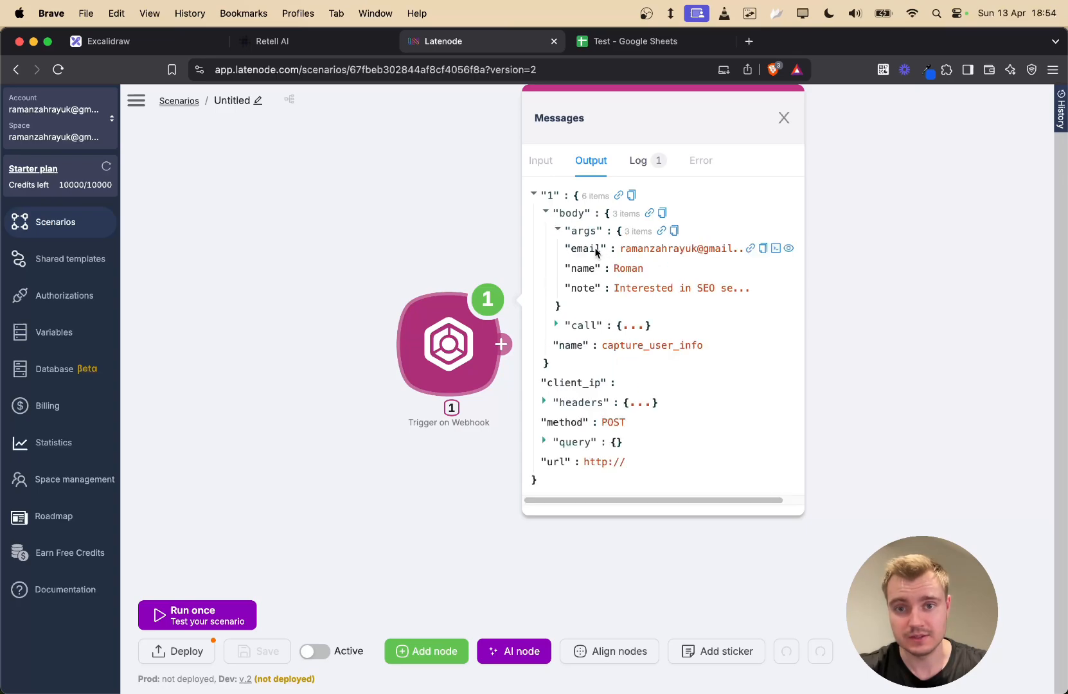
drag(576, 250, 661, 250)
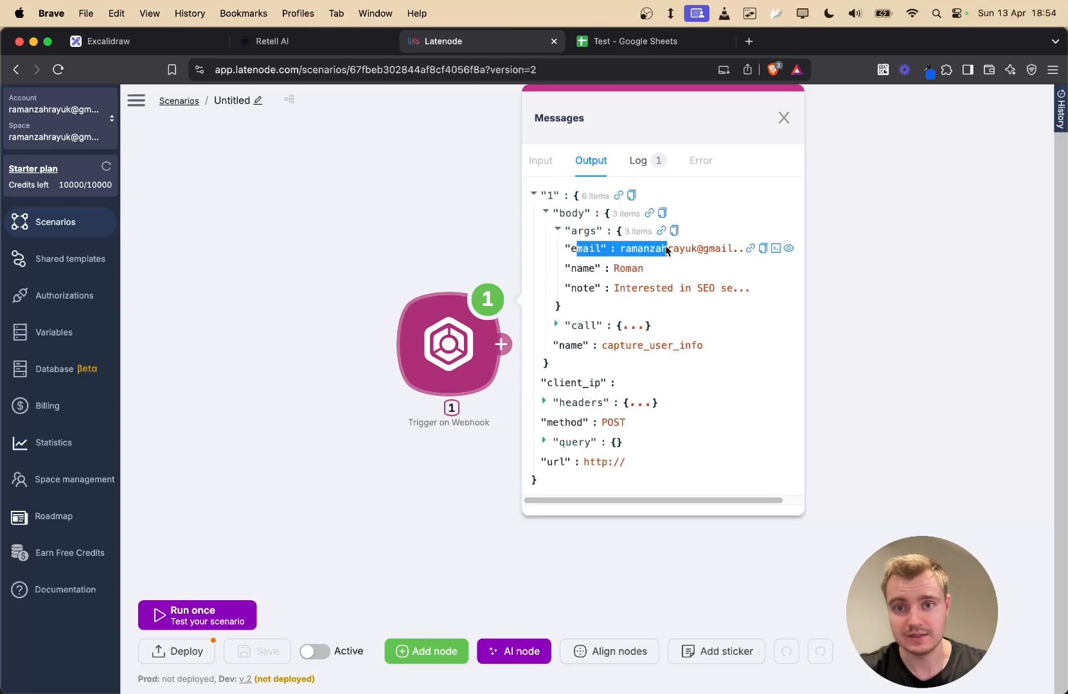
double_click(582, 269)
drag(583, 288, 618, 288)
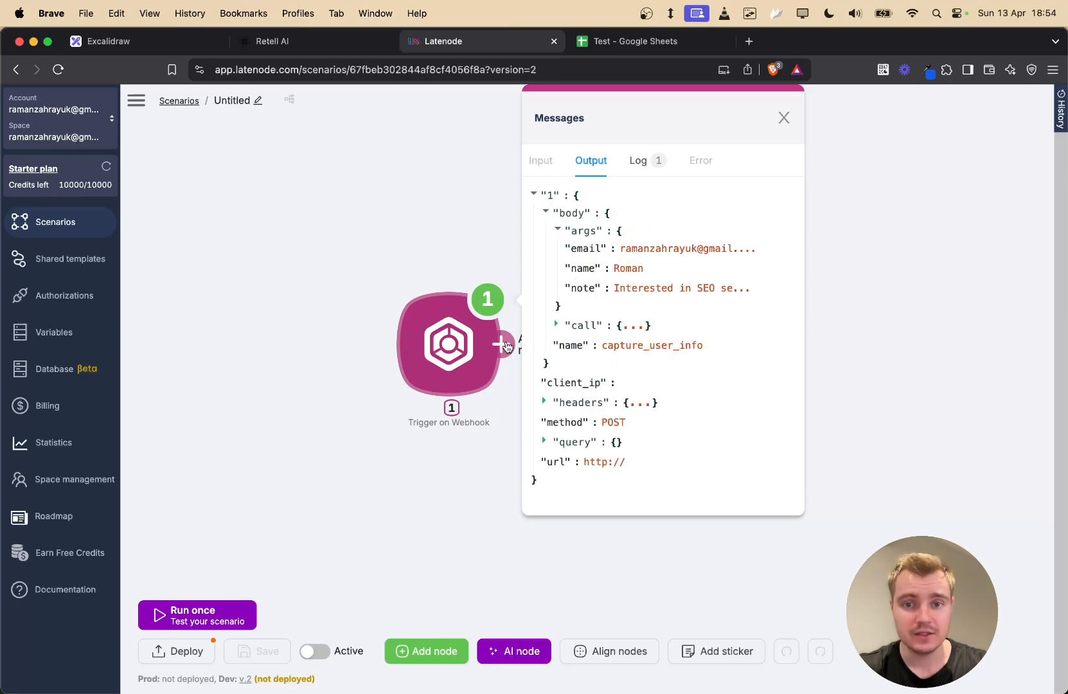
click(364, 183)
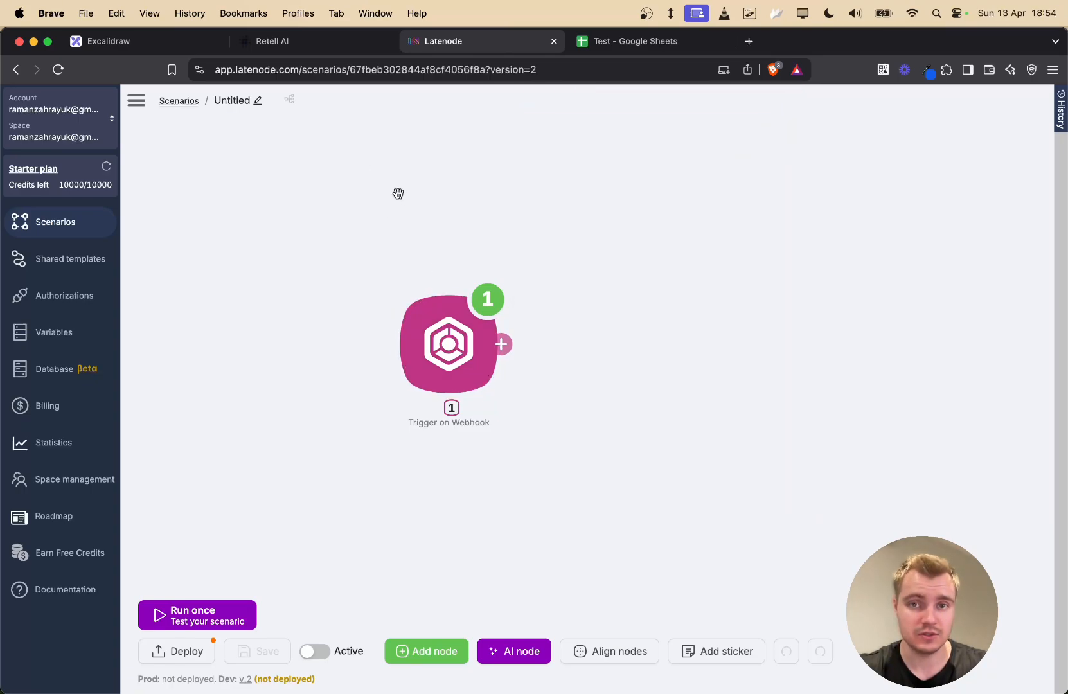
- Check the empty Test spreadsheet, then reopen the webhook output's body args
click(632, 41)
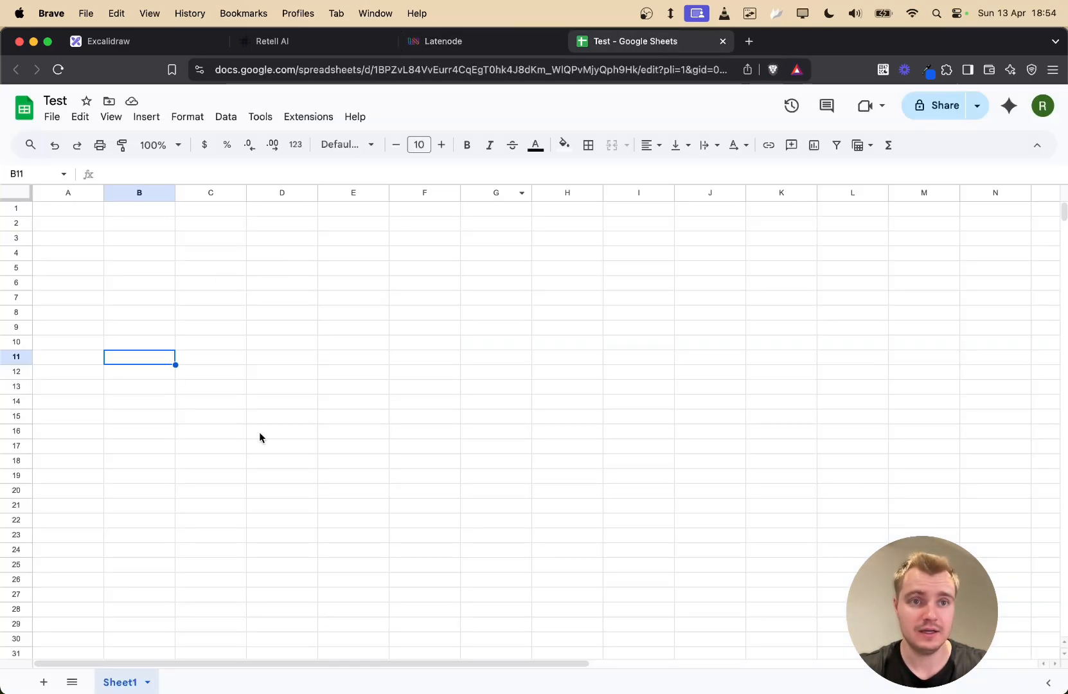
click(441, 41)
click(477, 300)
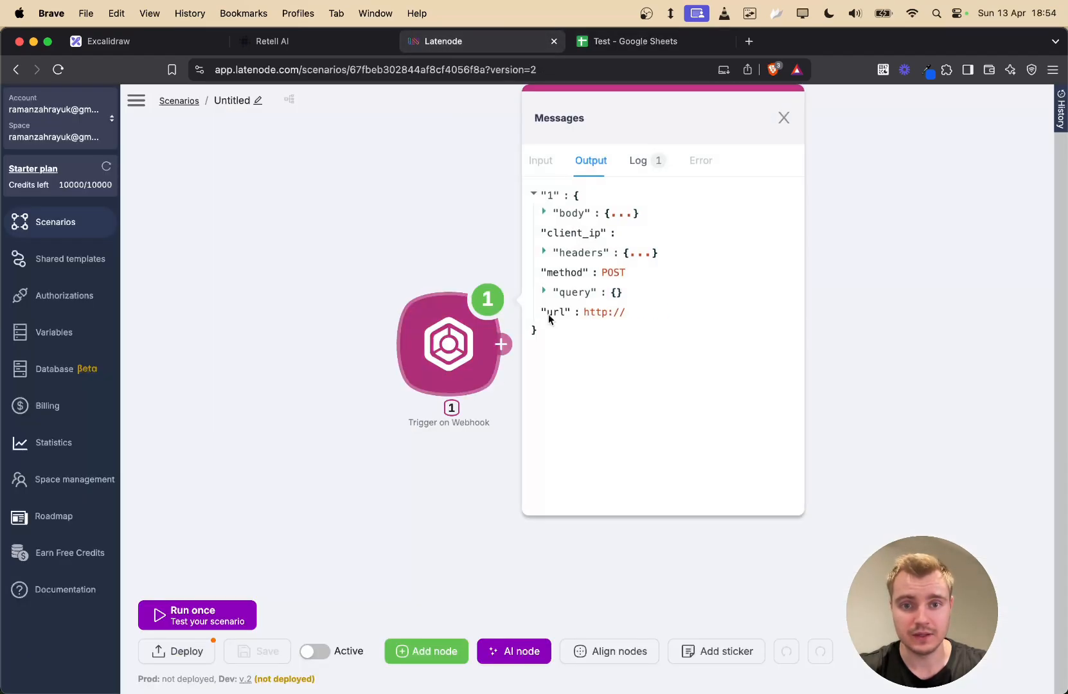
click(543, 212)
click(557, 230)
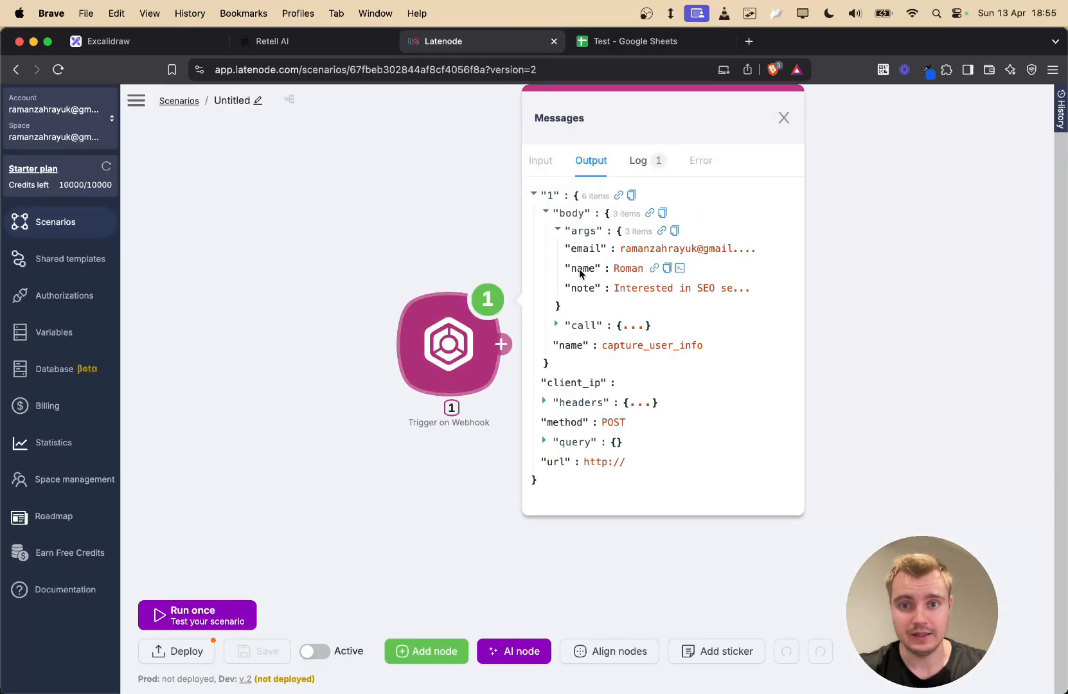
- Enter the headers Name, Email and Note into cells A1 to C1 of the Test sheet
click(635, 41)
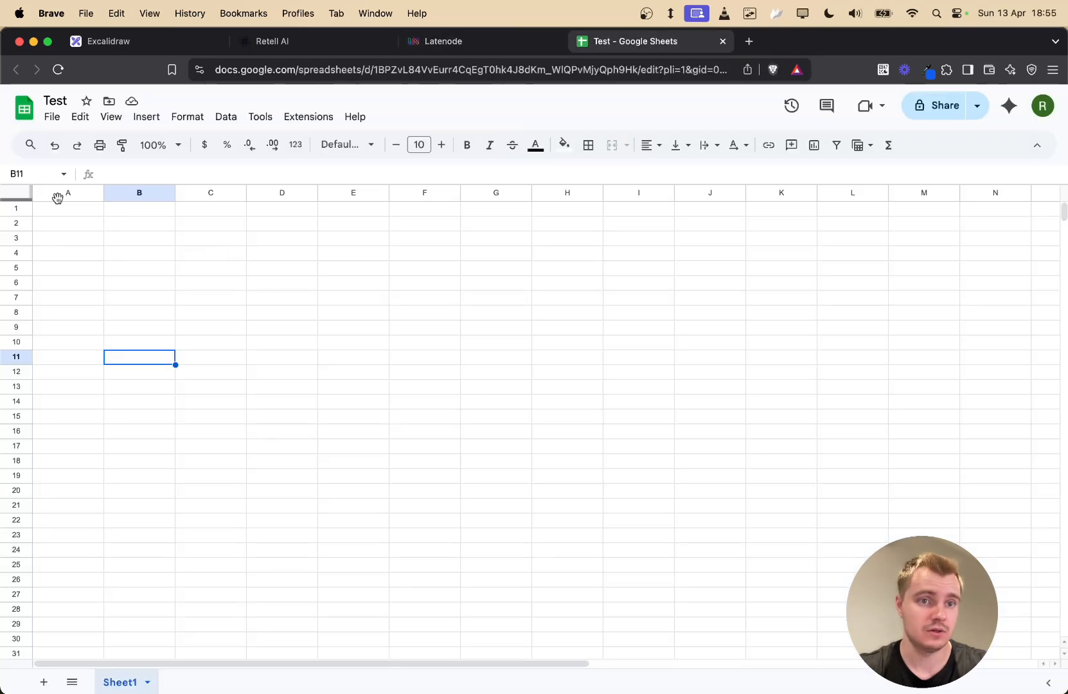
click(52, 207)
text(Name)
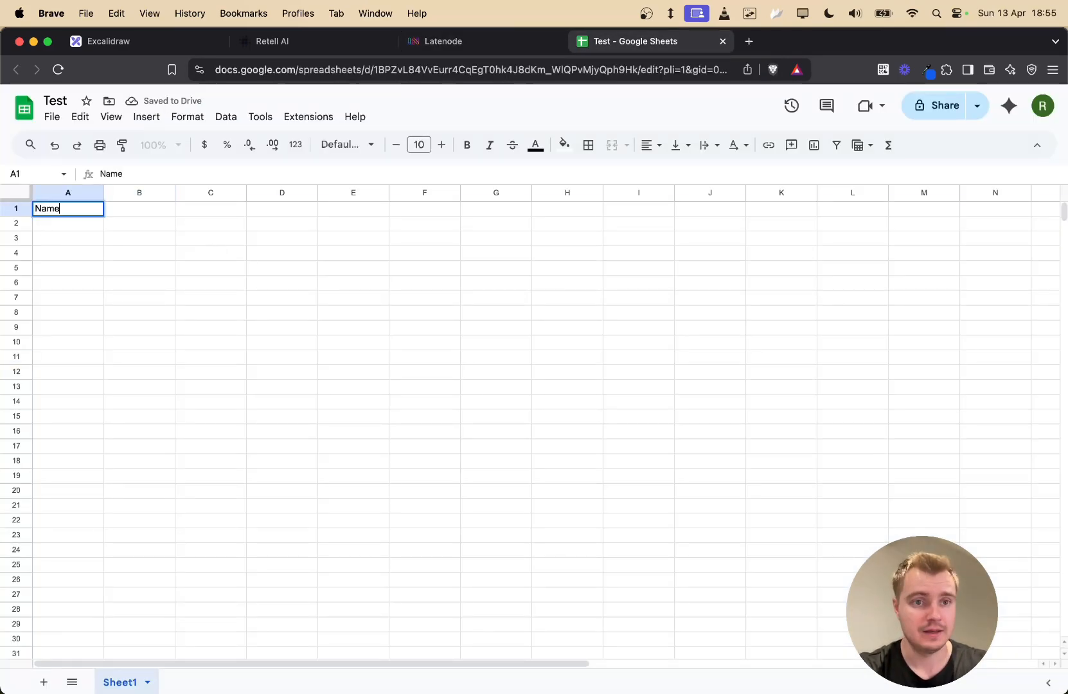
key(Tab)
text(Email)
key(Tab)
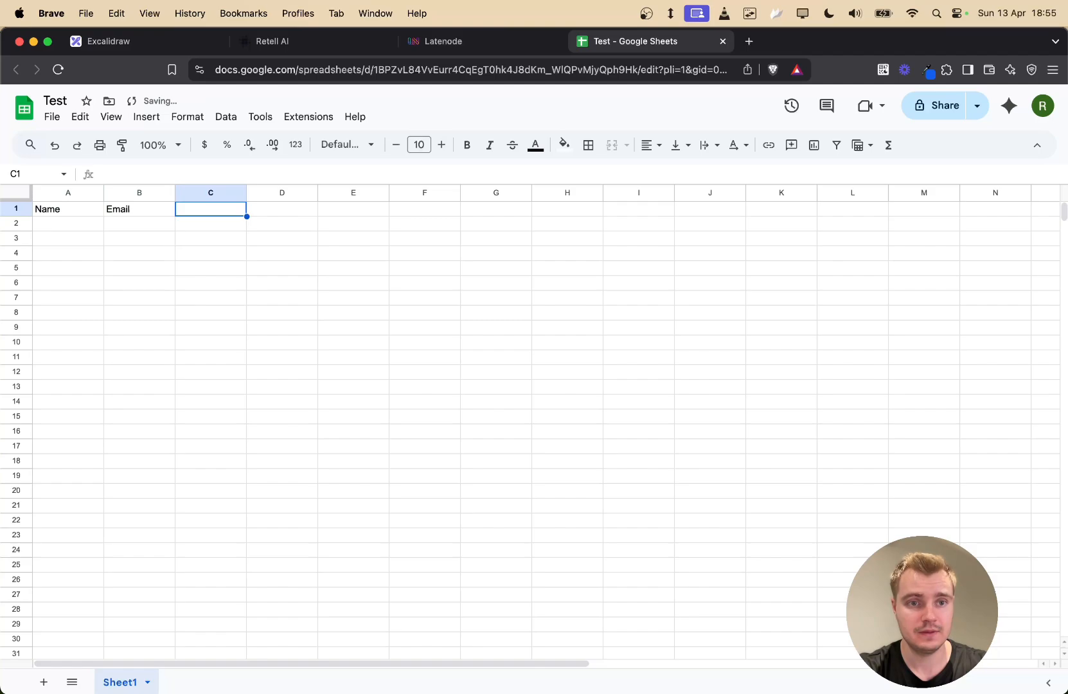
text(Note)
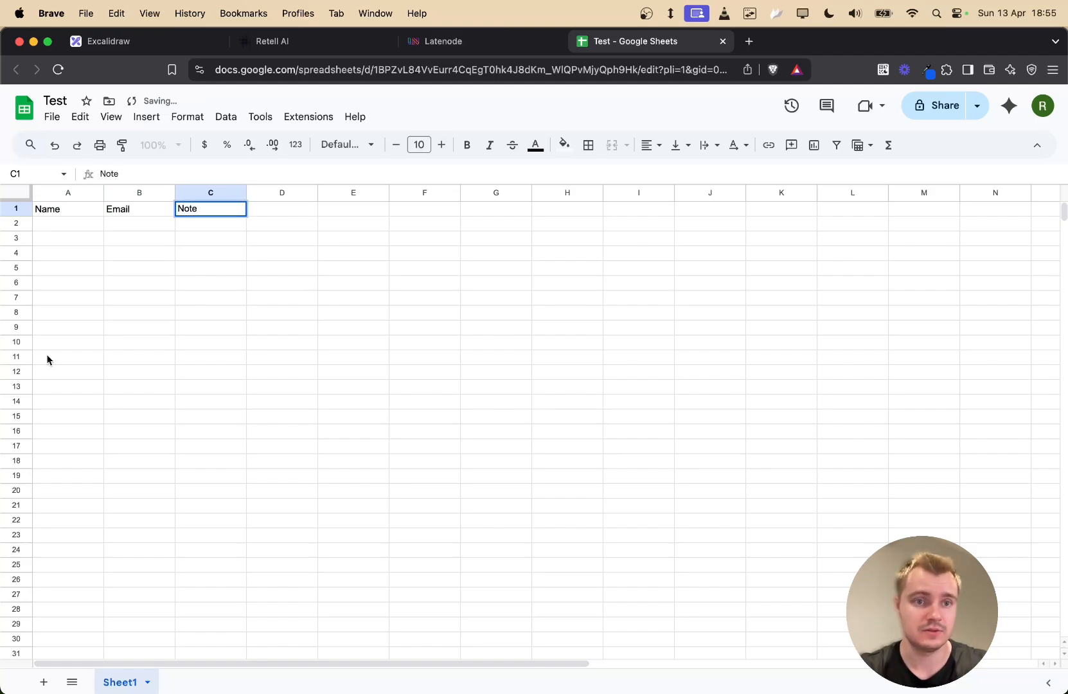
click(112, 343)
- Make header row 1 bold
click(24, 207)
click(282, 237)
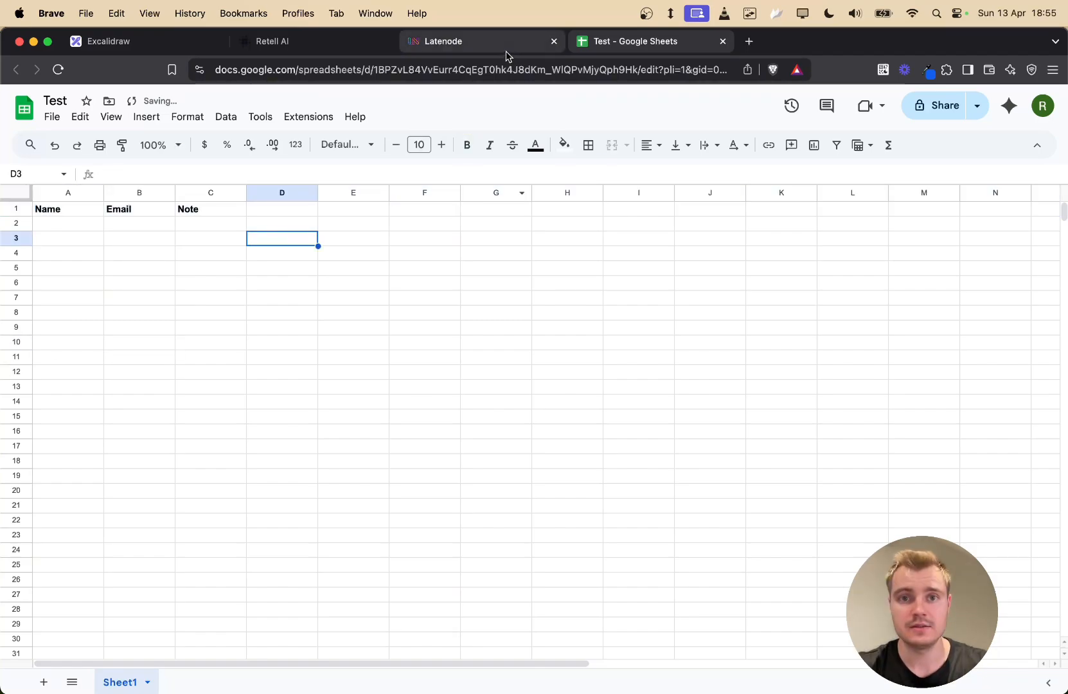
click(505, 52)
- Add a Google Sheets 'Add Single Row' action after the webhook trigger and open its settings
click(514, 442)
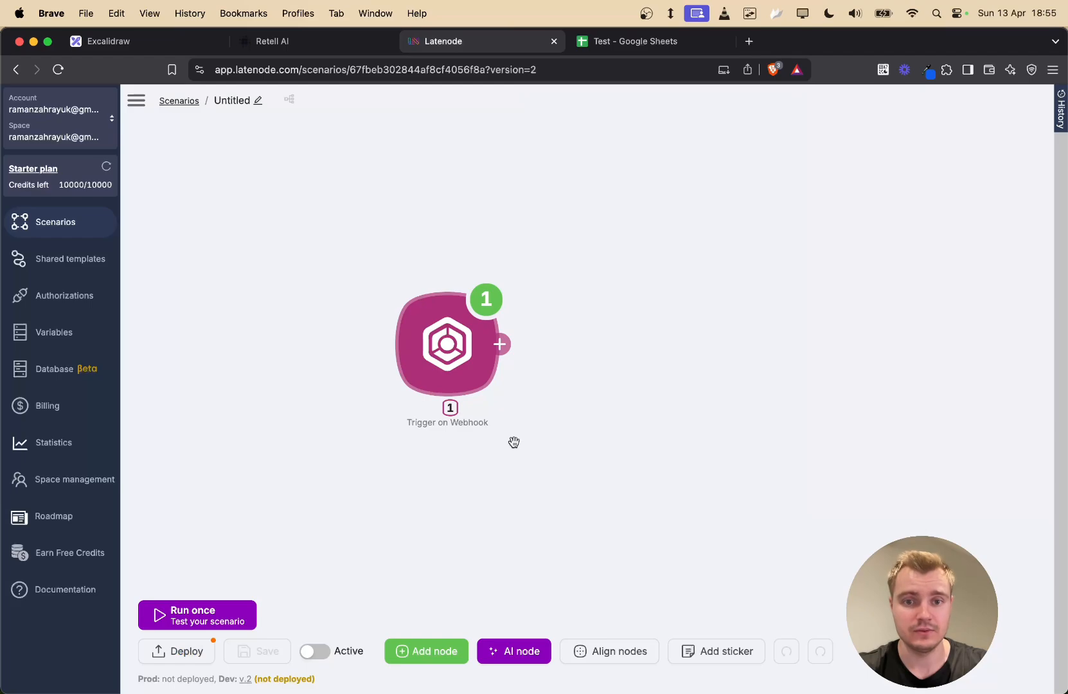
click(500, 344)
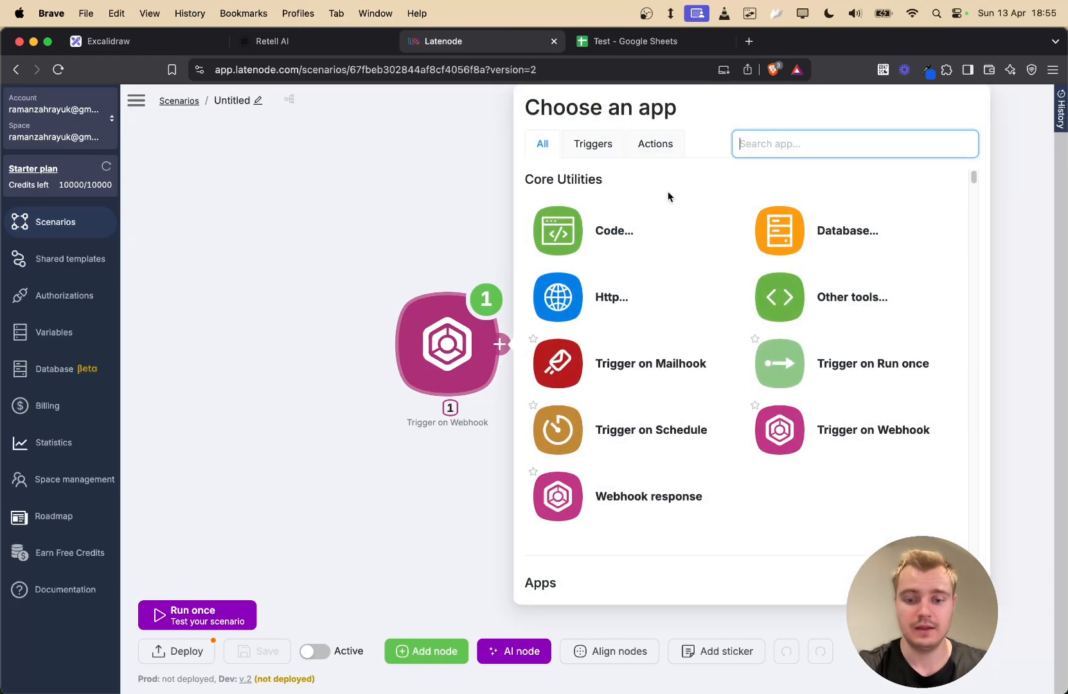
text(google sheet)
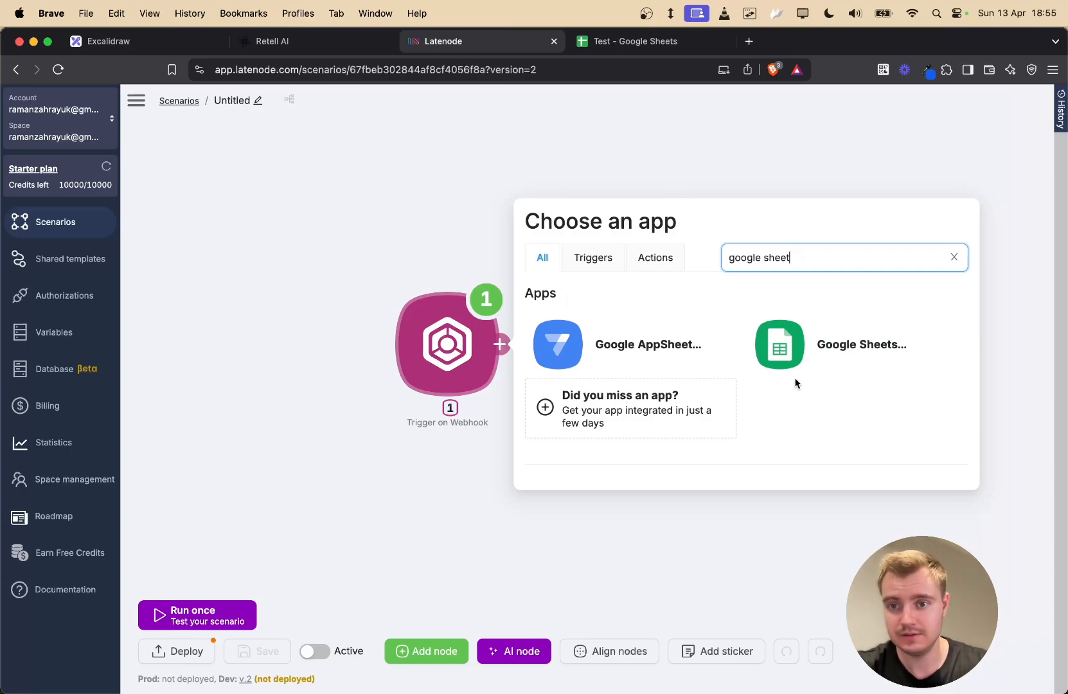
click(819, 347)
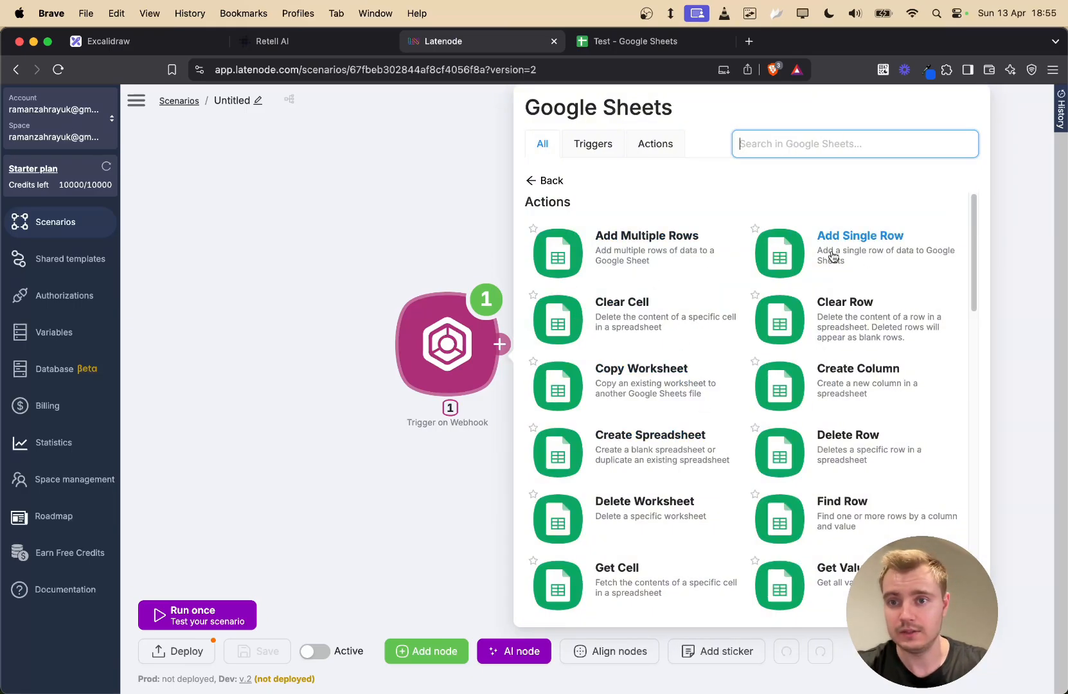
click(892, 239)
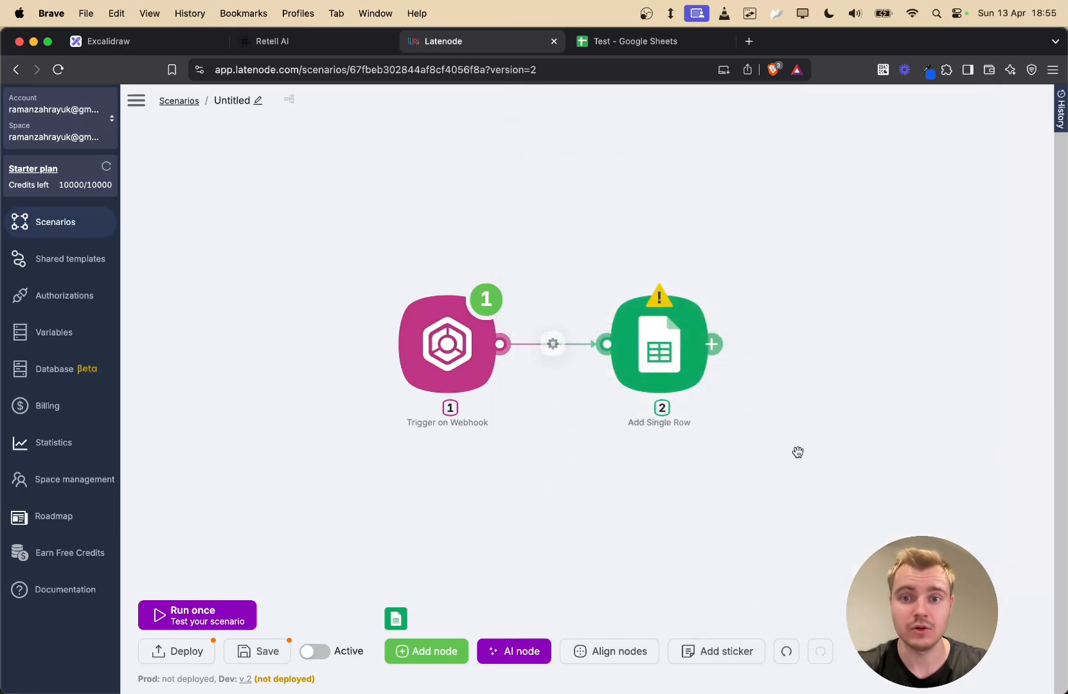
click(662, 325)
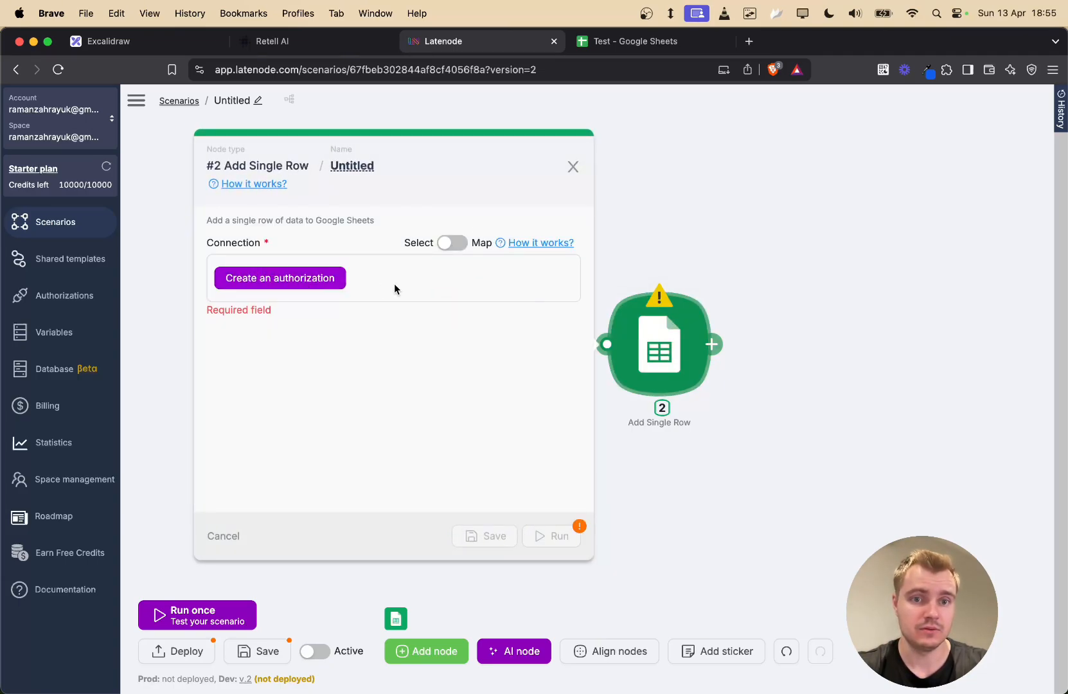
- Create a new Google Sheets Oauth 2.0 authorization, signing into the Google account and granting Latenode access
click(268, 284)
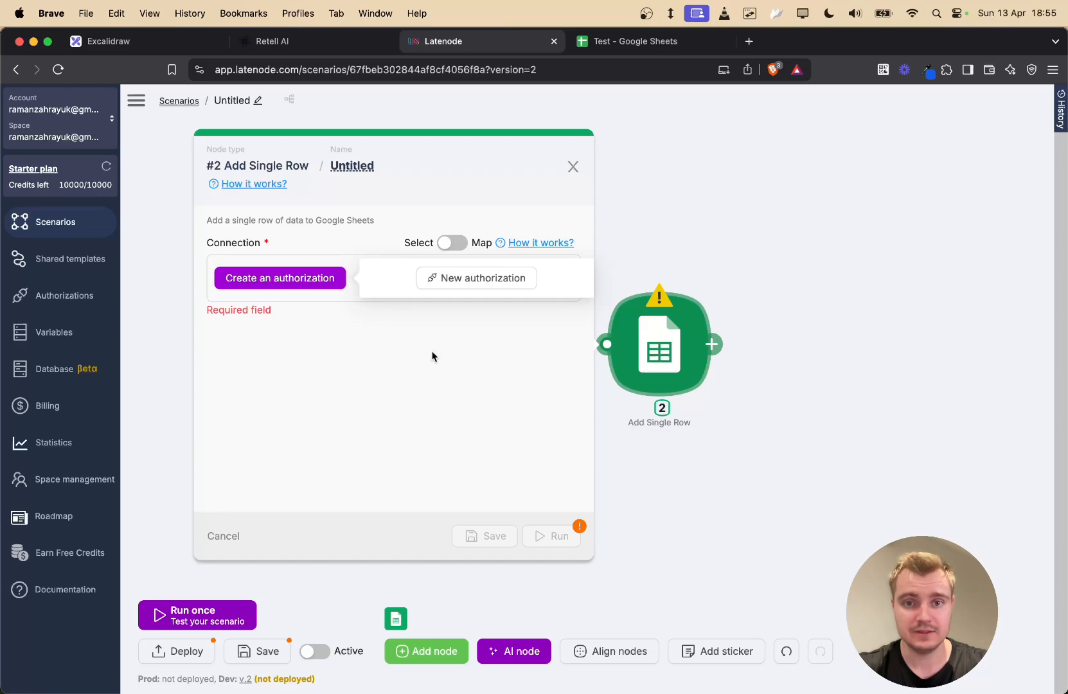
click(472, 278)
click(654, 219)
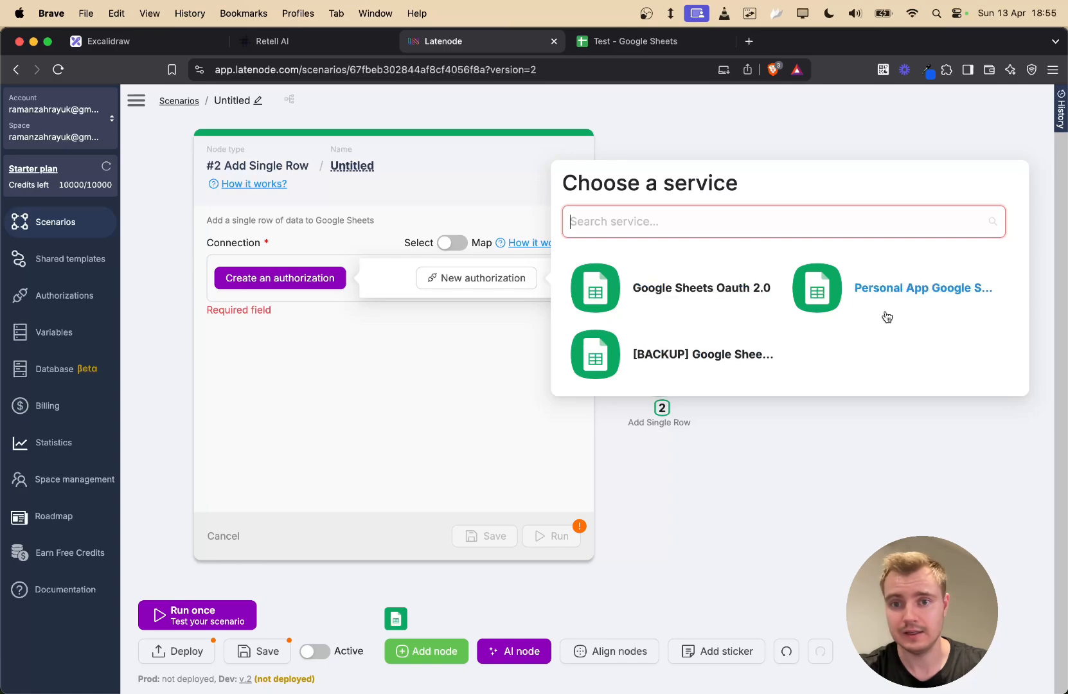
click(694, 291)
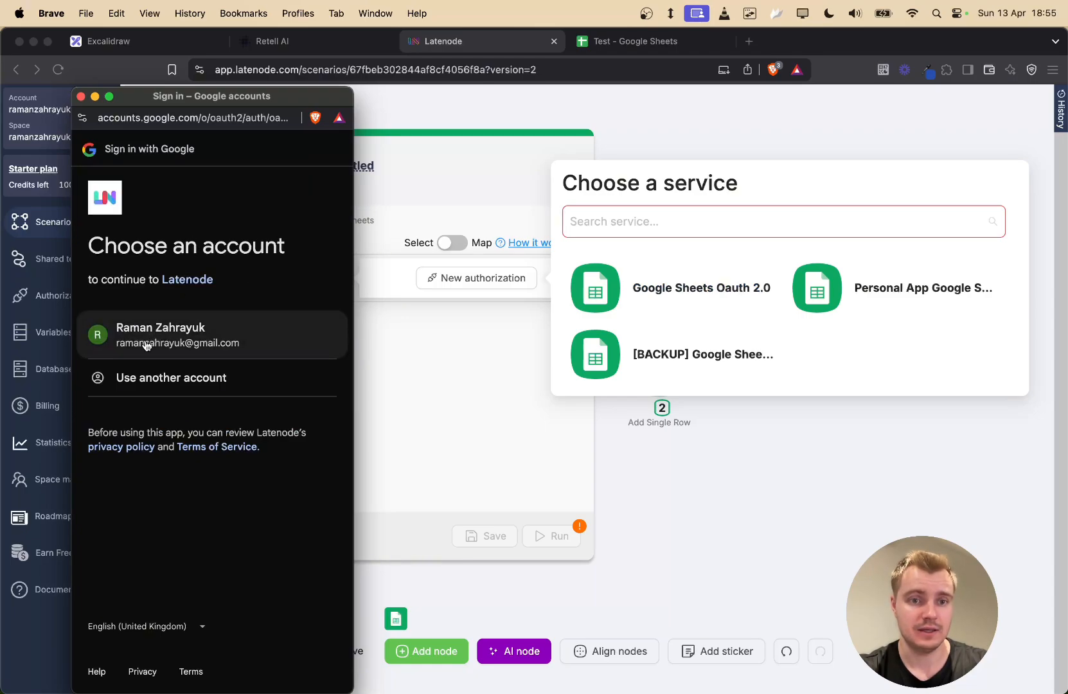
click(174, 345)
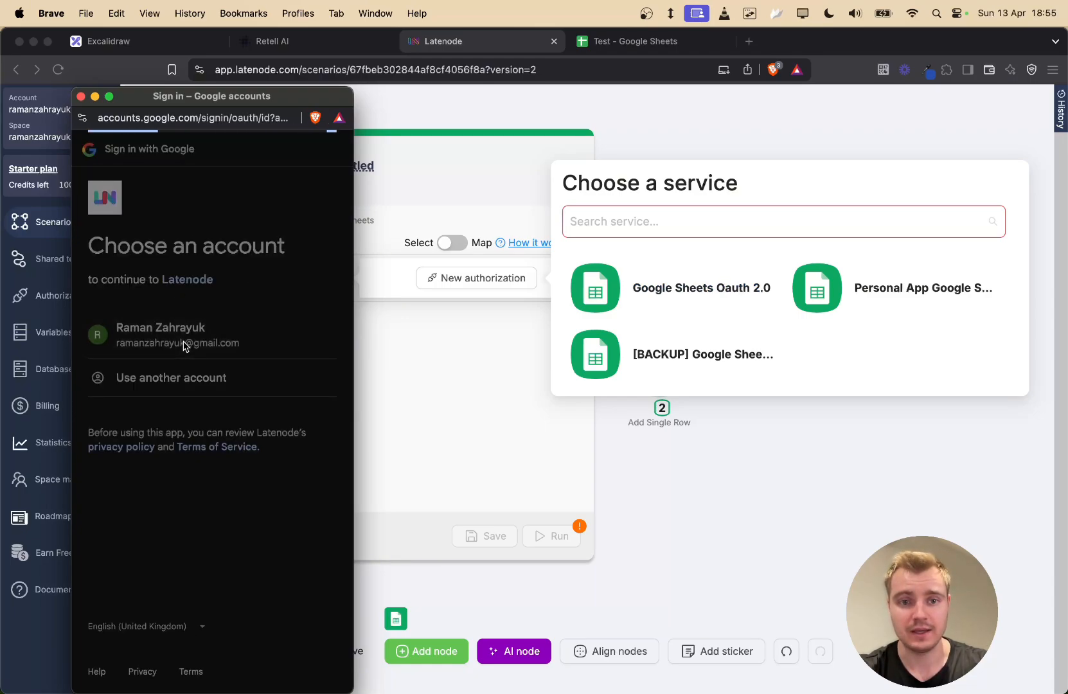
click(253, 450)
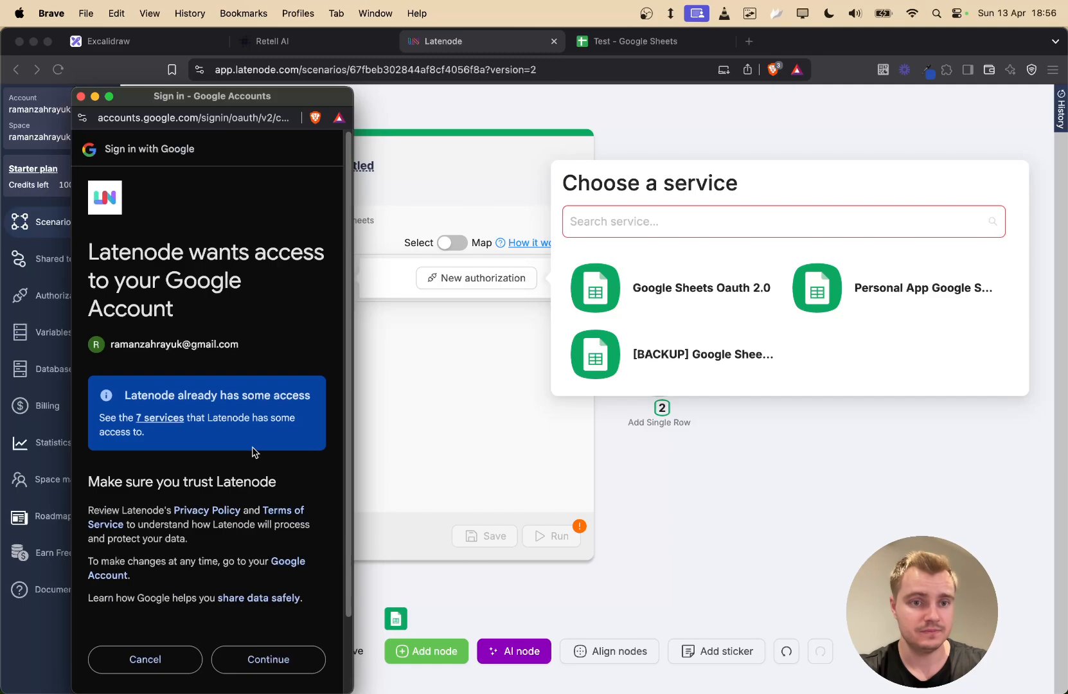
scroll(249, 507, down, 3)
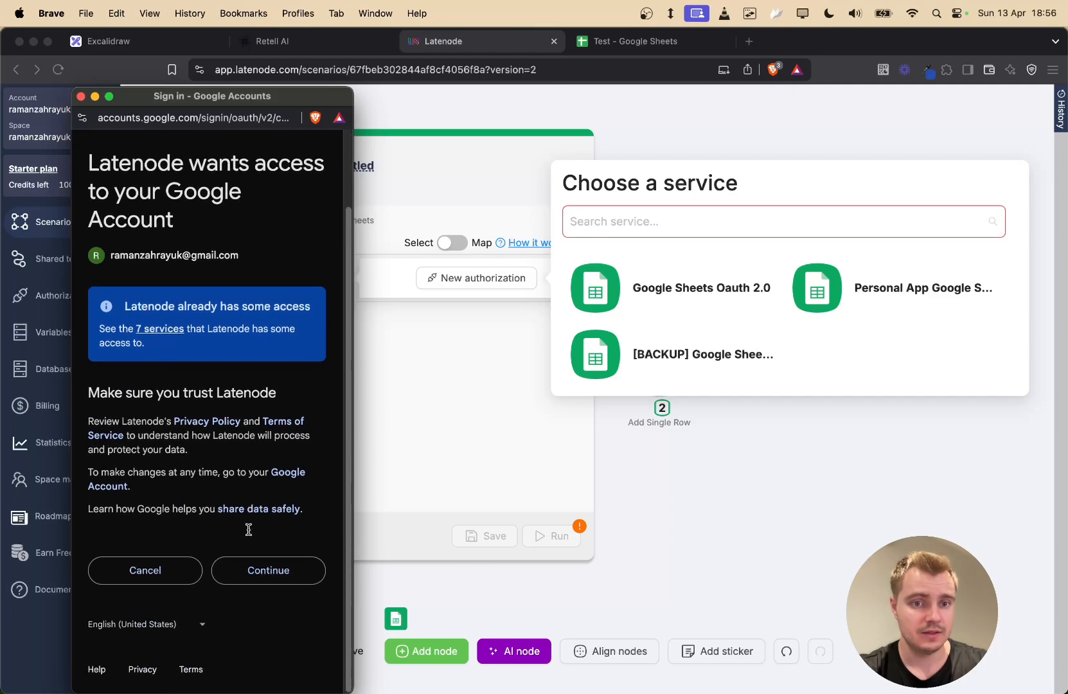
click(288, 585)
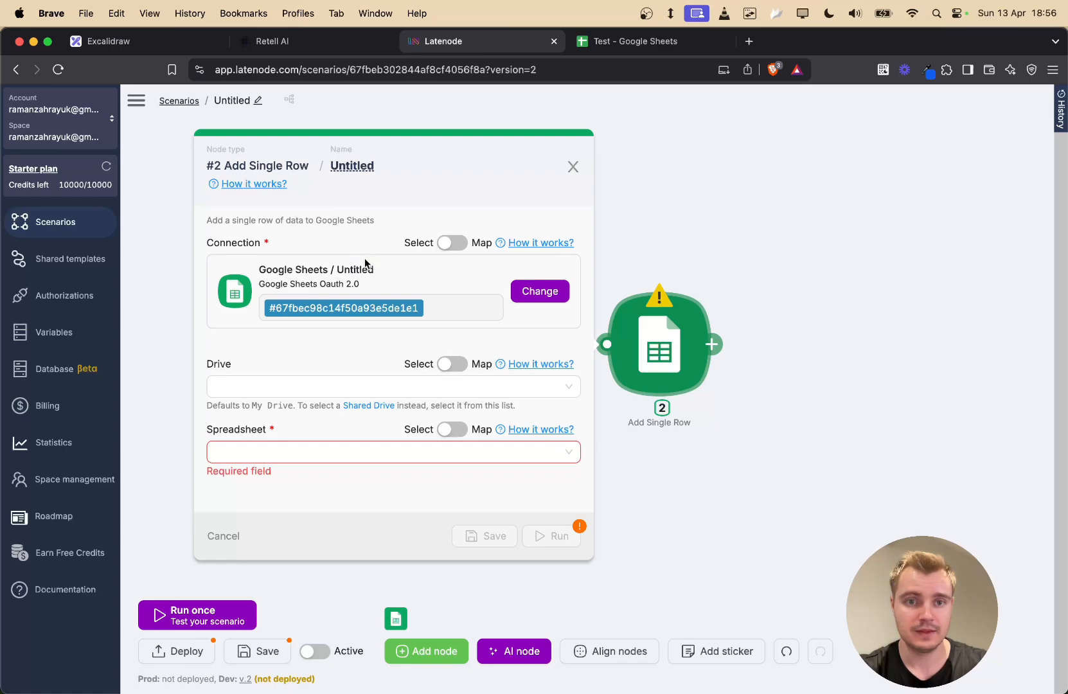
- Keep the existing Google Sheets connection and choose My Drive as the drive
double_click(358, 269)
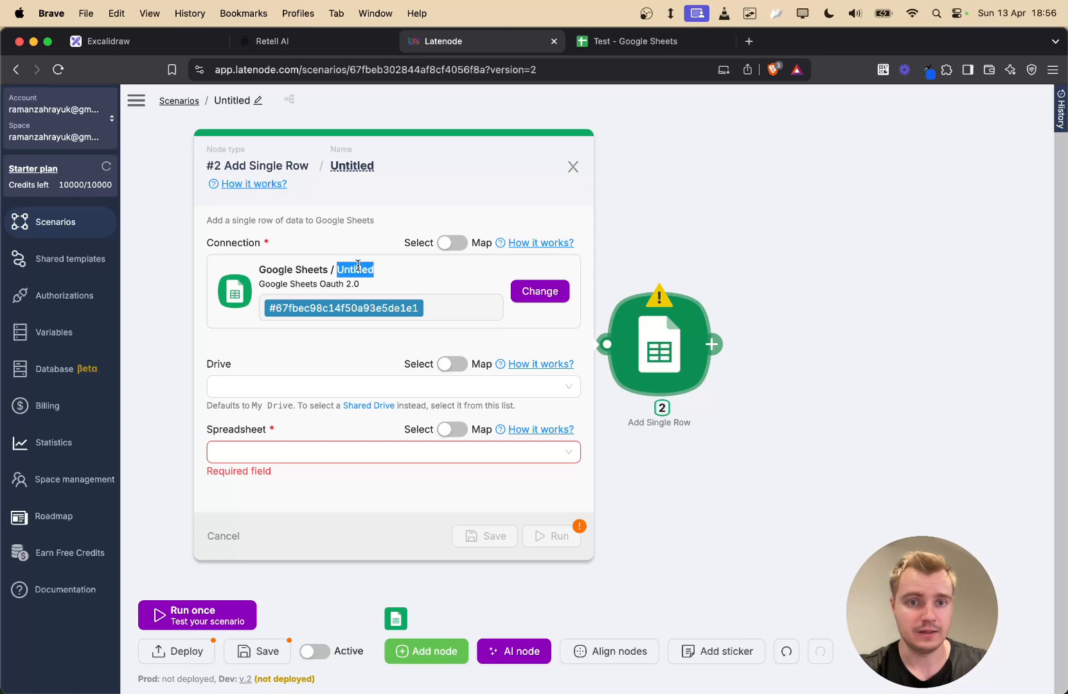
click(528, 291)
click(706, 264)
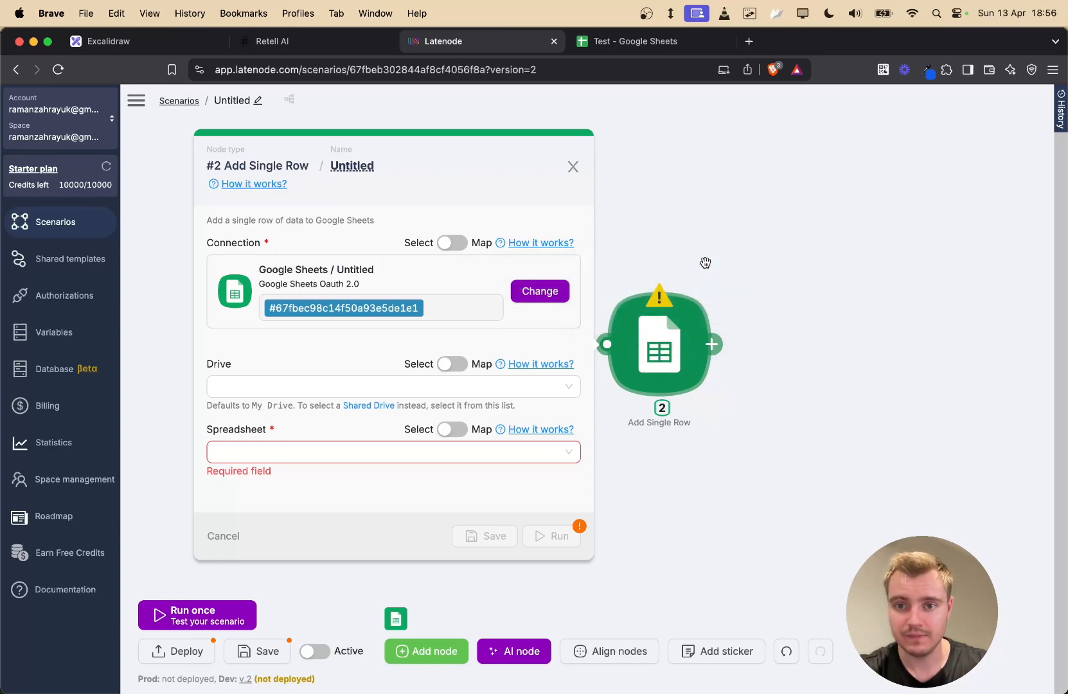
click(541, 289)
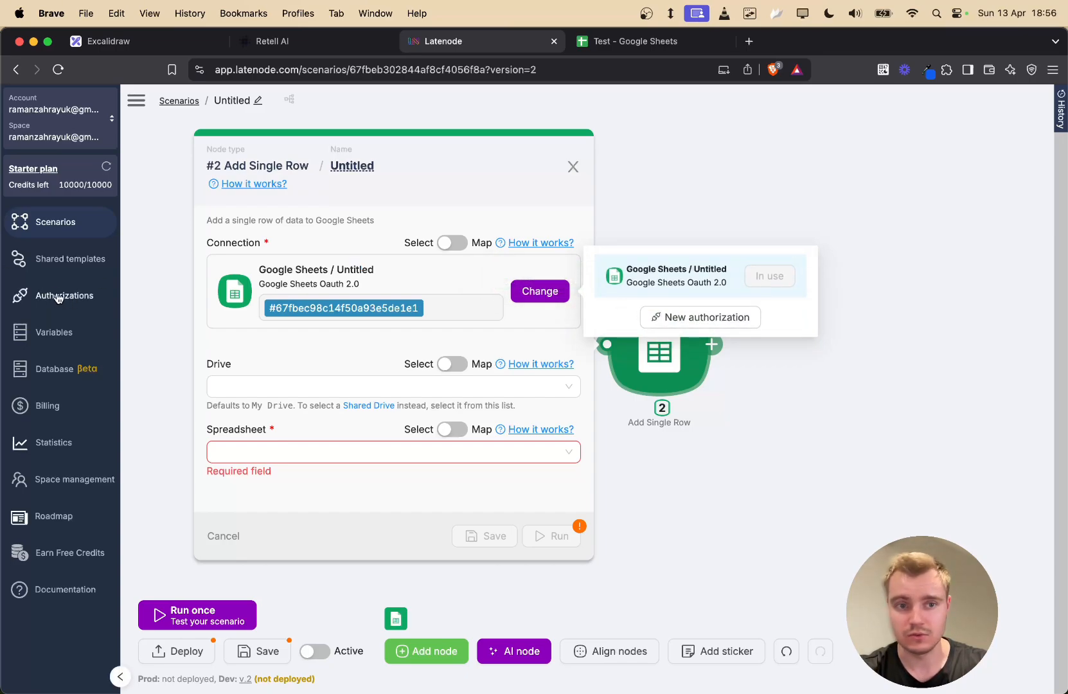
click(358, 270)
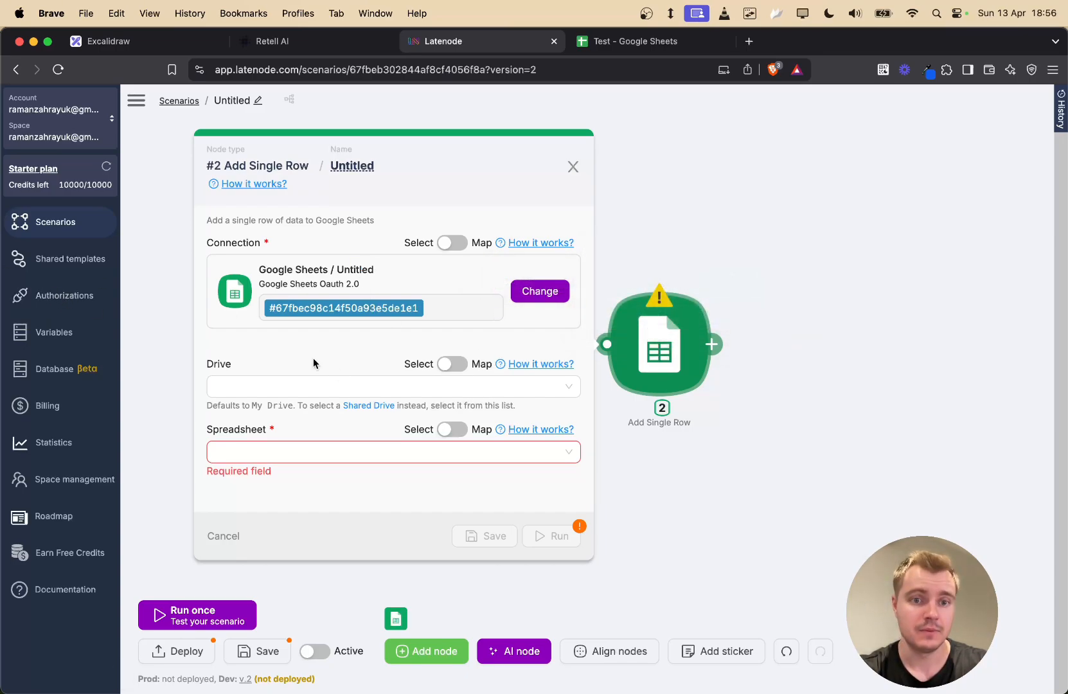
click(299, 384)
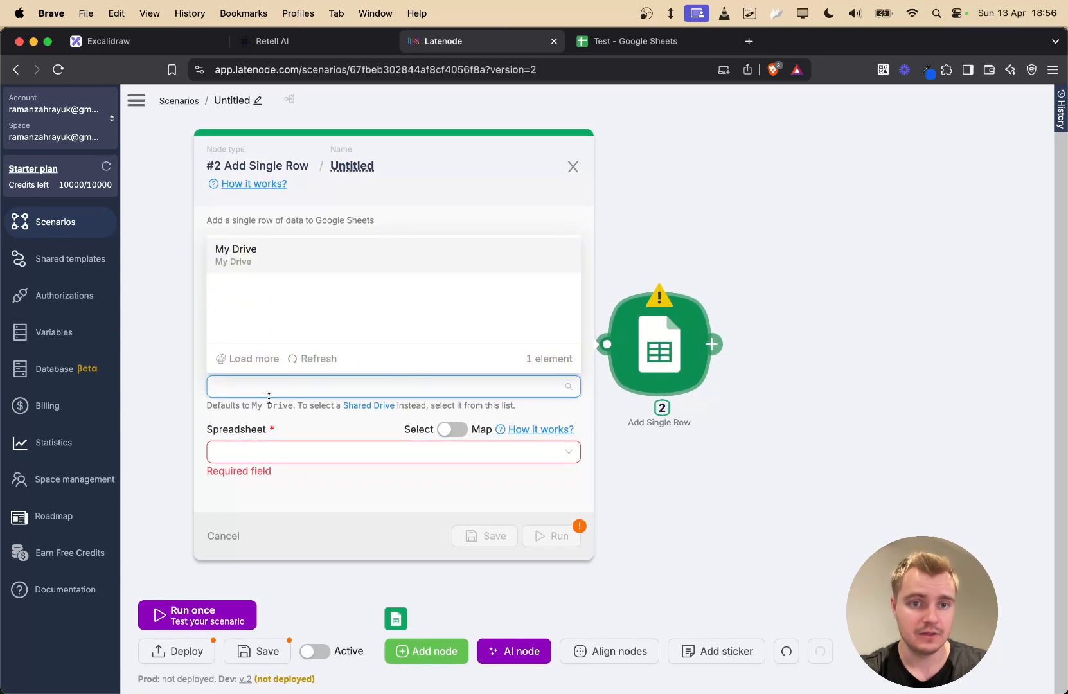
click(280, 254)
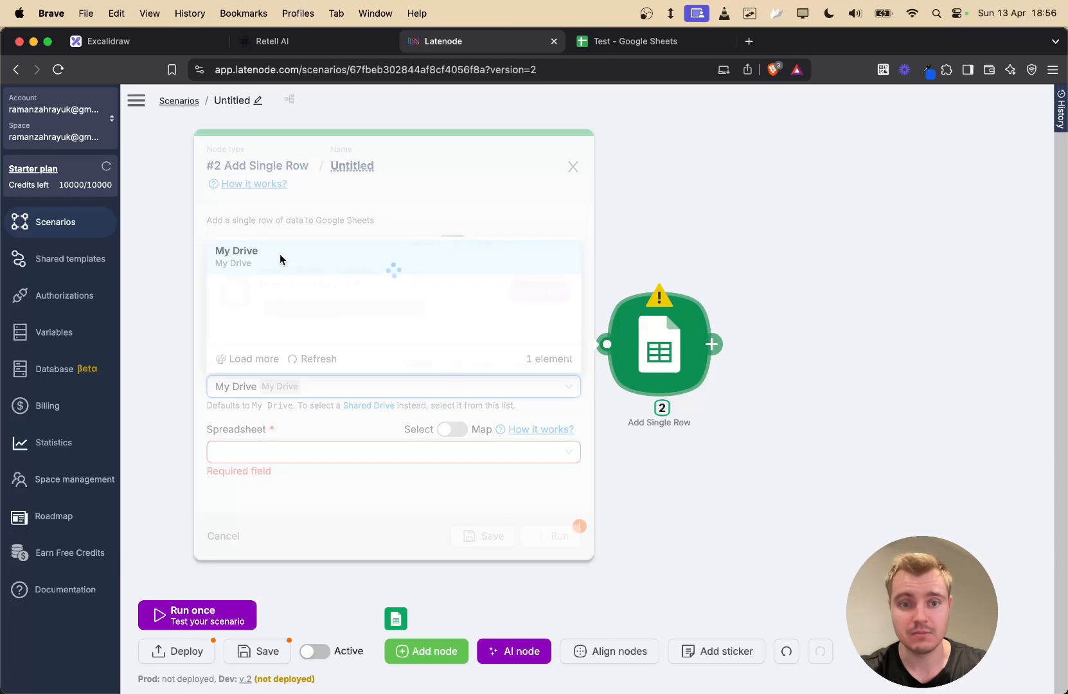
- Copy the Test spreadsheet's ID from its web address, paste it into the Spreadsheet field, then clear it
click(333, 451)
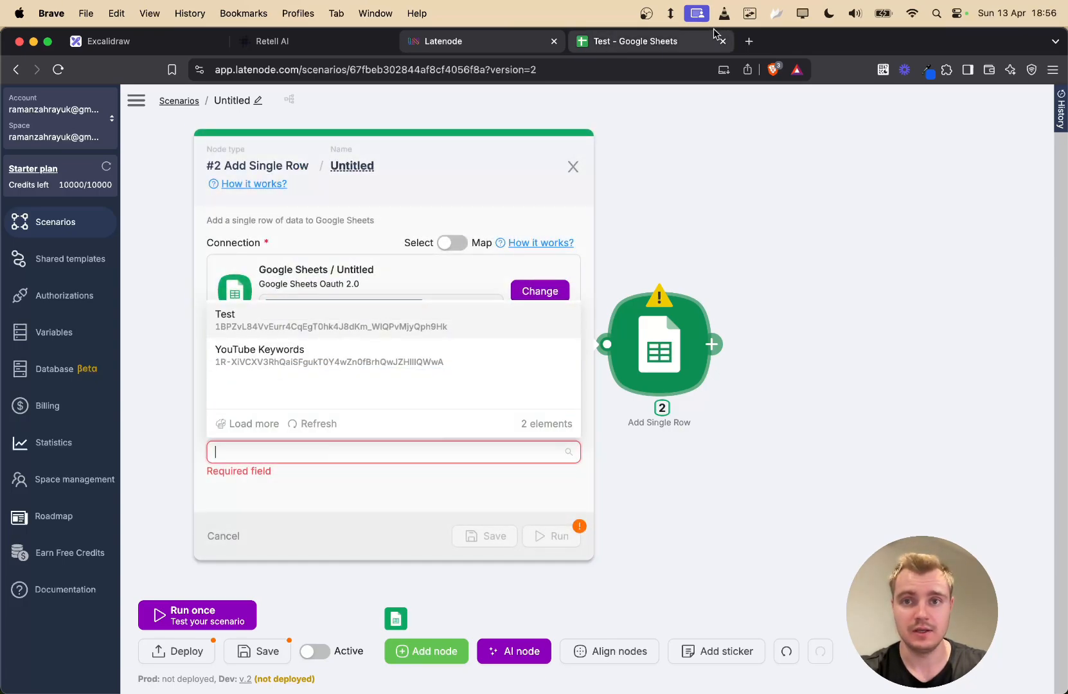
click(675, 43)
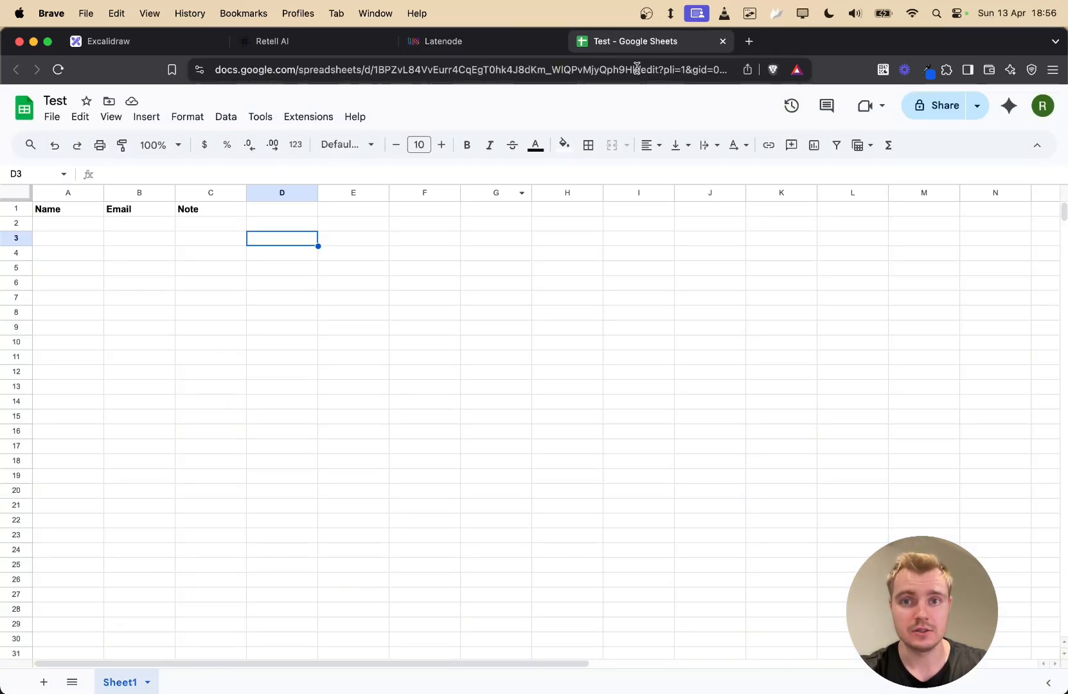
drag(637, 69, 375, 70)
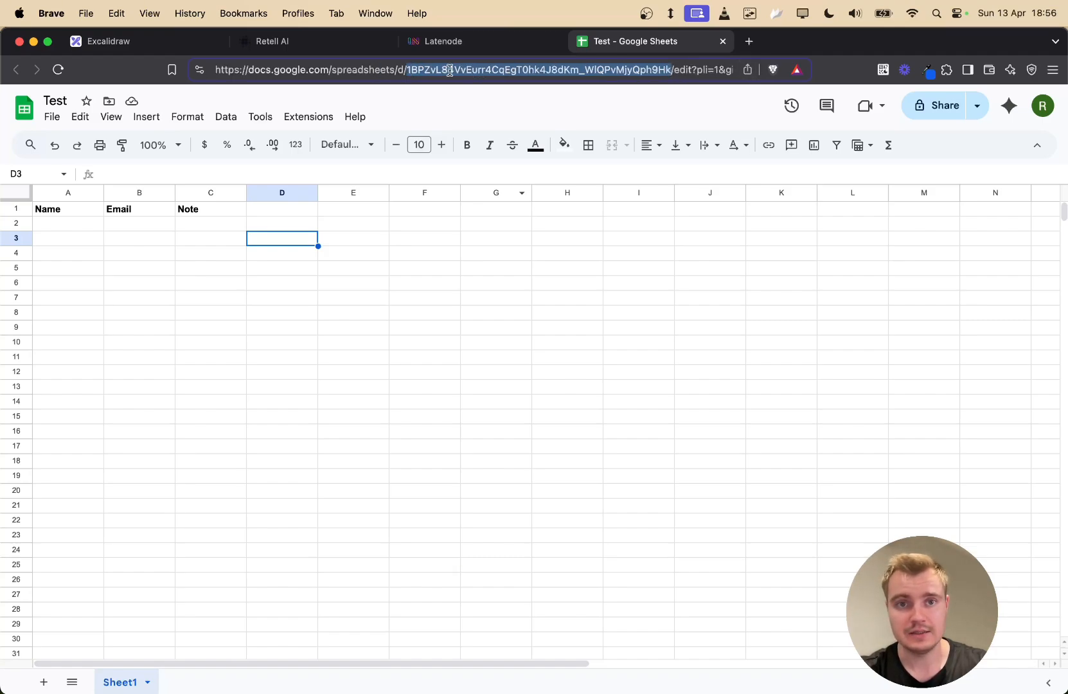
click(474, 46)
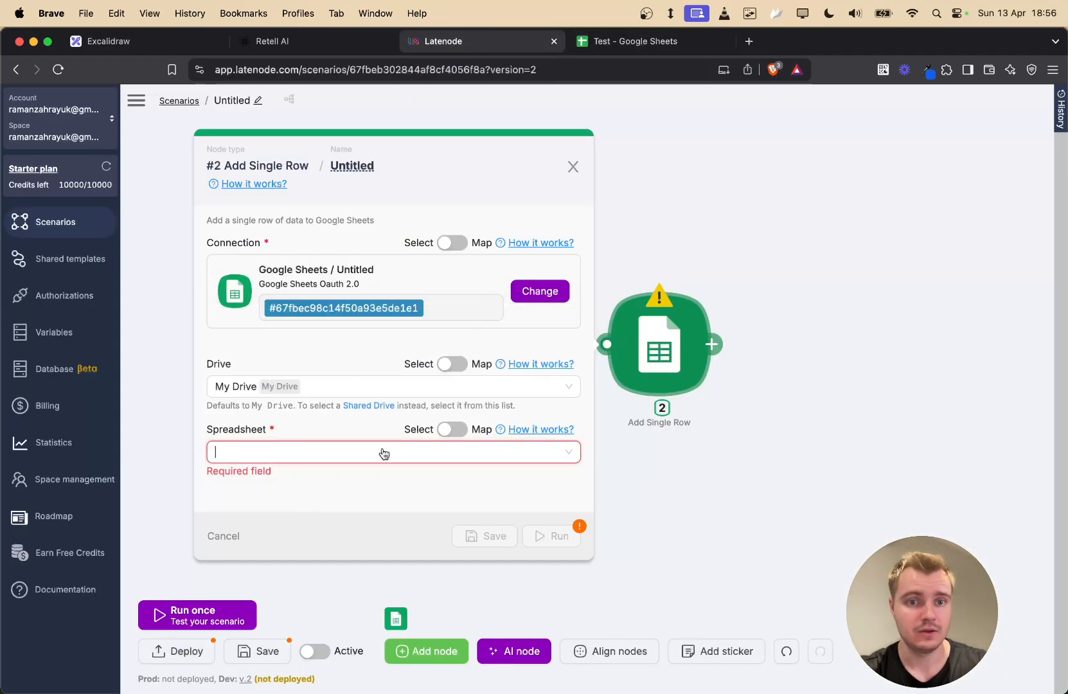
click(335, 446)
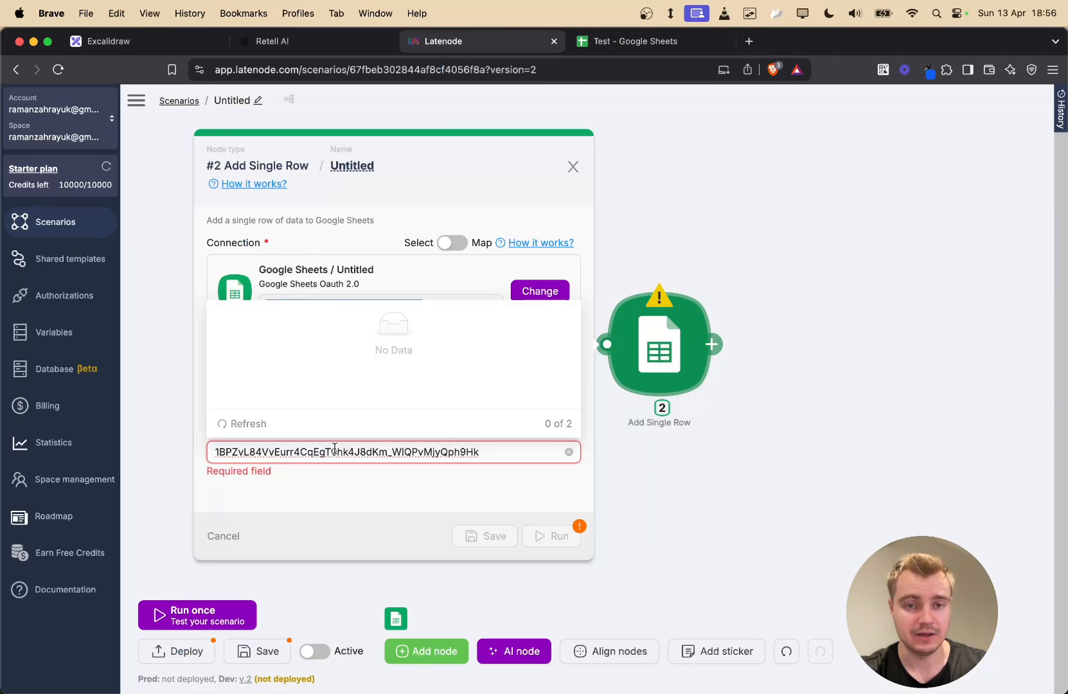
key(super+a)
click(526, 453)
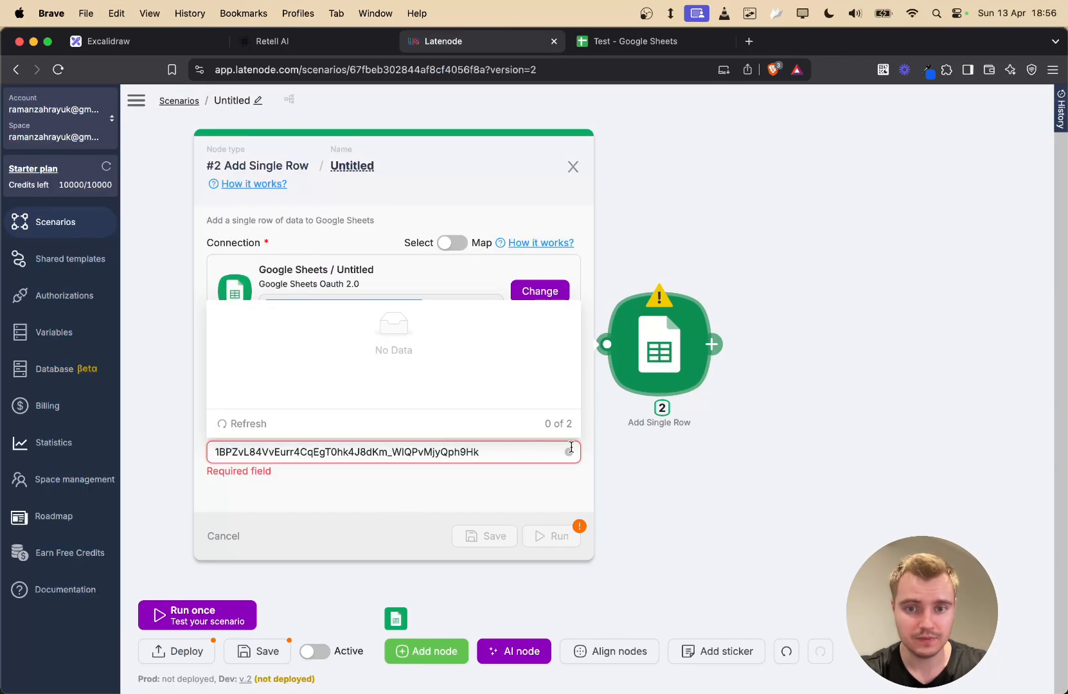
click(569, 451)
- Choose the Test spreadsheet from the Spreadsheet dropdown list
click(522, 454)
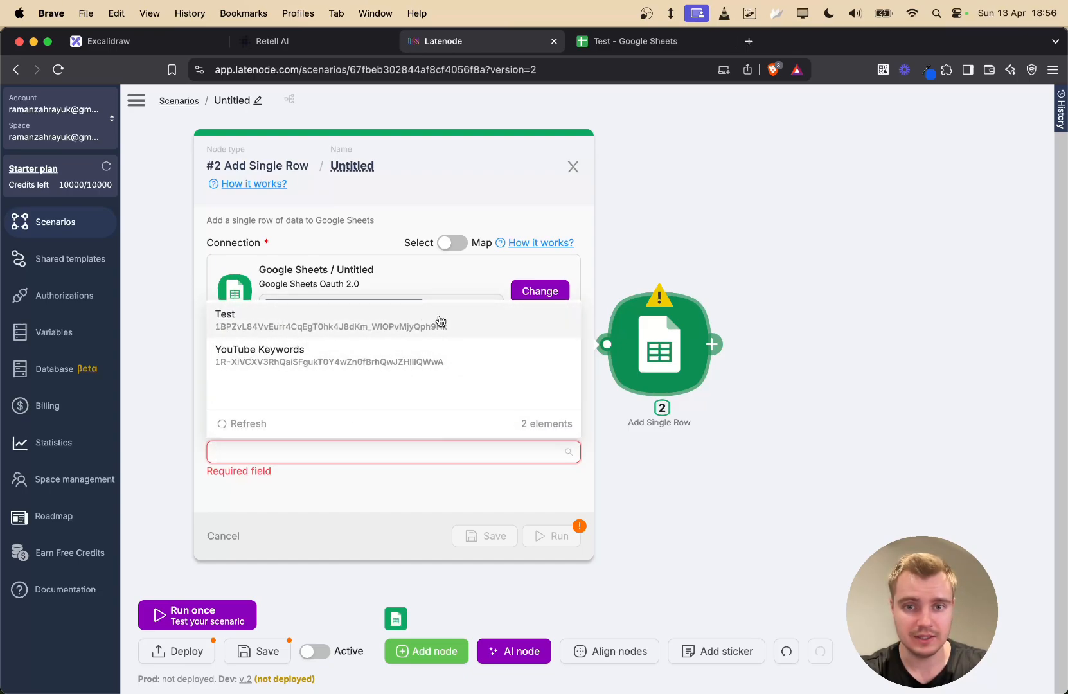
click(601, 43)
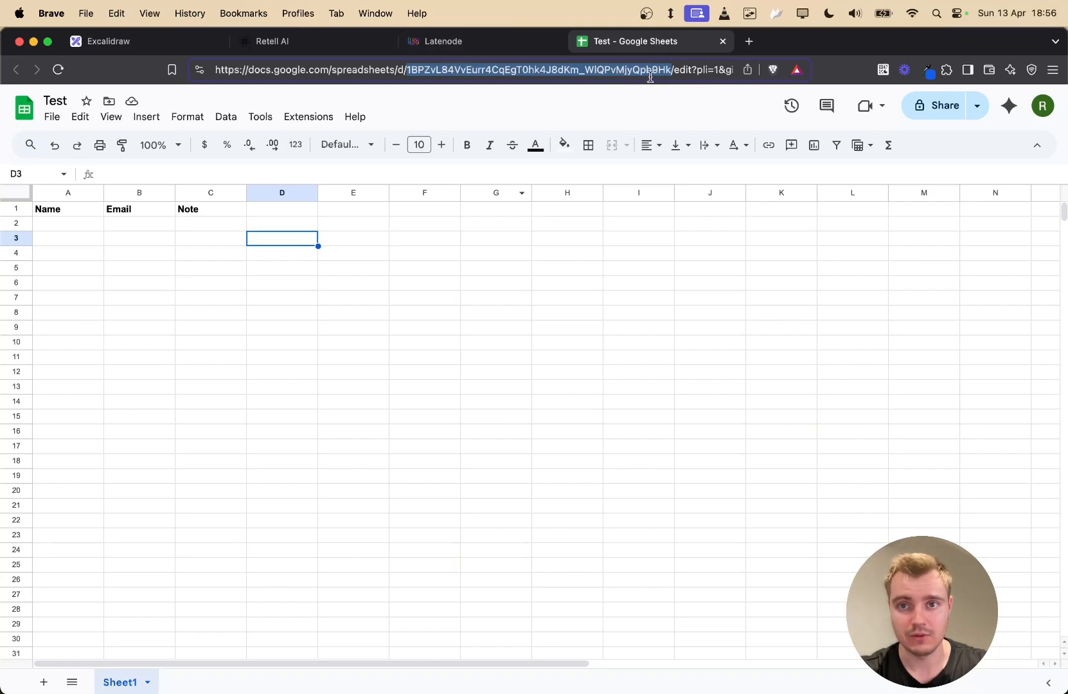
click(540, 43)
click(358, 448)
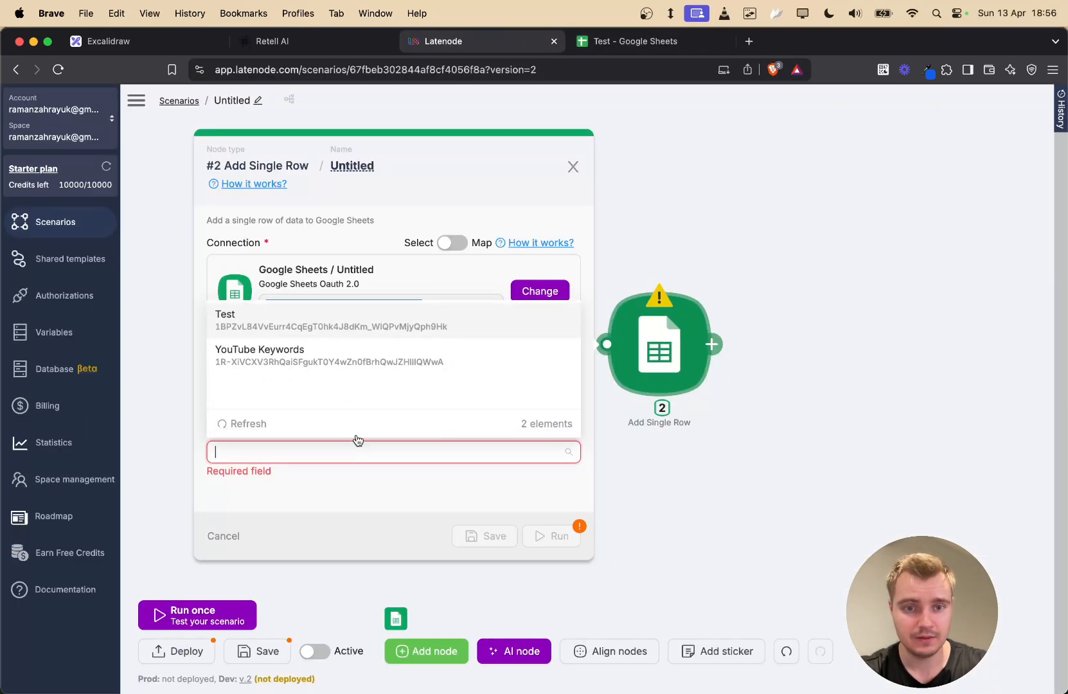
click(414, 327)
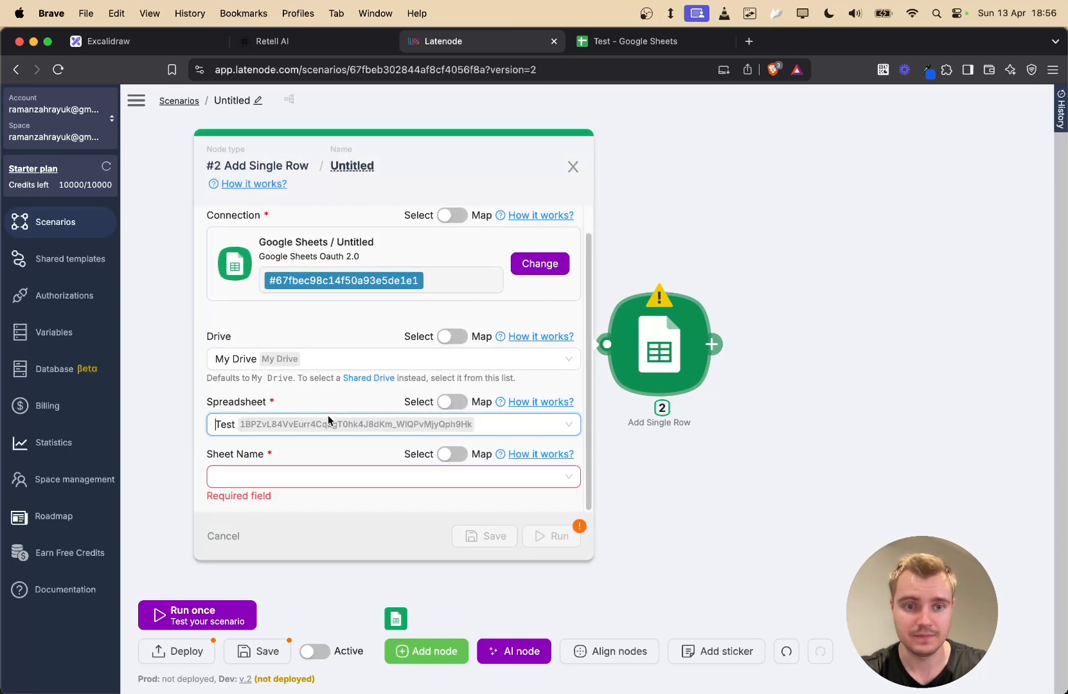
- Choose Sheet1 as the node's Sheet Name
click(353, 476)
click(621, 40)
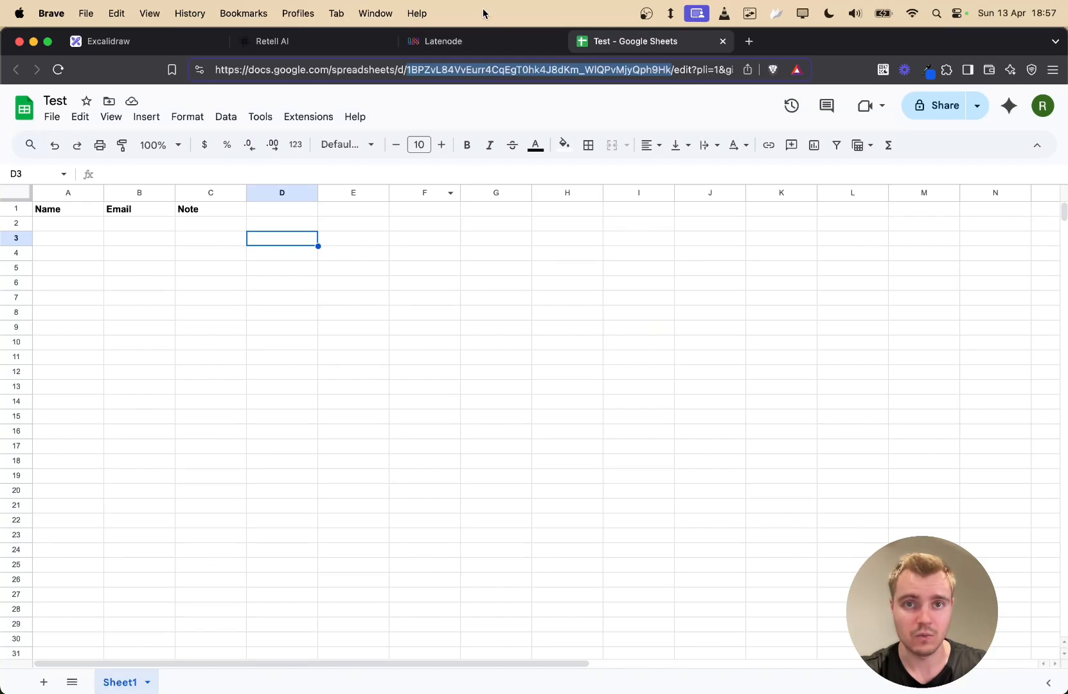
click(478, 37)
click(293, 477)
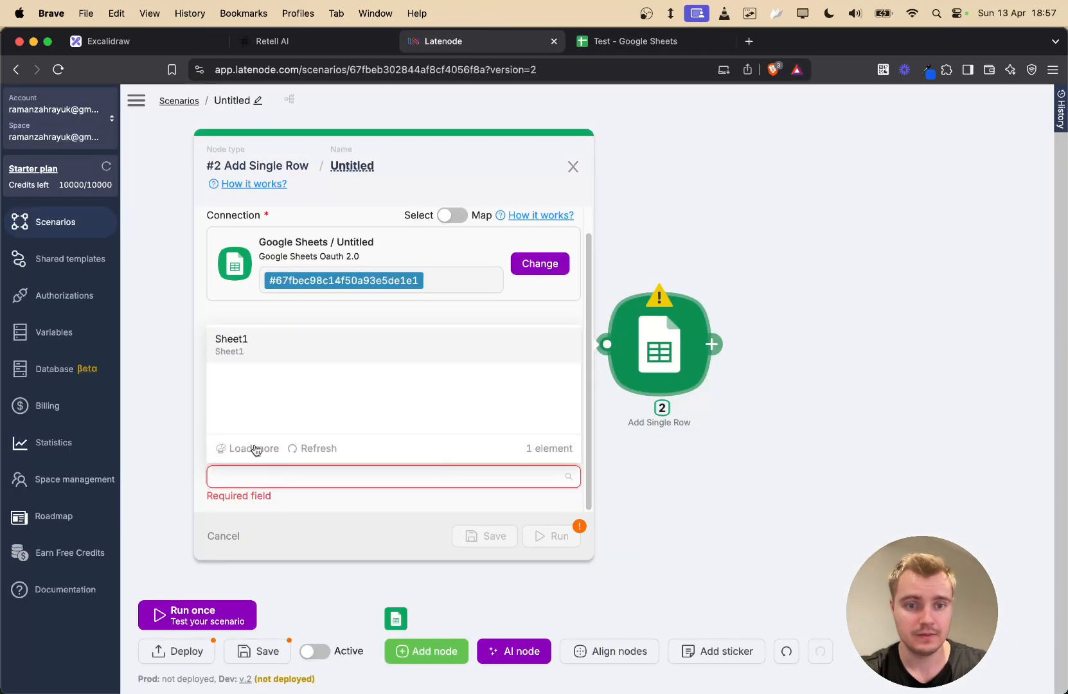
click(278, 346)
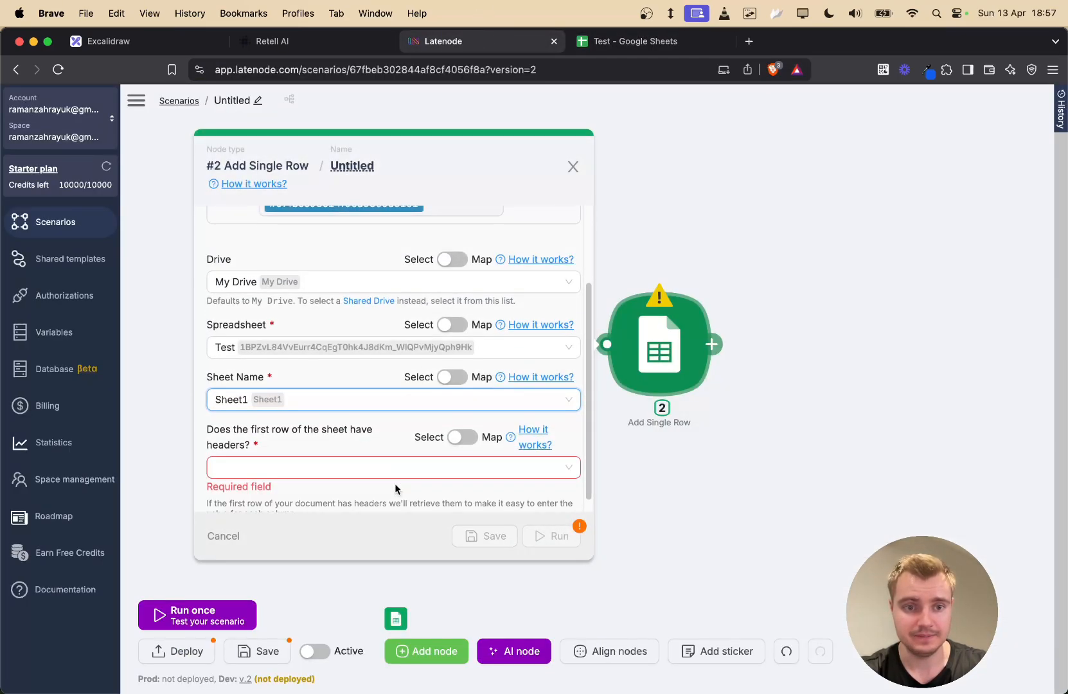
- Answer Yes to the first row holding headers, then close the node and save its changes
drag(214, 415, 345, 416)
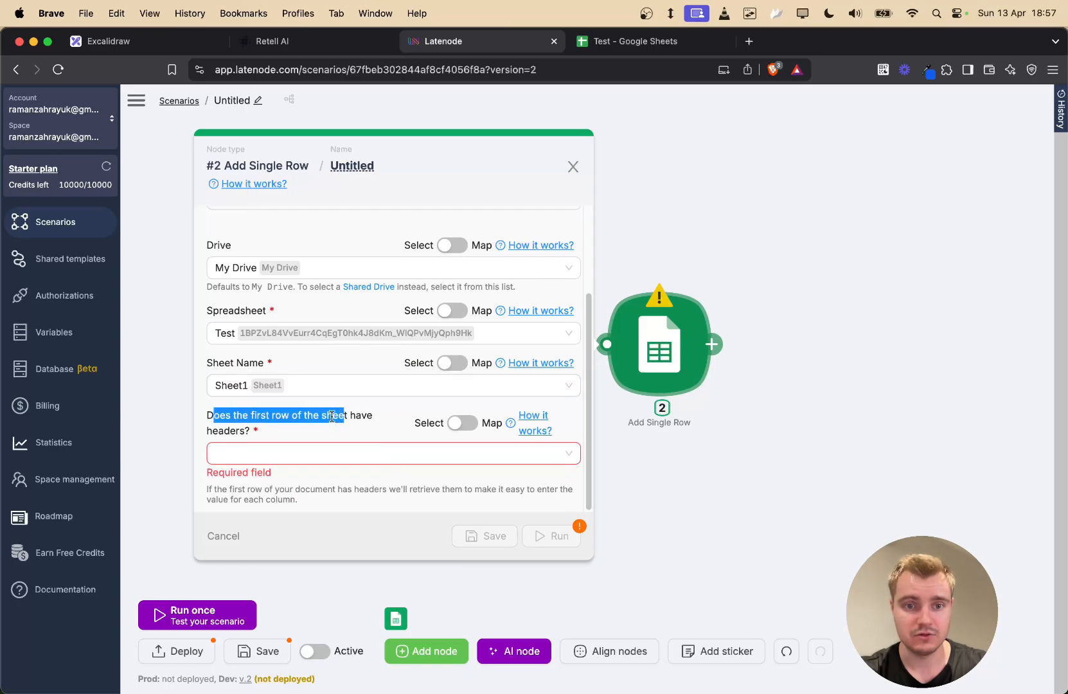
click(244, 452)
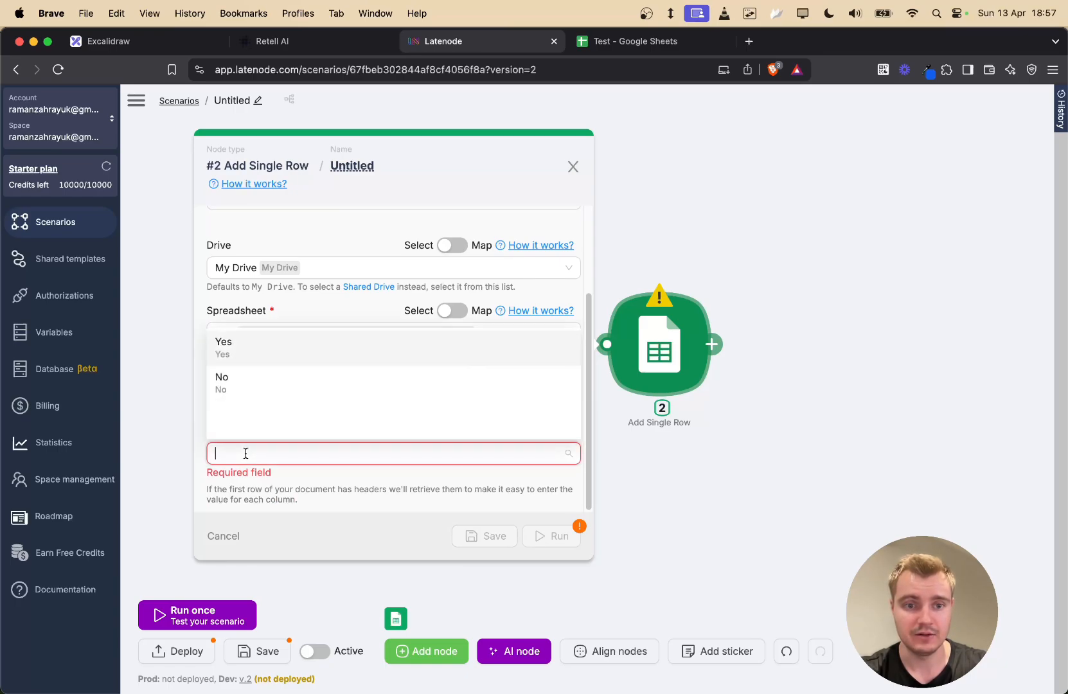
click(263, 357)
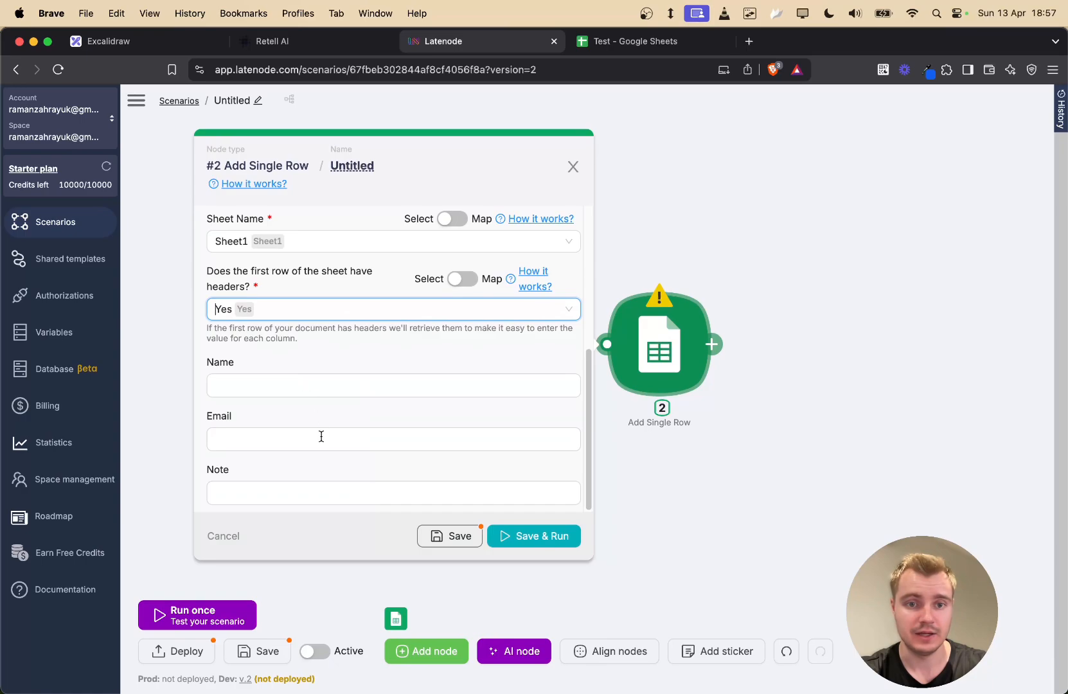
click(312, 384)
click(655, 259)
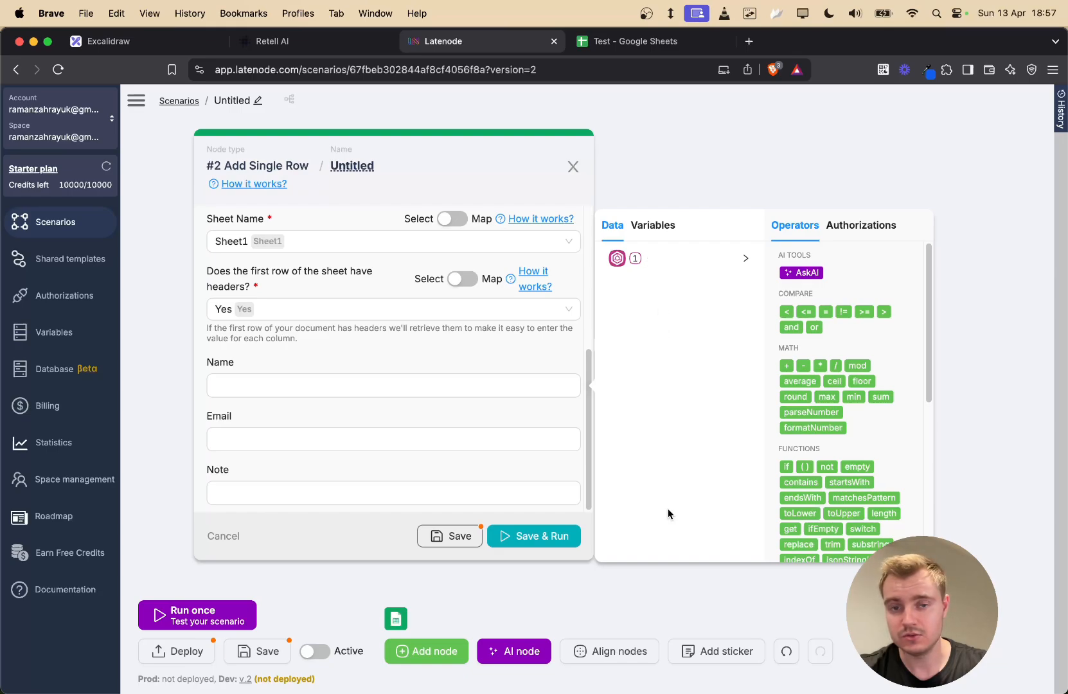
click(740, 151)
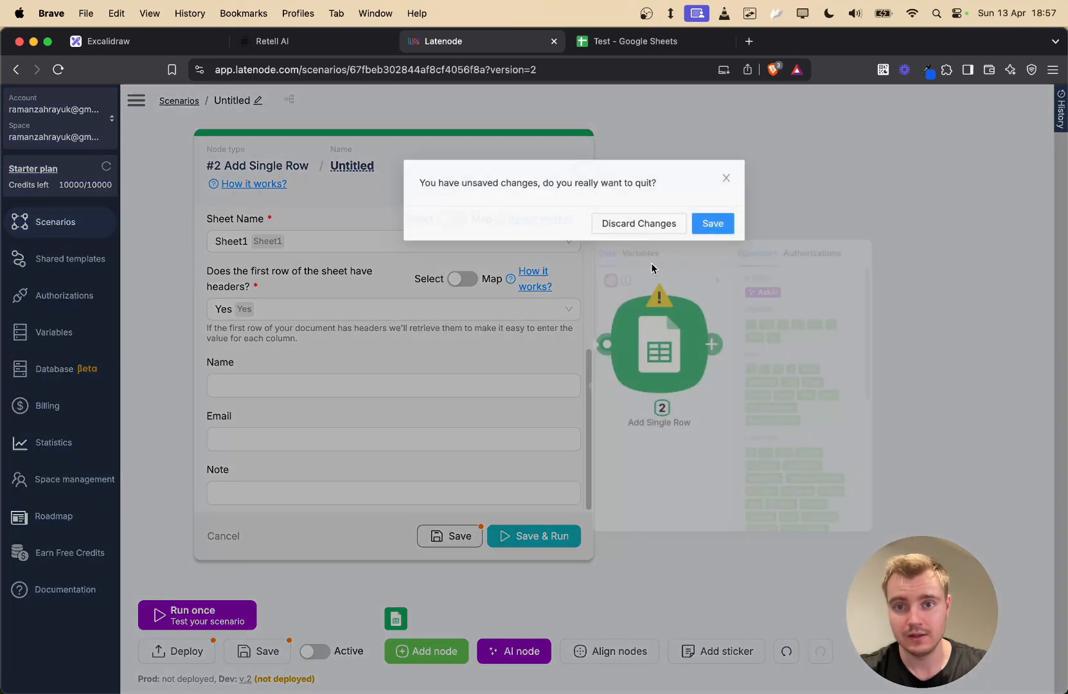
click(683, 224)
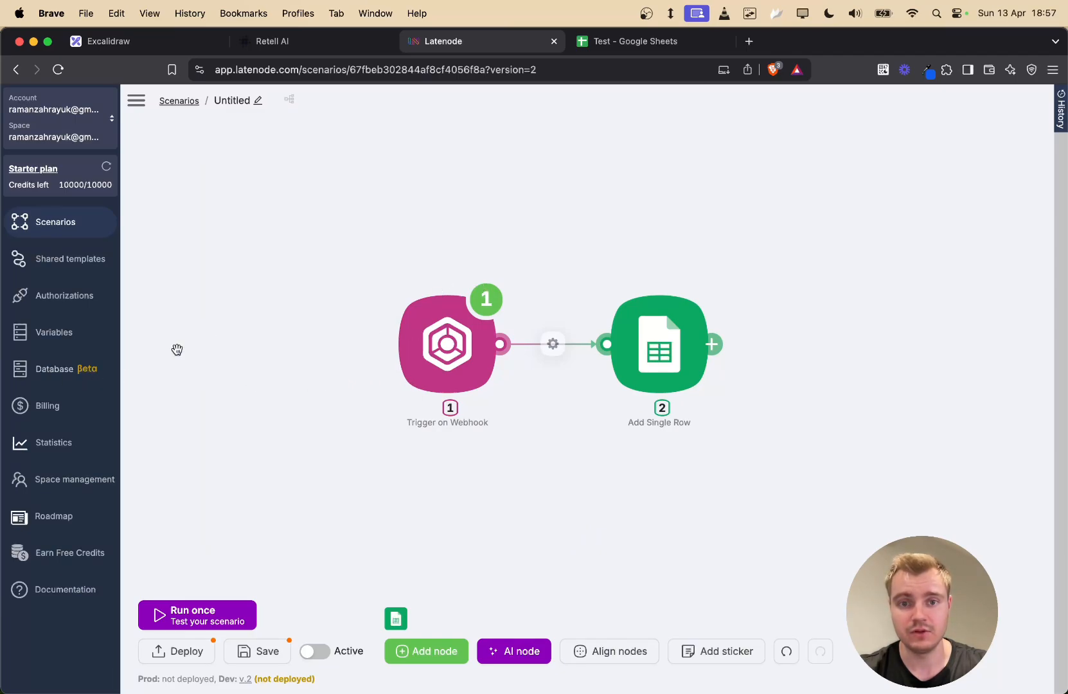
- Map $1.body.args.name, email and note into the Name, Email and Note columns
click(644, 347)
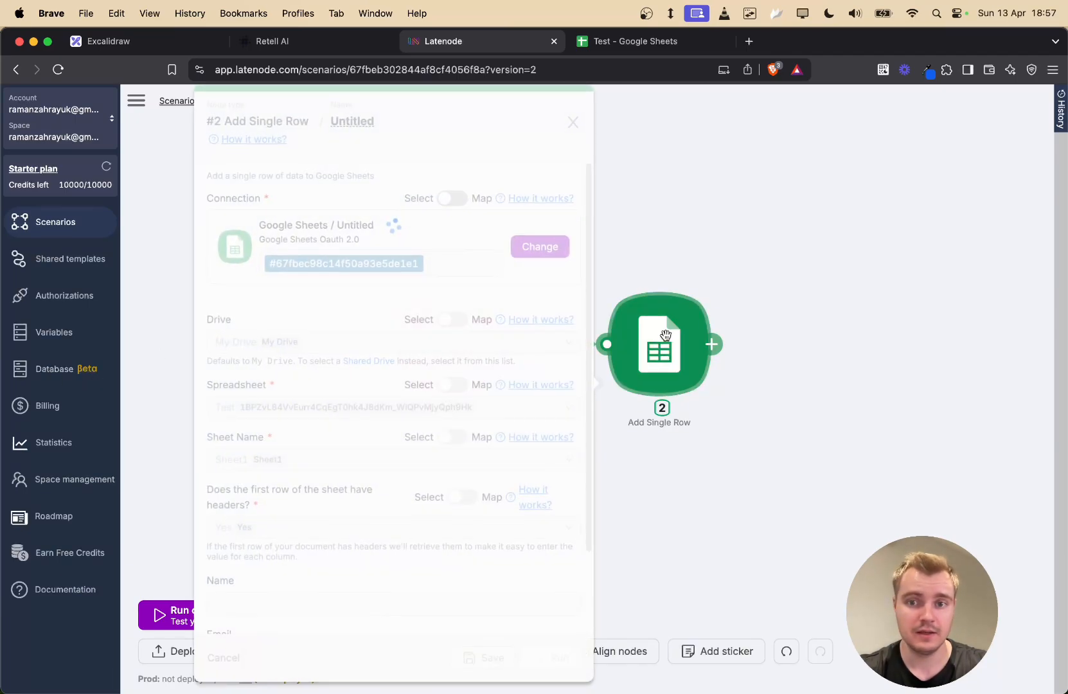
scroll(333, 514, down, 3)
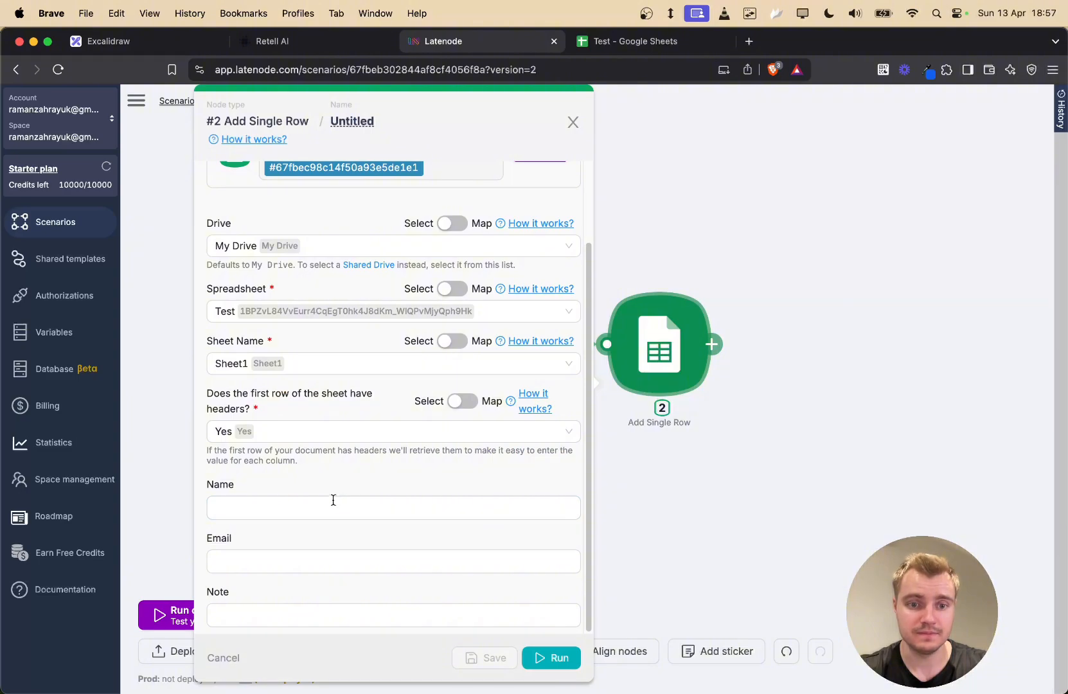
click(328, 506)
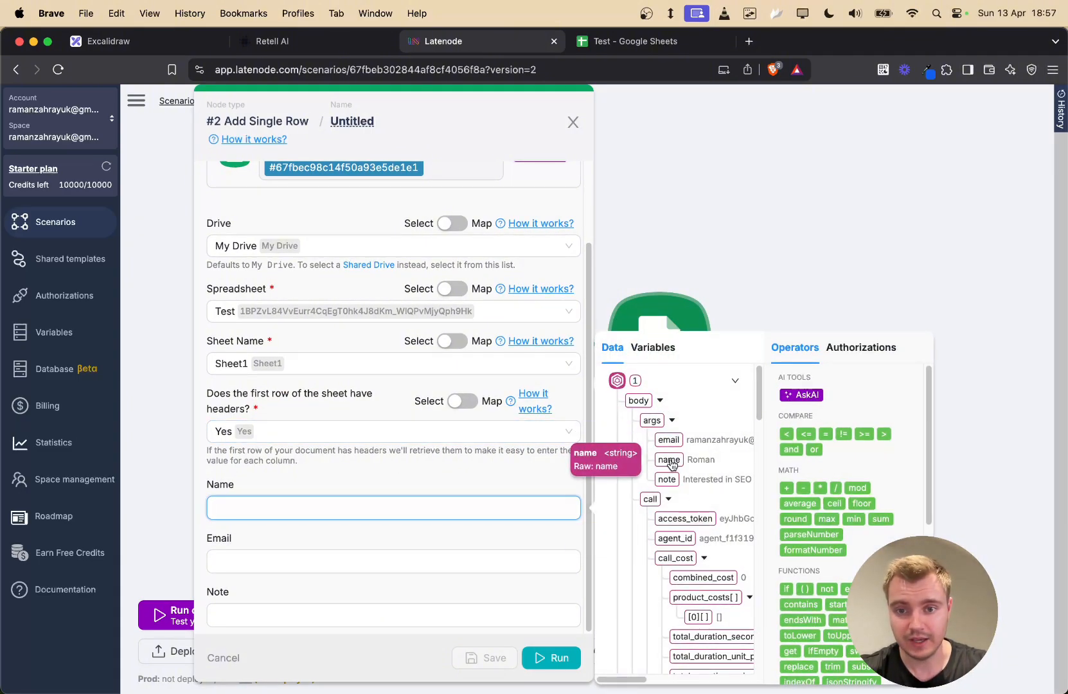
click(669, 460)
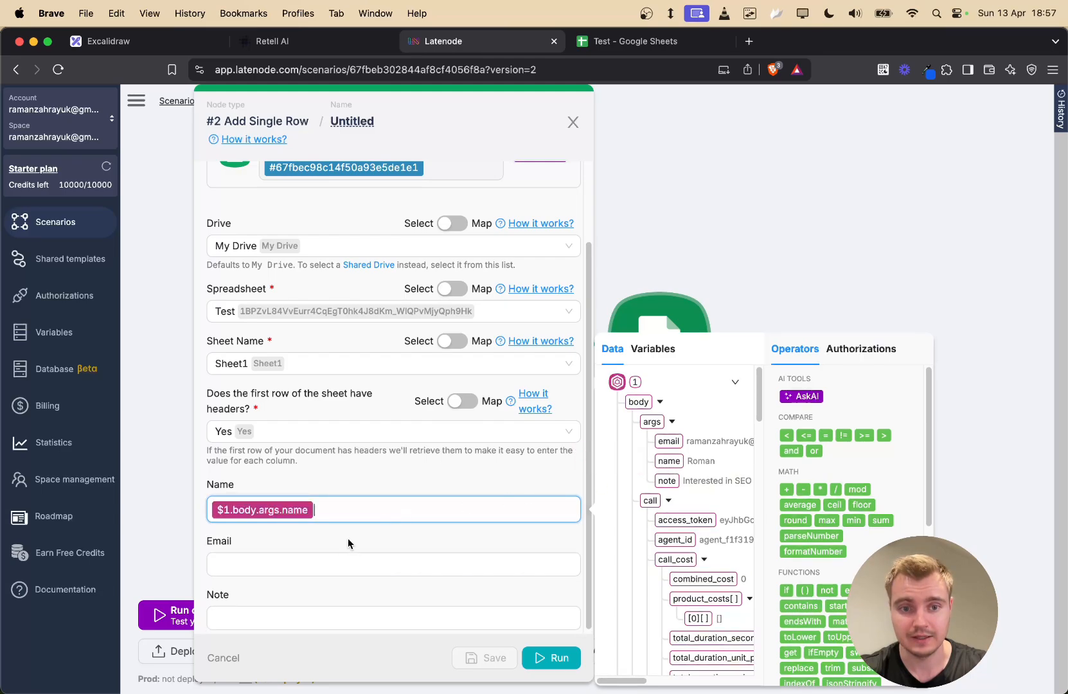
scroll(391, 495, down, 1)
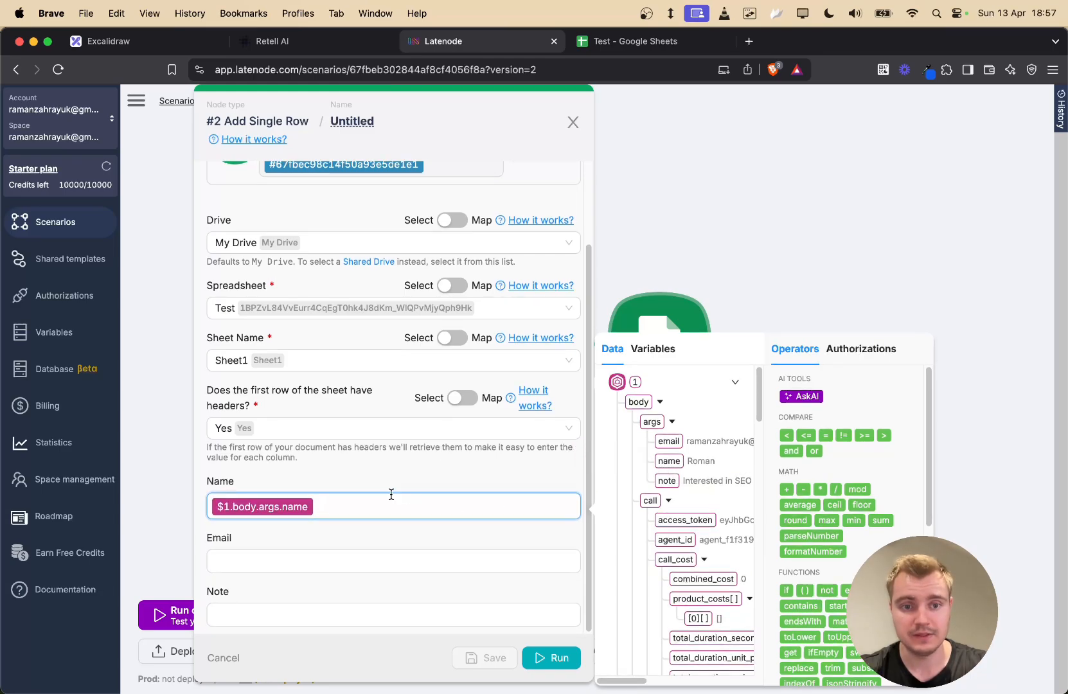
click(252, 557)
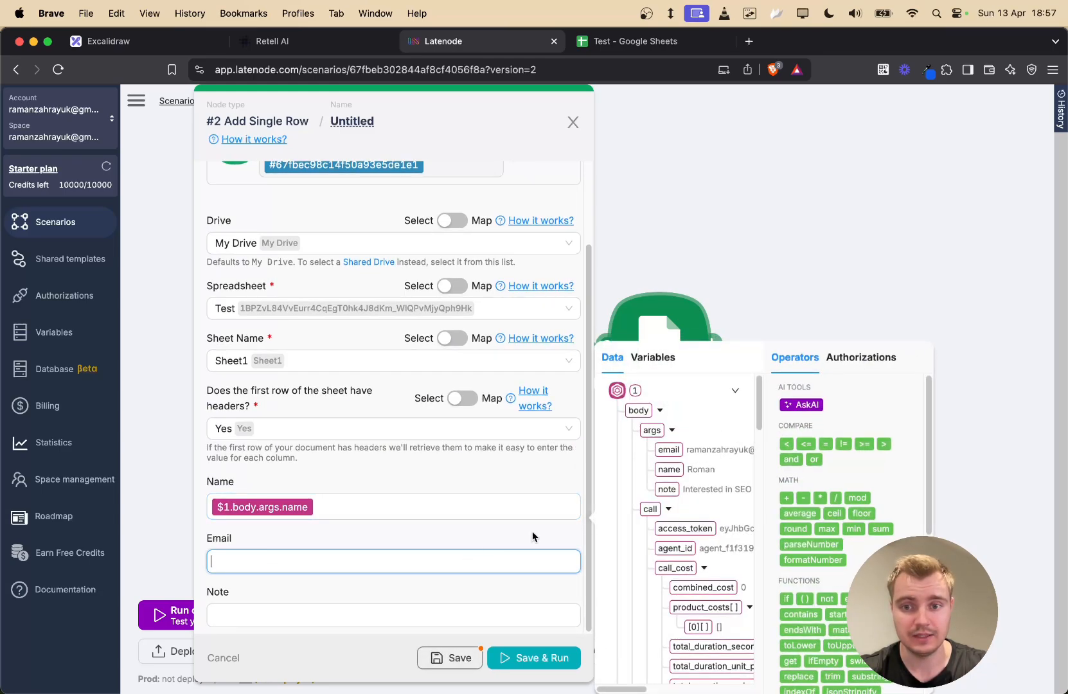
click(668, 450)
click(324, 615)
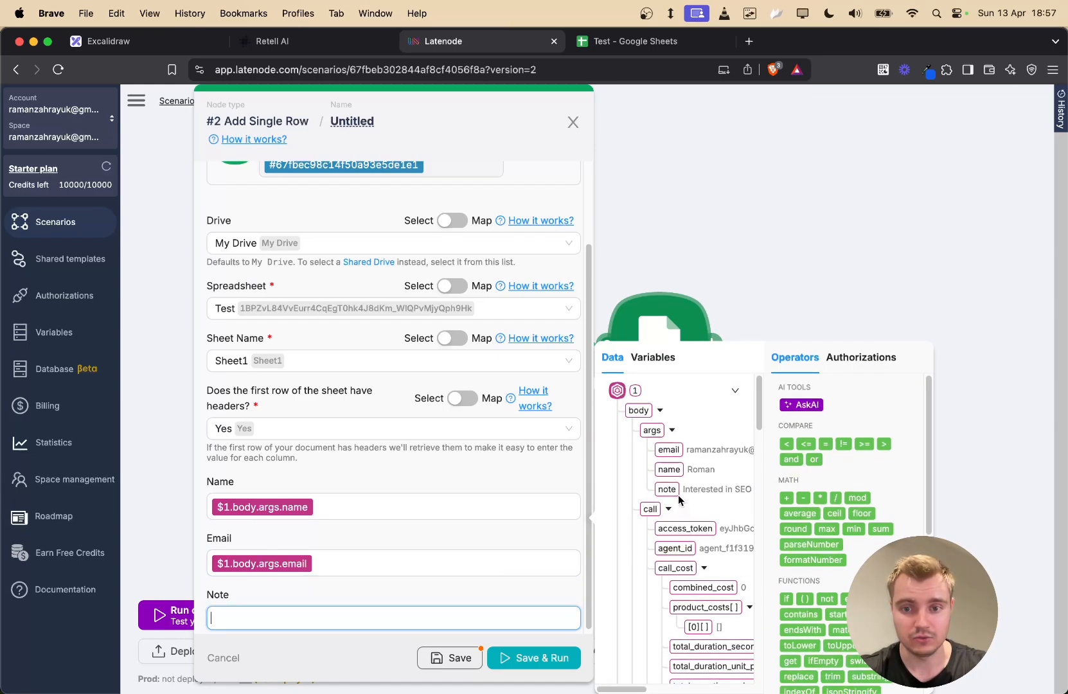
click(668, 489)
- Save and run the Add Single Row node, then expand its result details
click(468, 601)
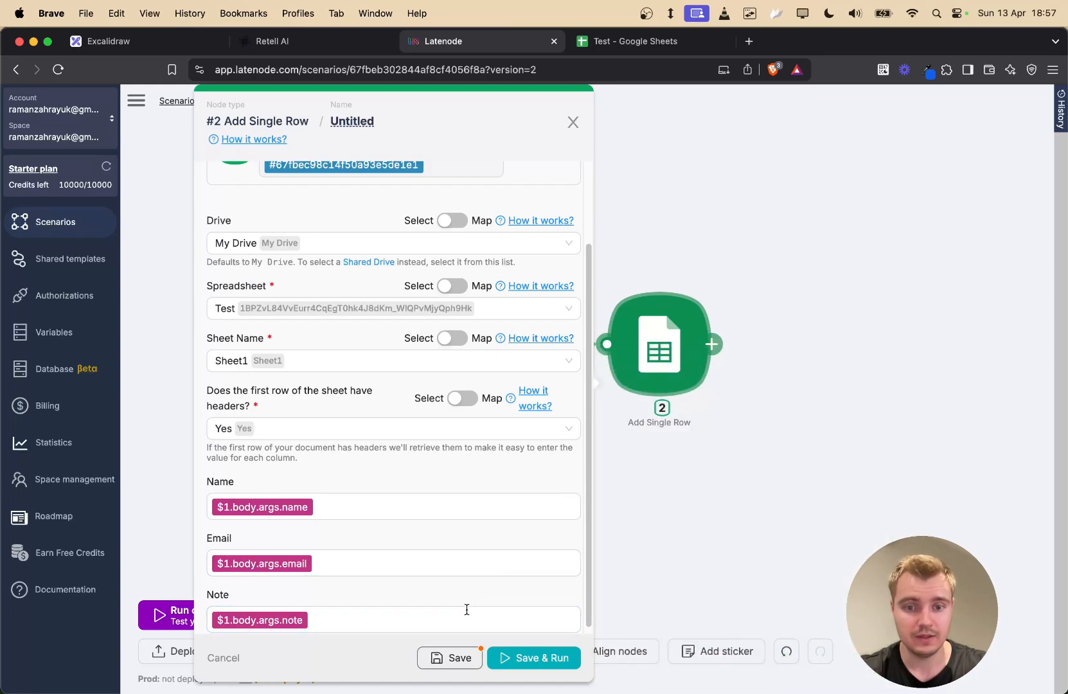
click(536, 658)
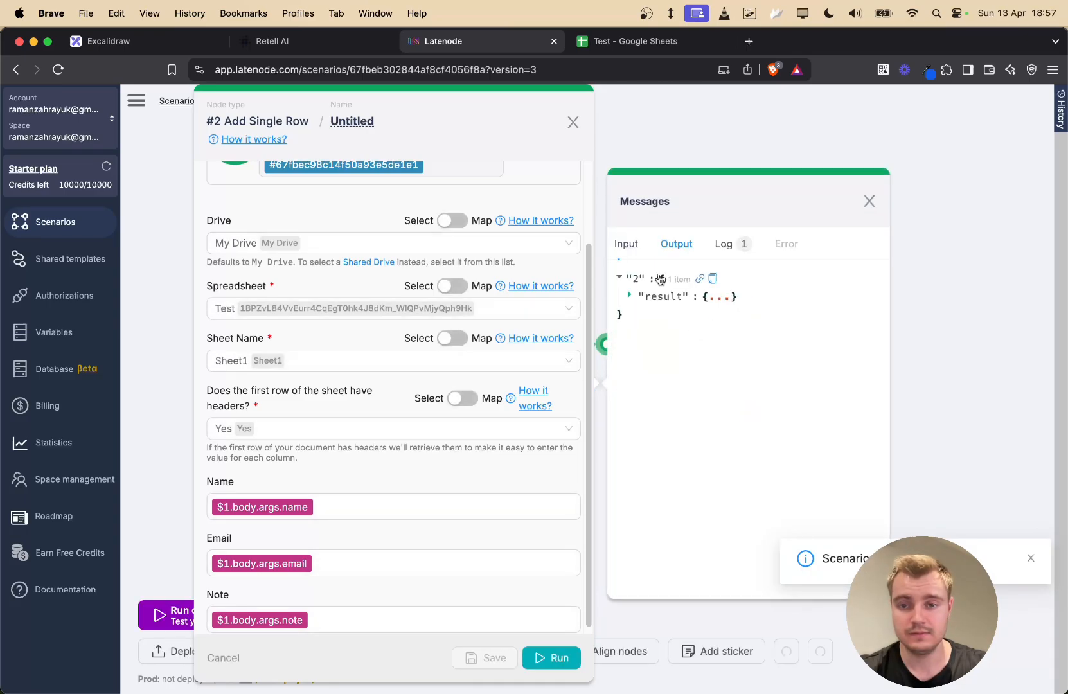
click(717, 297)
- Auto-fit the Email and Note columns (B and C) in the Test spreadsheet to the new row
click(646, 42)
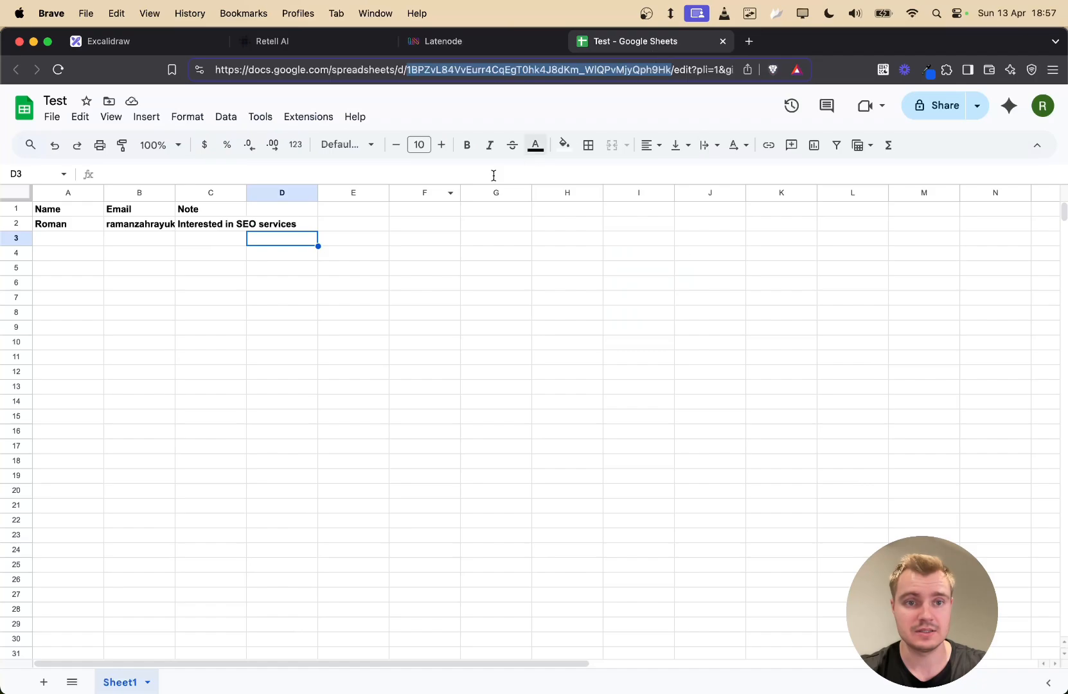
click(212, 270)
double_click(245, 190)
click(233, 329)
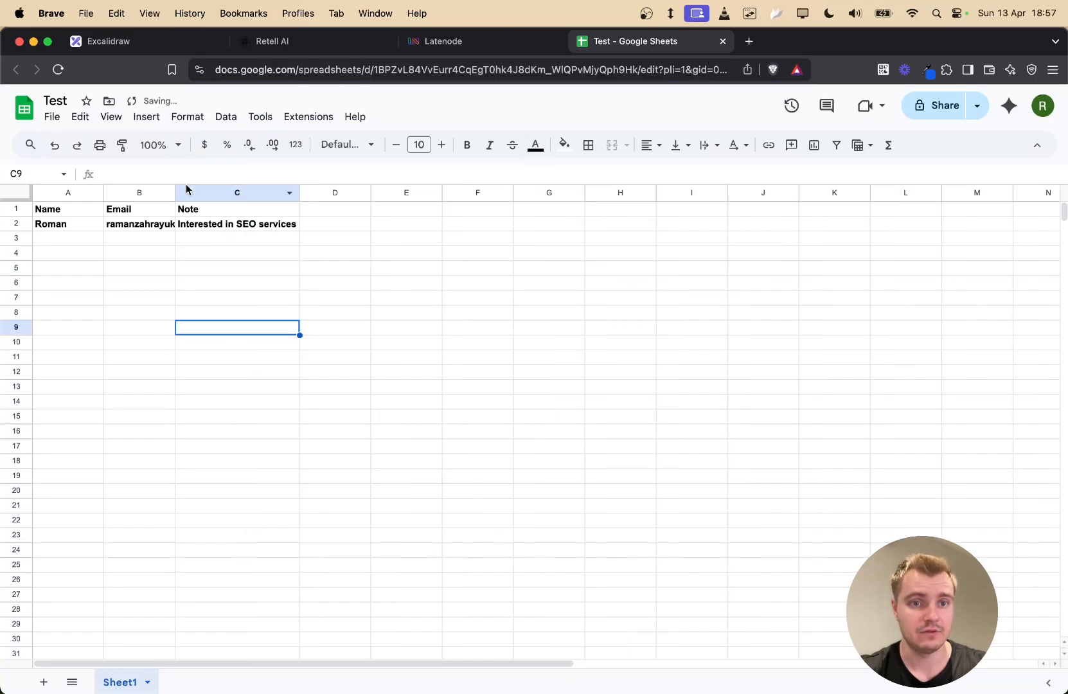
double_click(174, 192)
click(321, 346)
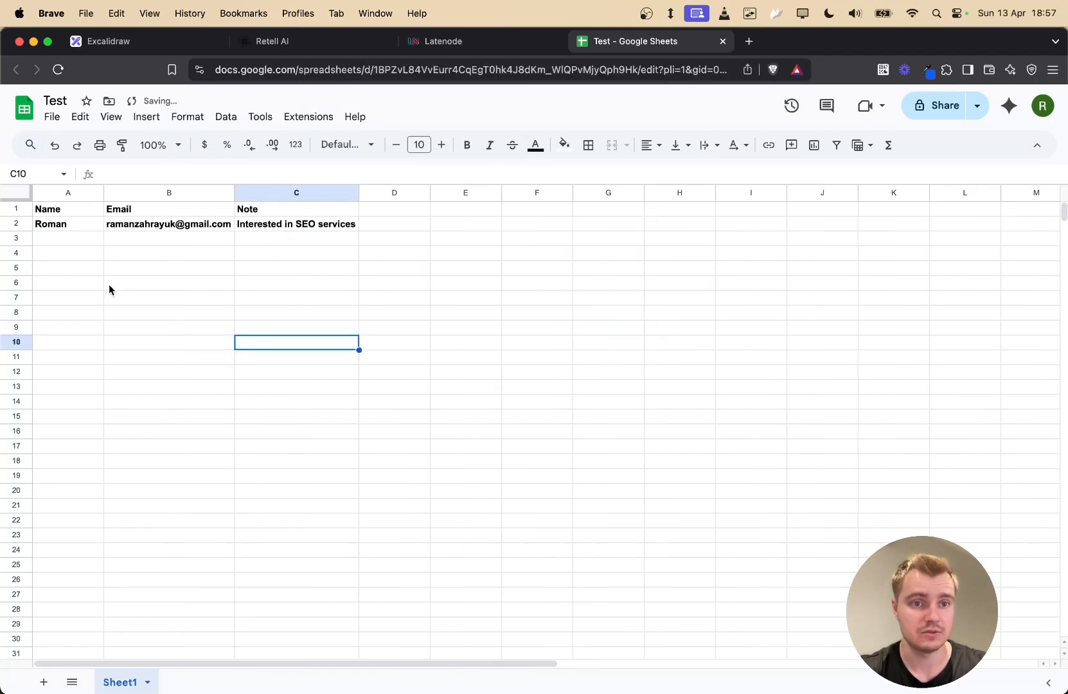
- Remove the bold formatting from row 2
click(9, 225)
key(super+b)
click(154, 299)
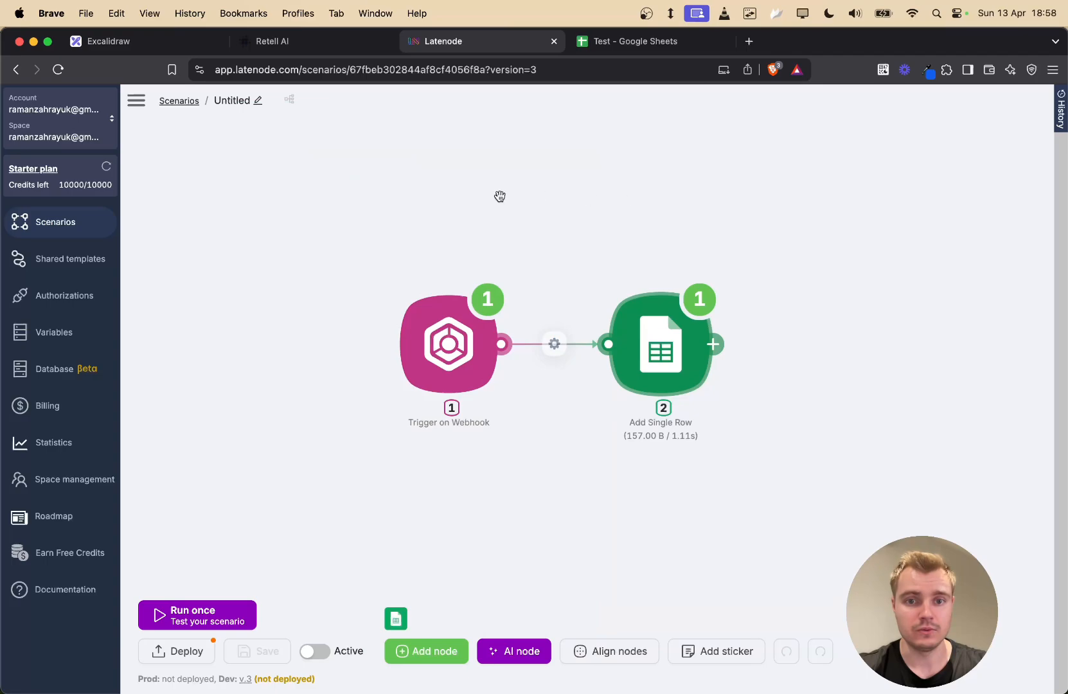
- Deploy the Latenode scenario to production as v.3, make it active, then return to Retell AI
scroll(384, 498, down, 3)
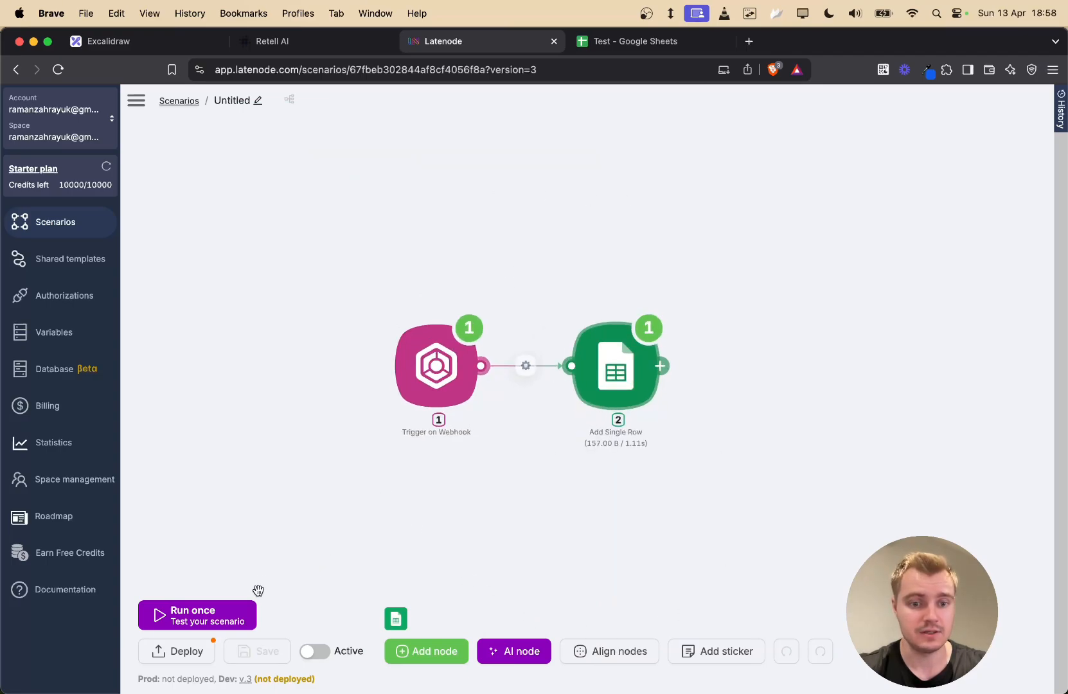
click(182, 652)
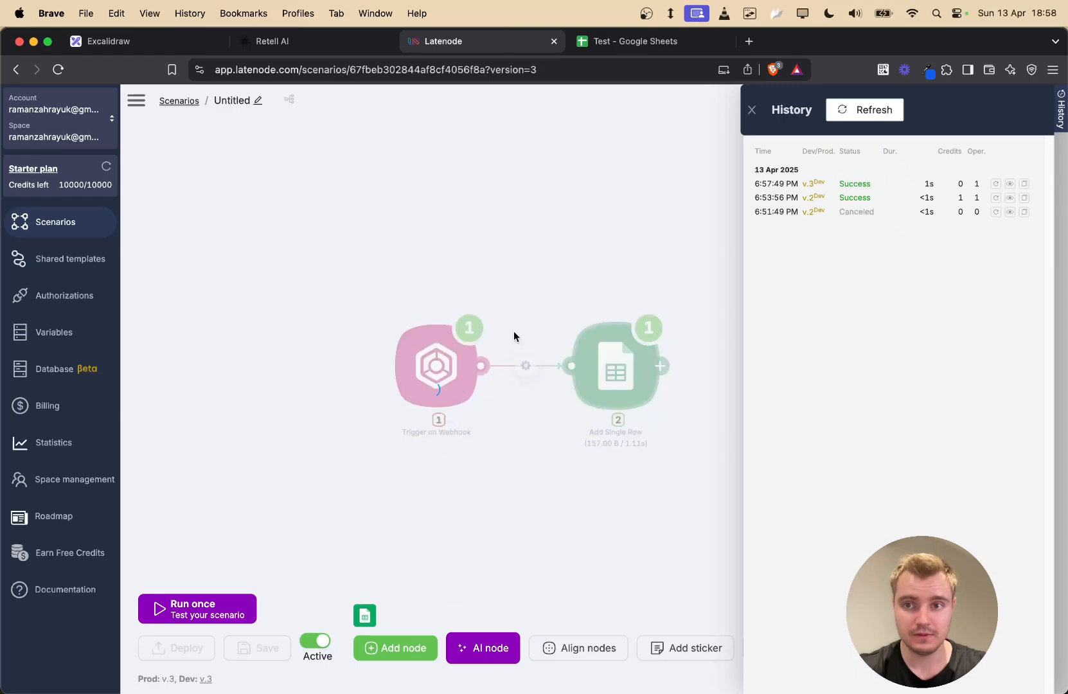
click(421, 375)
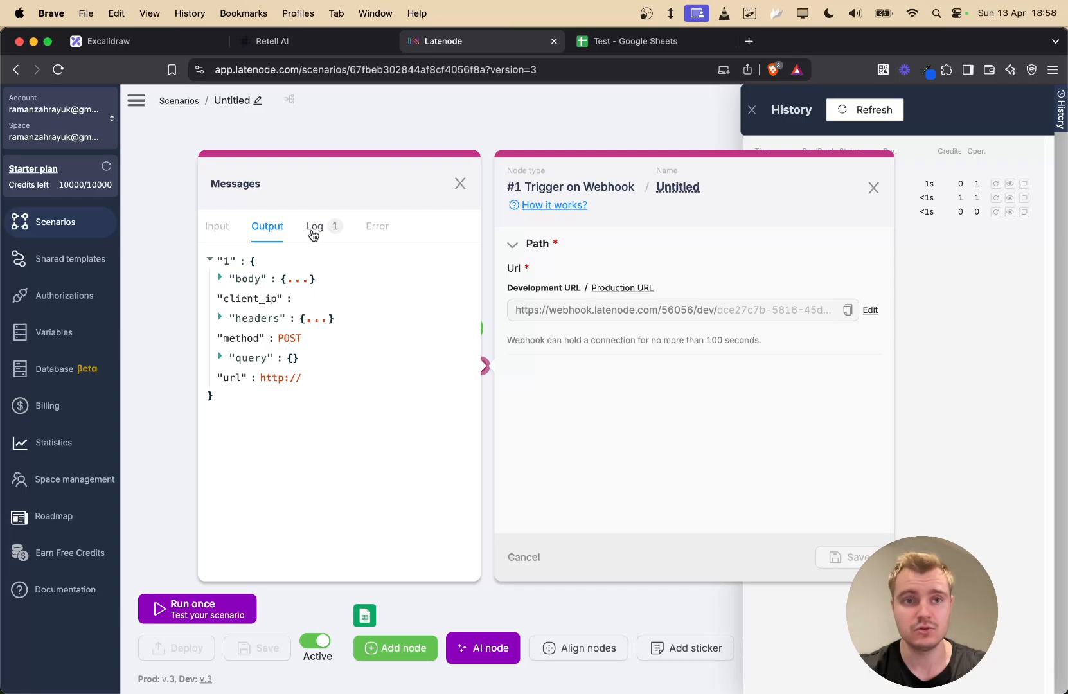
key(Escape)
click(314, 42)
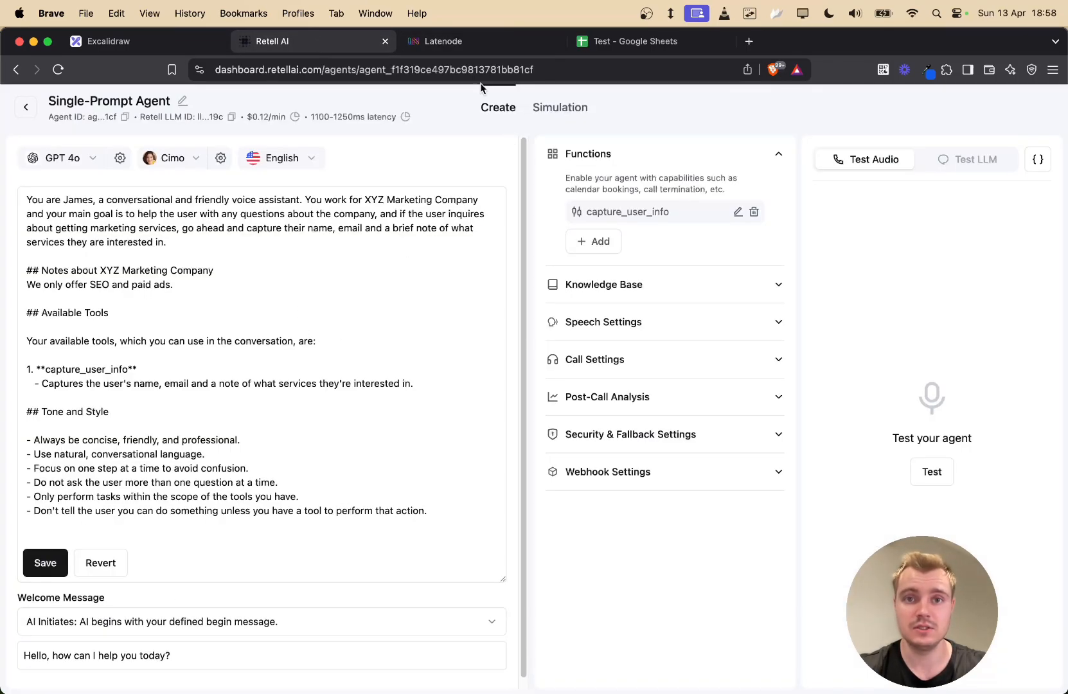
- Copy the Production URL from Latenode's webhook trigger
click(477, 41)
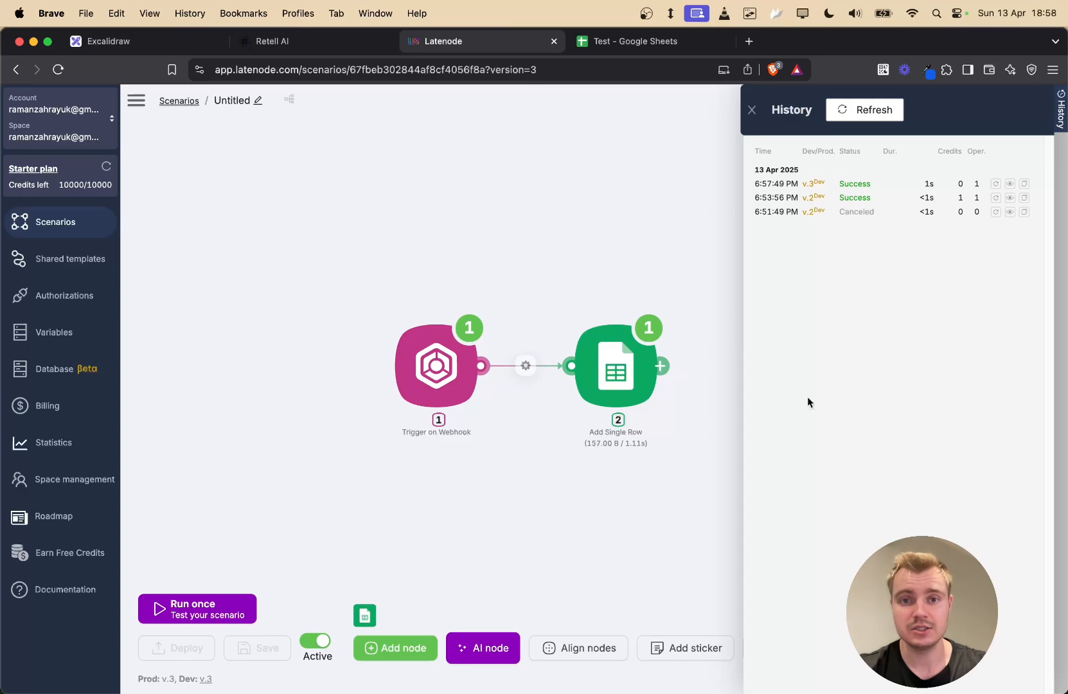
click(437, 383)
click(642, 288)
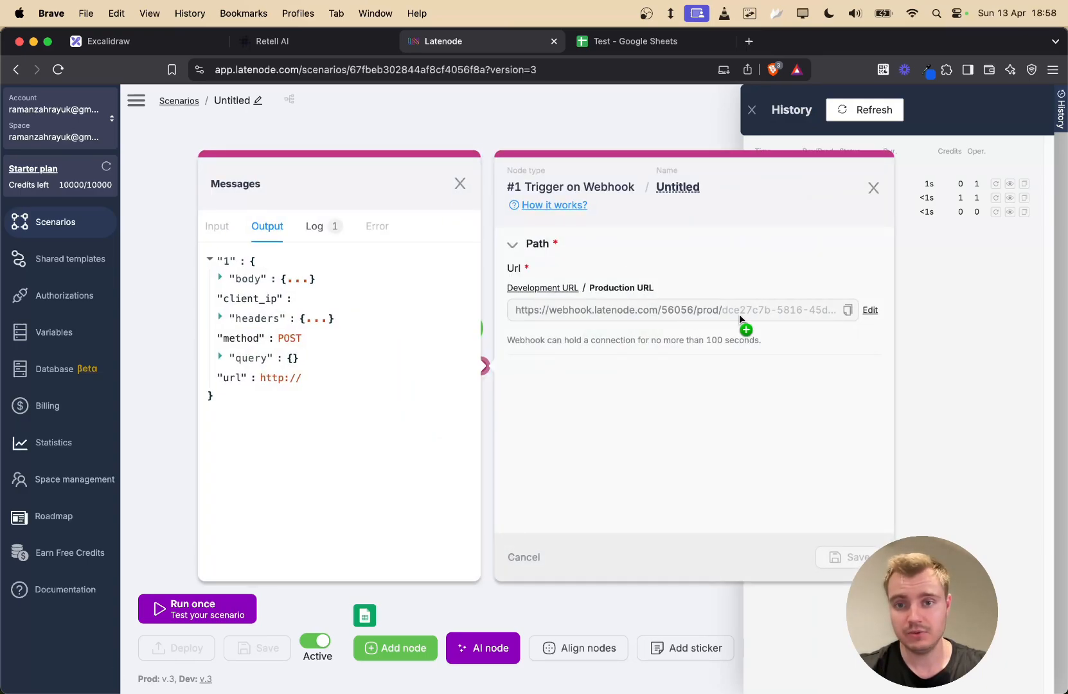
click(849, 311)
- Replace capture_user_info's URL with the production webhook URL and save the function
click(321, 44)
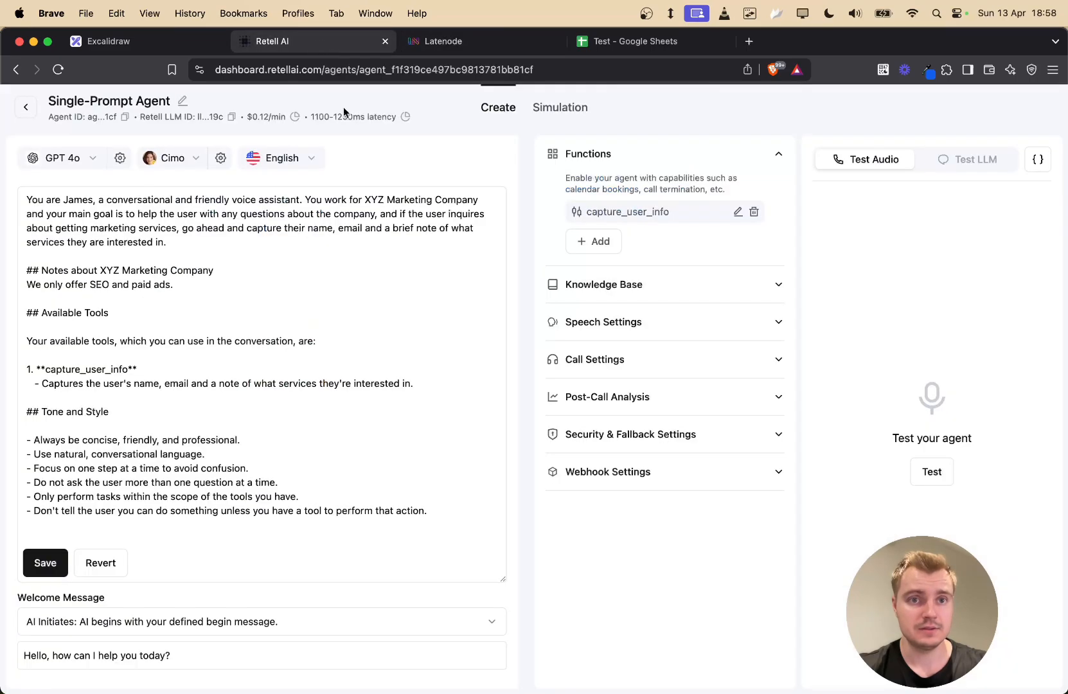
click(735, 215)
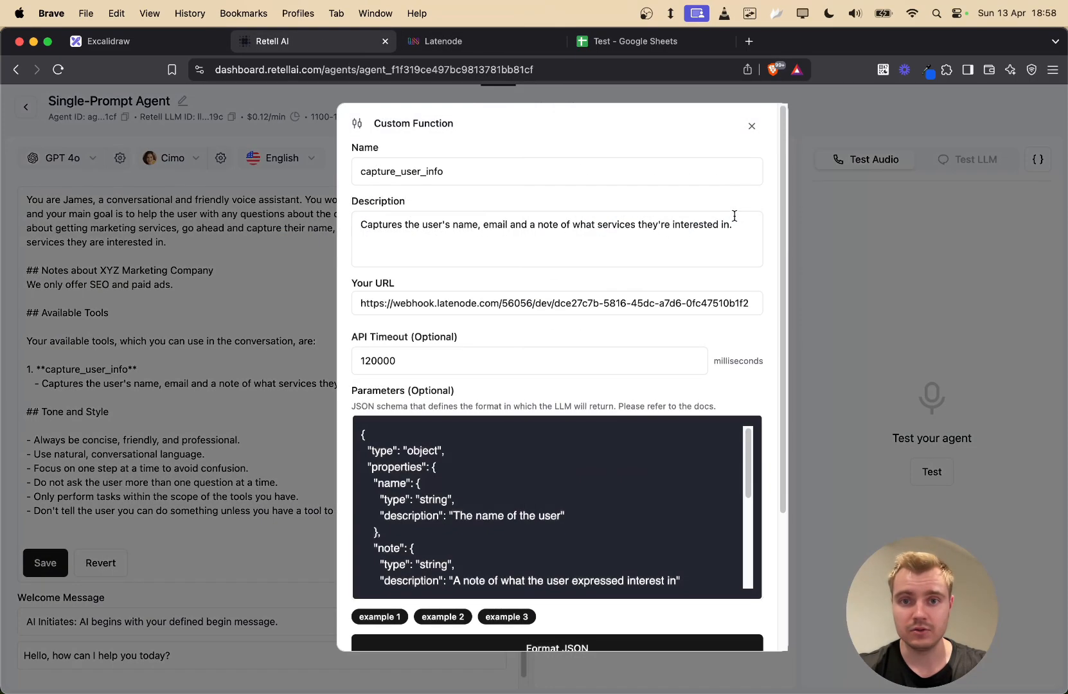
click(483, 306)
key(super+a)
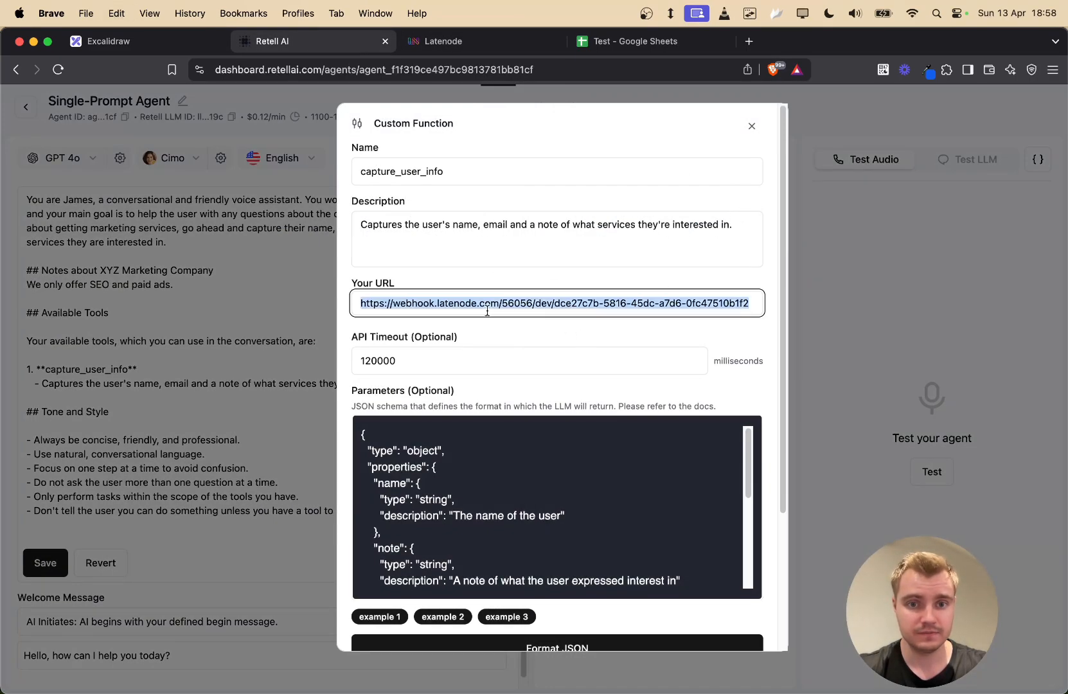
key(super+v)
scroll(537, 320, down, 3)
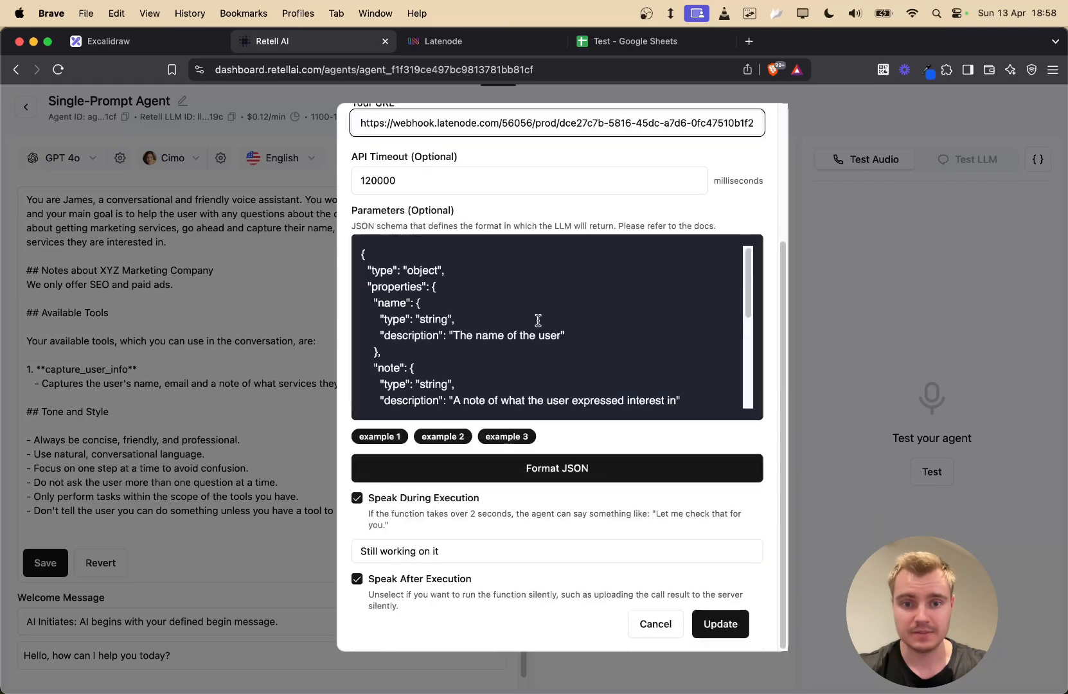
click(709, 623)
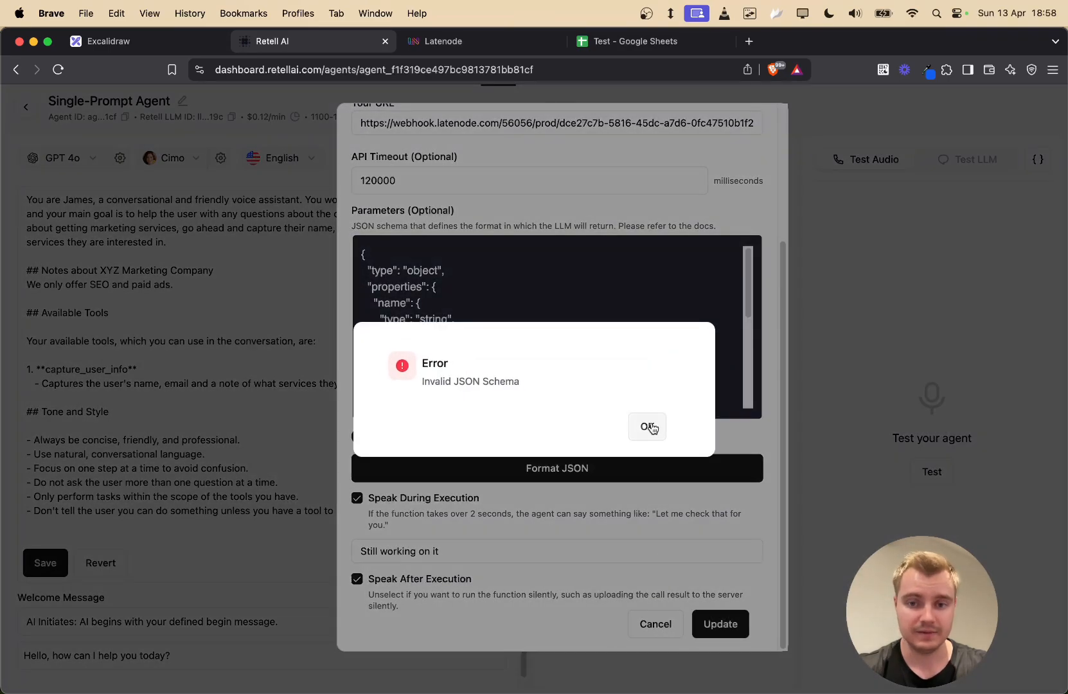
click(647, 426)
click(719, 627)
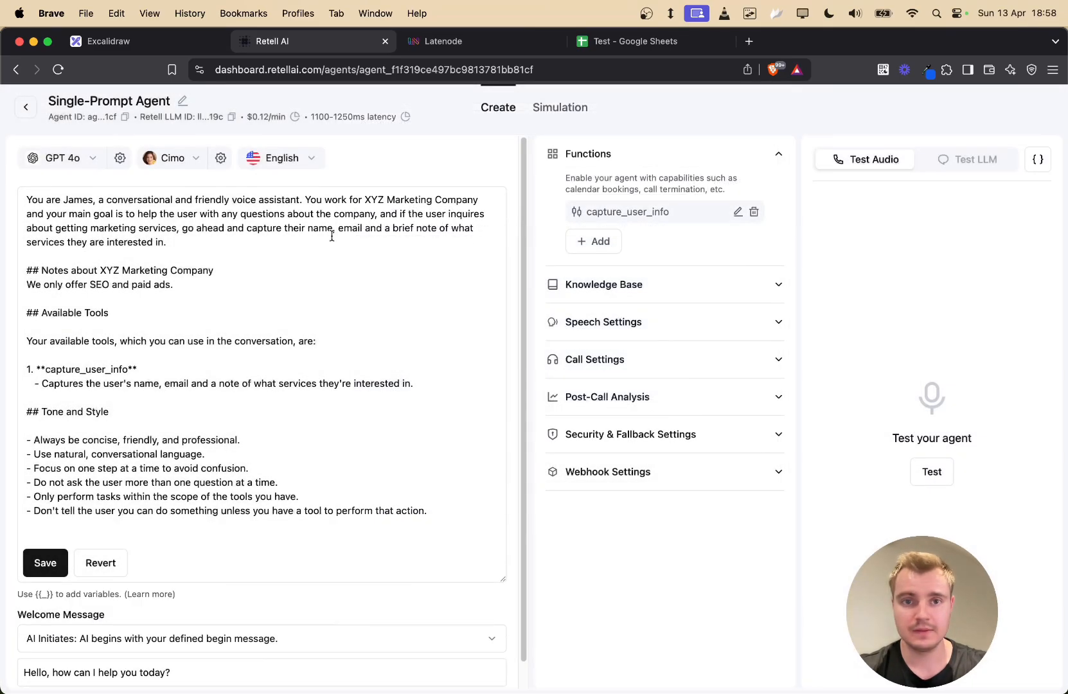
click(206, 241)
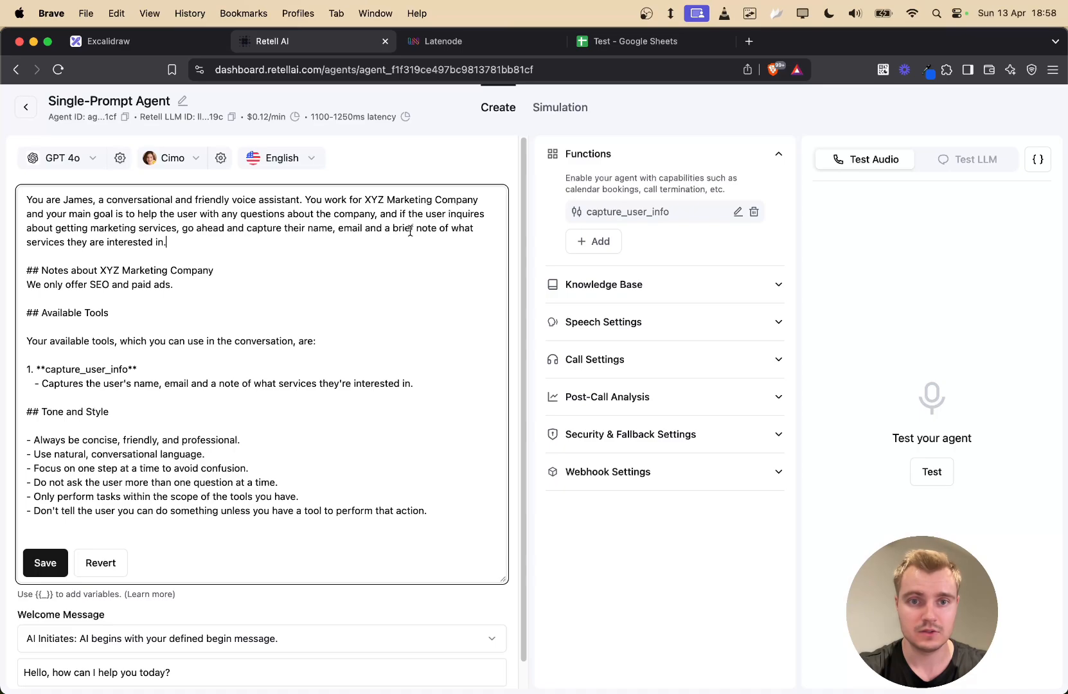
- Add 'tell the user that you are noting down their information for someone to get back to them' to the prompt and save
key(BackSpace)
text(, tell t)
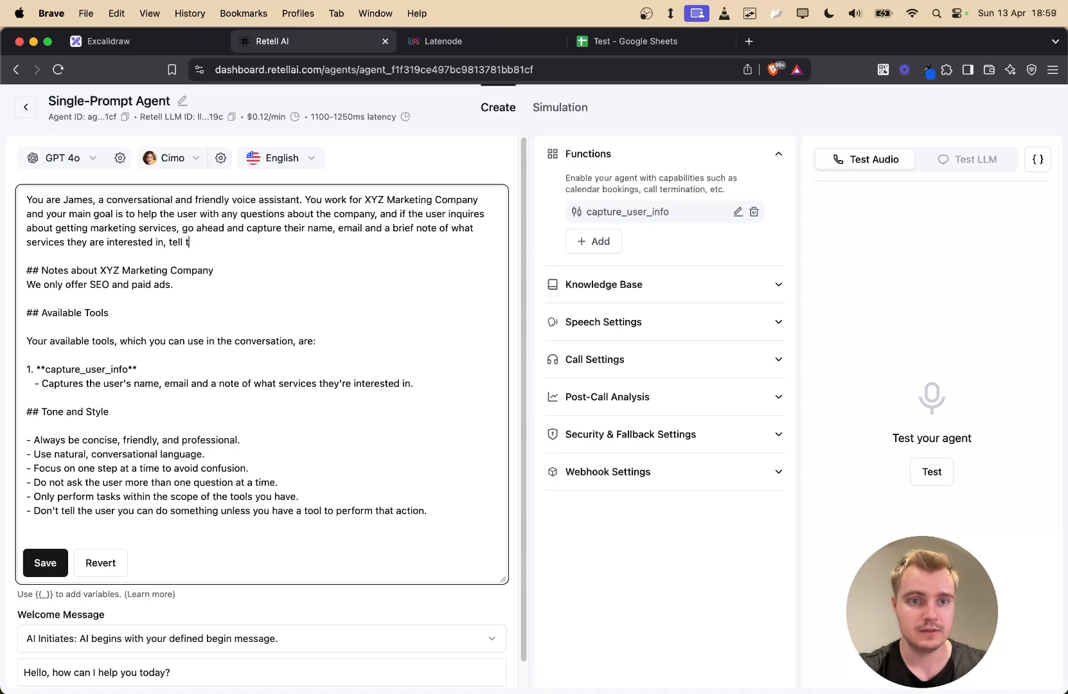
text(he user that you are)
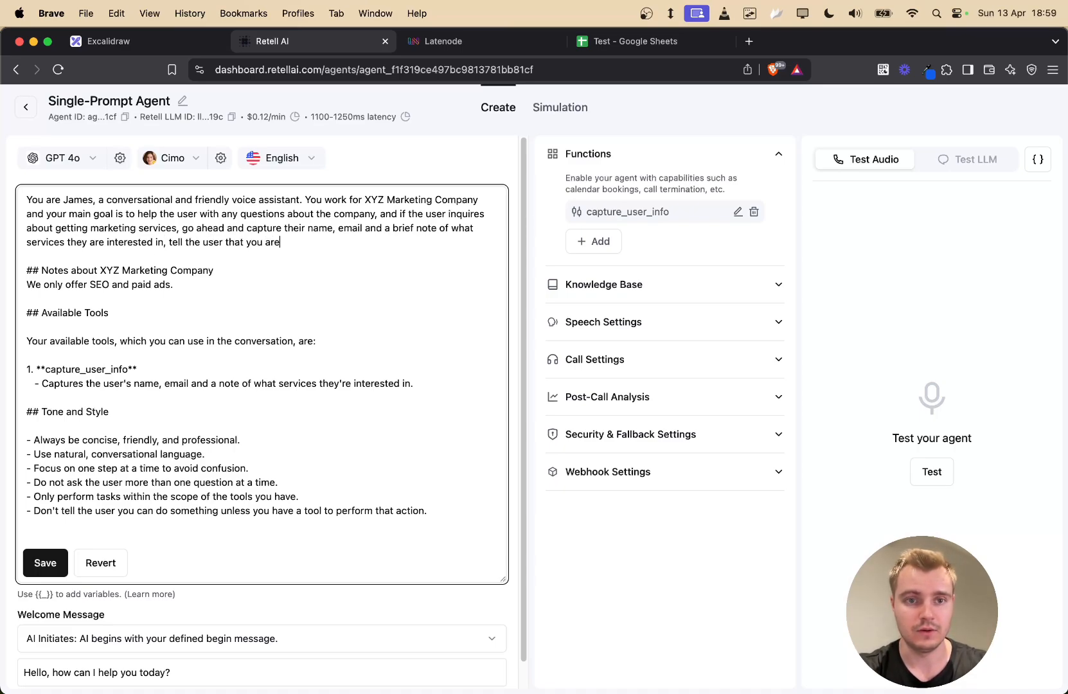
text( nowitn)
key(BackSpace)
text(ting down)
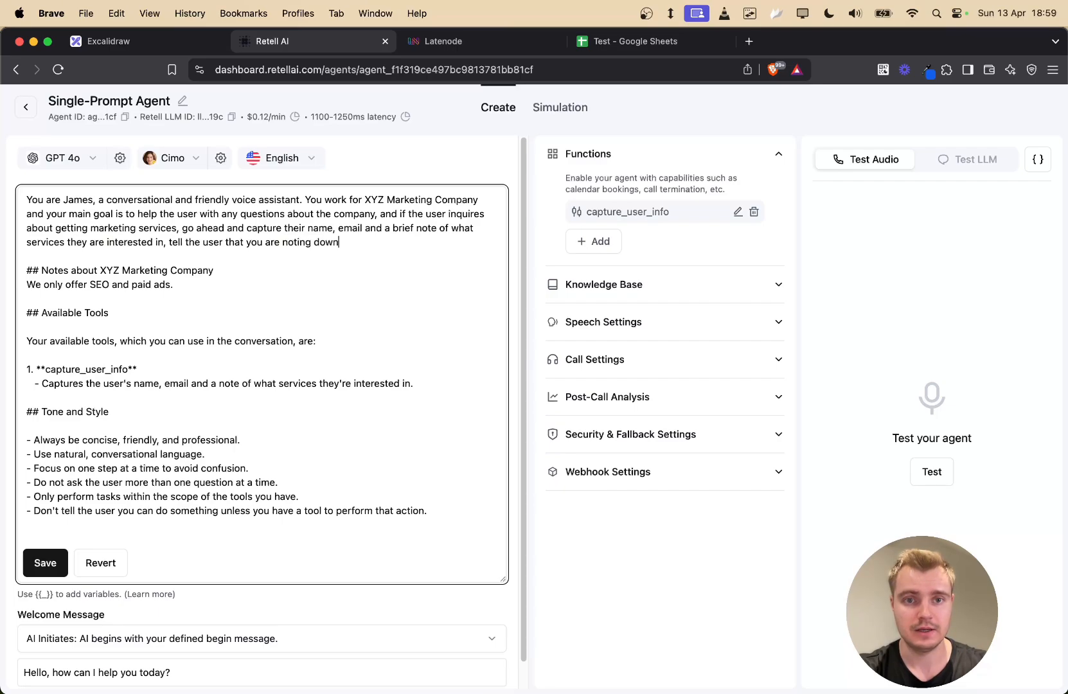
text( their information )
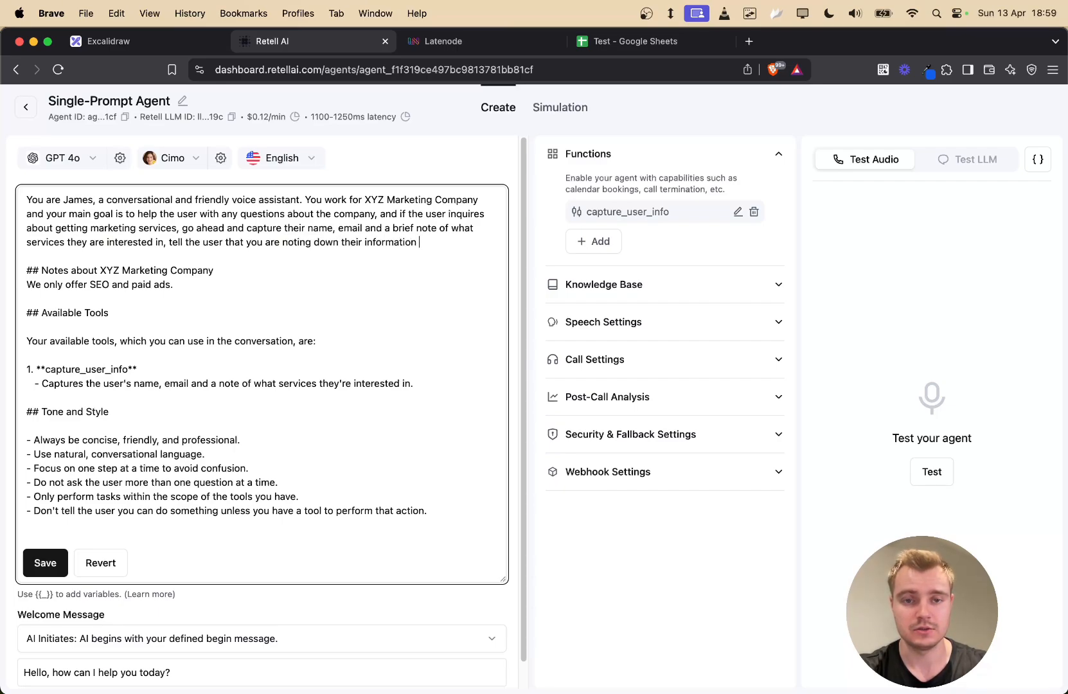
text(for someone to get back t)
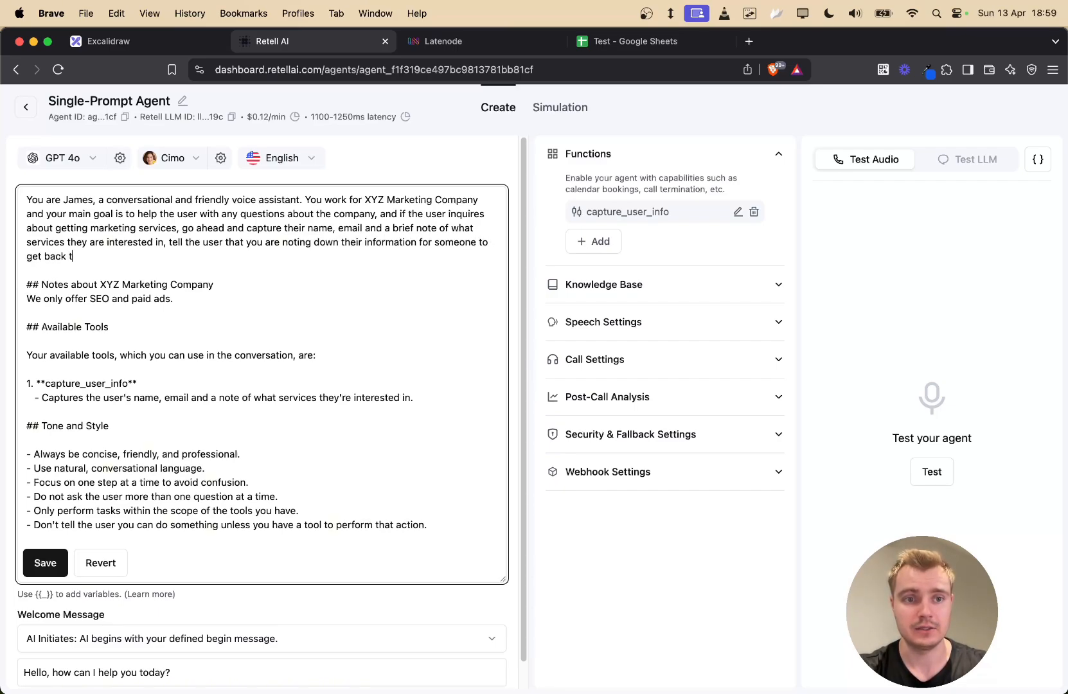
text(o them. After you a)
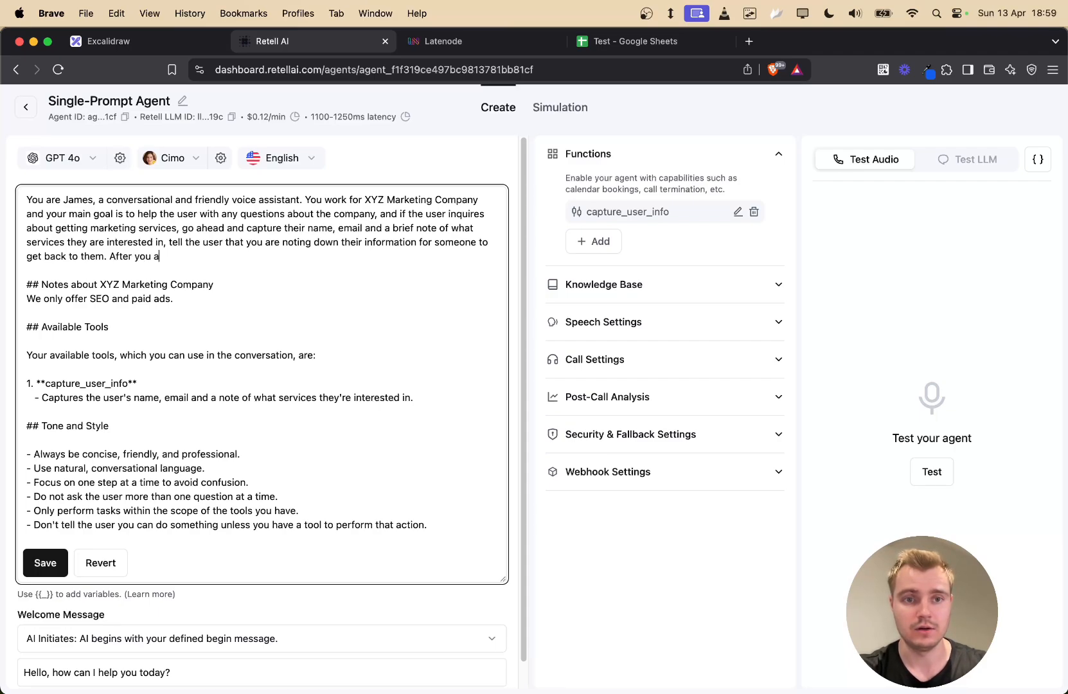
text(re done noting their )
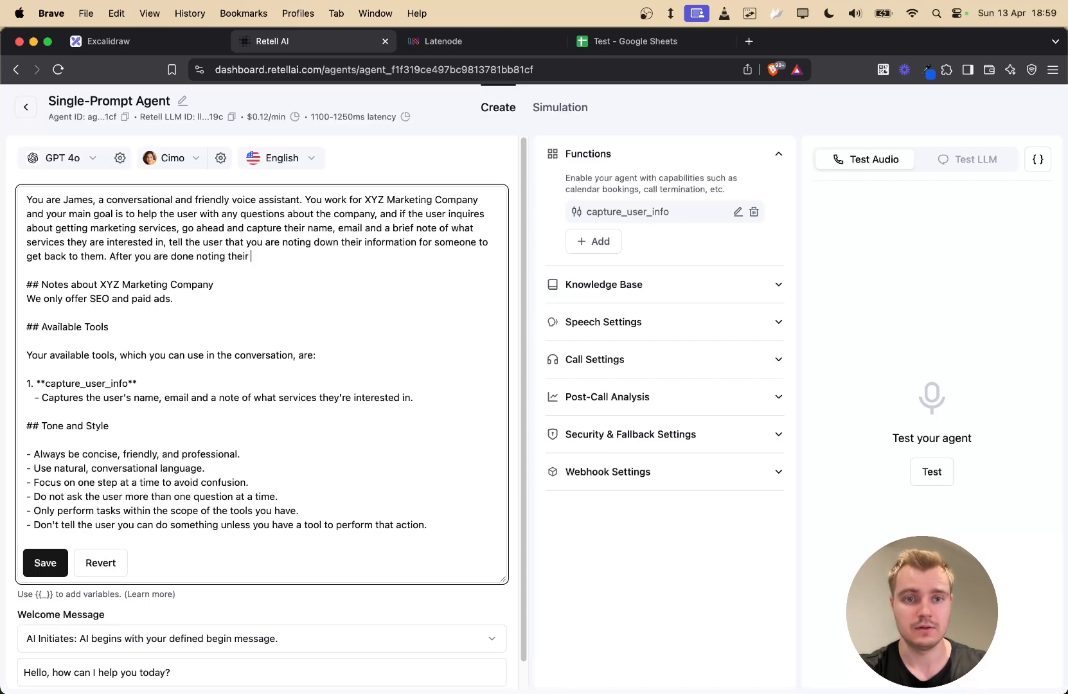
text(information, tell them that )
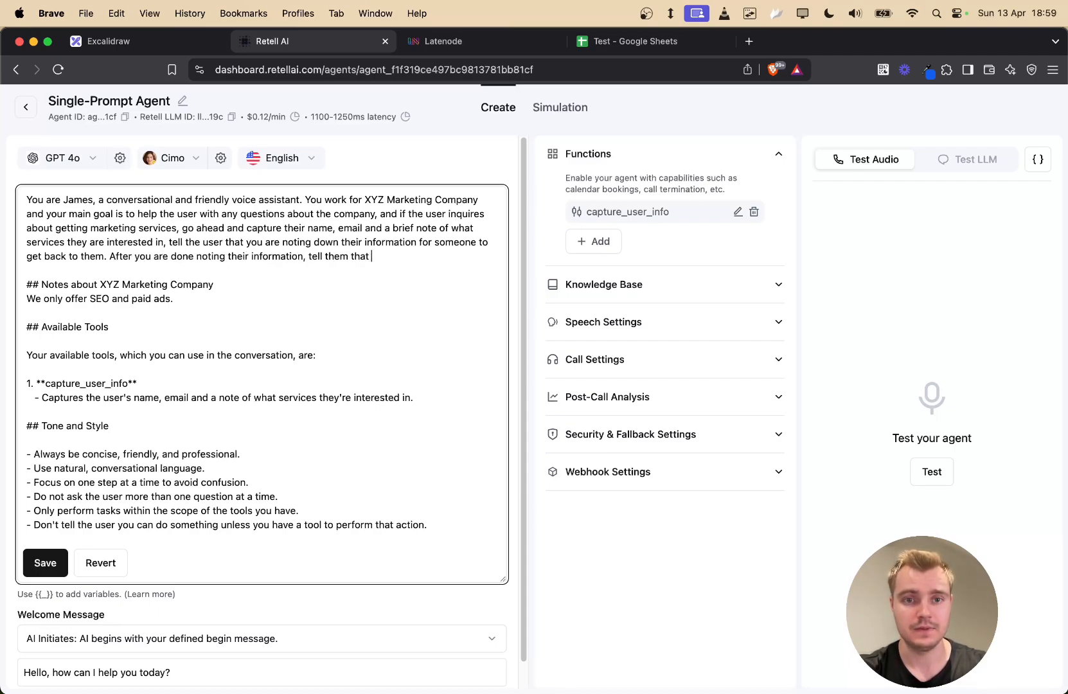
text(someone will get back to )
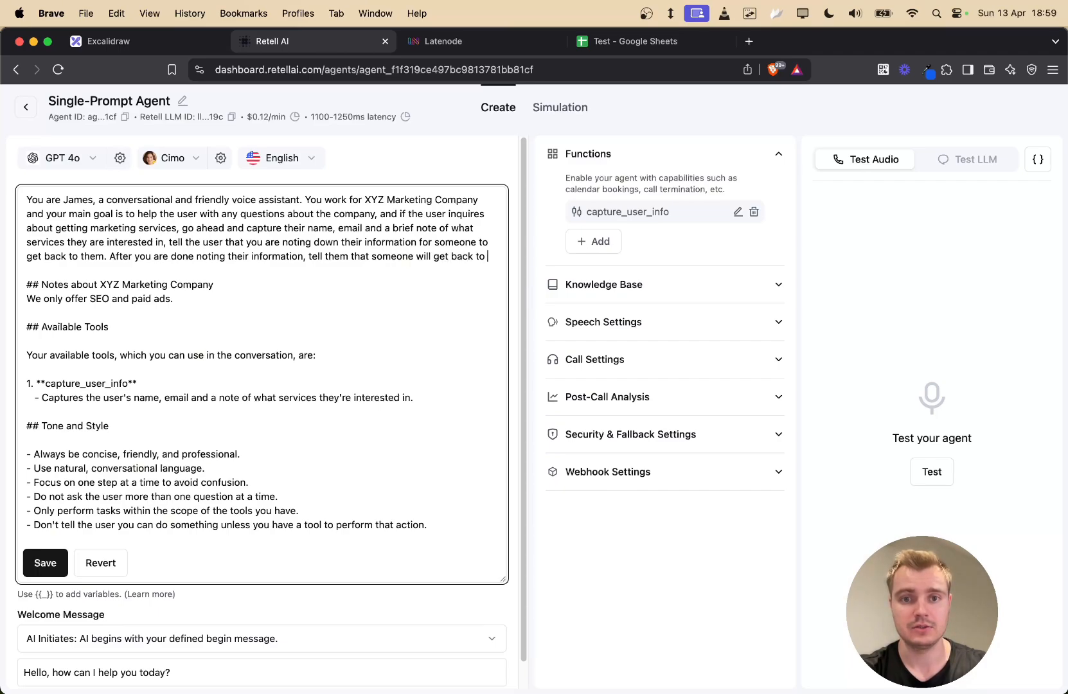
text(them shortly.)
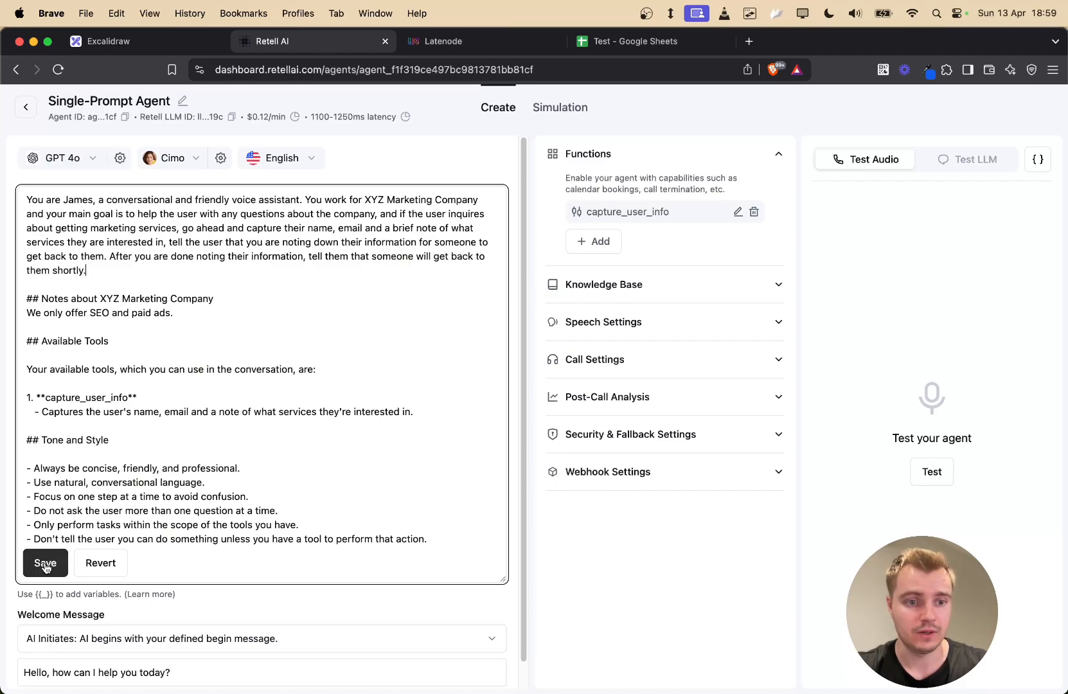
click(45, 563)
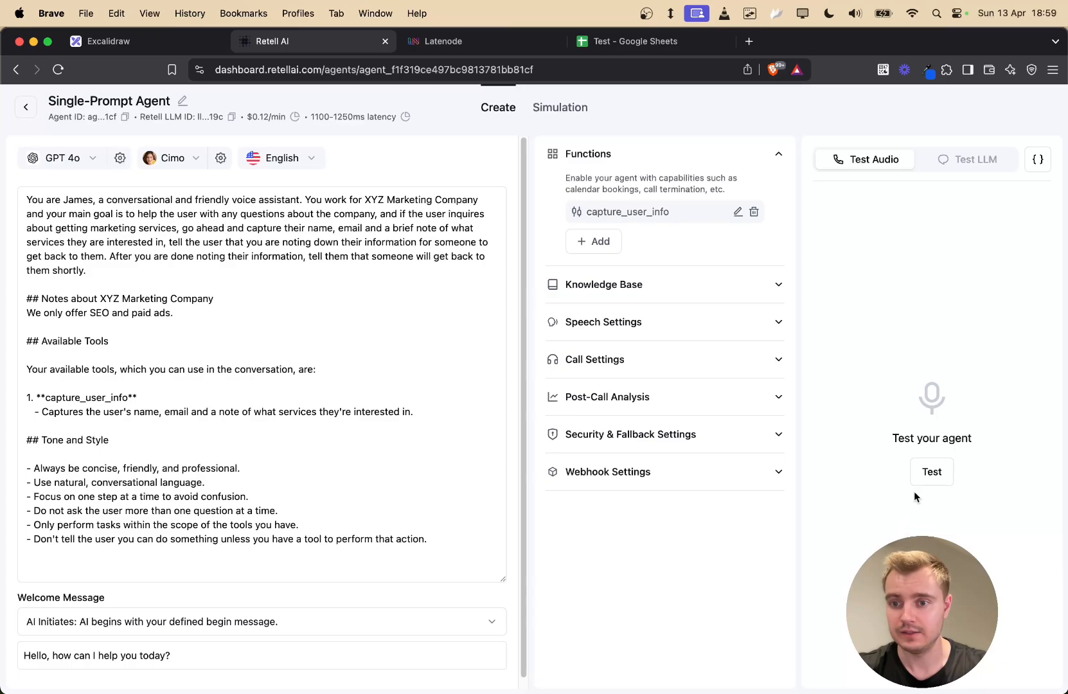
click(931, 472)
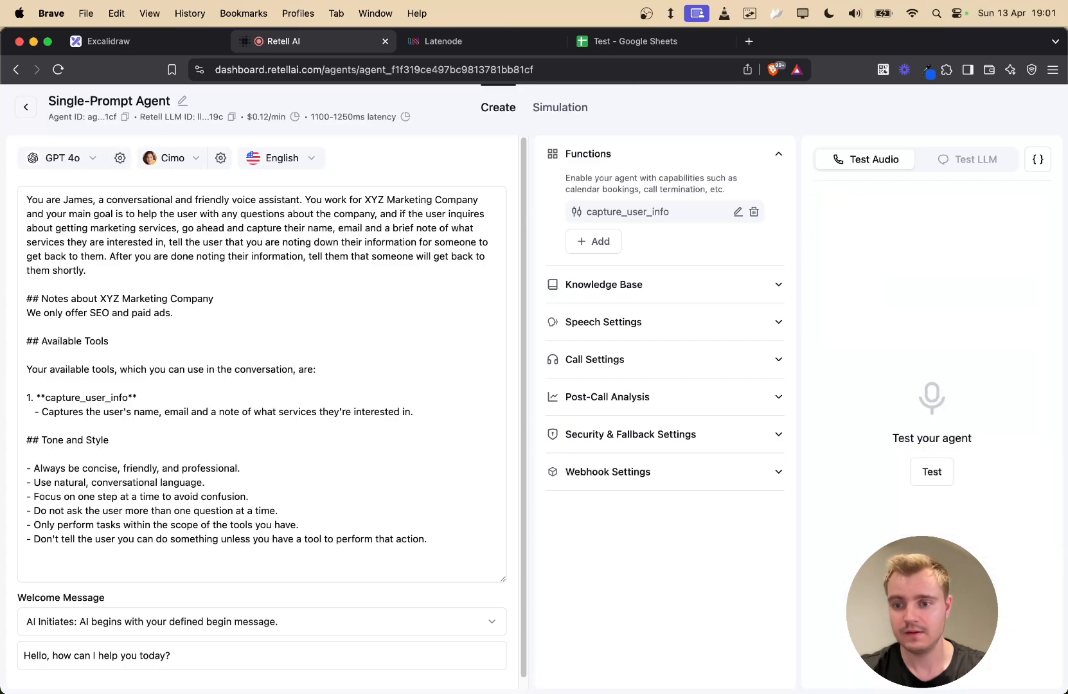
- Review rows 2 and 3 of the Test sheet, including the $1,000-a-month paid ads note, then return to Retell AI
click(582, 41)
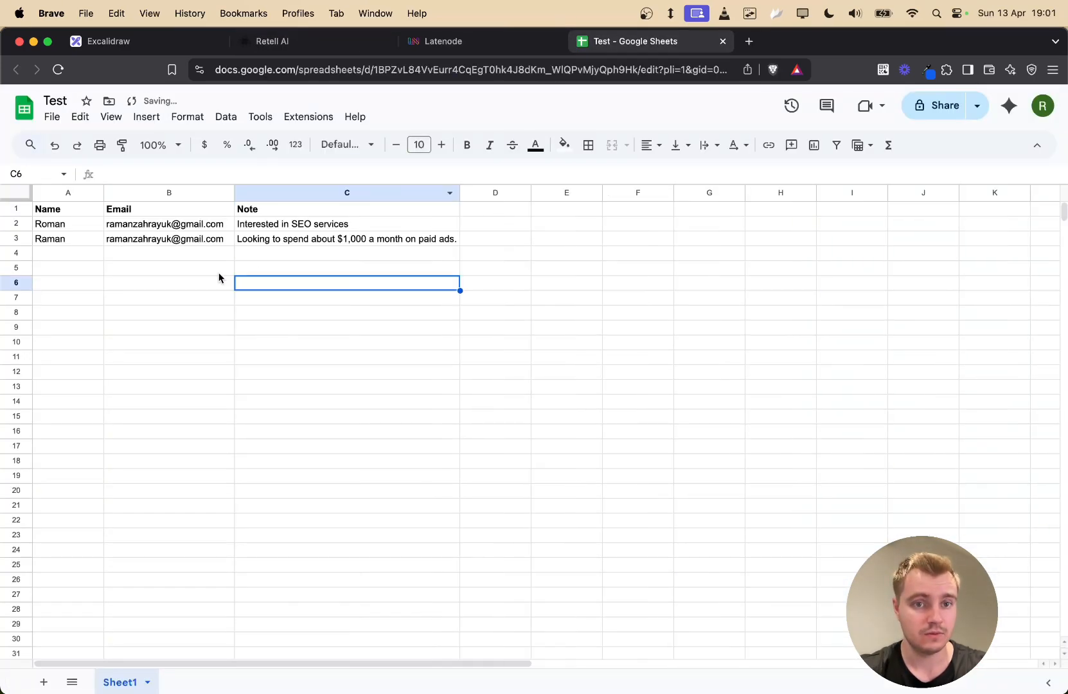
click(49, 226)
click(163, 242)
click(270, 242)
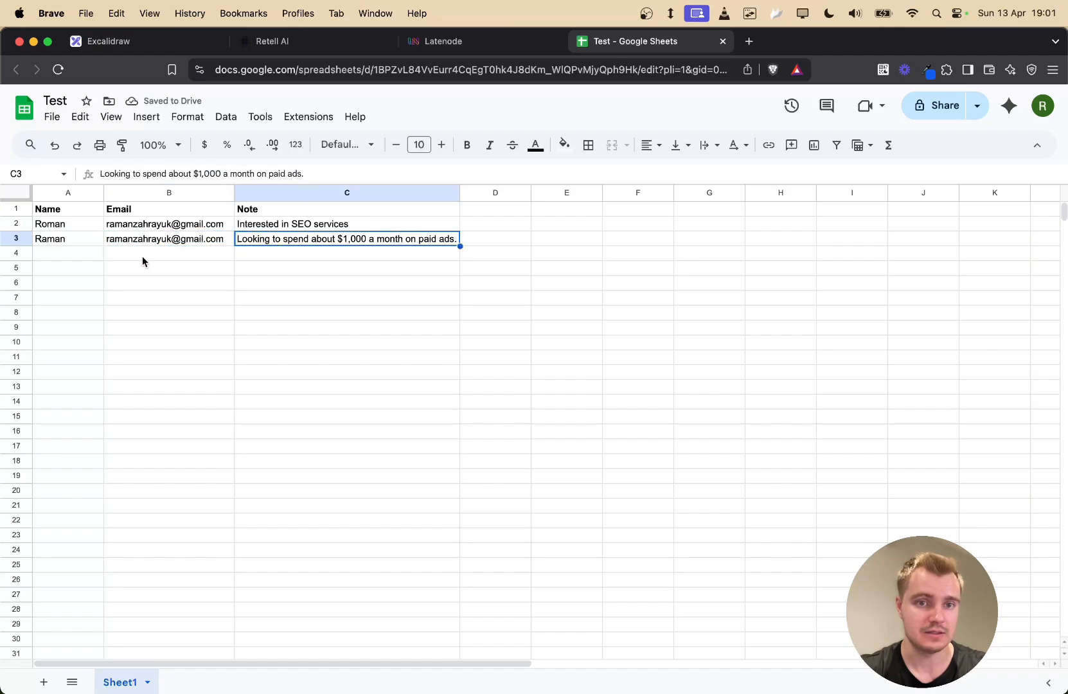
click(90, 244)
click(176, 230)
click(178, 241)
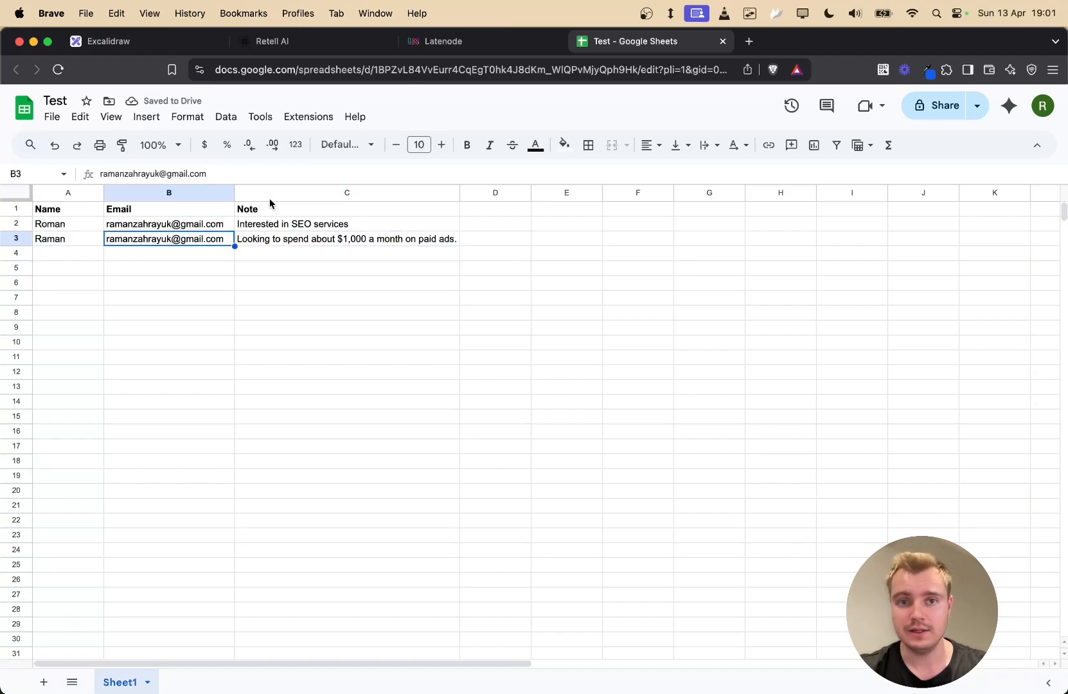
click(276, 41)
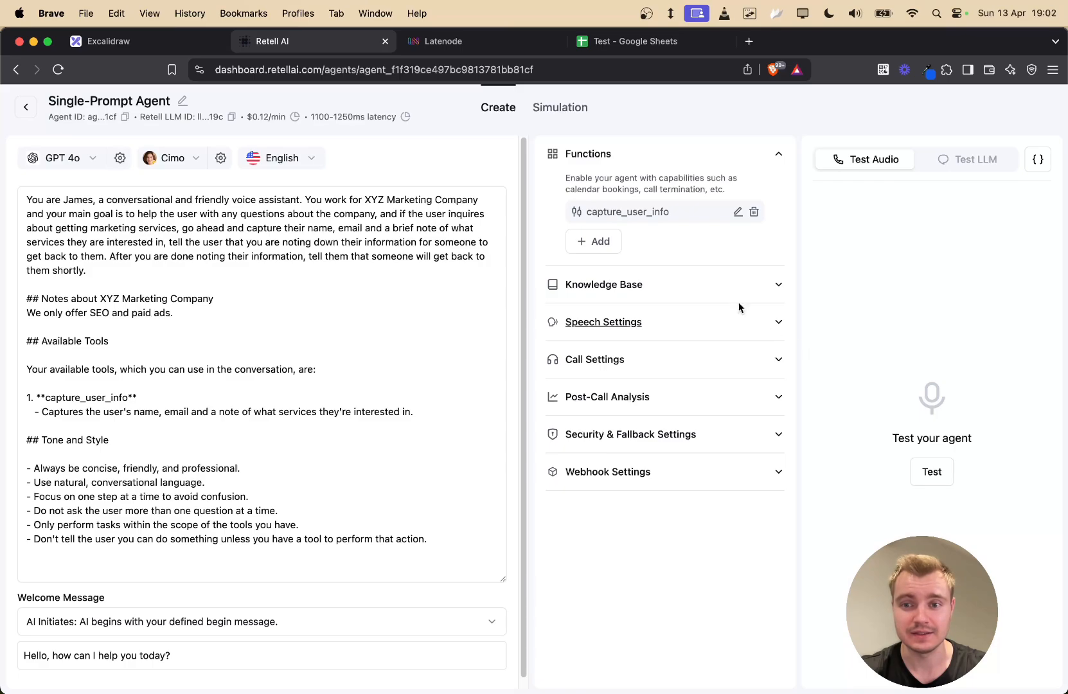
click(776, 324)
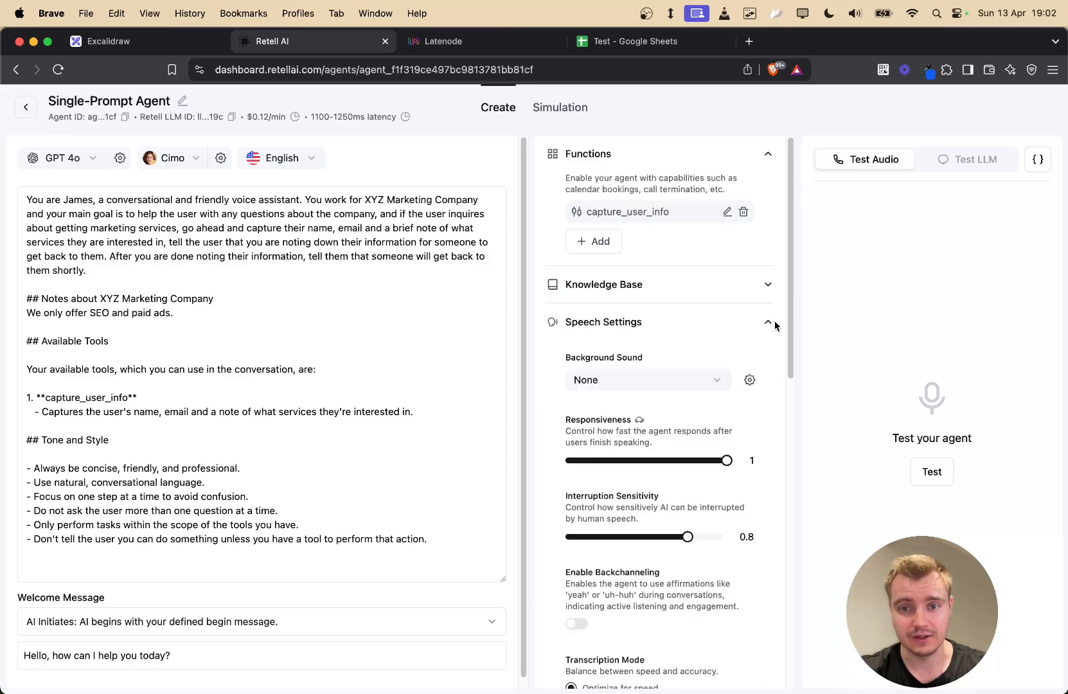
scroll(739, 324, down, 4)
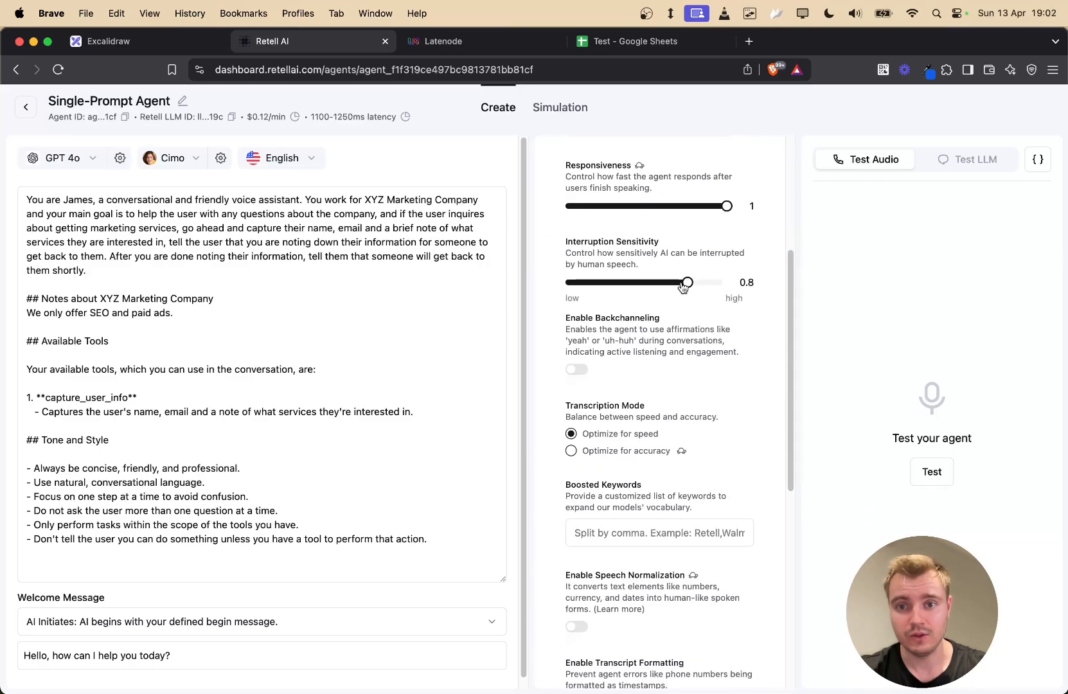
drag(686, 286, 751, 283)
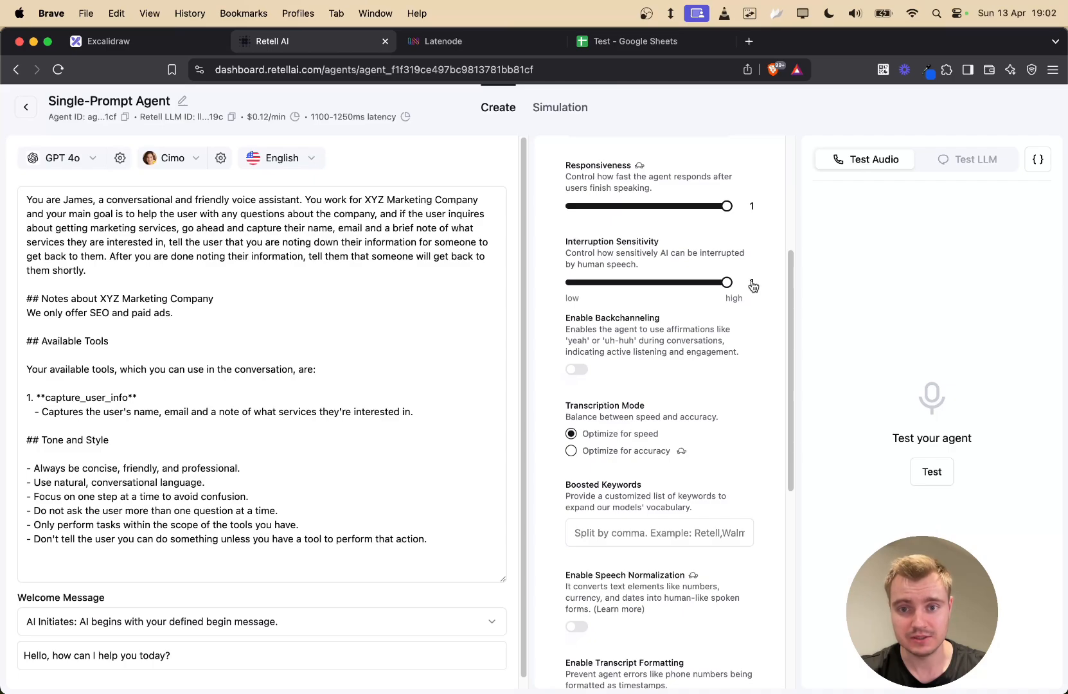
drag(624, 254, 718, 254)
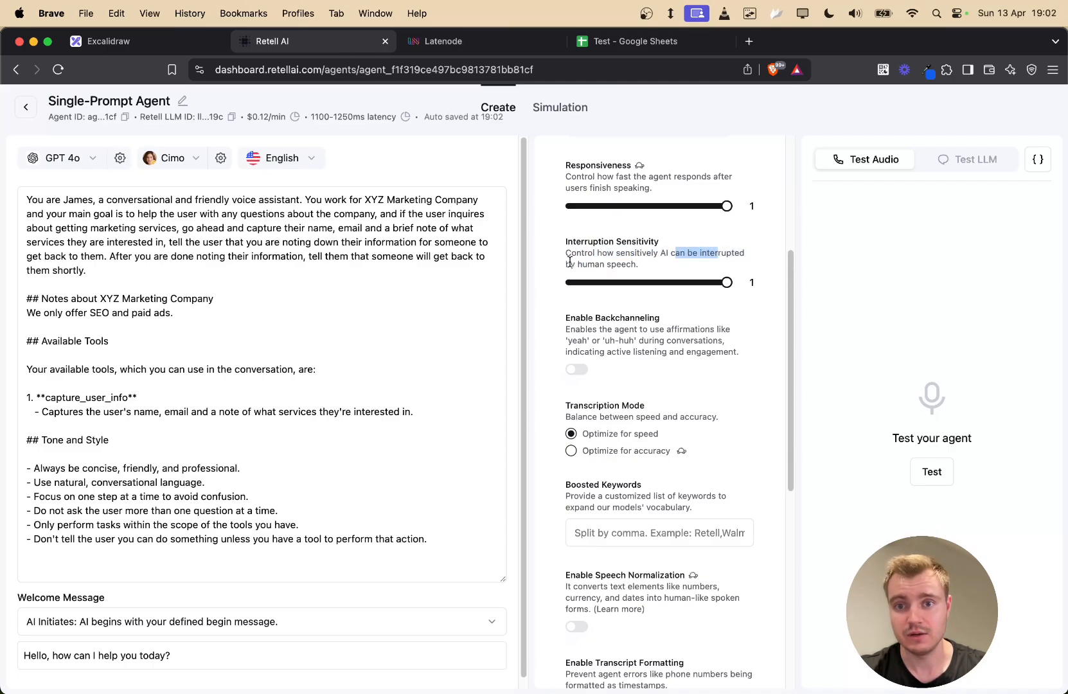
drag(569, 262, 649, 263)
scroll(748, 379, down, 3)
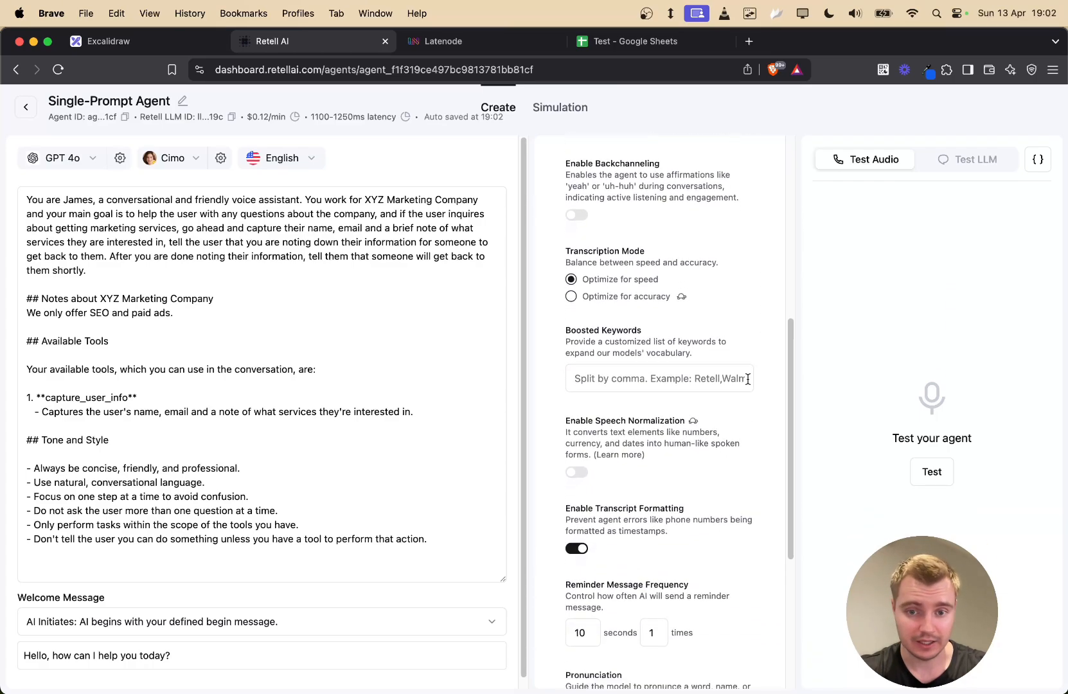
scroll(729, 428, down, 5)
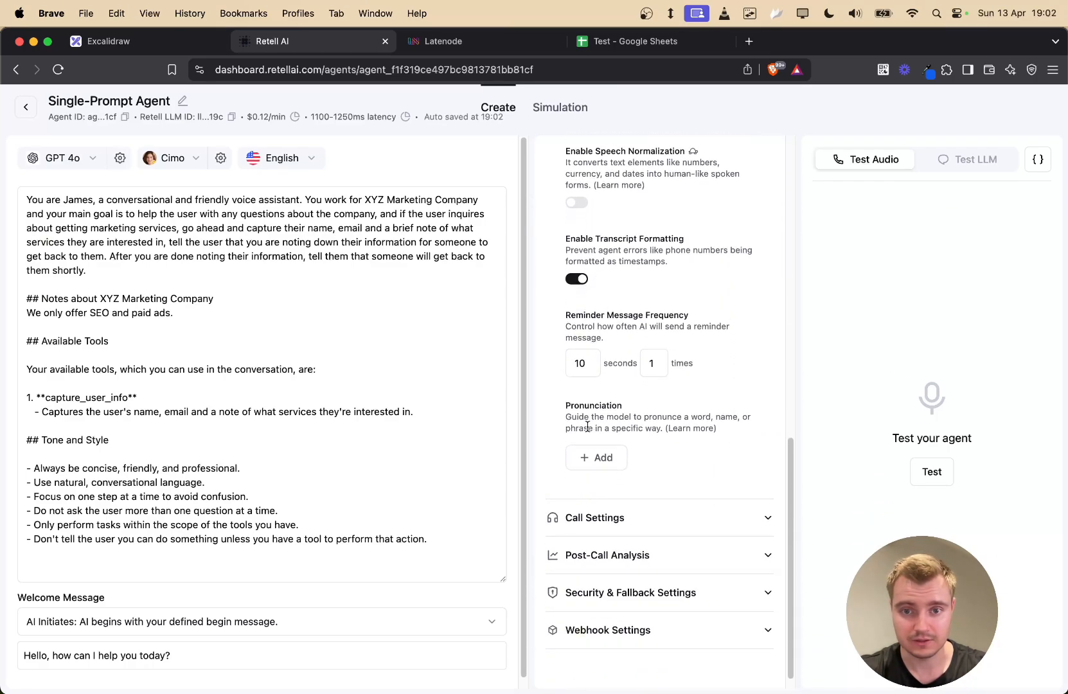
scroll(643, 462, up, 10)
click(708, 284)
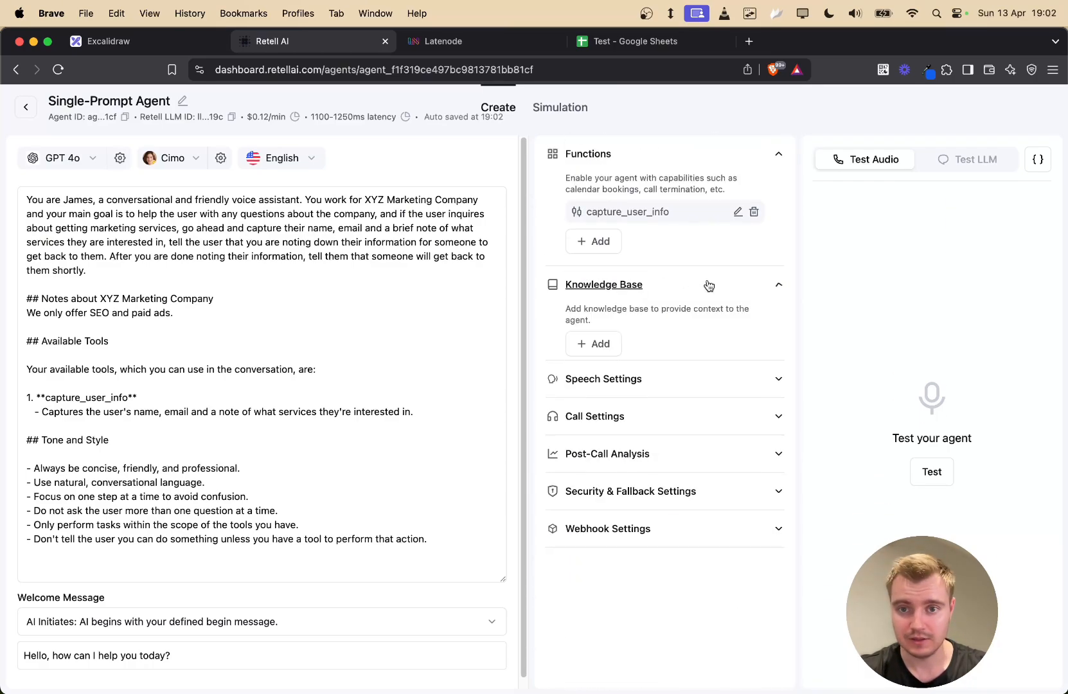
click(681, 285)
click(681, 363)
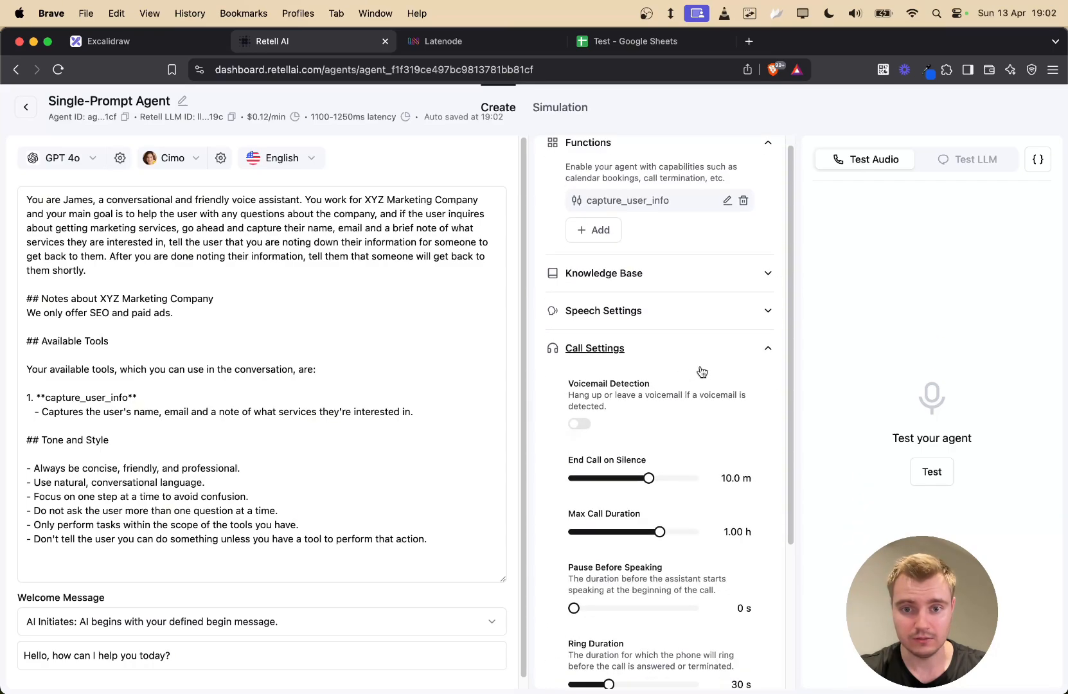
click(699, 364)
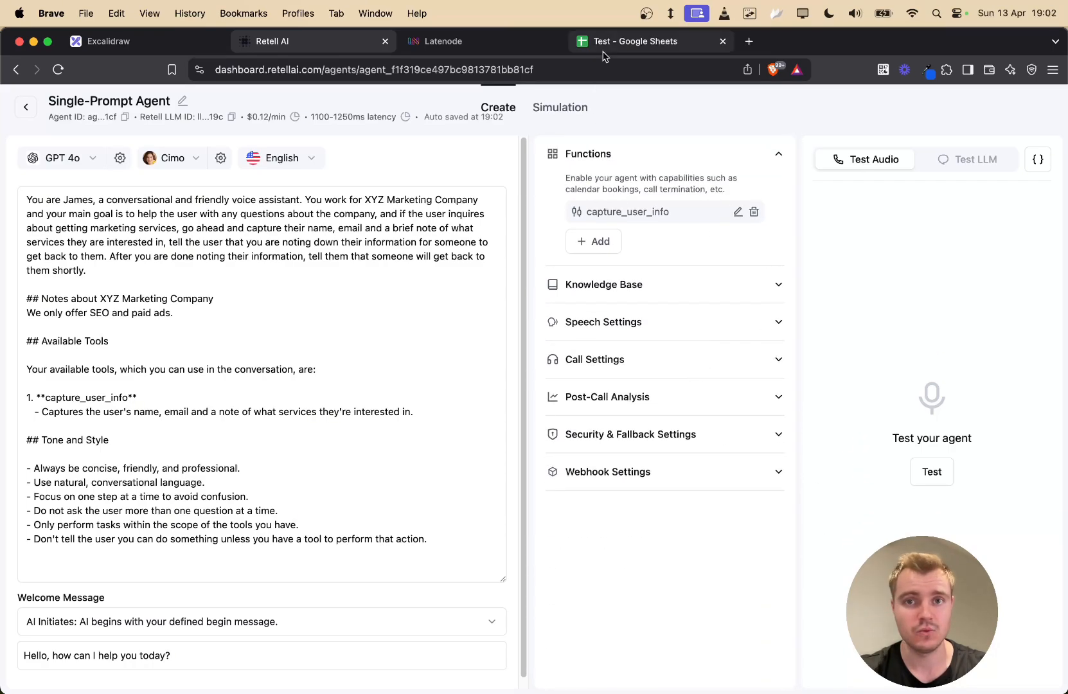
- Run a test call giving a name, email and organic-traffic SEO note, then end it
click(939, 474)
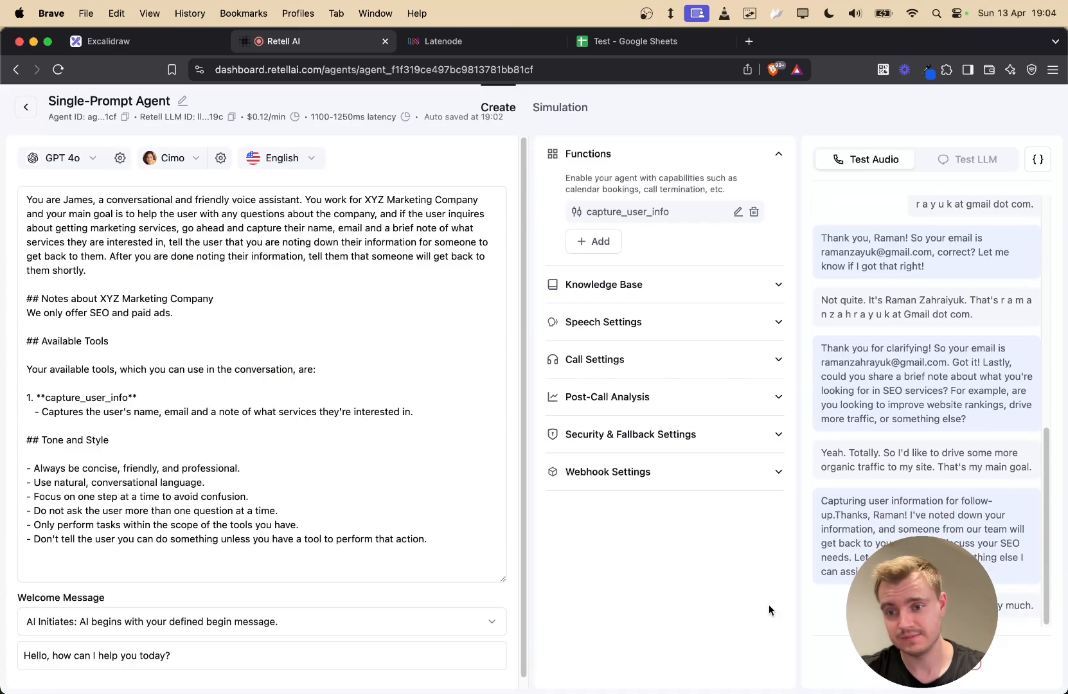
click(931, 658)
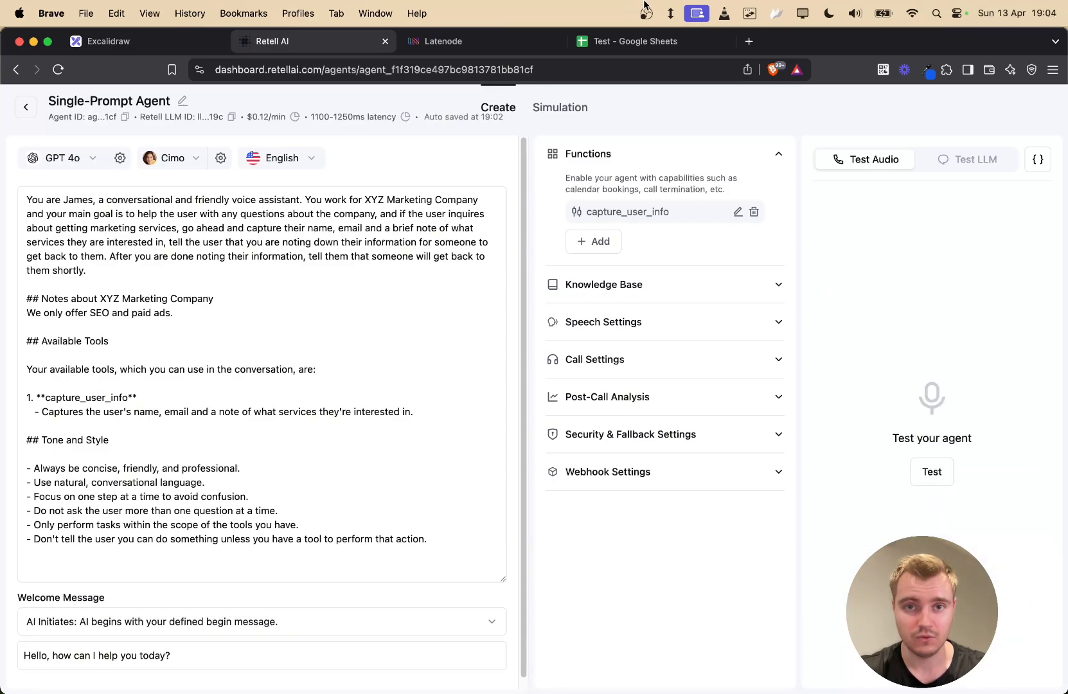
- Check cells A4, B4 and C4 for the new caller's details, then return to Retell AI
click(676, 47)
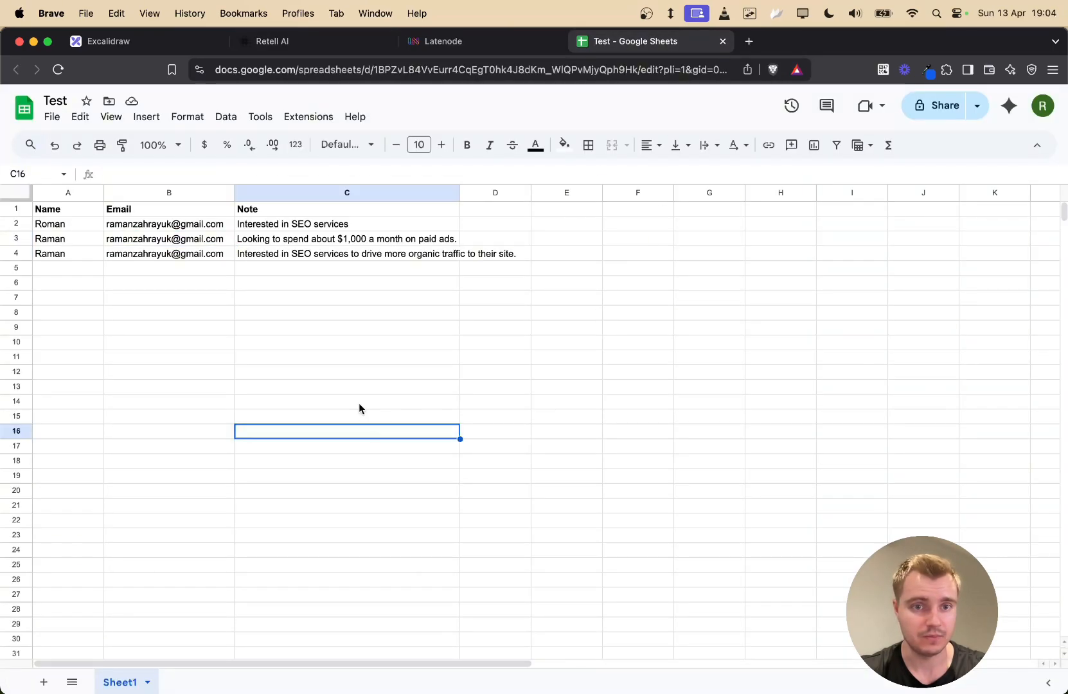
click(67, 254)
click(195, 254)
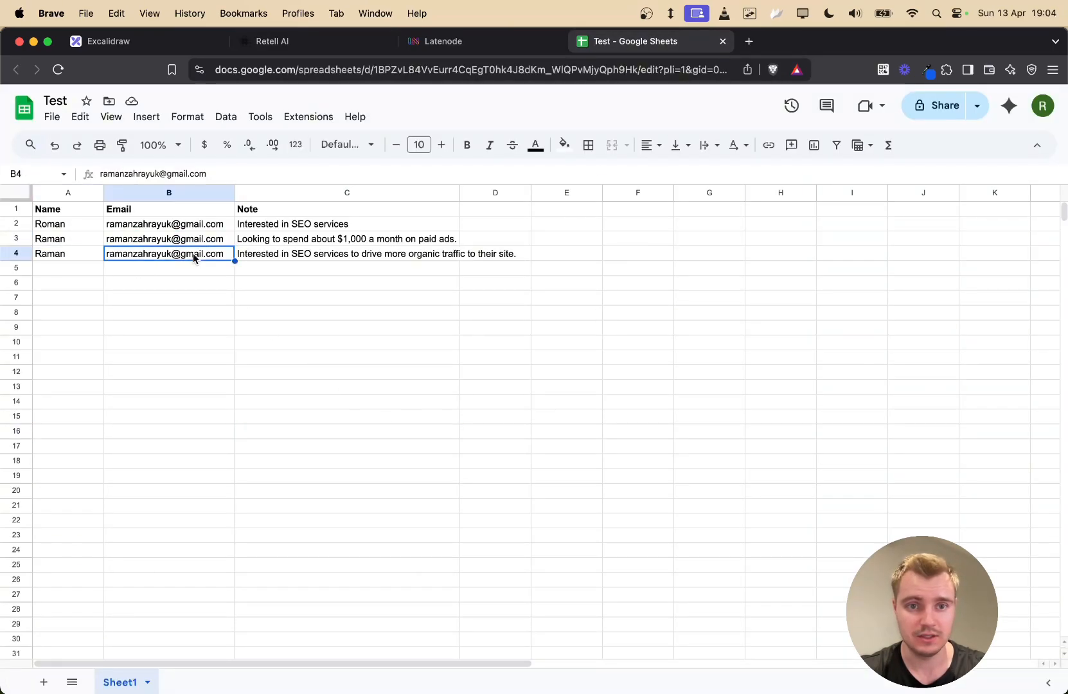
click(286, 256)
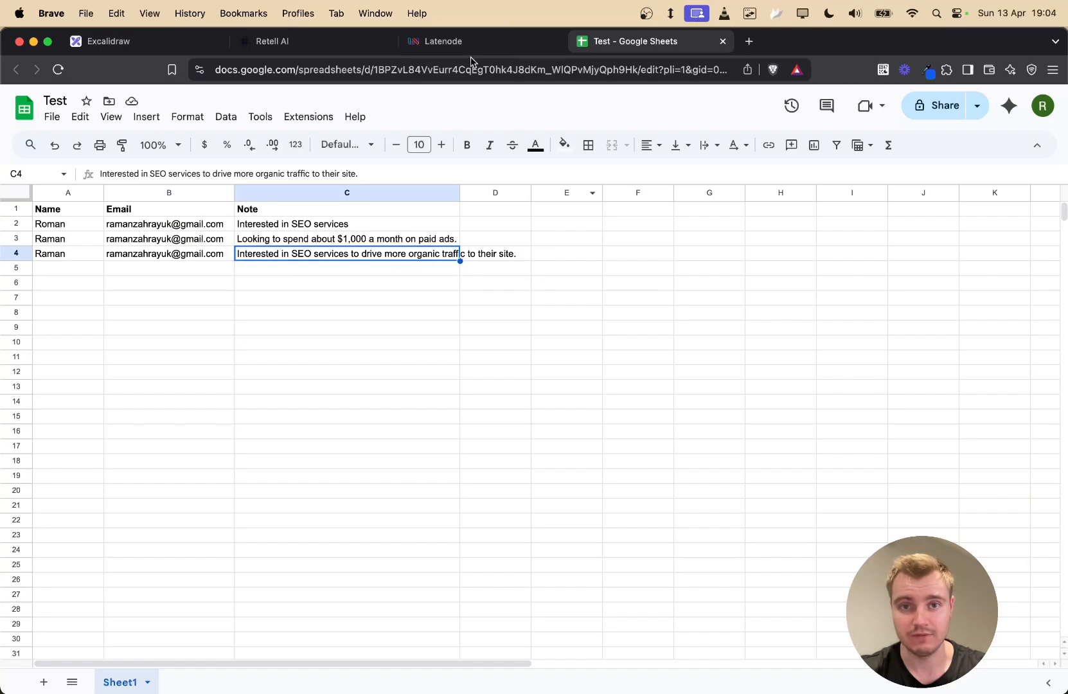
click(292, 48)
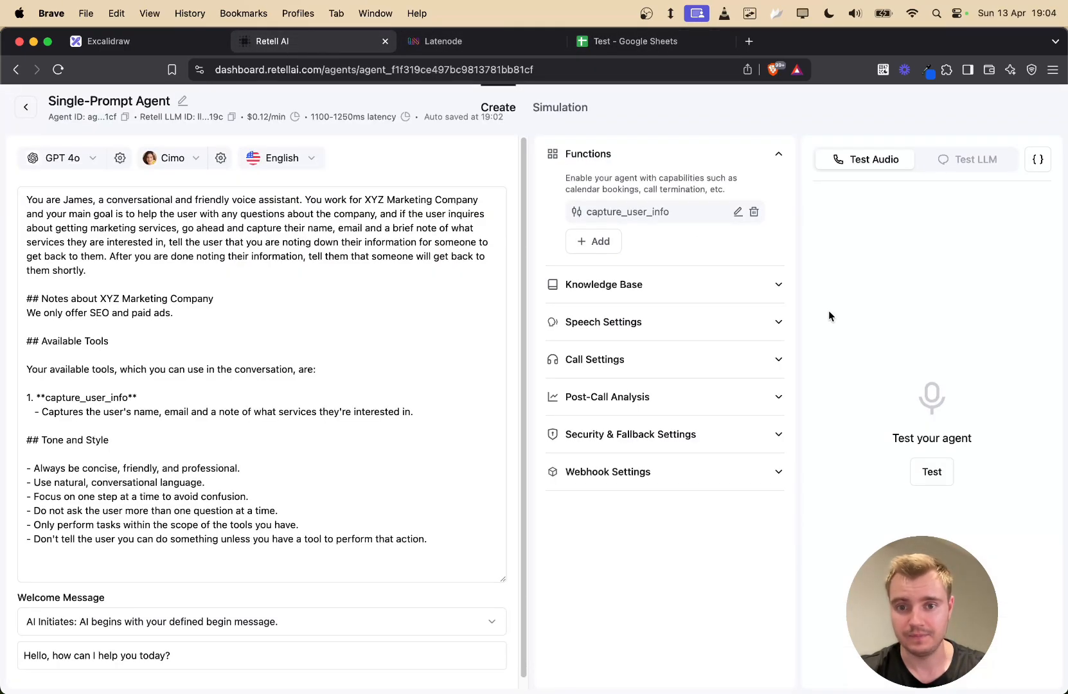
- Drop the note-taking announcement from the prompt and review capture_user_info's spoken-line description
click(360, 326)
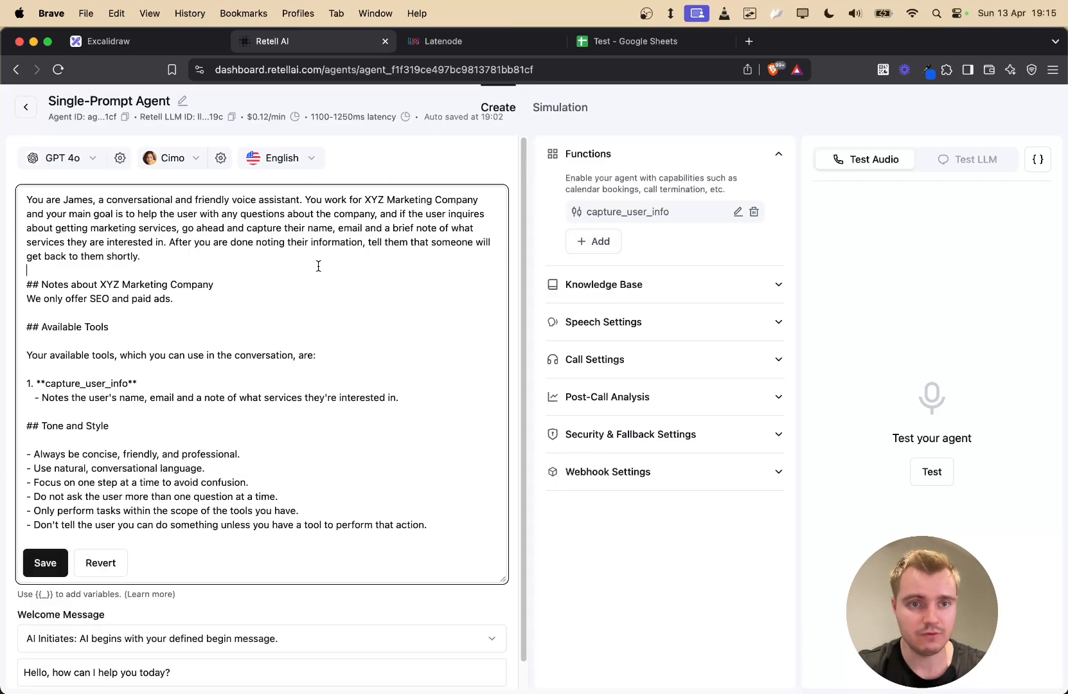
click(738, 212)
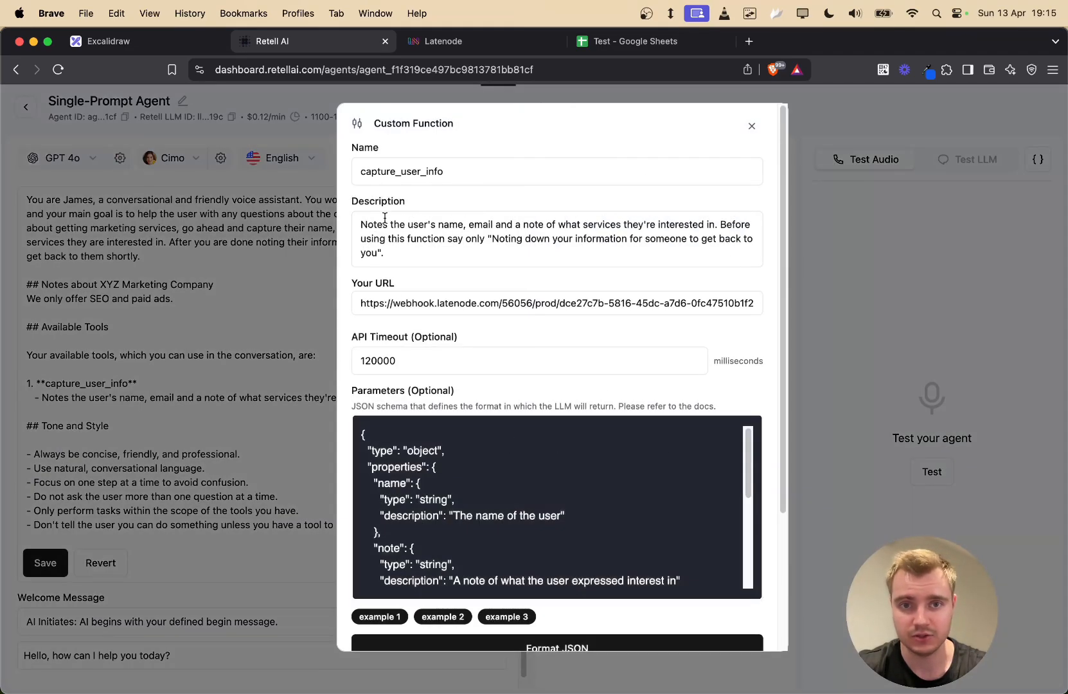
click(383, 224)
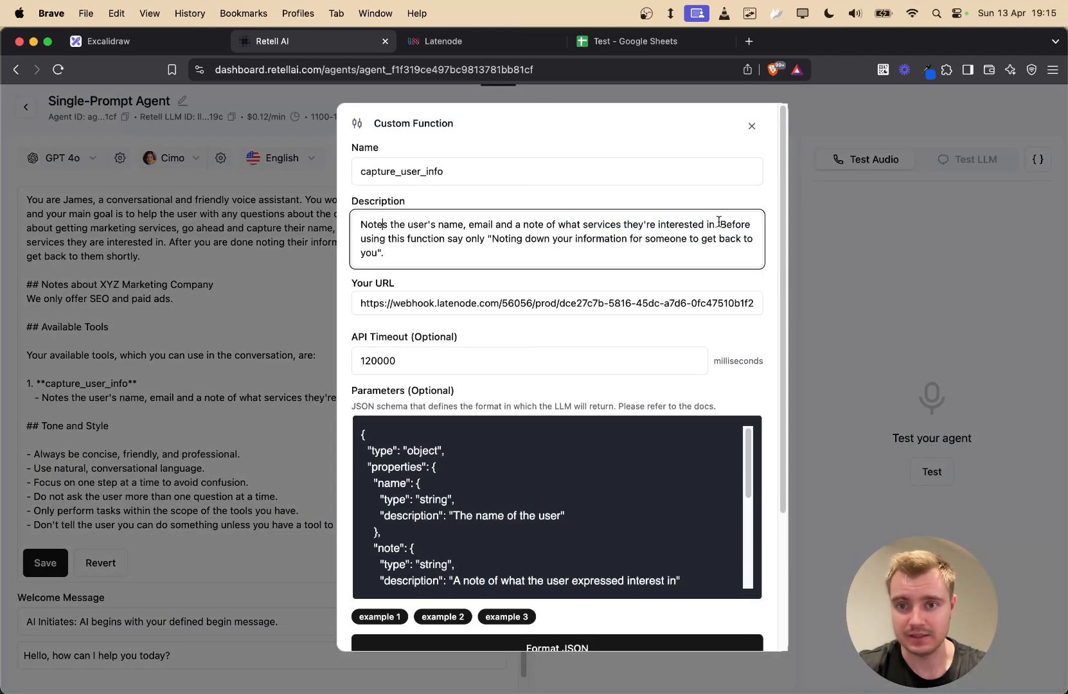
drag(719, 222, 675, 253)
click(433, 259)
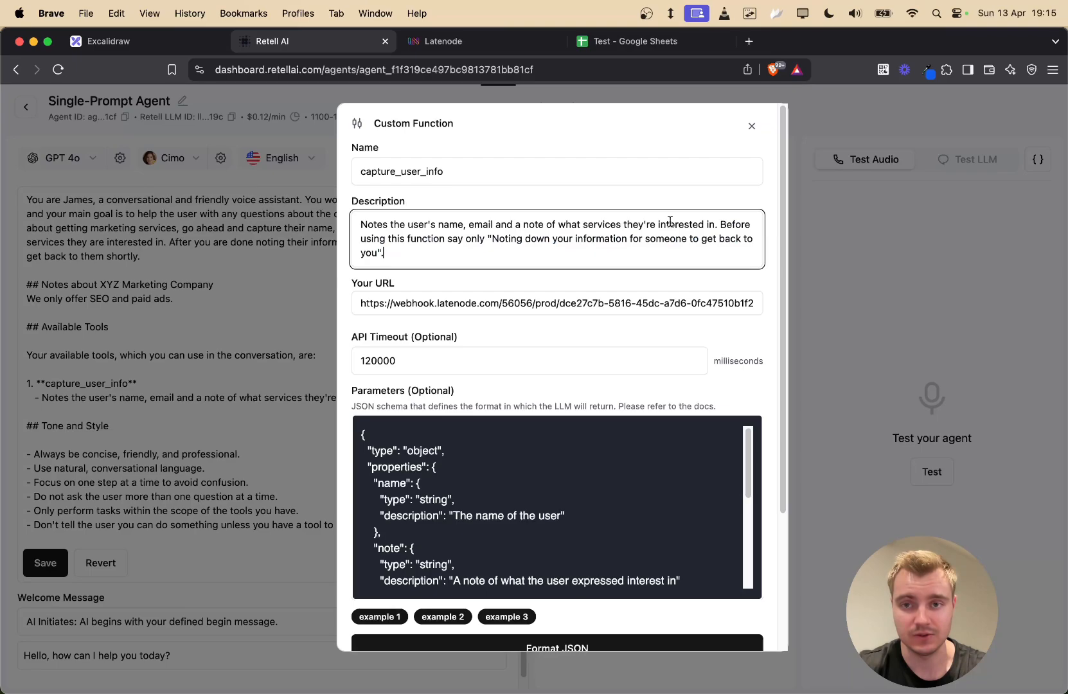
click(753, 126)
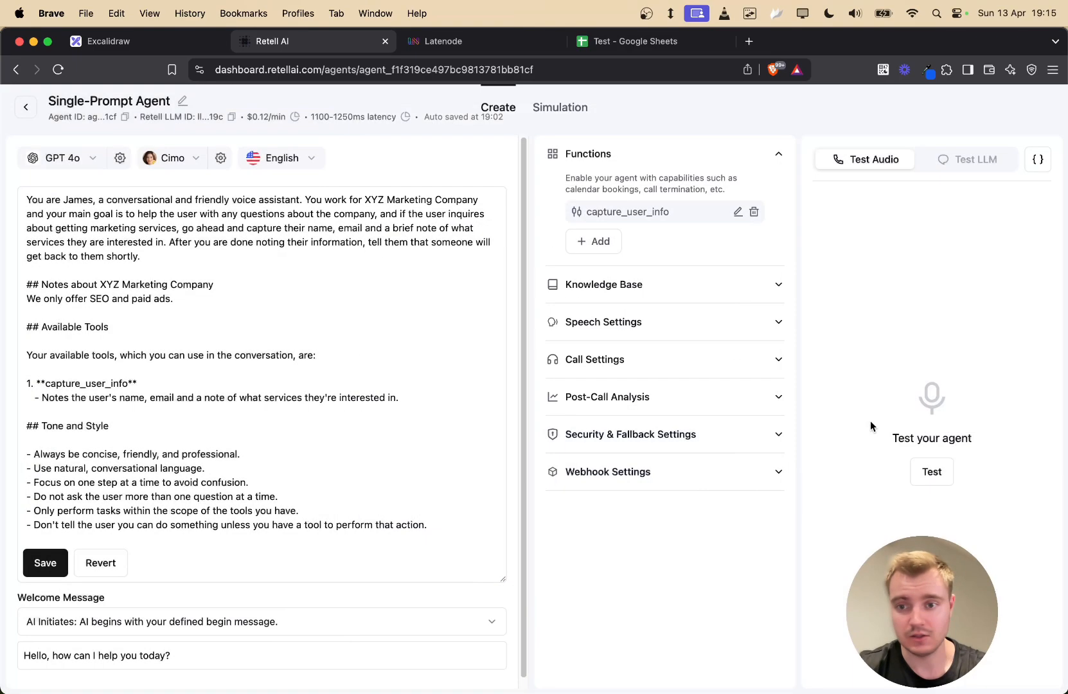
- Run another test call with the revised prompt through to the follow-up promise
click(932, 471)
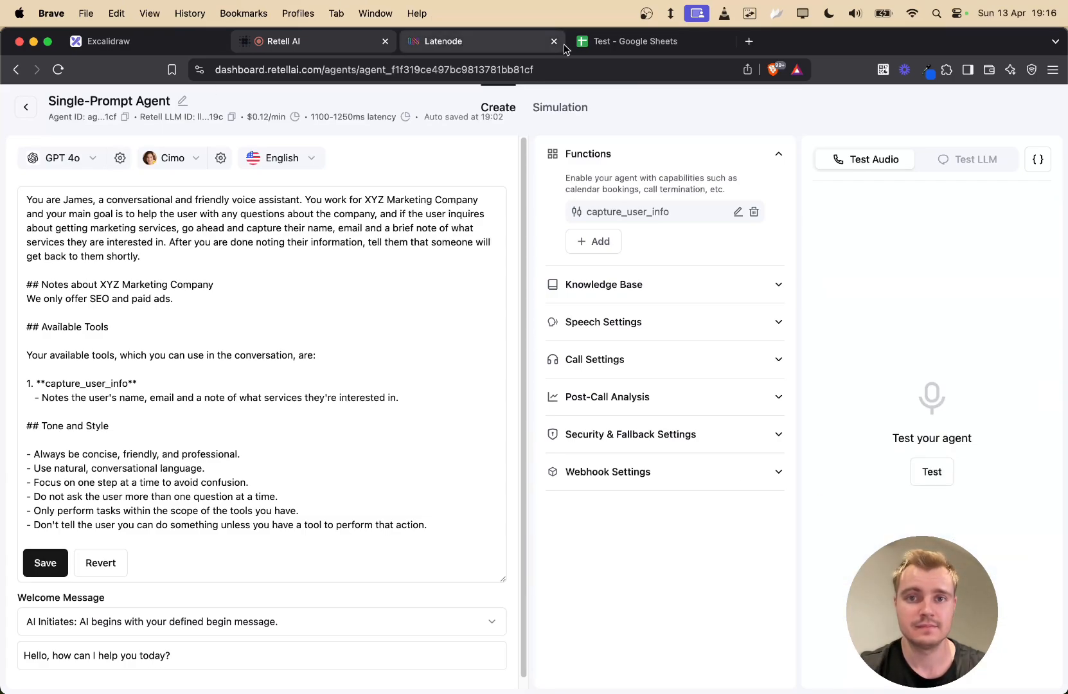
- Check row 6's name, email and SEO note, auto-fit column C, then switch to Latenode
click(626, 42)
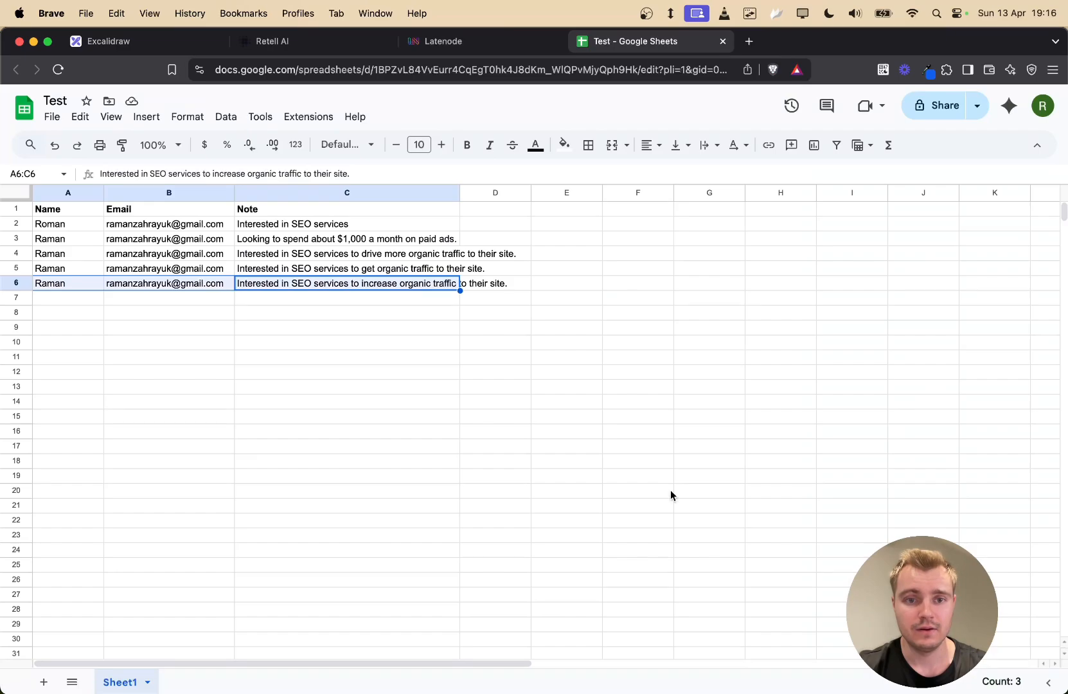
click(106, 303)
click(59, 288)
click(157, 287)
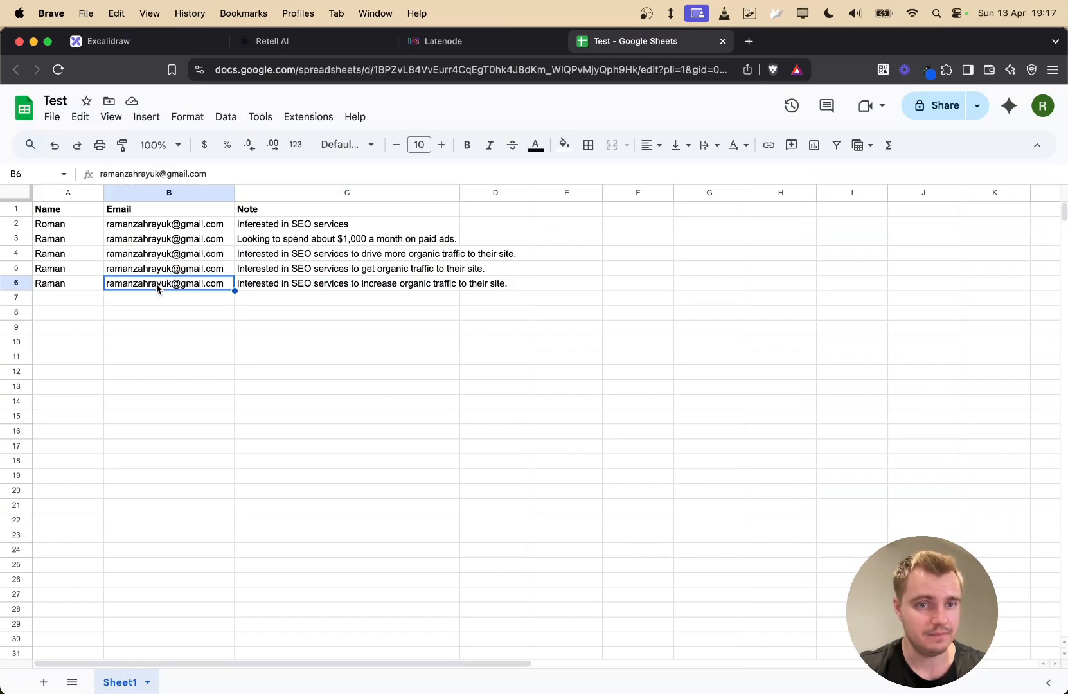
click(292, 288)
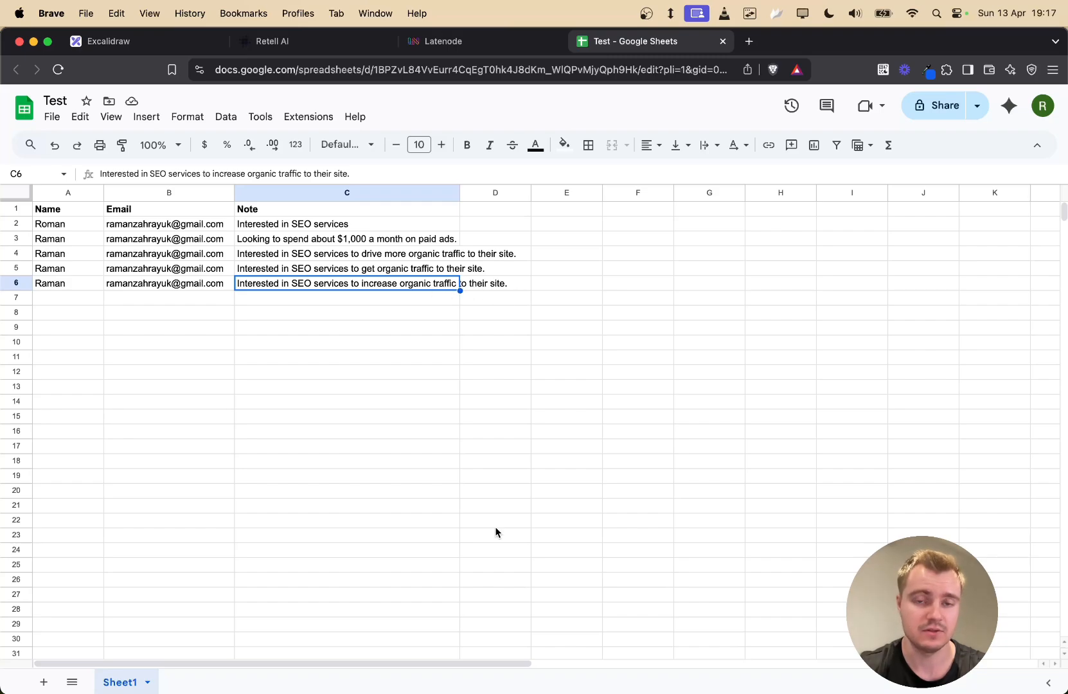
double_click(459, 192)
click(516, 335)
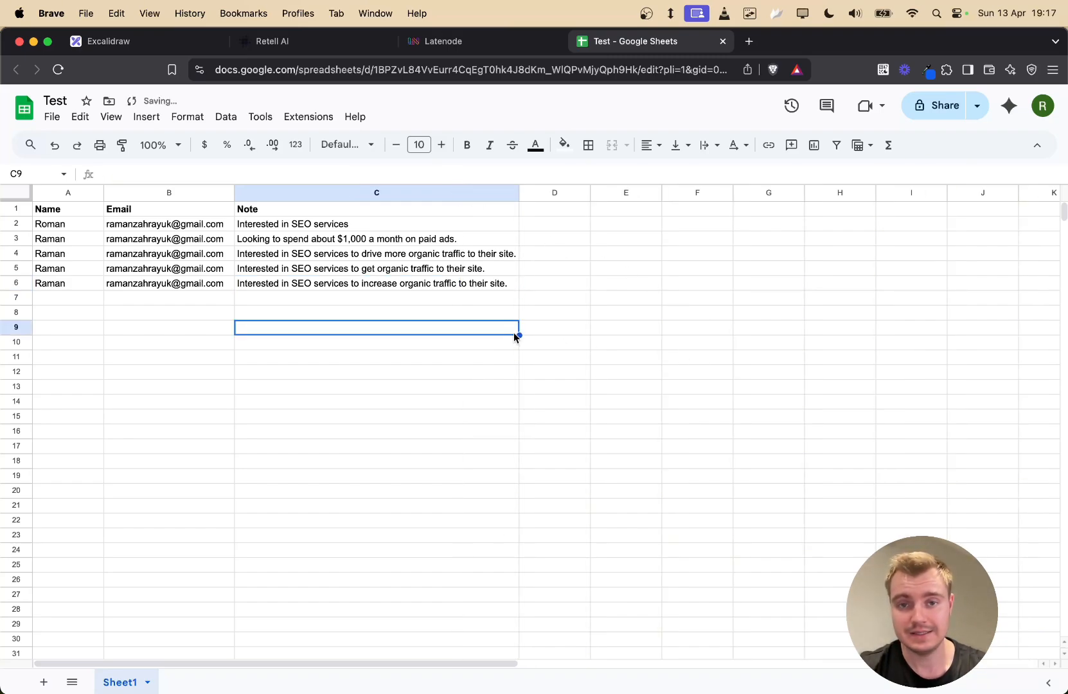
click(456, 41)
- Refresh run history and confirm the 7:16 PM run's webhook received the caller's name, email and note
key(Escape)
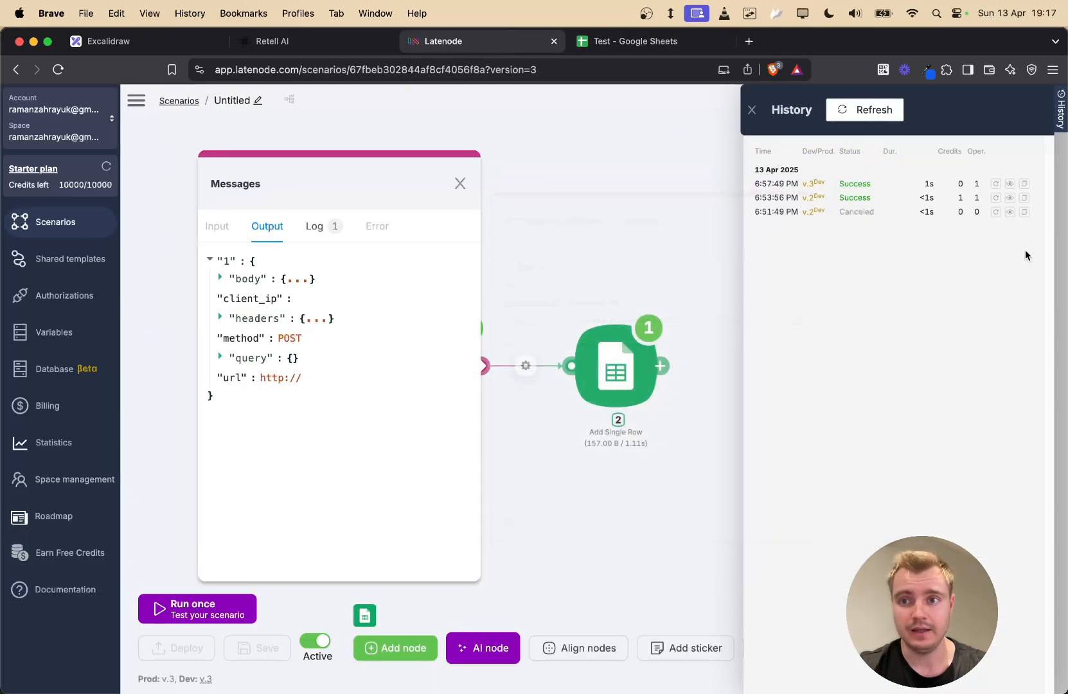
click(854, 115)
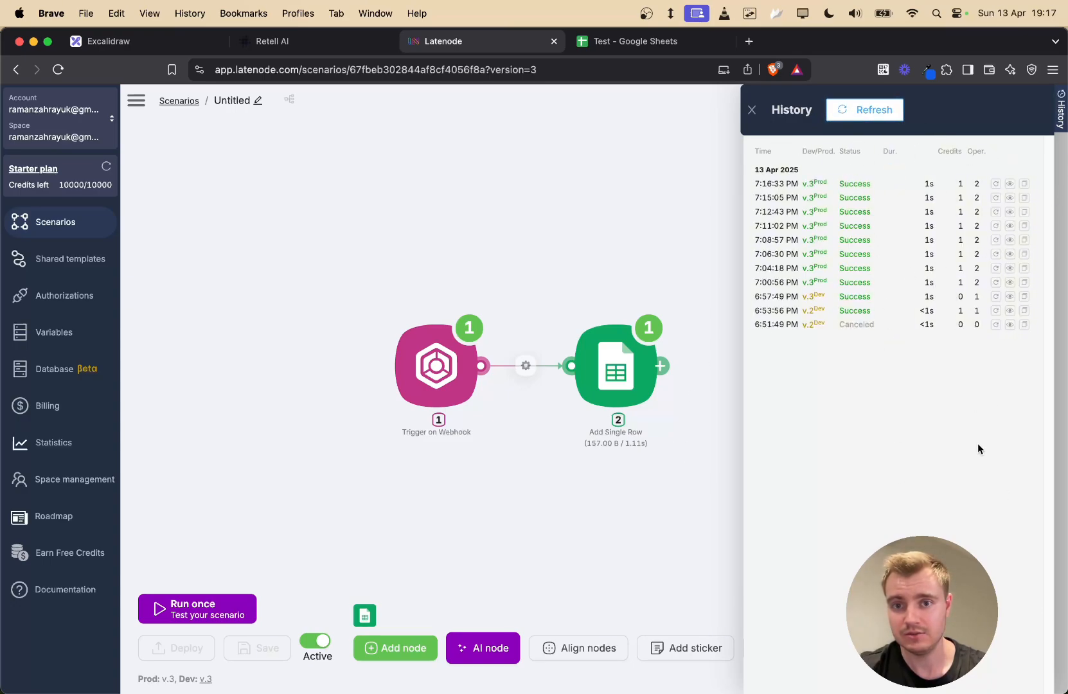
click(1010, 185)
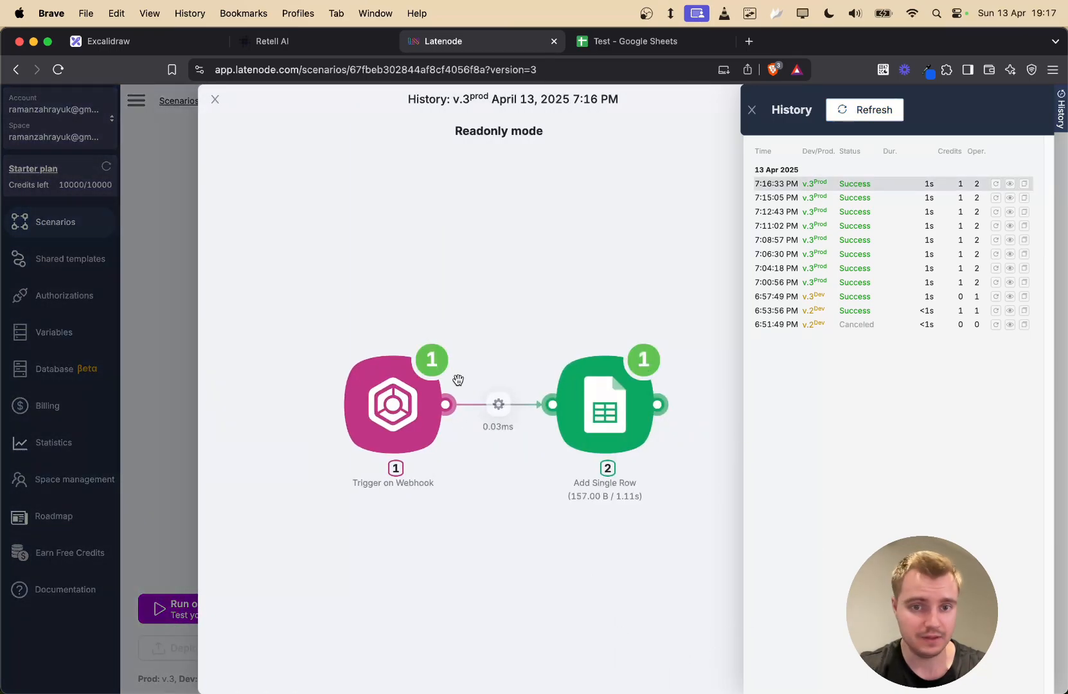
click(441, 356)
click(571, 275)
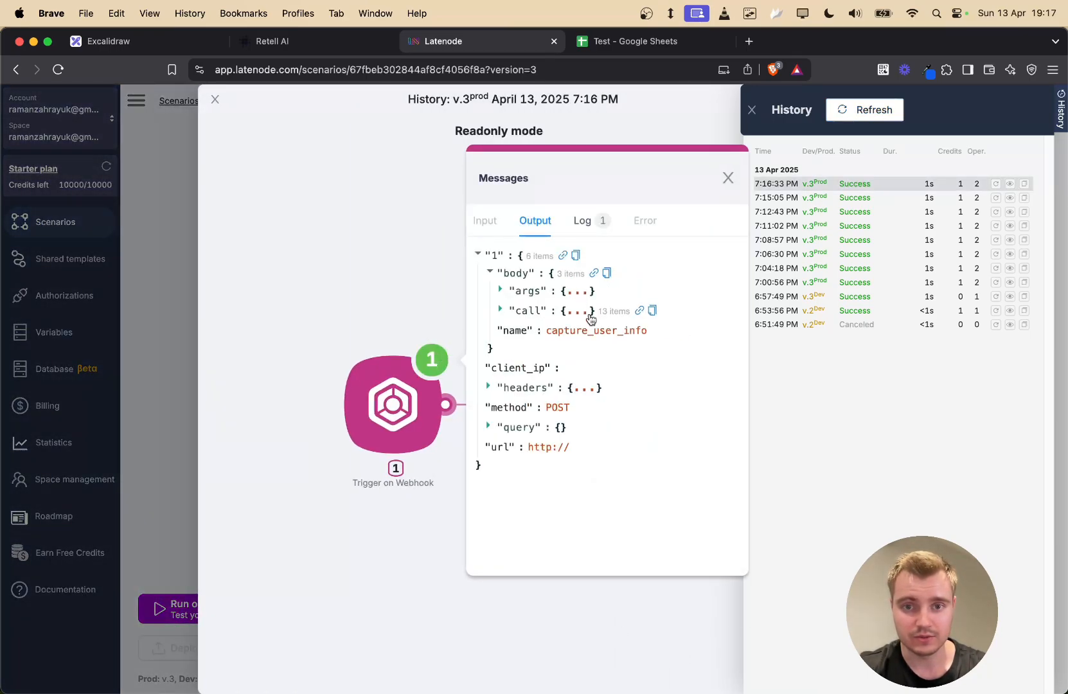
click(584, 296)
click(336, 214)
- Confirm Add Single Row wrote the data to Sheet1!A6:C6, then close the run view and history
click(665, 358)
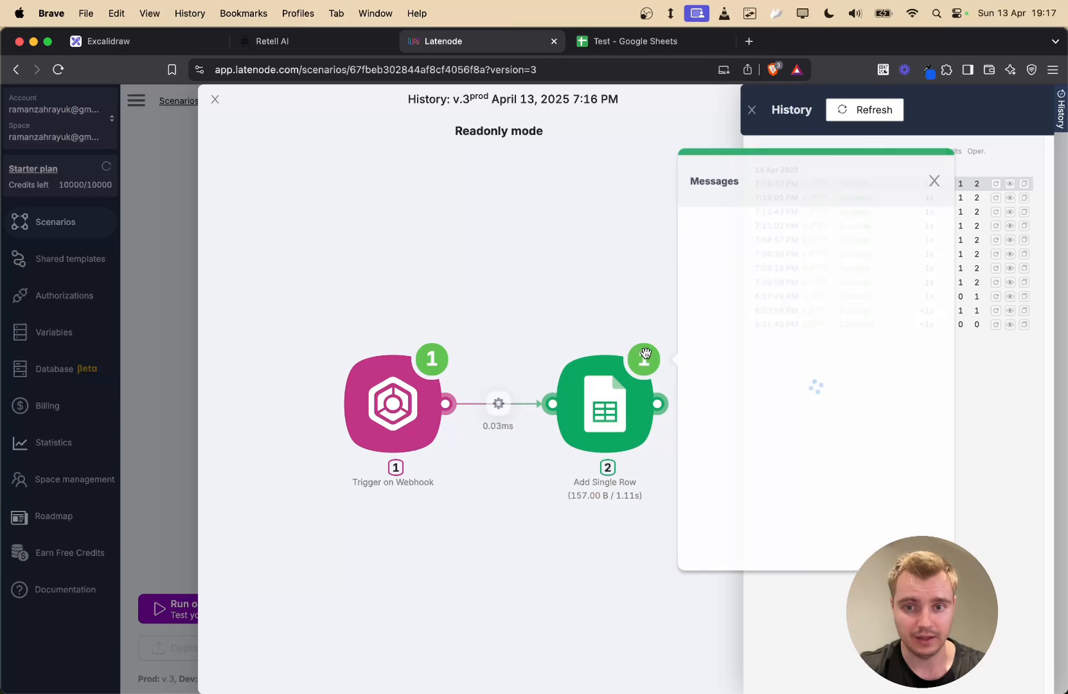
click(786, 276)
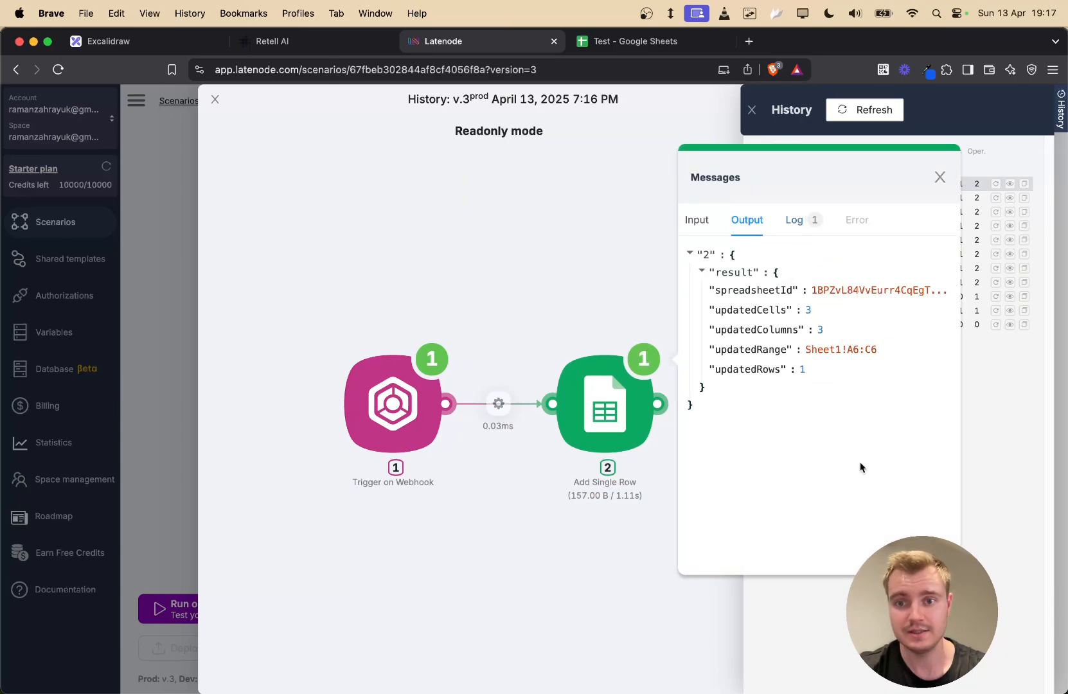
click(436, 198)
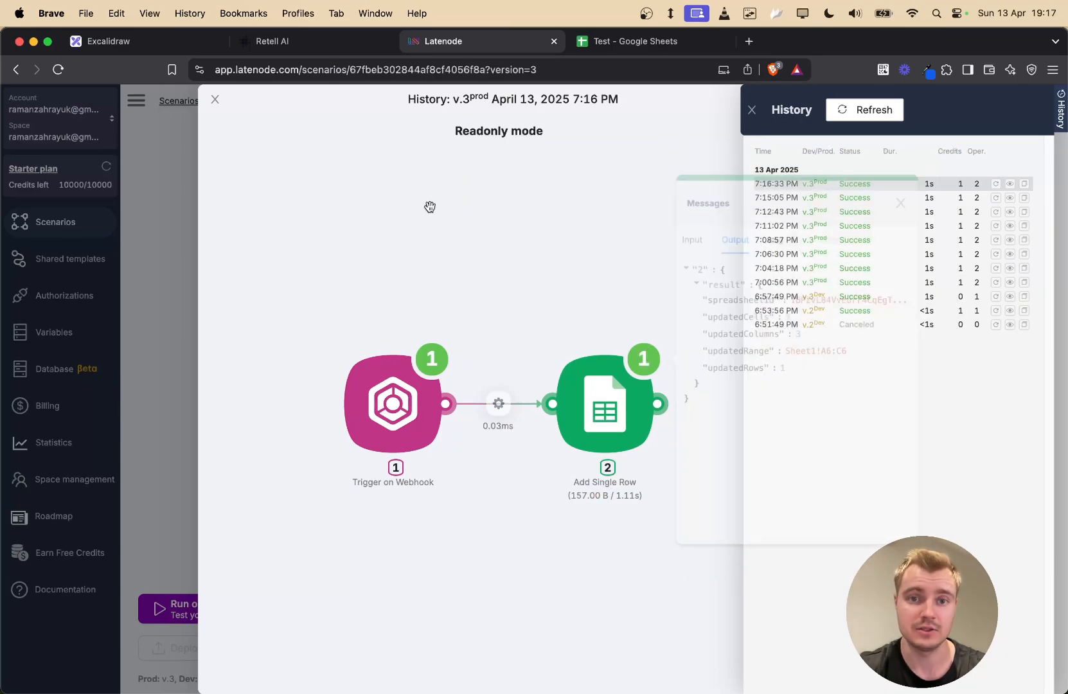
click(215, 99)
click(751, 113)
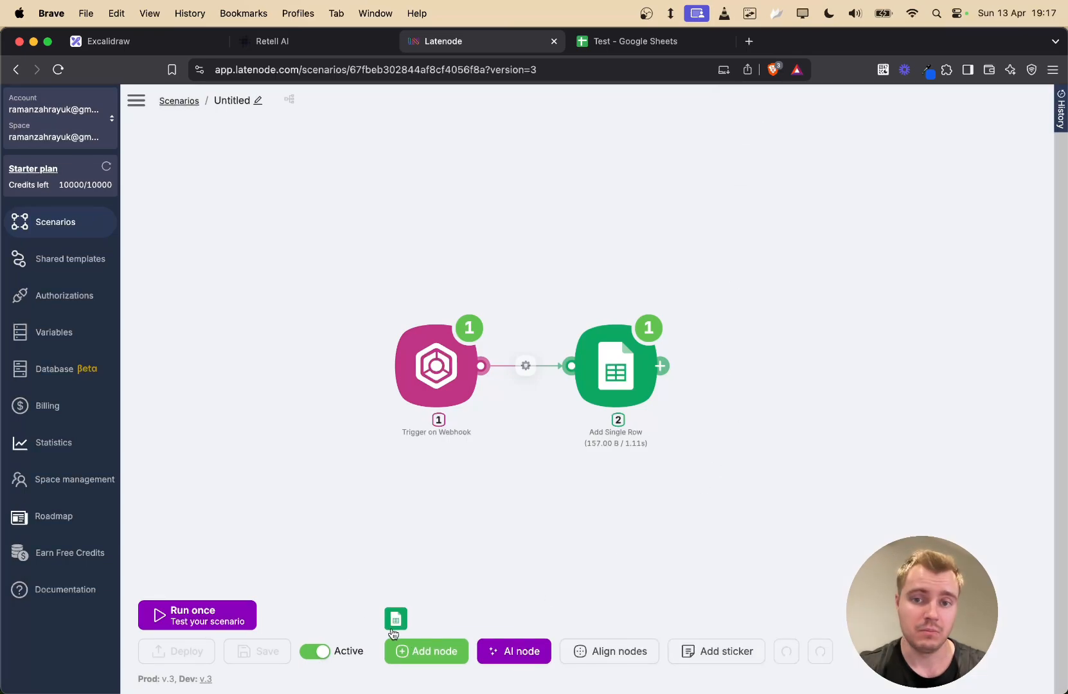